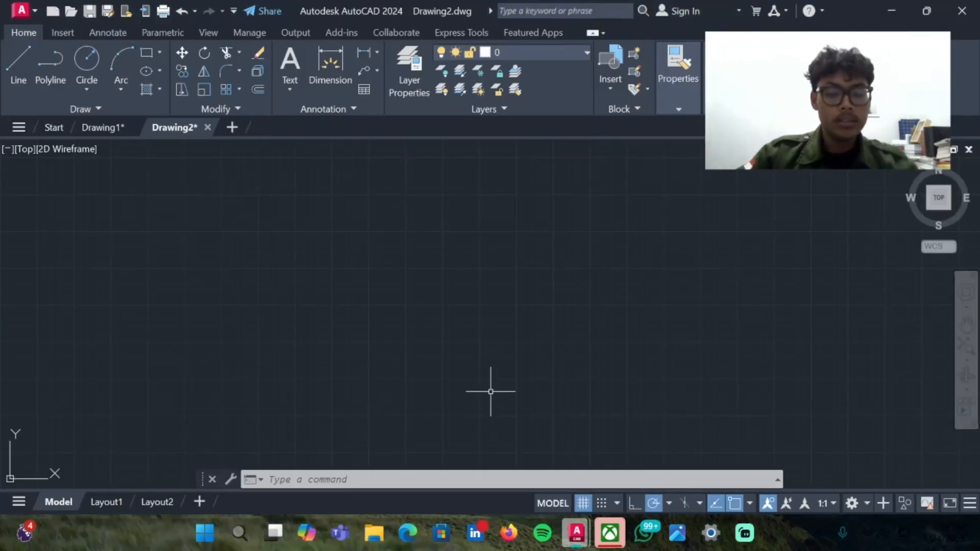
Set the drawing units to a length precision of 0.00 and an insertion scale of centimeters.
text(Un)
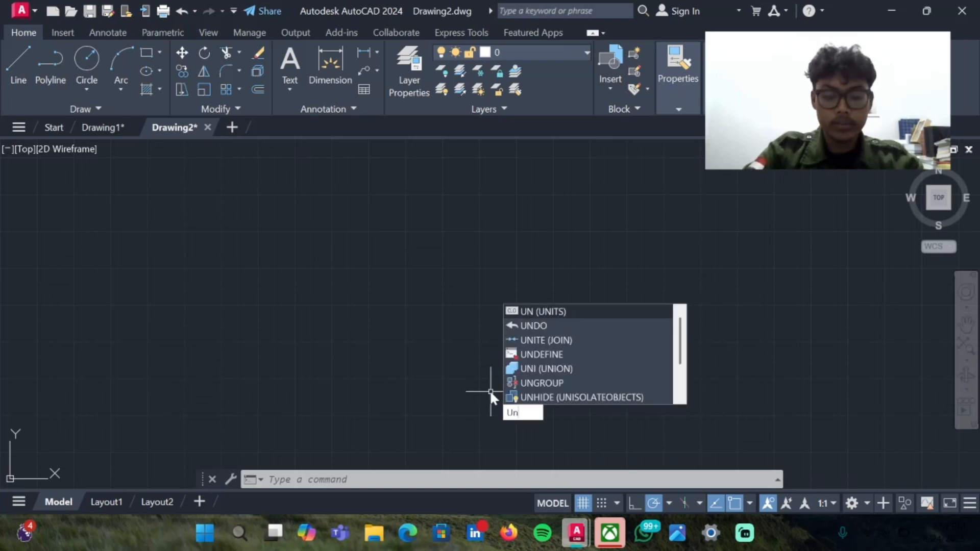
click(619, 313)
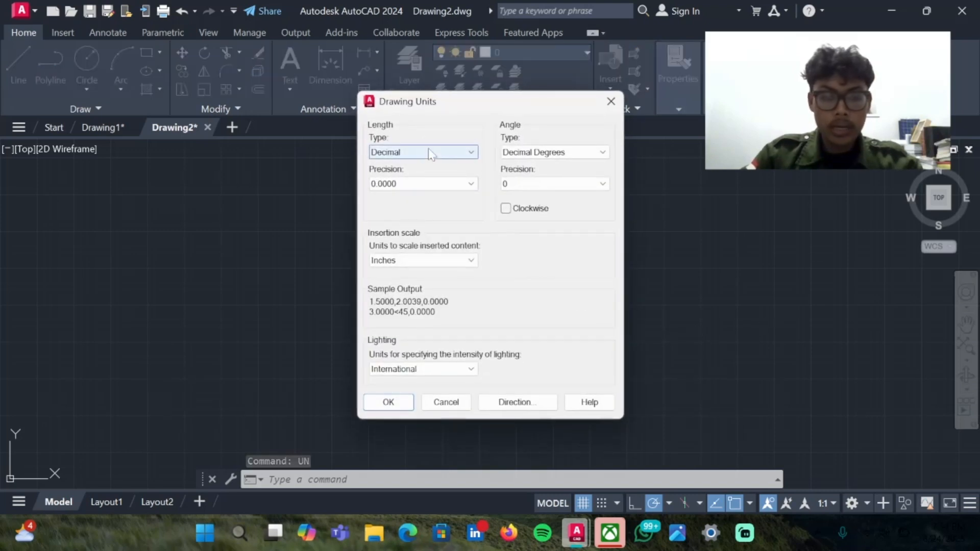
click(443, 185)
click(433, 217)
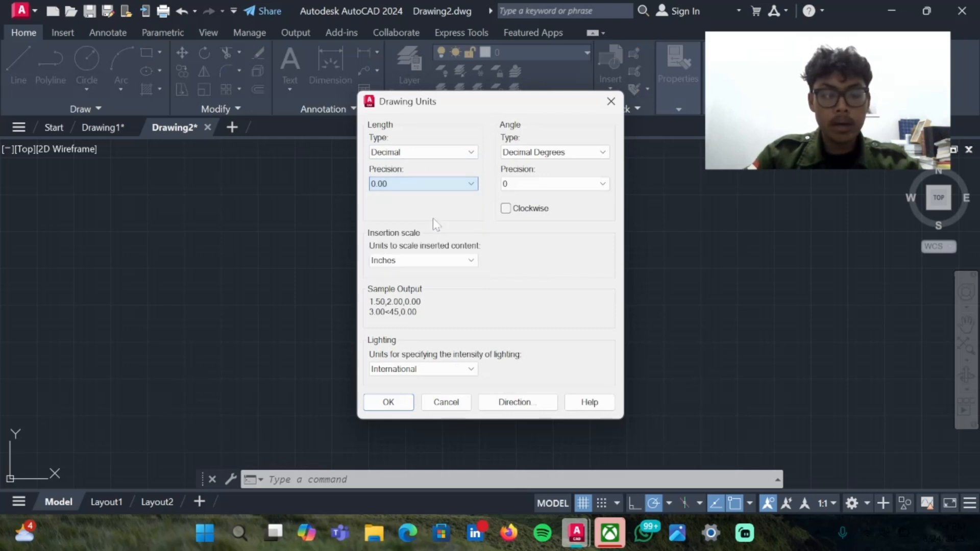
click(436, 261)
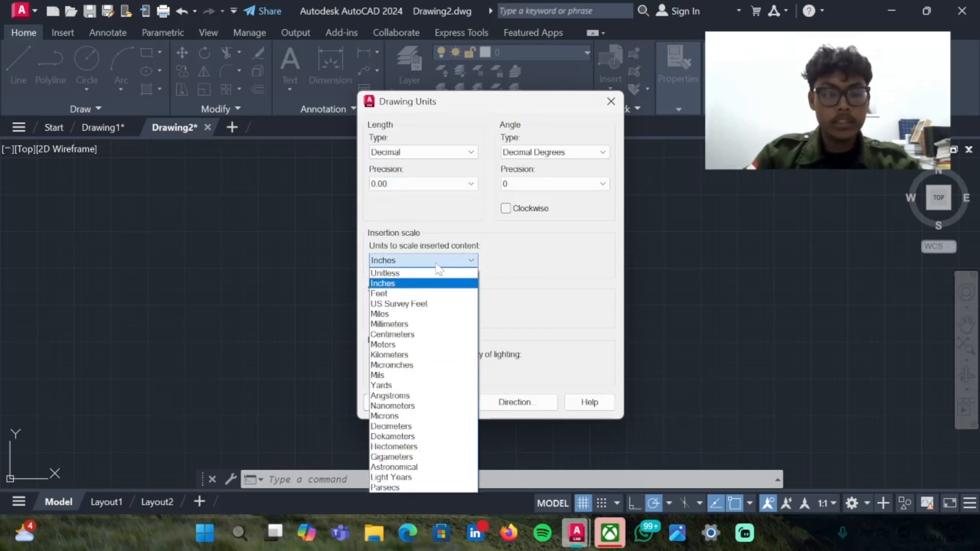
click(420, 335)
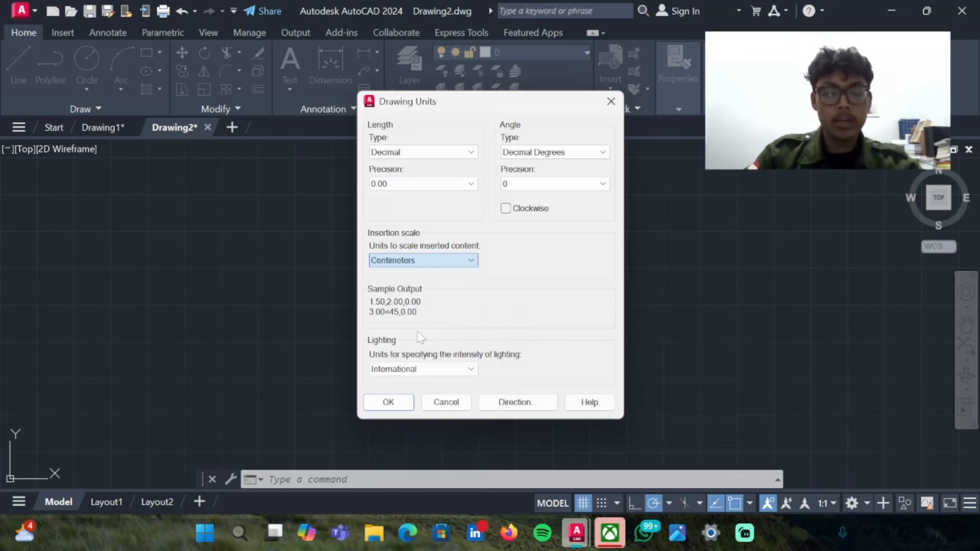
click(388, 402)
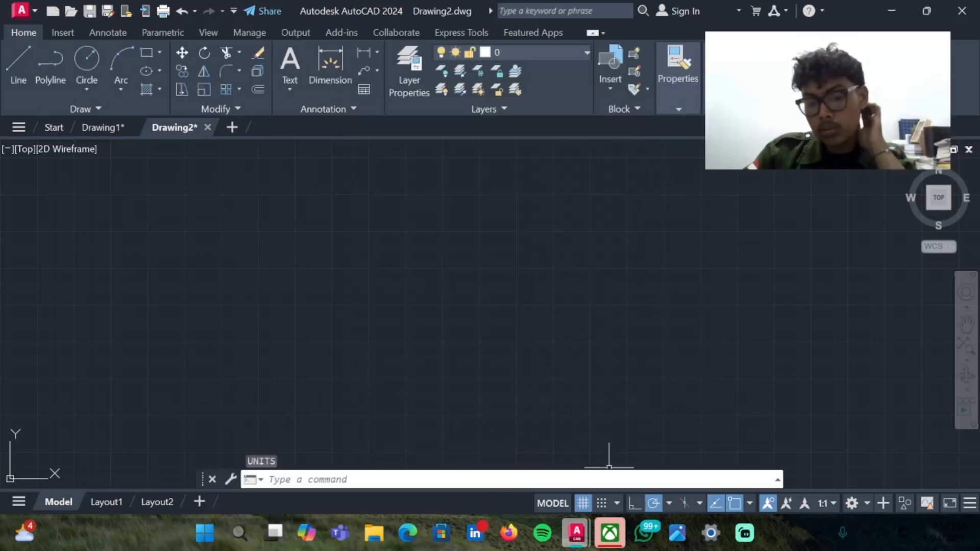
Enable the Midpoint object snap in addition to the snaps already active.
click(750, 503)
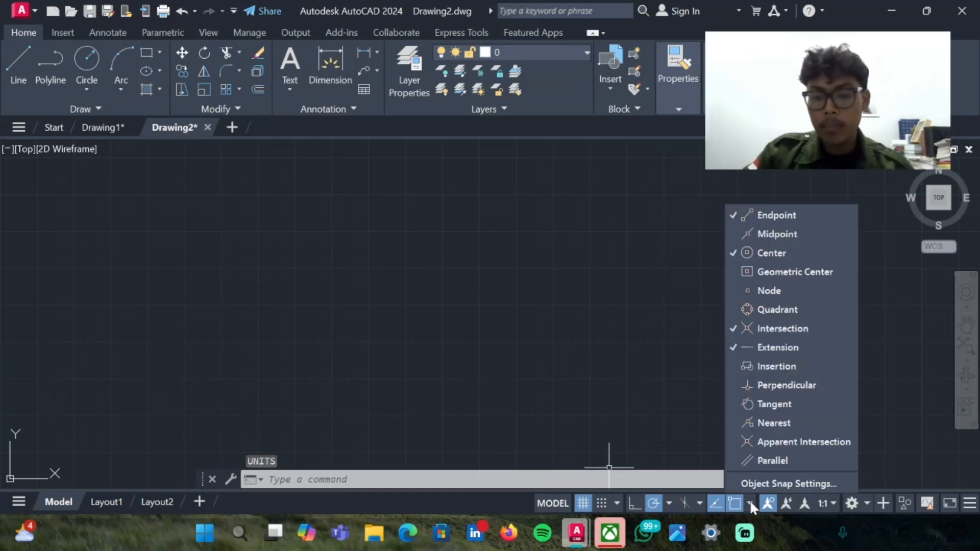
click(736, 233)
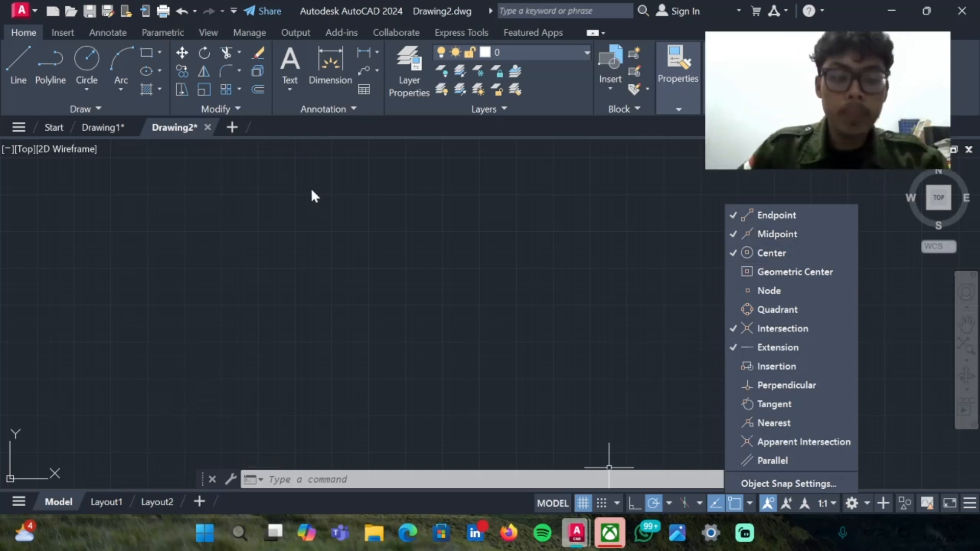
click(261, 210)
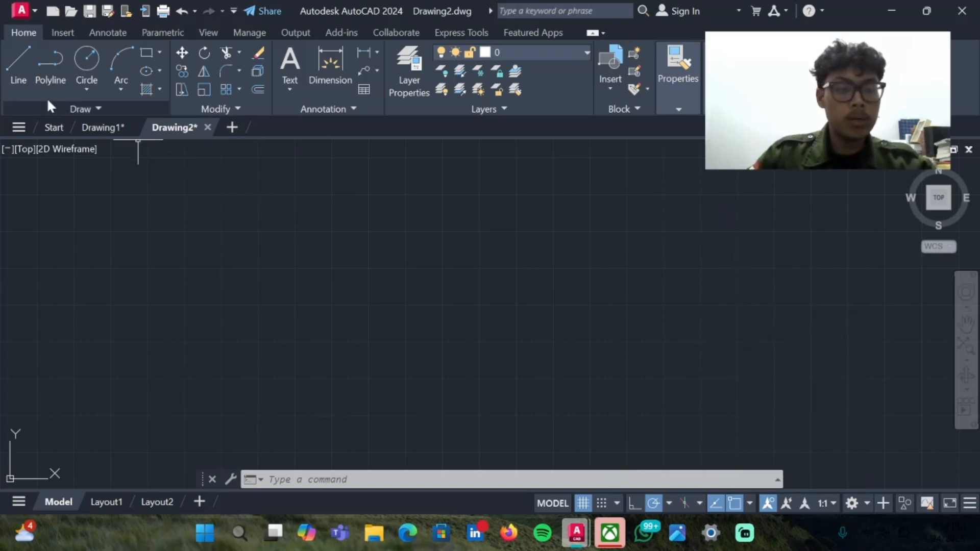
Draw a horizontal line 11 units long in the upper part of the empty drawing area.
click(22, 77)
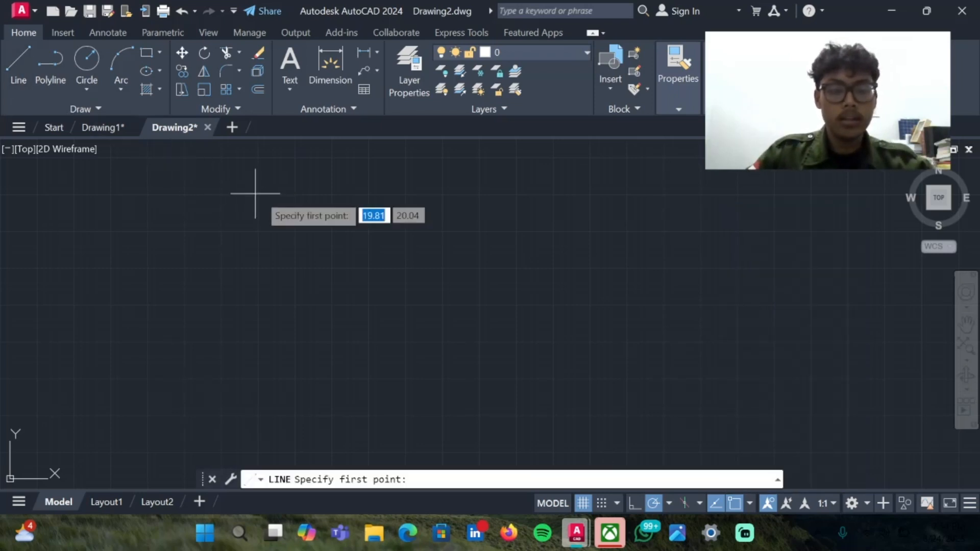
click(295, 233)
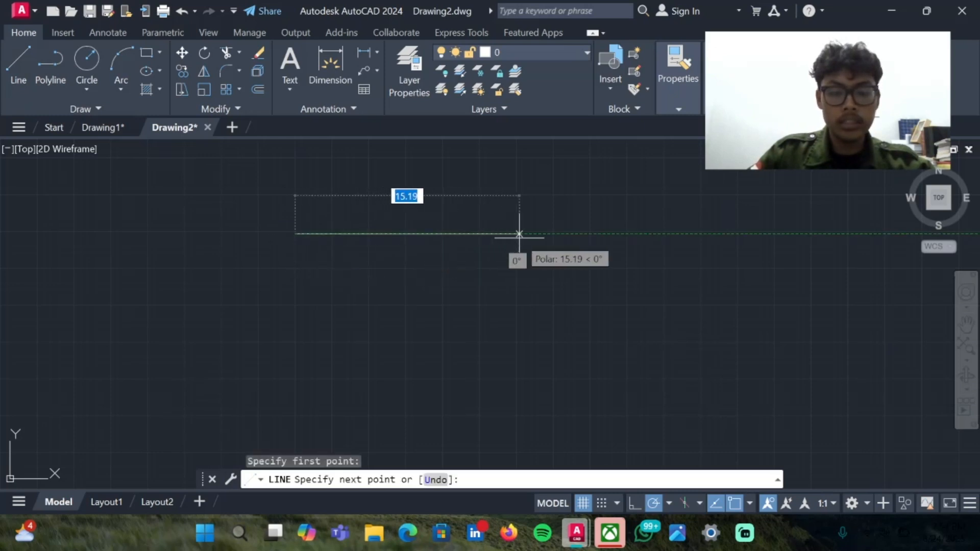
text(11)
key(Return)
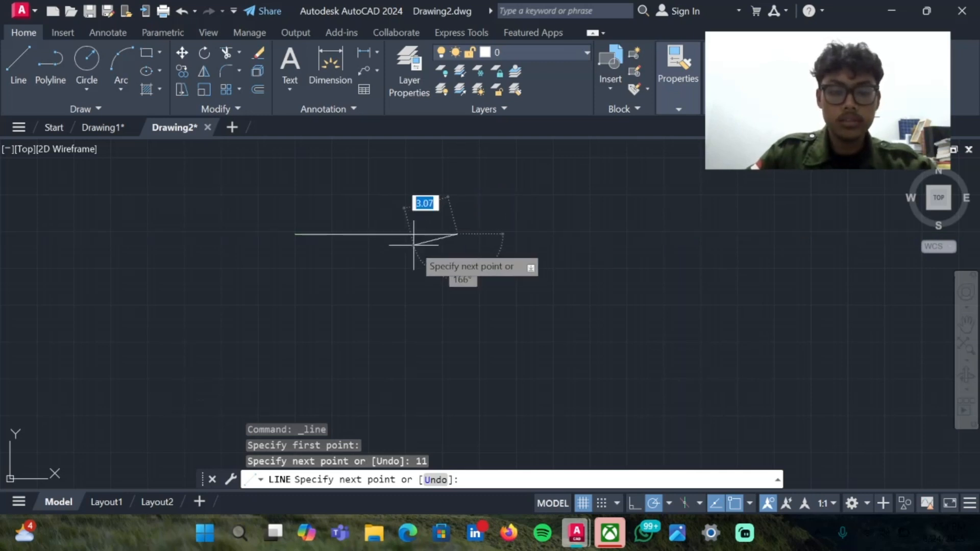
key(Escape)
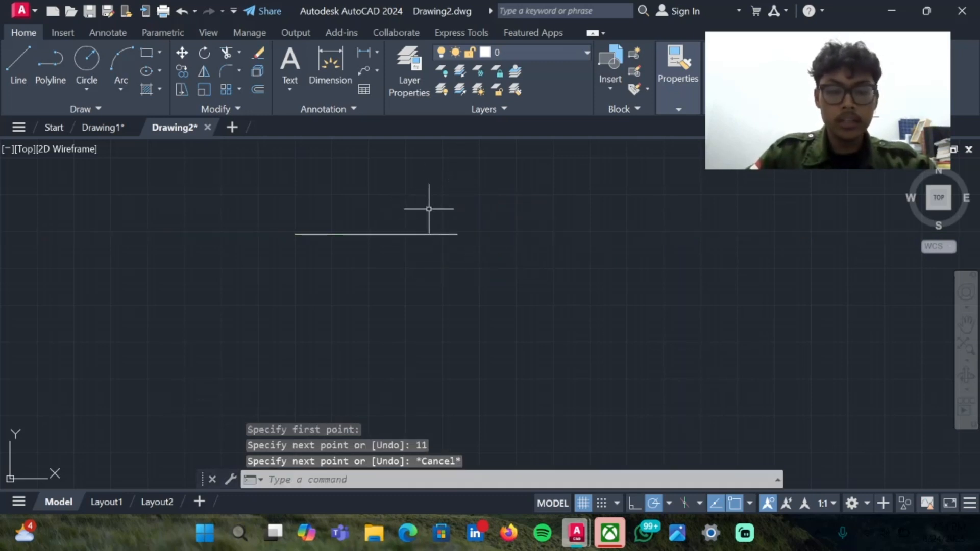
Turn on Ortho mode and draw a 3.6-unit vertical line straight down from the midpoint of the horizontal line.
middle_drag(429, 210, 494, 204)
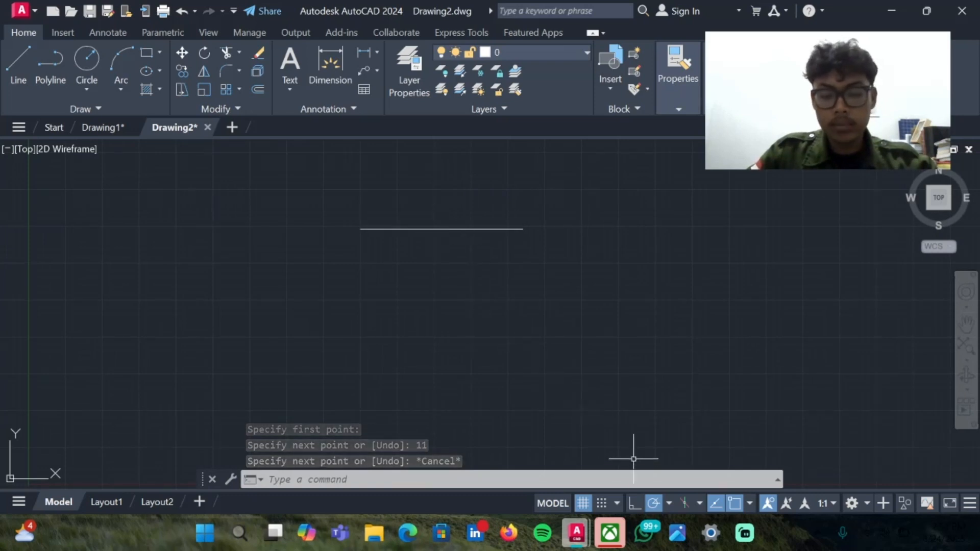
click(634, 504)
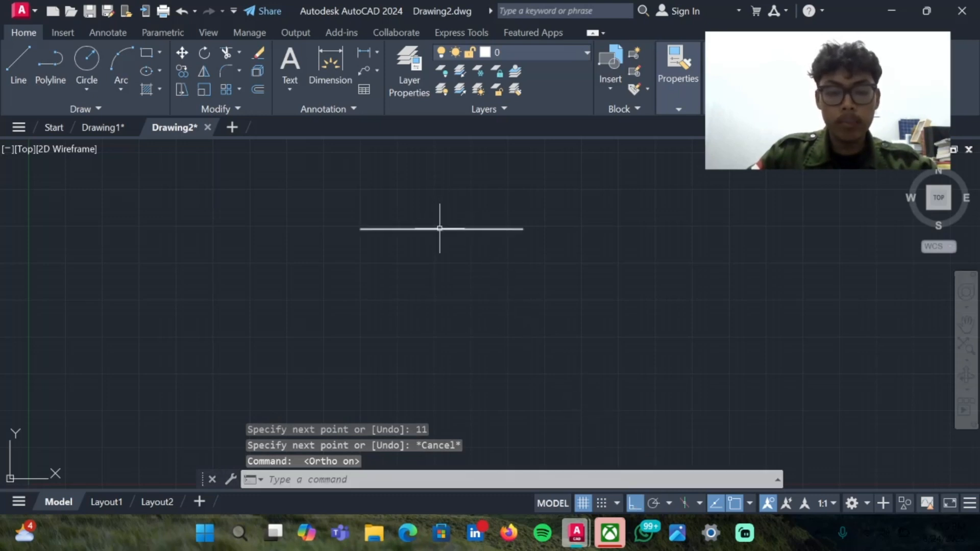
click(442, 229)
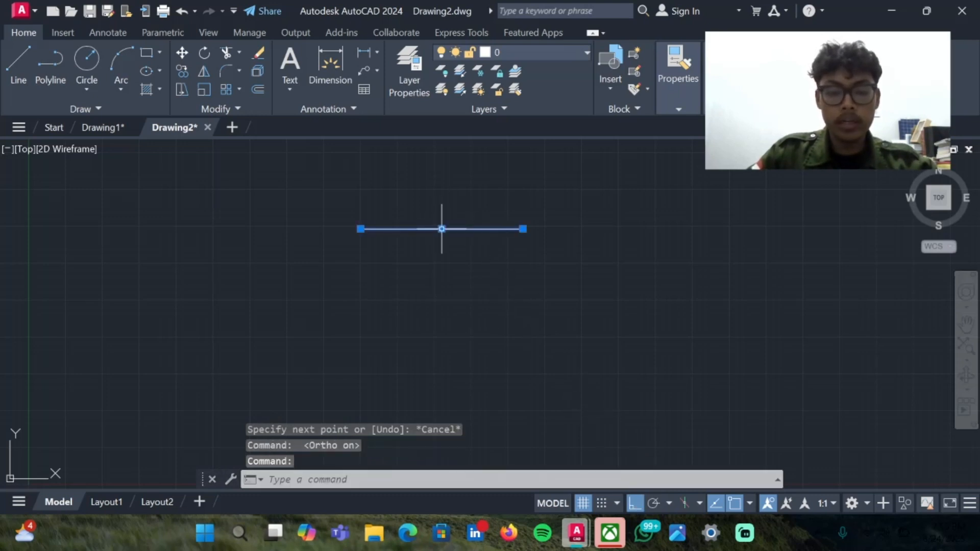
click(20, 71)
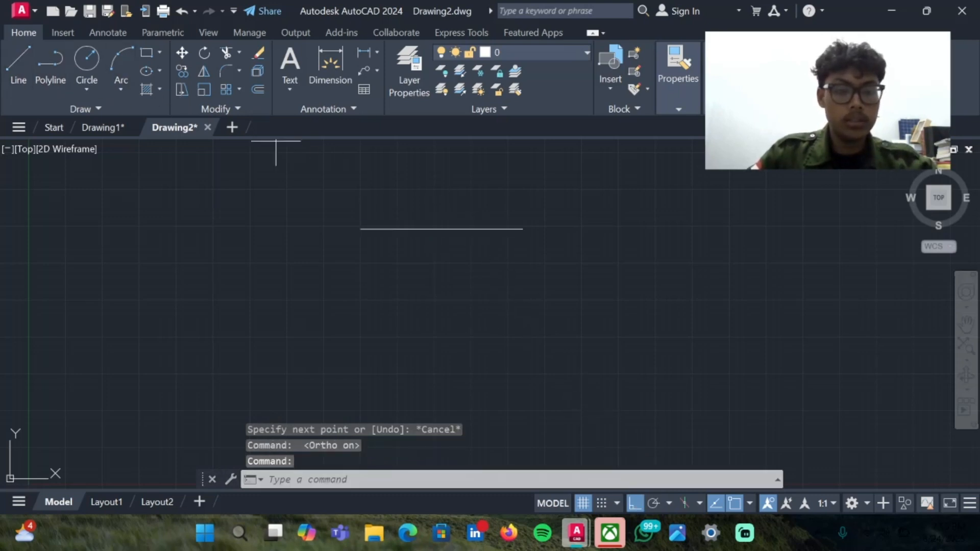
click(441, 229)
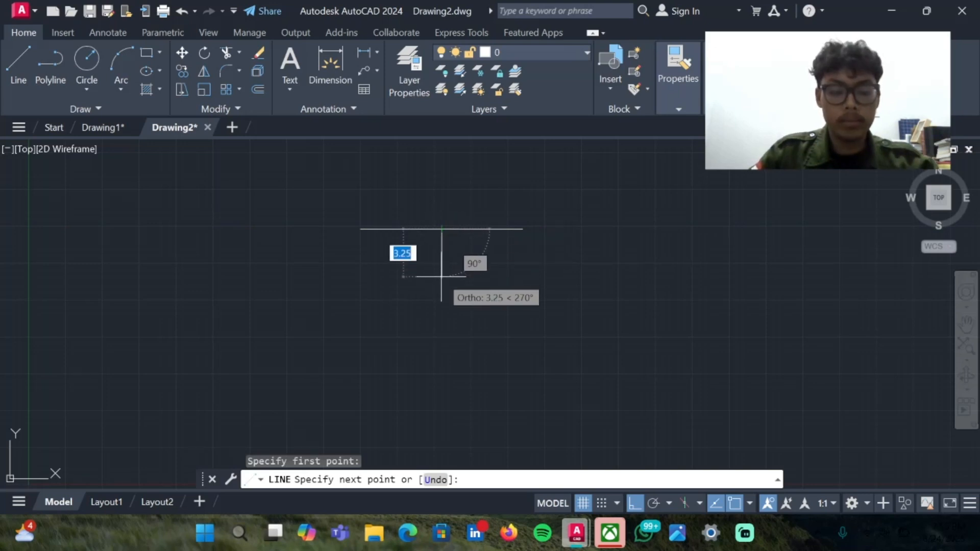
key(BackSpace)
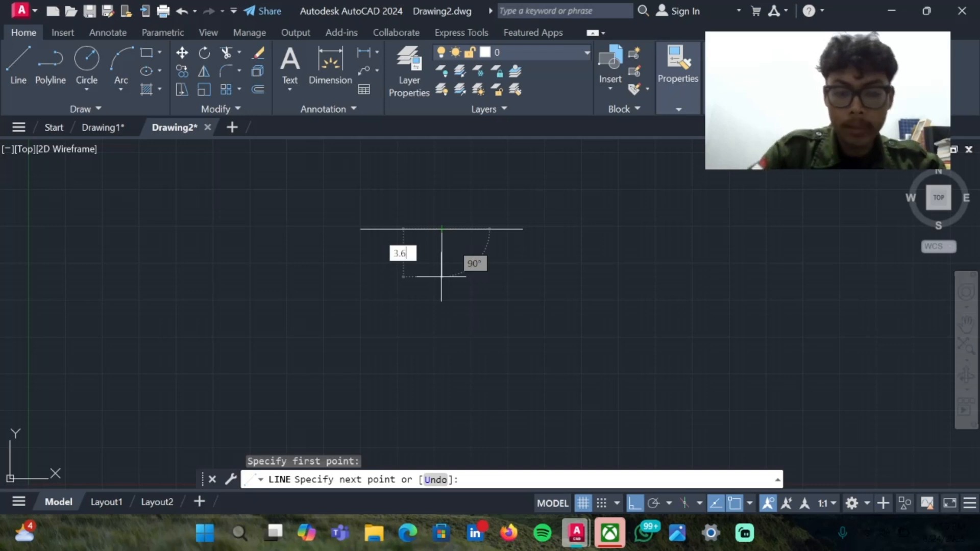
text(3.6)
key(Return)
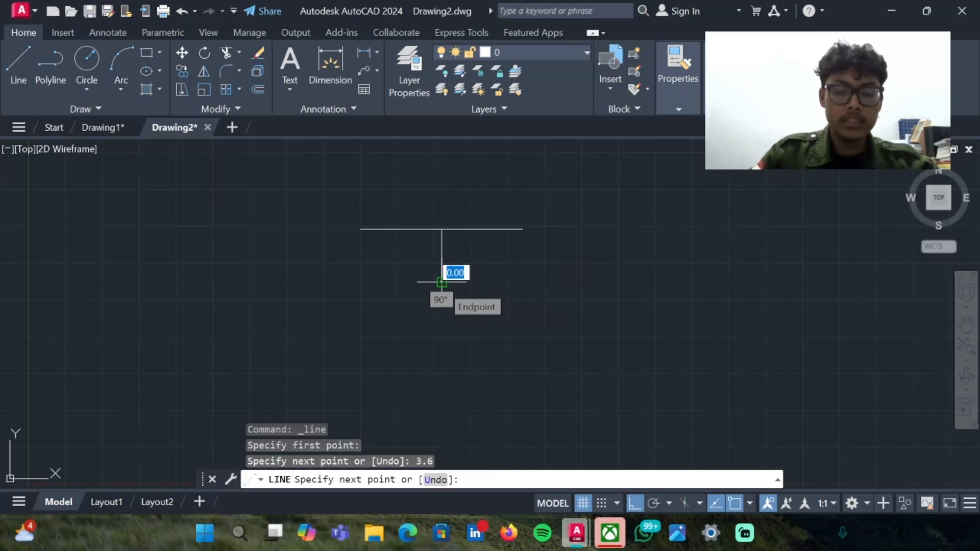
Draw a horizontal base extending 2.1 units to each side of the vertical line's lower endpoint.
click(441, 281)
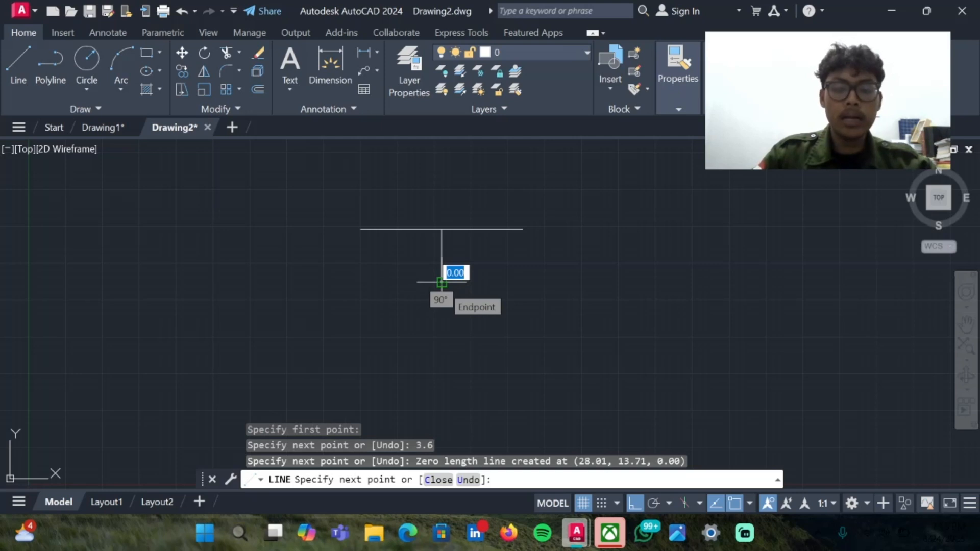
text(2.1)
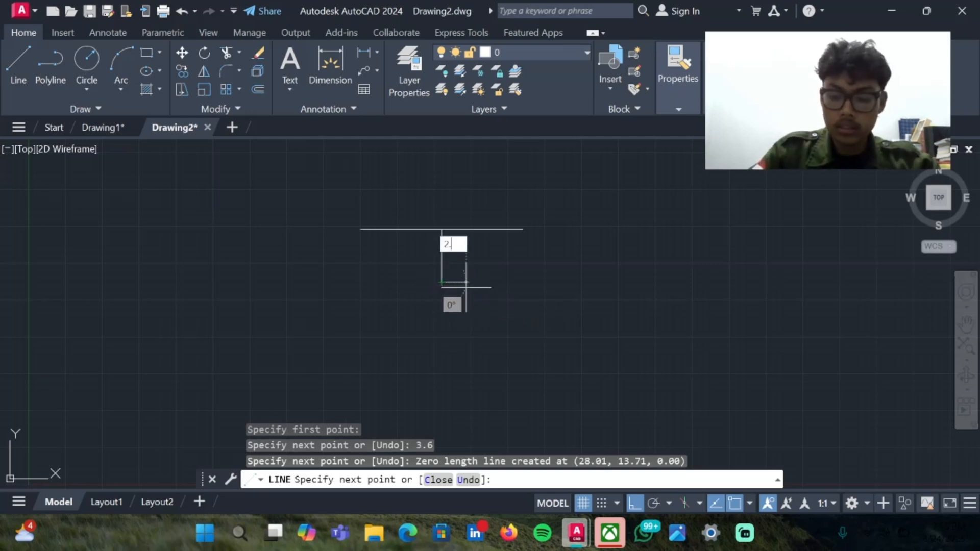
key(Return)
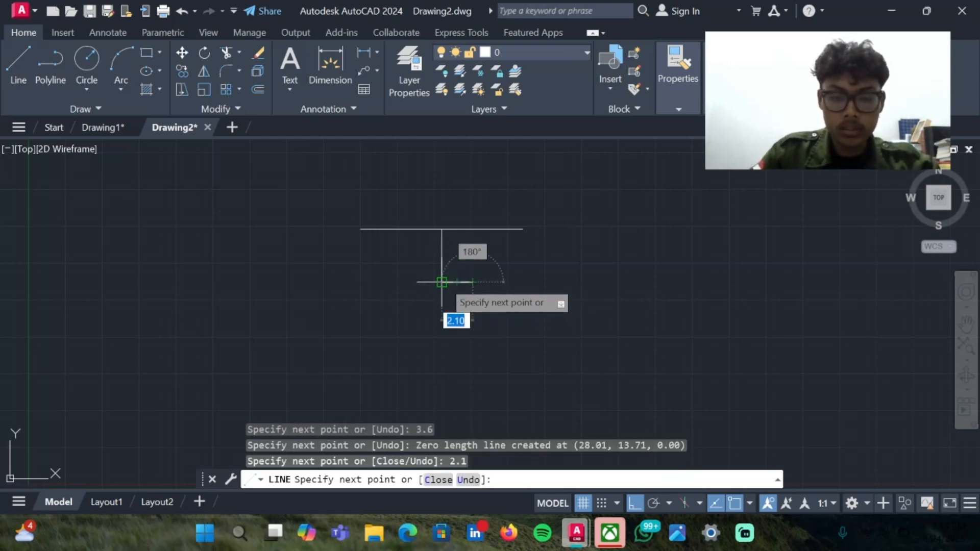
click(442, 281)
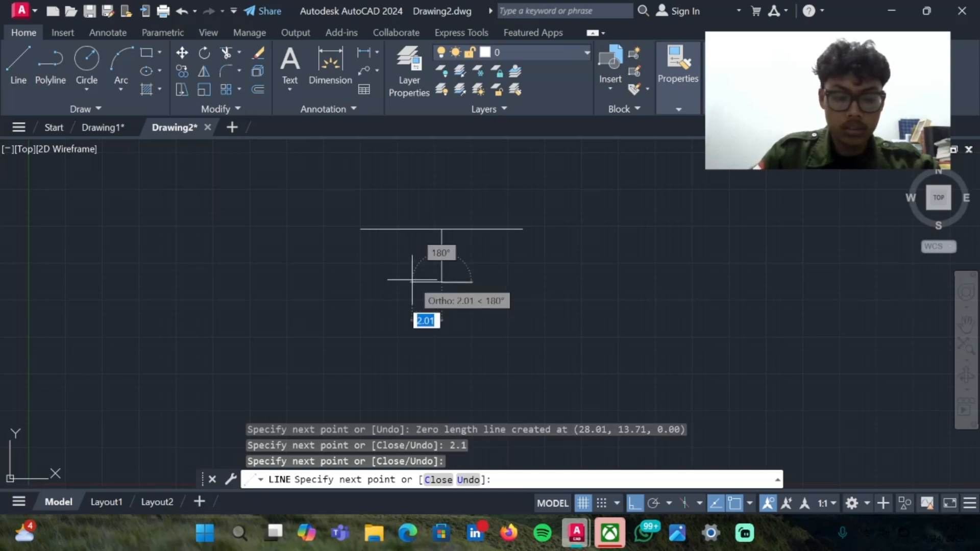
text(2.1)
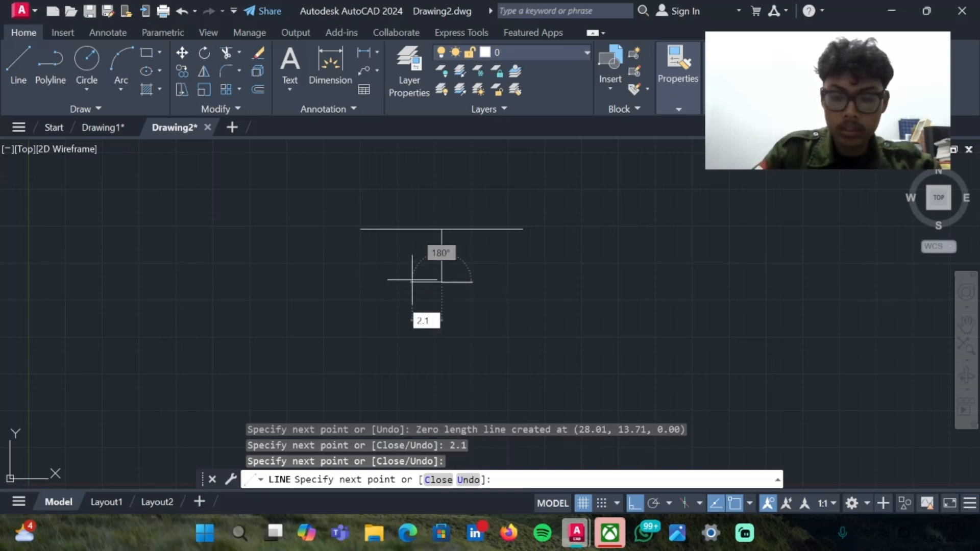
key(Return)
key(Escape)
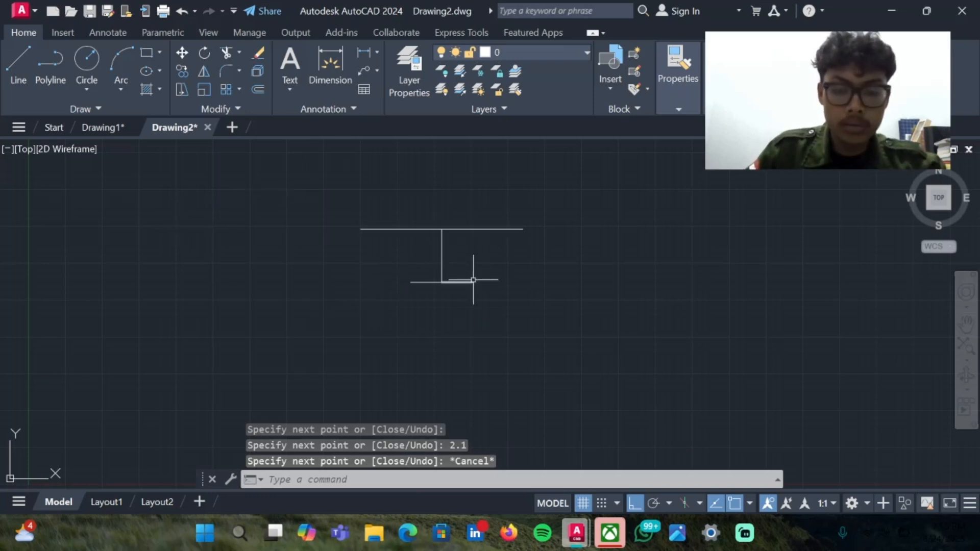
click(19, 66)
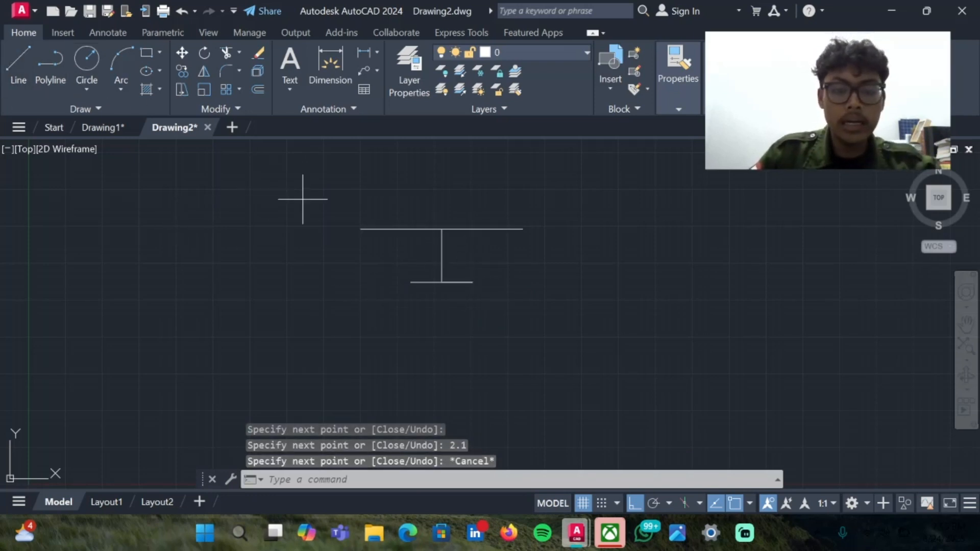
click(473, 282)
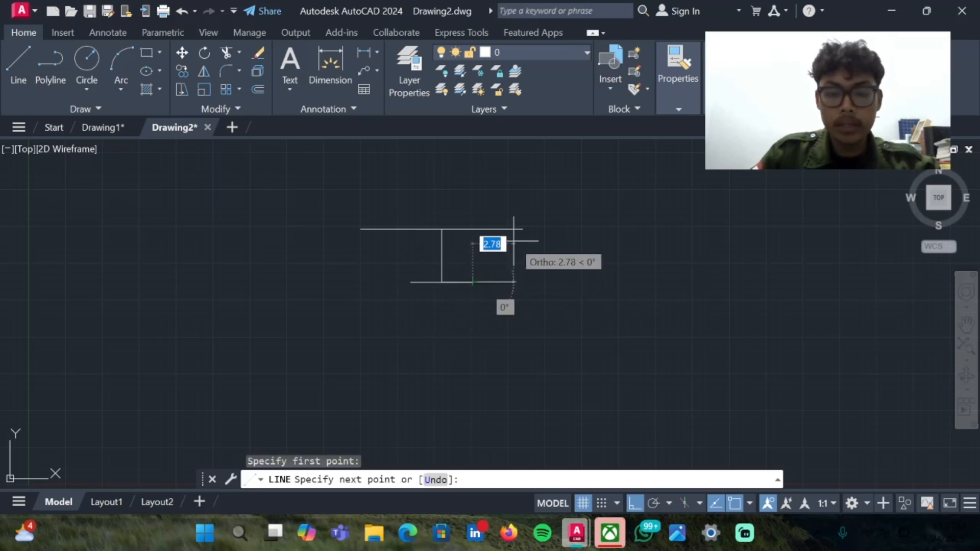
key(Escape)
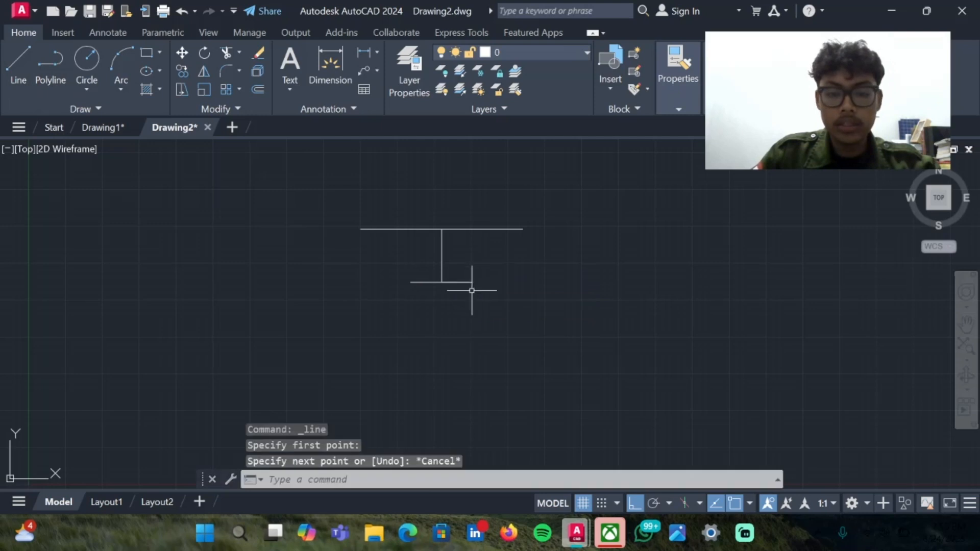
Switch to polar tracking and draw a slanted line from the base's right endpoint to the right endpoint of the upper horizontal line.
click(653, 504)
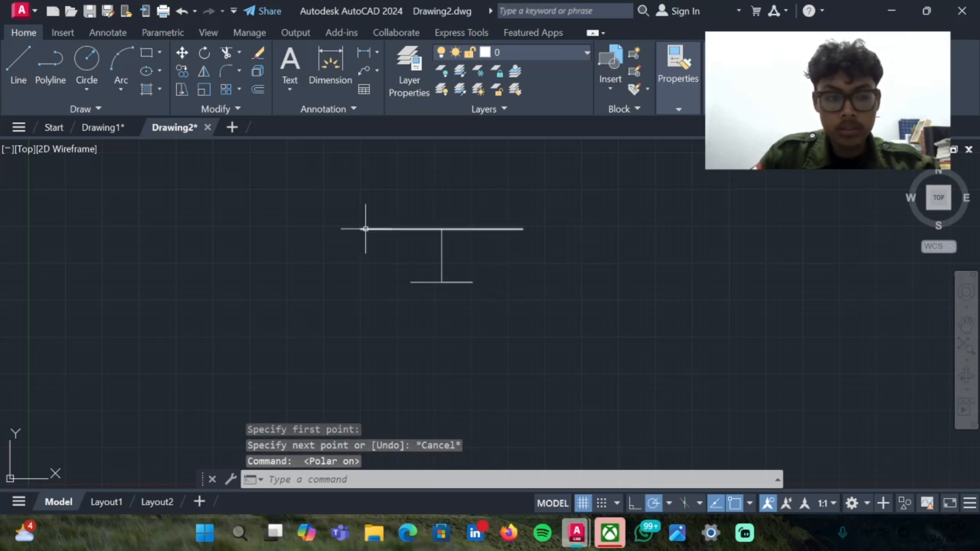
click(17, 71)
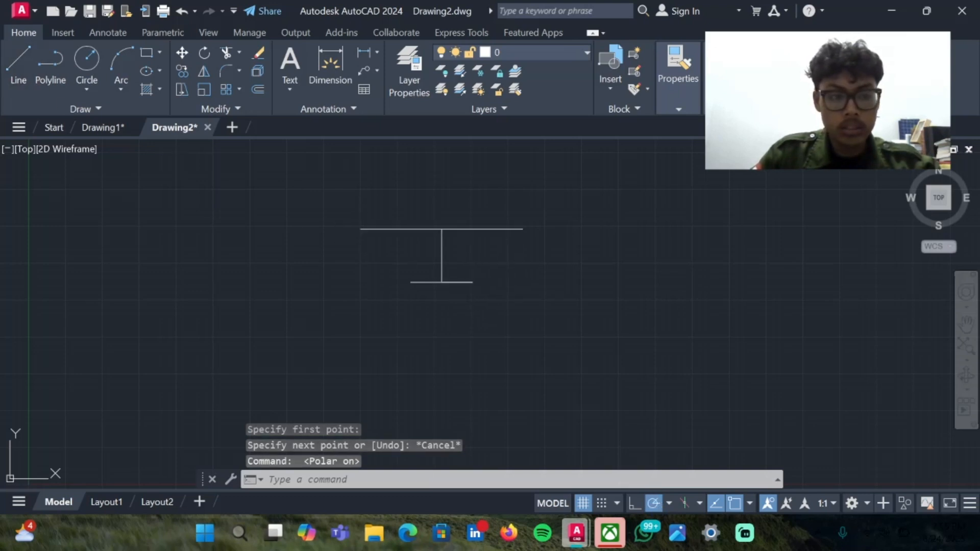
click(473, 283)
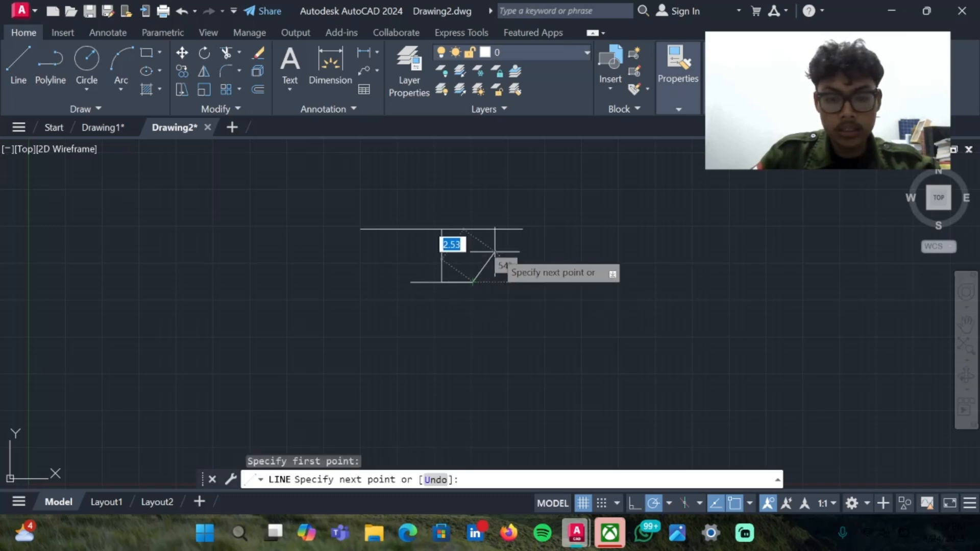
click(522, 229)
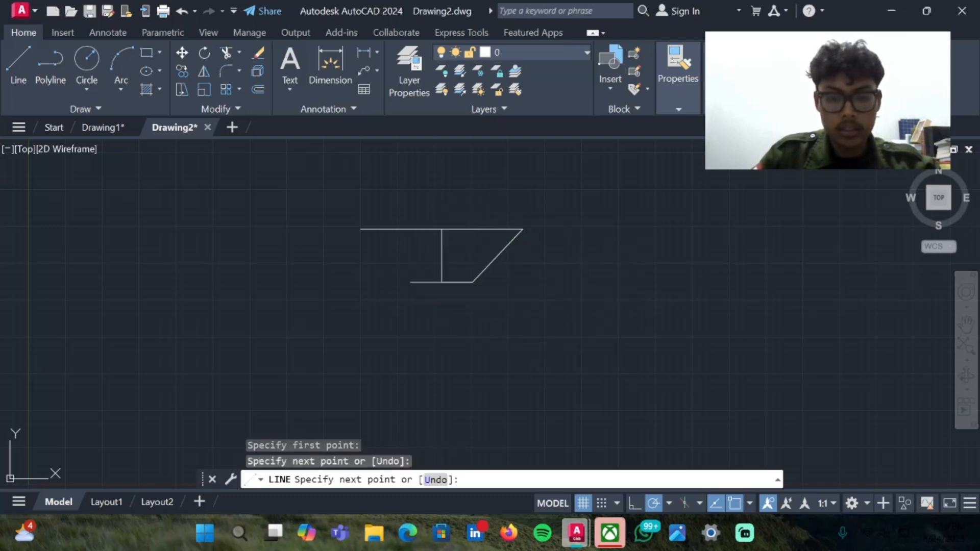
key(Escape)
click(414, 282)
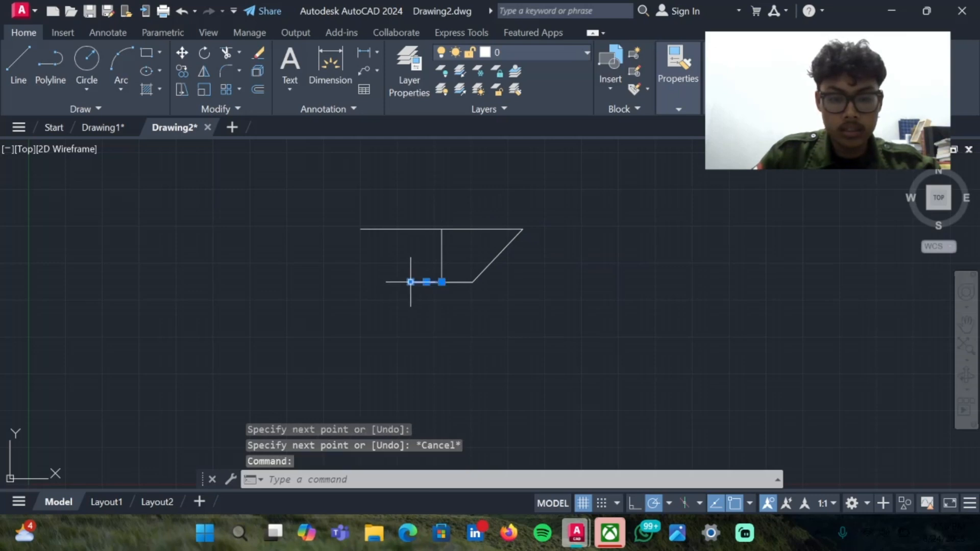
key(Escape)
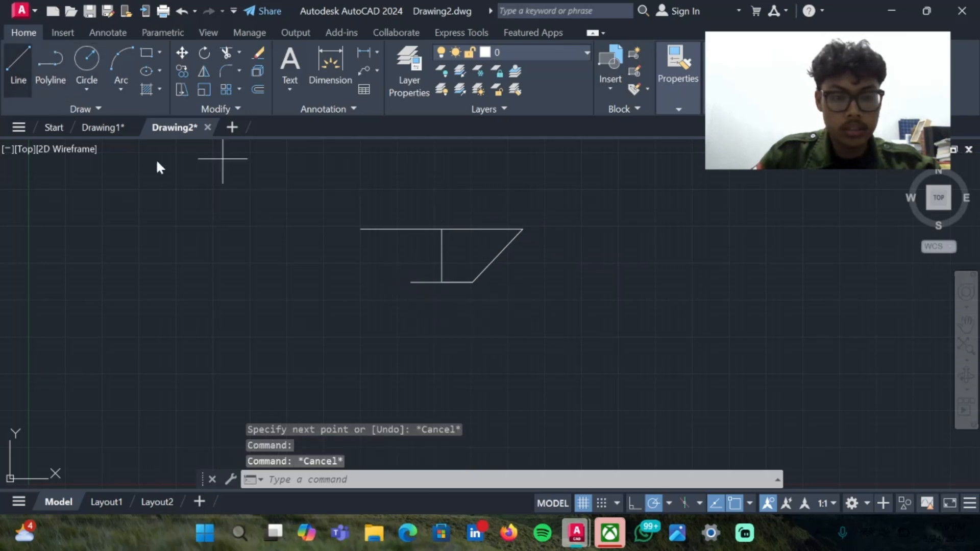
Draw a slanted line from the base's left endpoint to the left endpoint of the upper horizontal line.
click(18, 65)
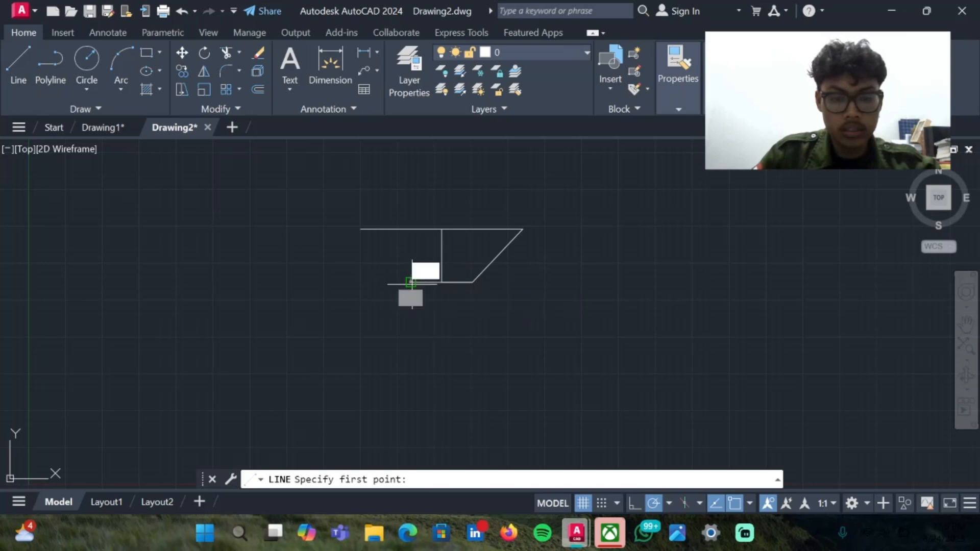
click(411, 282)
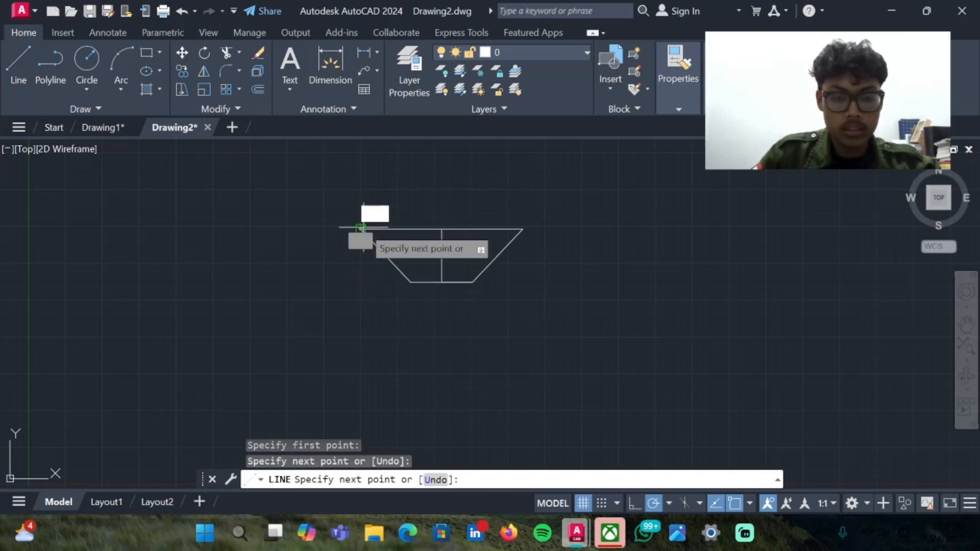
key(Escape)
Draw a 1-unit vertical line straight down from the midpoint of the trapezoid's upper horizontal line.
scroll(451, 250, up, 7)
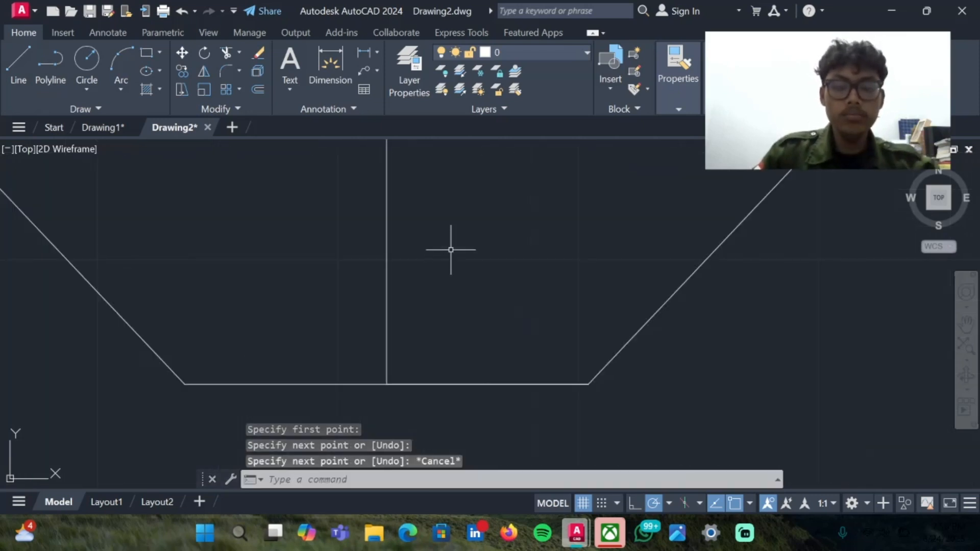
scroll(455, 200, down, 2)
middle_drag(455, 201, 452, 275)
scroll(445, 278, down, 2)
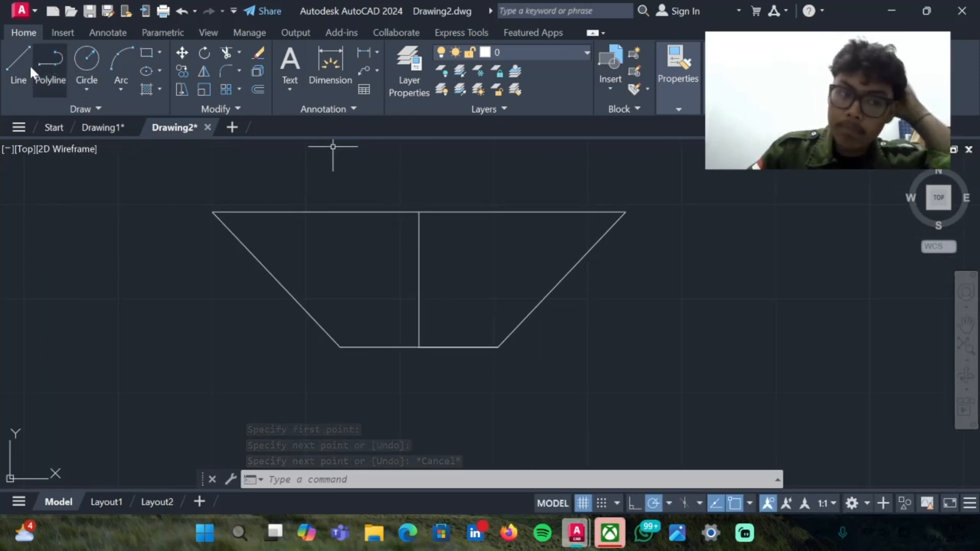
text(l)
key(Return)
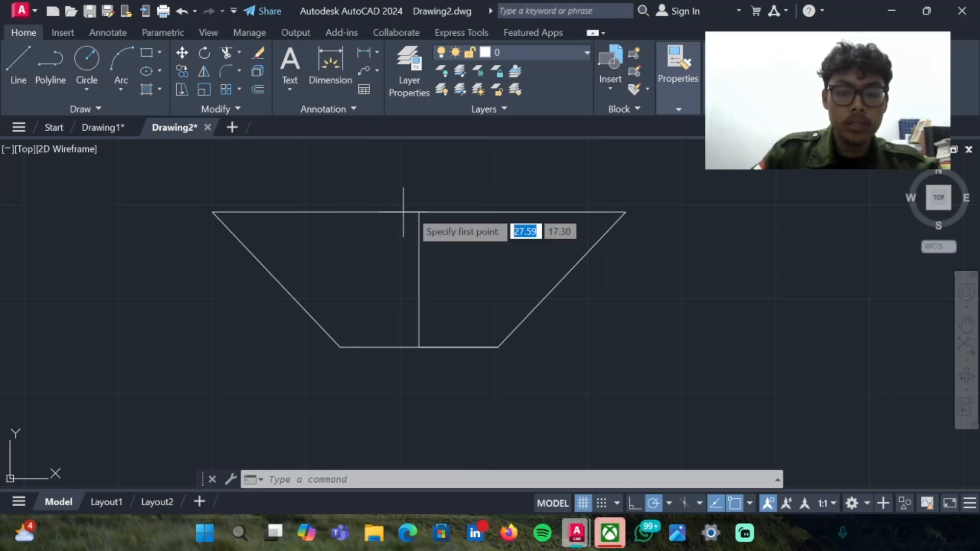
click(419, 212)
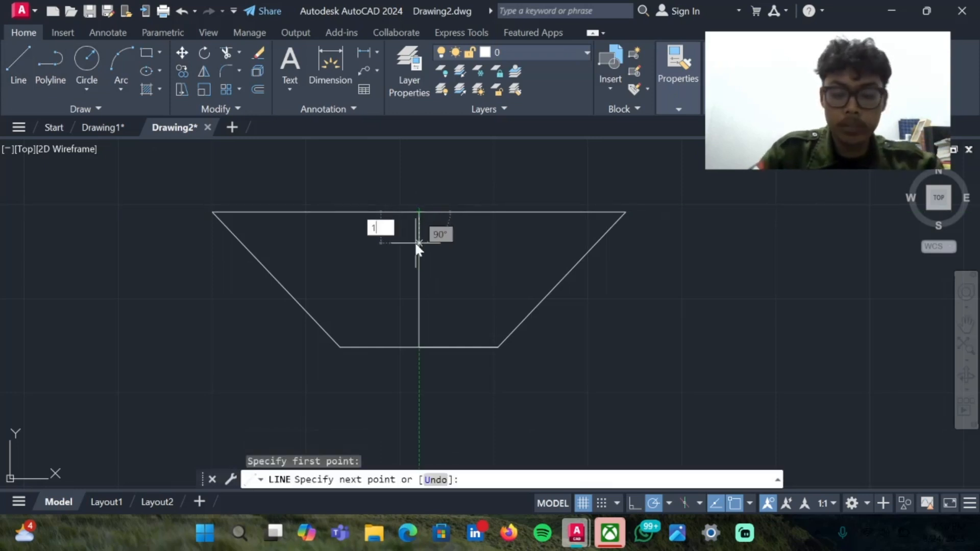
text(1)
key(Return)
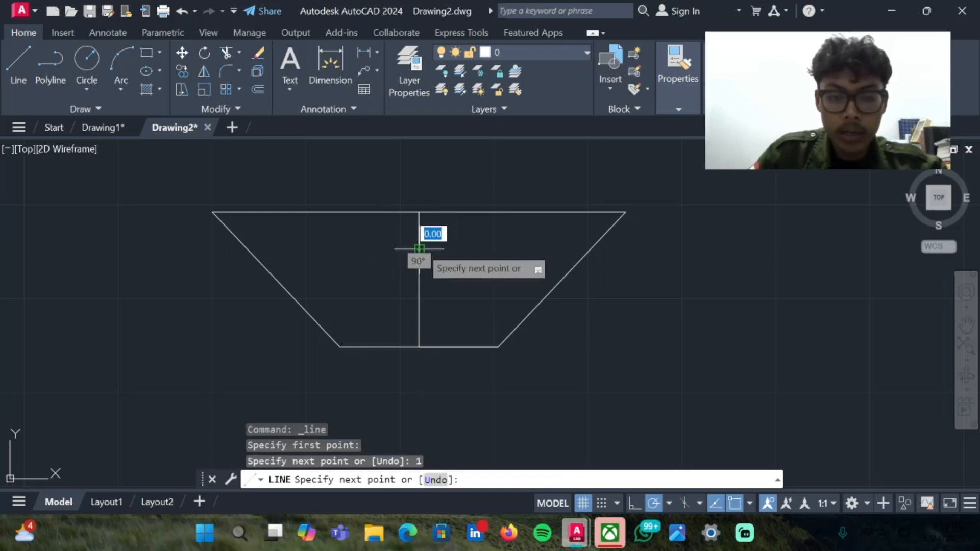
Draw horizontal lines from the lower end of the 1-unit line to the right and left slanted sides.
click(419, 249)
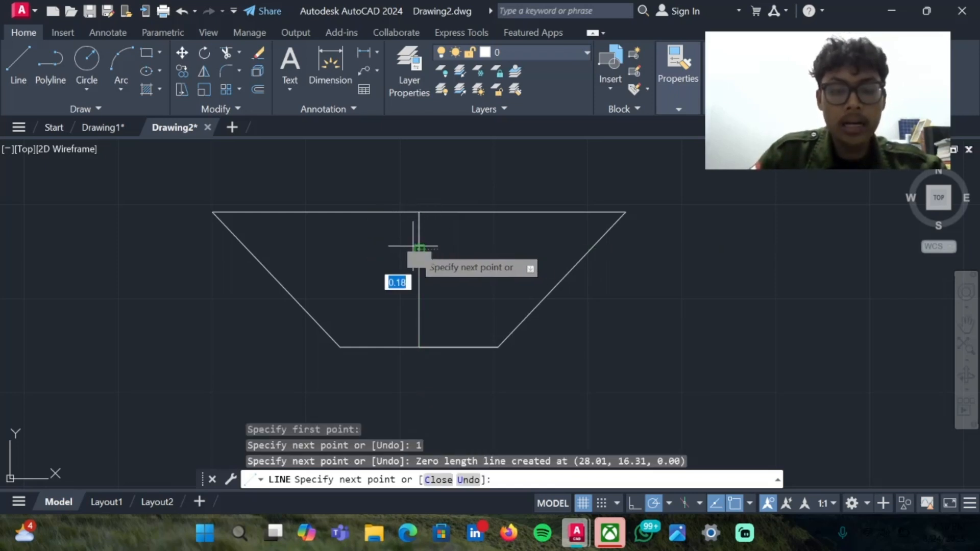
click(589, 249)
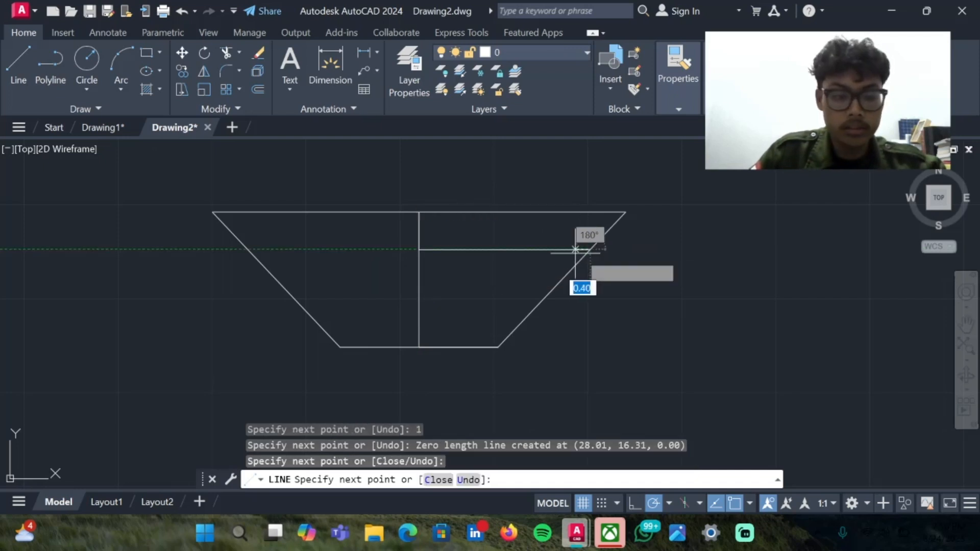
key(Escape)
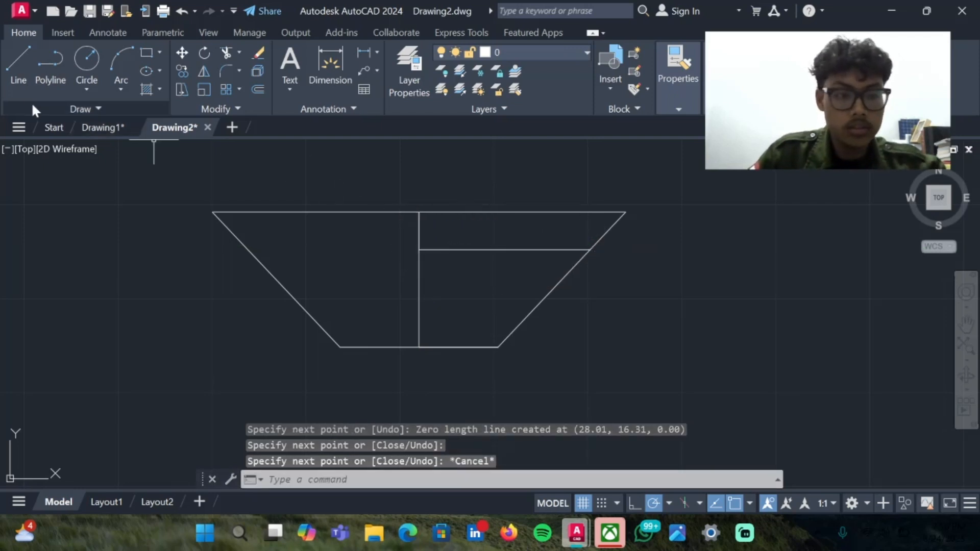
click(20, 61)
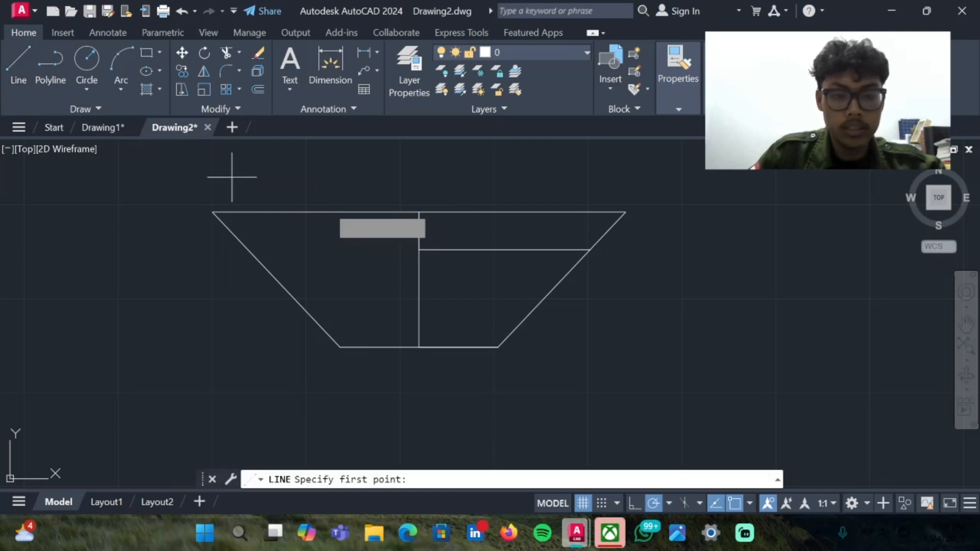
click(419, 250)
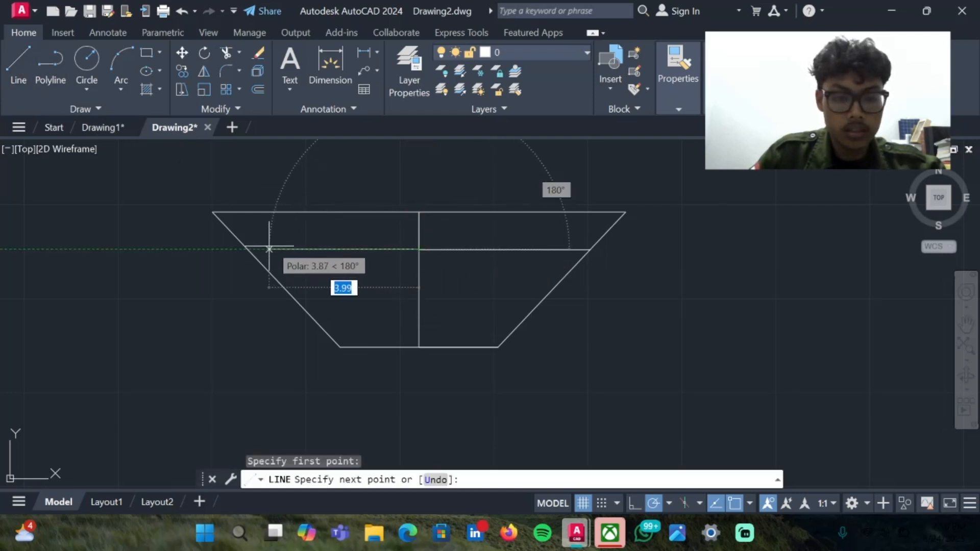
click(248, 249)
key(Escape)
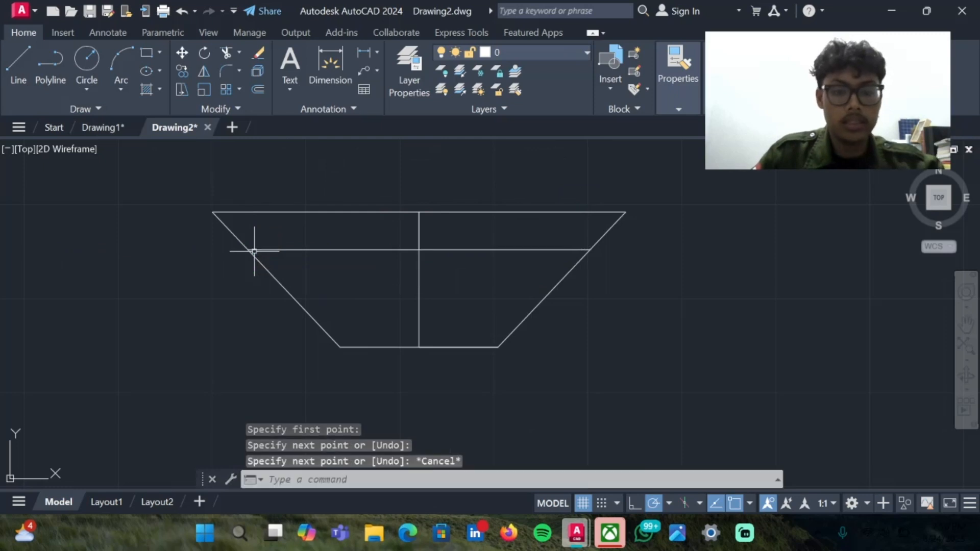
click(420, 250)
key(Escape)
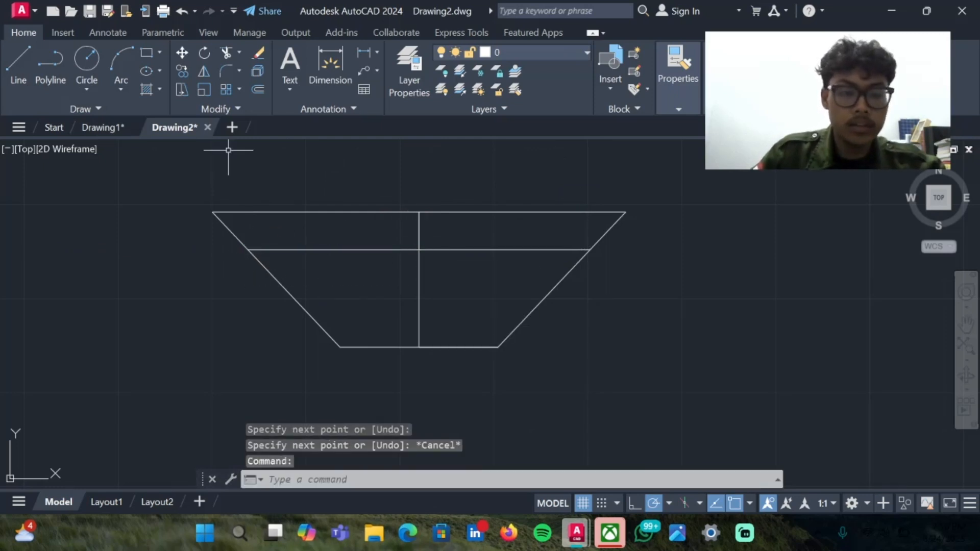
Draw a 0.5-unit vertical line straight down from where the inner horizontal line meets the centre line.
click(18, 65)
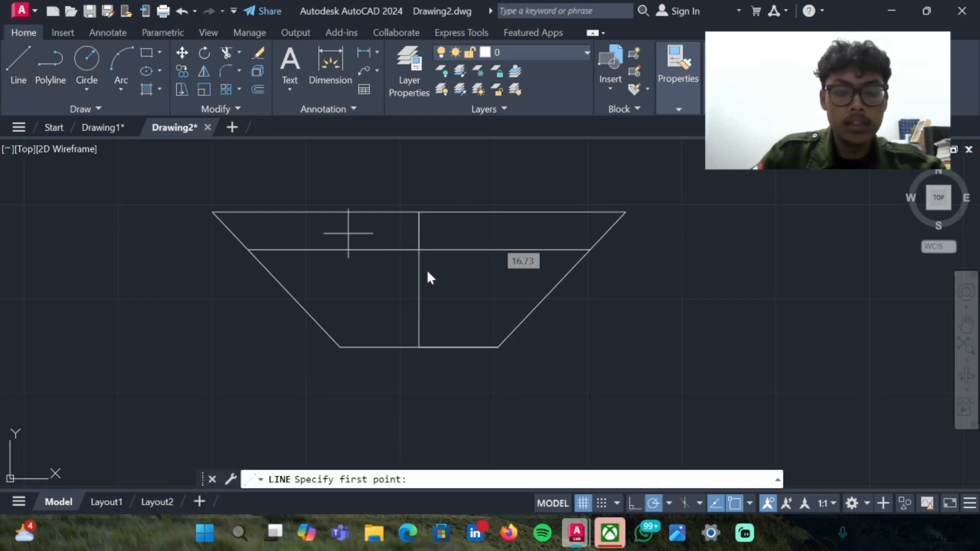
click(420, 249)
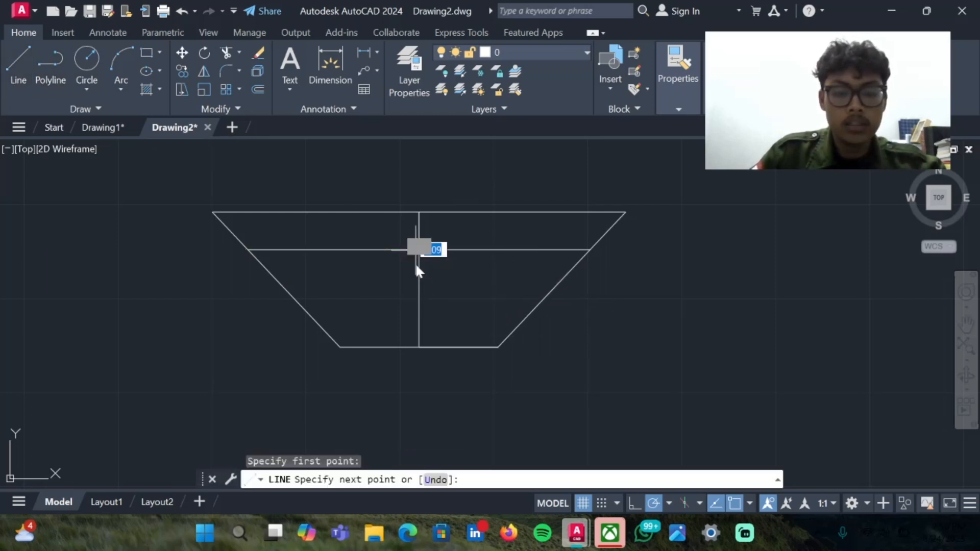
text(0.5)
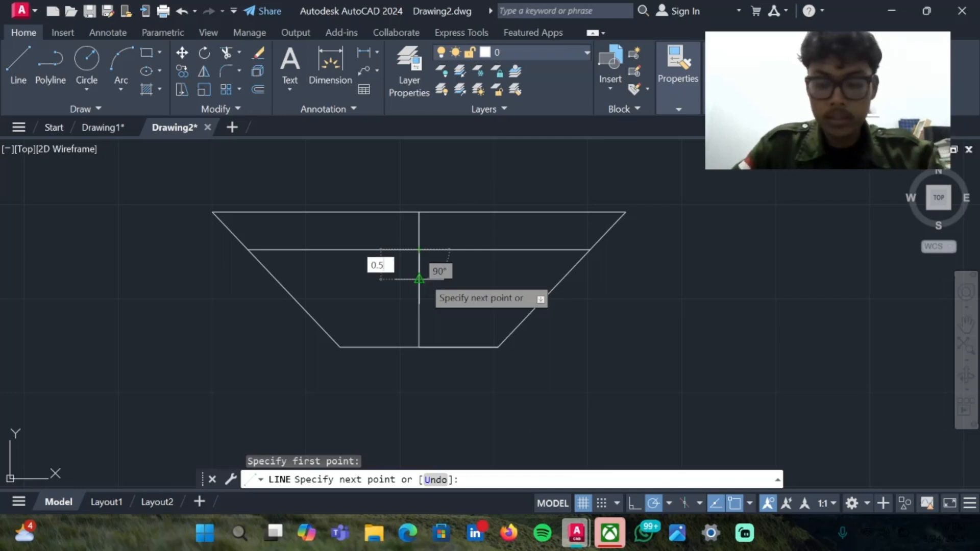
key(Return)
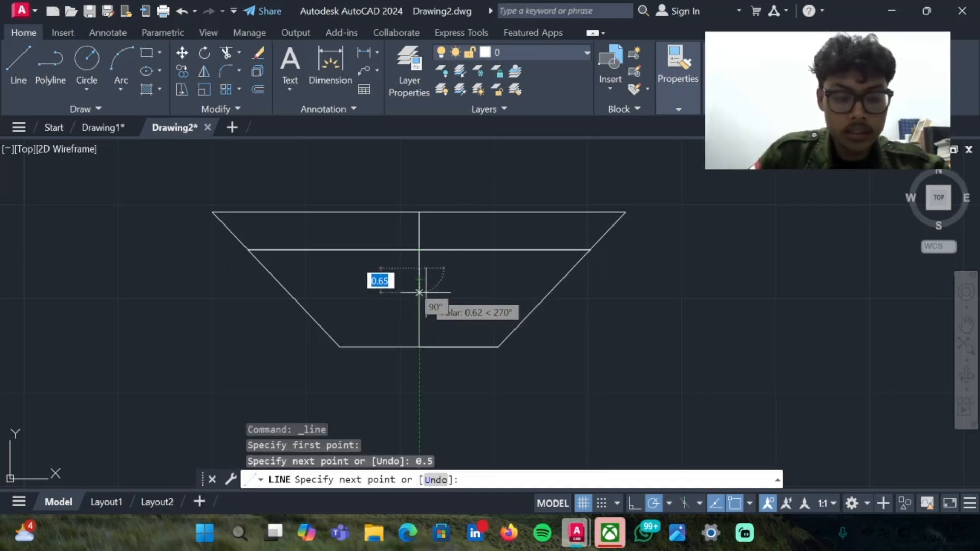
key(Escape)
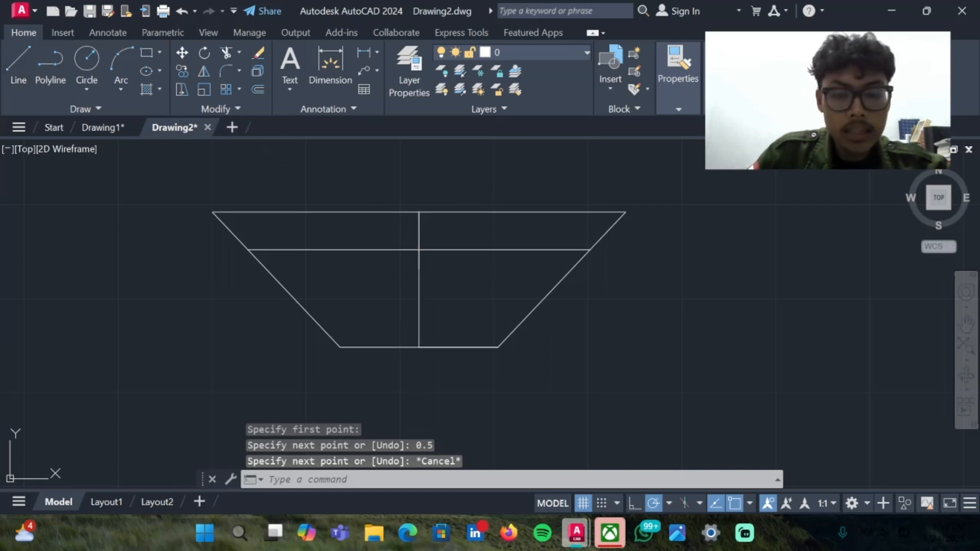
Draw a second inner horizontal line from the 0.5-unit line's lower end out to both slanted sides.
click(18, 66)
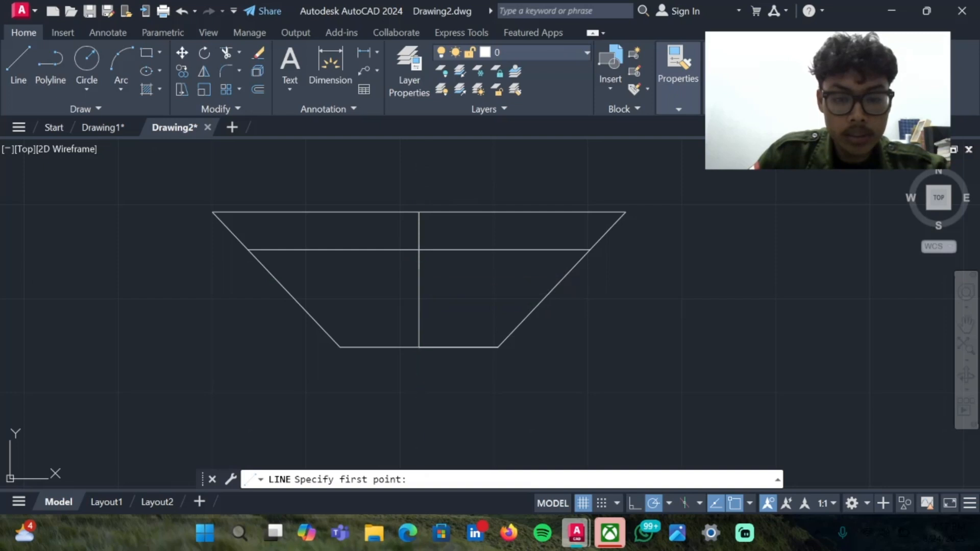
click(418, 268)
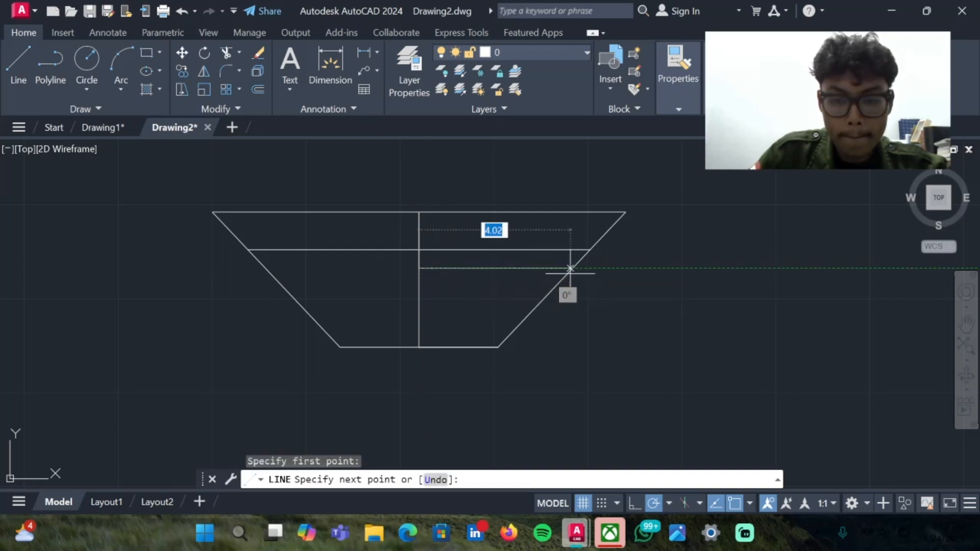
click(570, 268)
key(Escape)
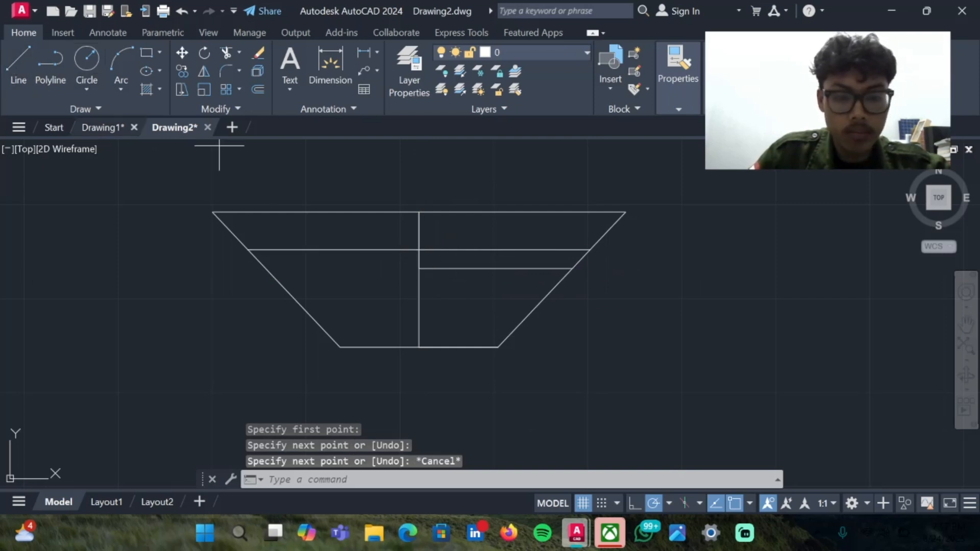
click(17, 61)
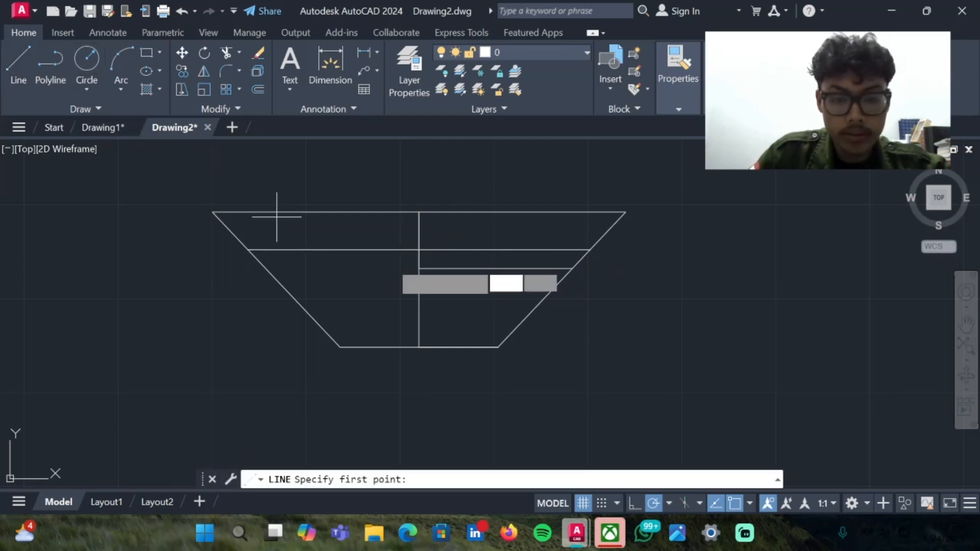
click(418, 268)
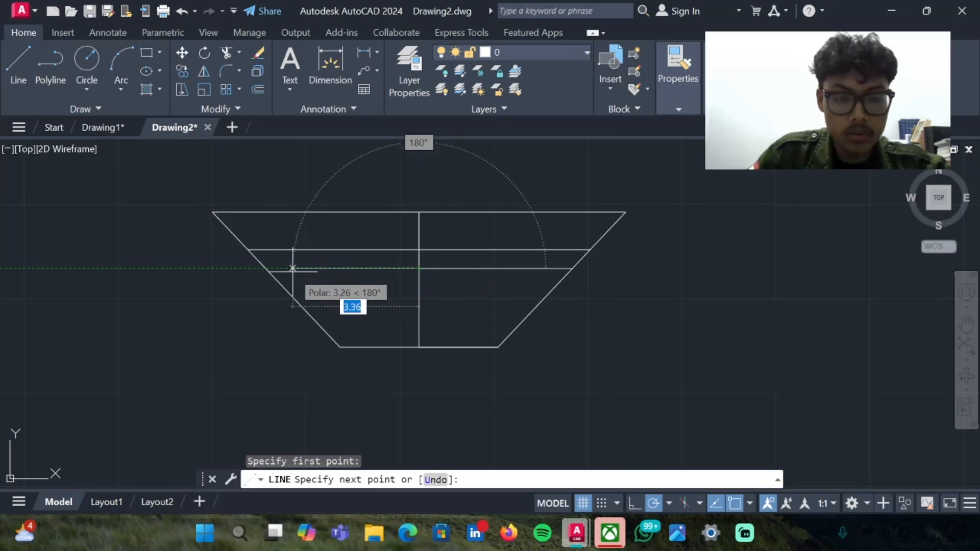
click(266, 268)
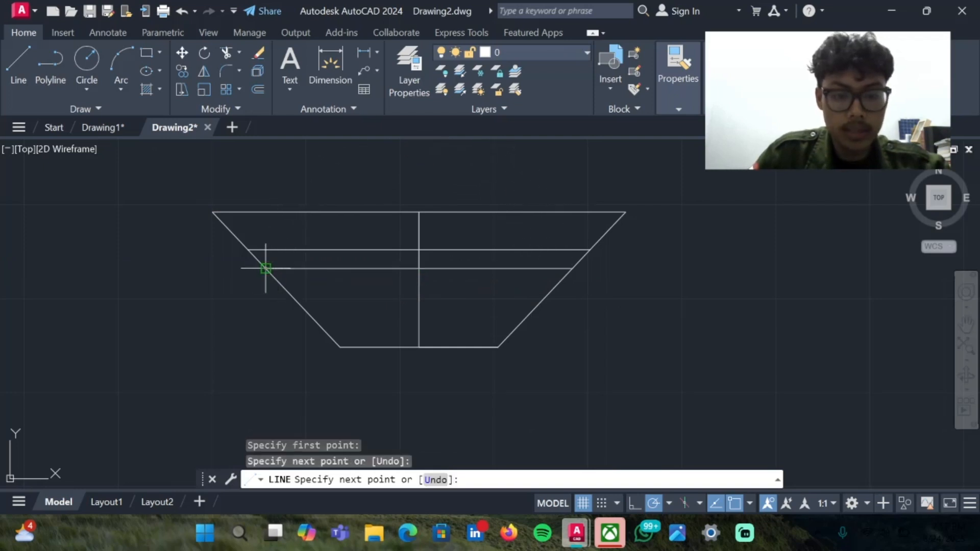
key(Escape)
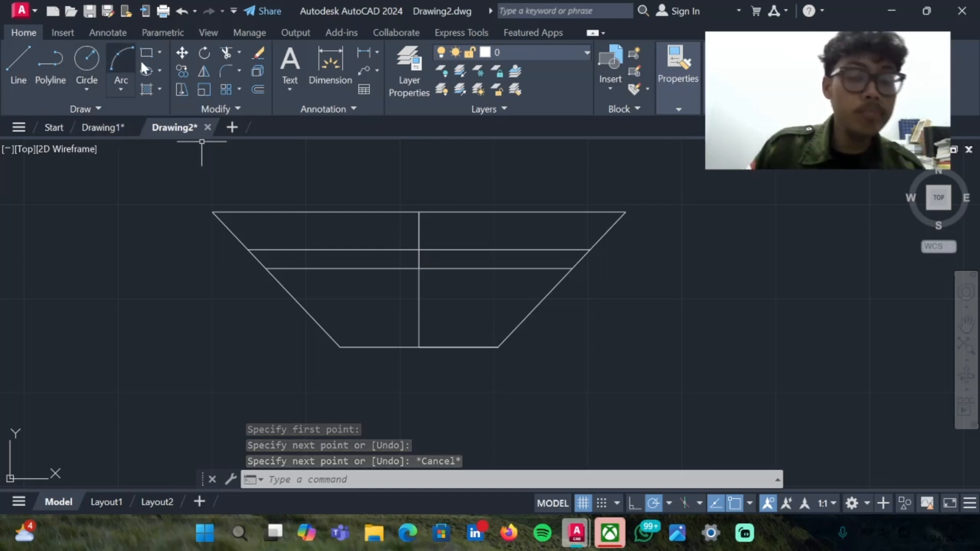
Trim away the trapezoid's top horizontal line and the entire vertical centre line.
click(226, 54)
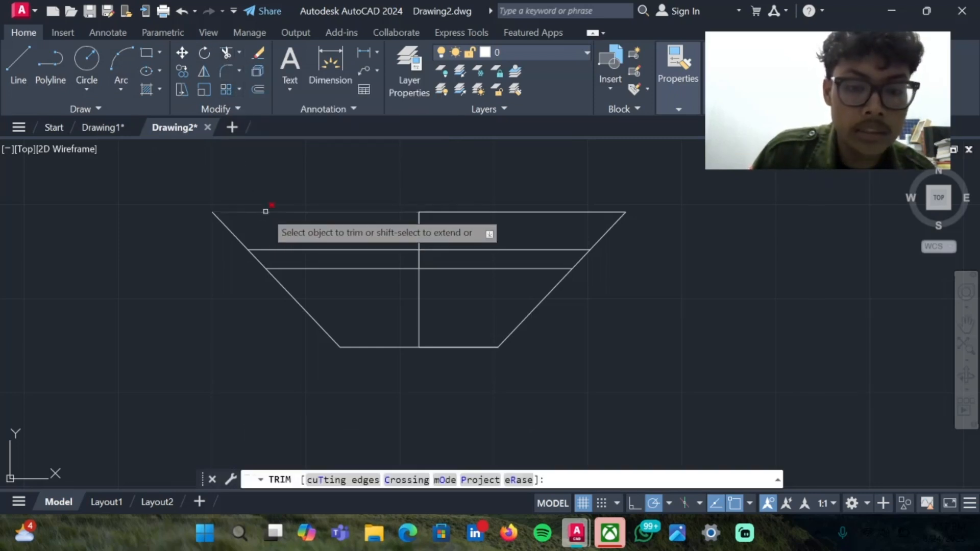
click(265, 211)
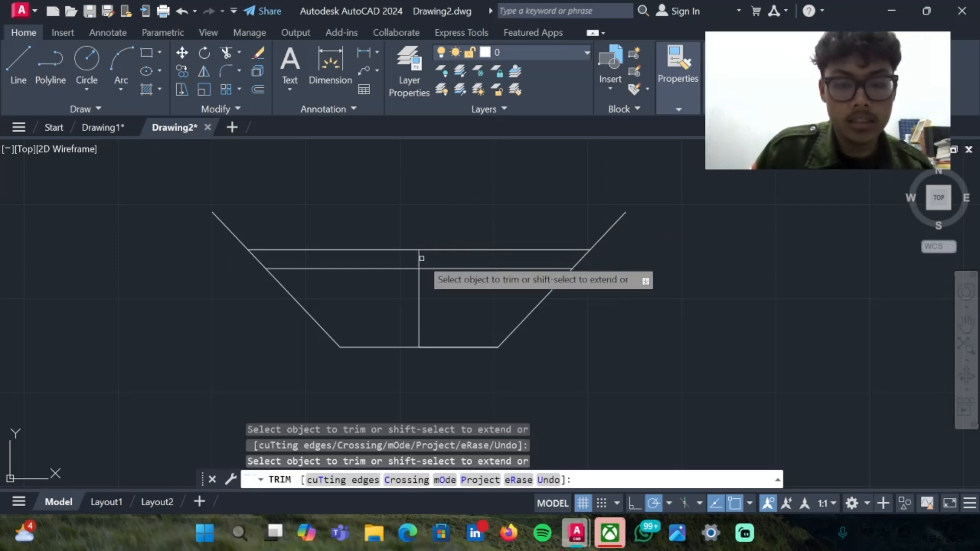
click(418, 260)
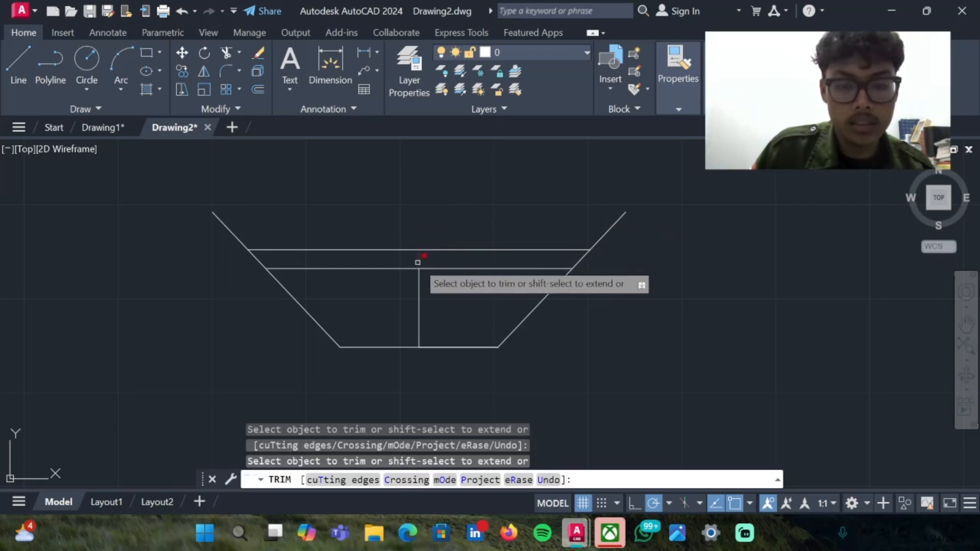
click(420, 298)
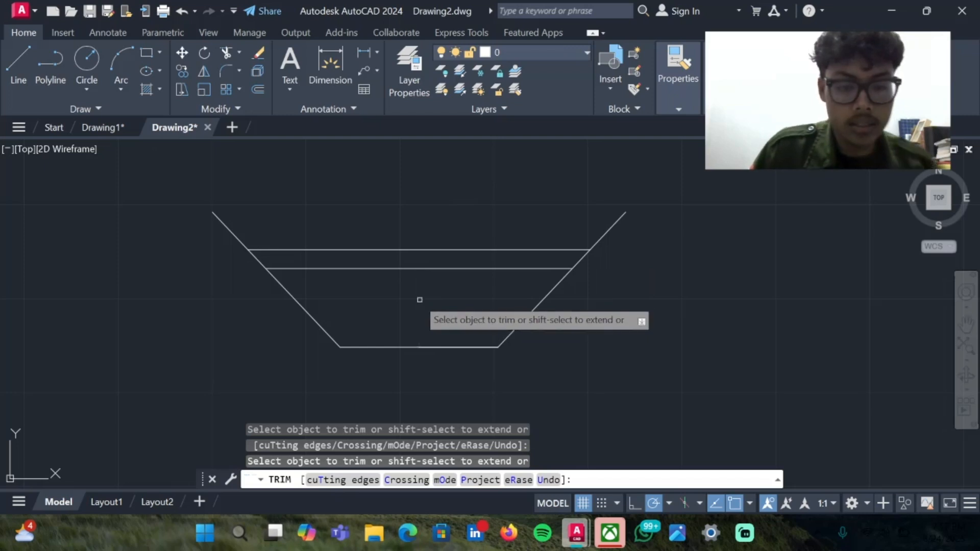
key(Escape)
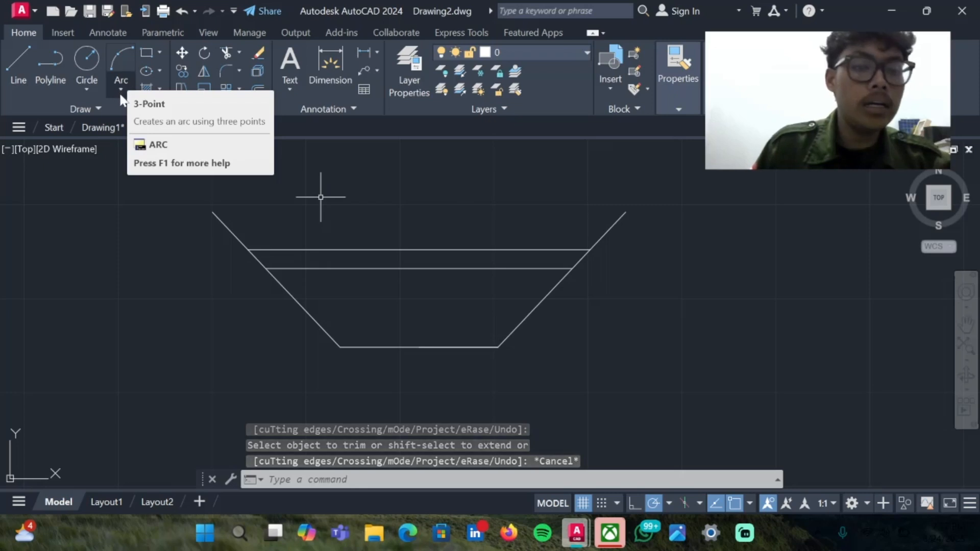
Draw a wavy control-vertex spline between the upper inner line's two ends, alternating its vertices between the two inner horizontal lines.
click(91, 107)
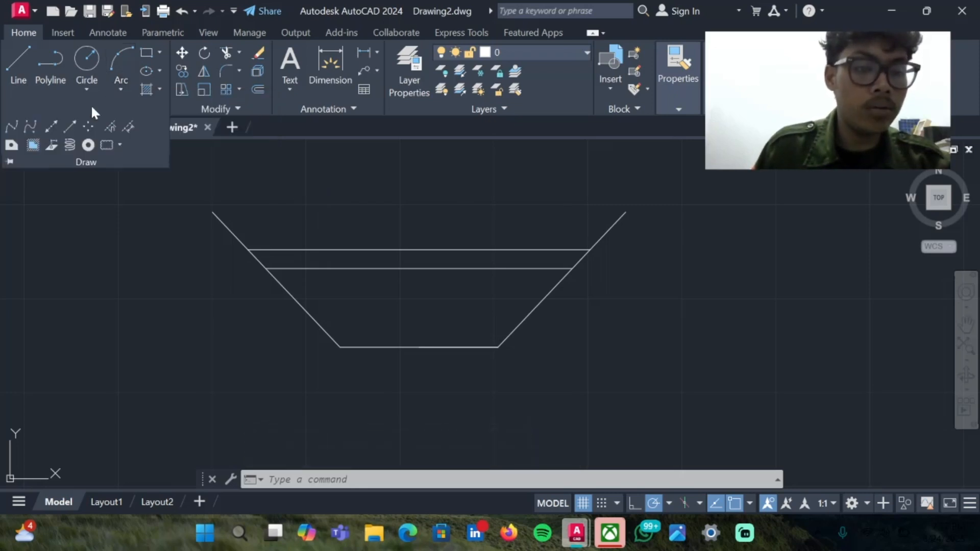
click(26, 127)
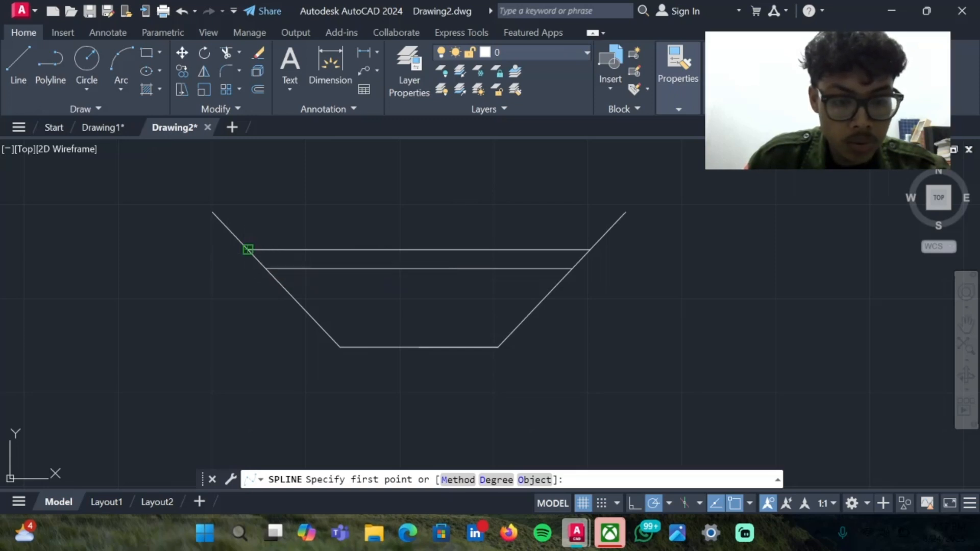
click(248, 249)
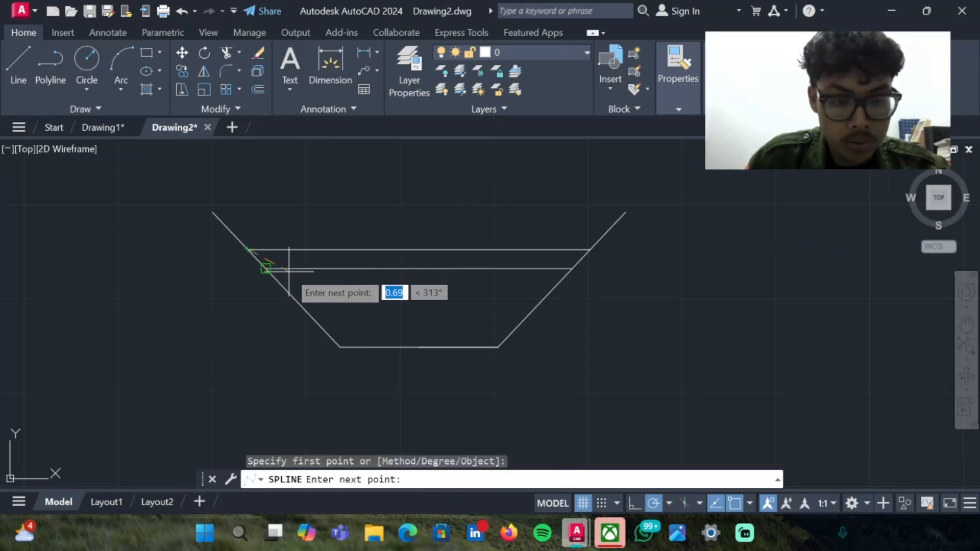
click(265, 268)
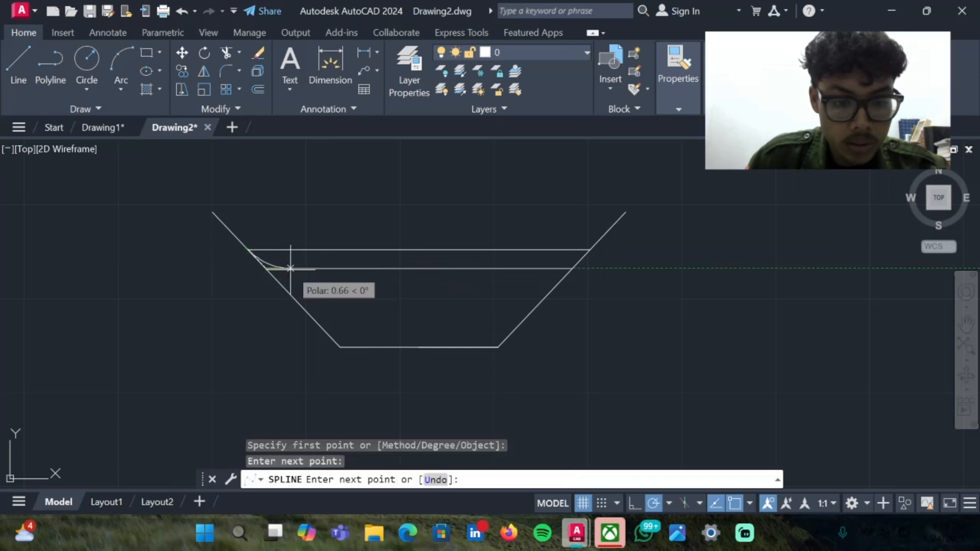
click(334, 249)
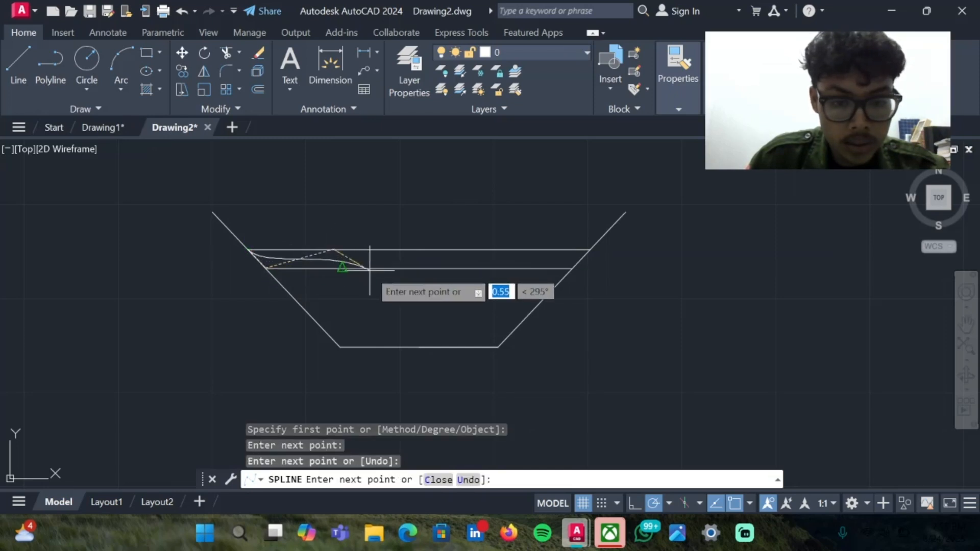
click(368, 269)
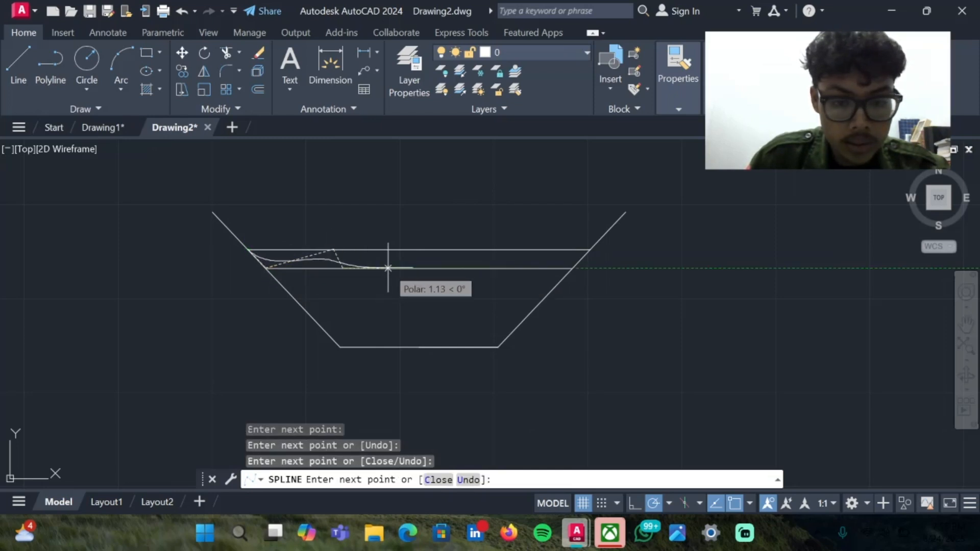
click(419, 249)
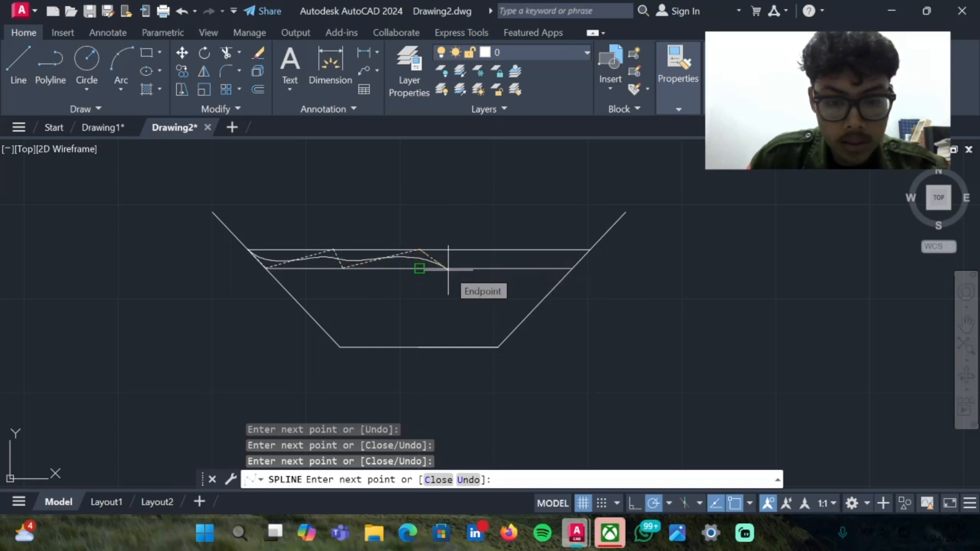
click(493, 267)
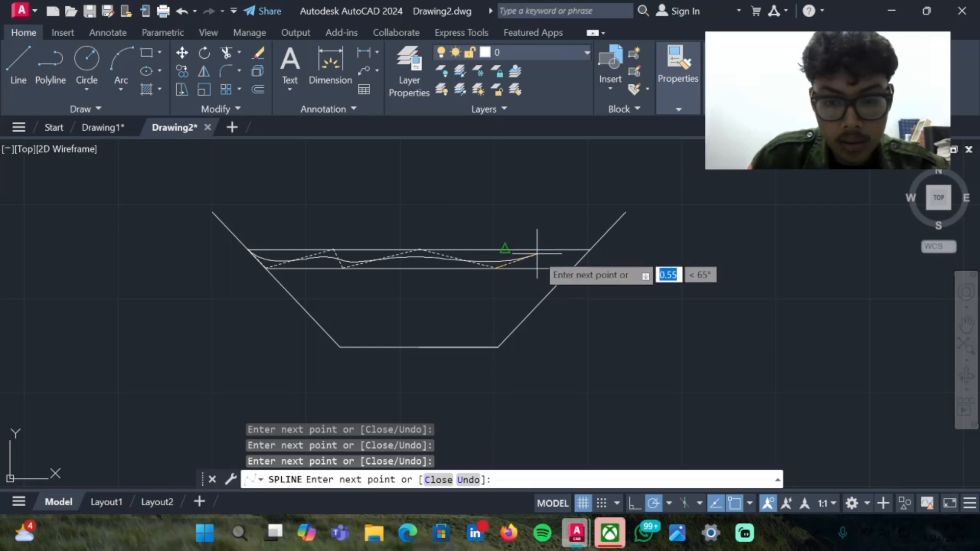
click(505, 250)
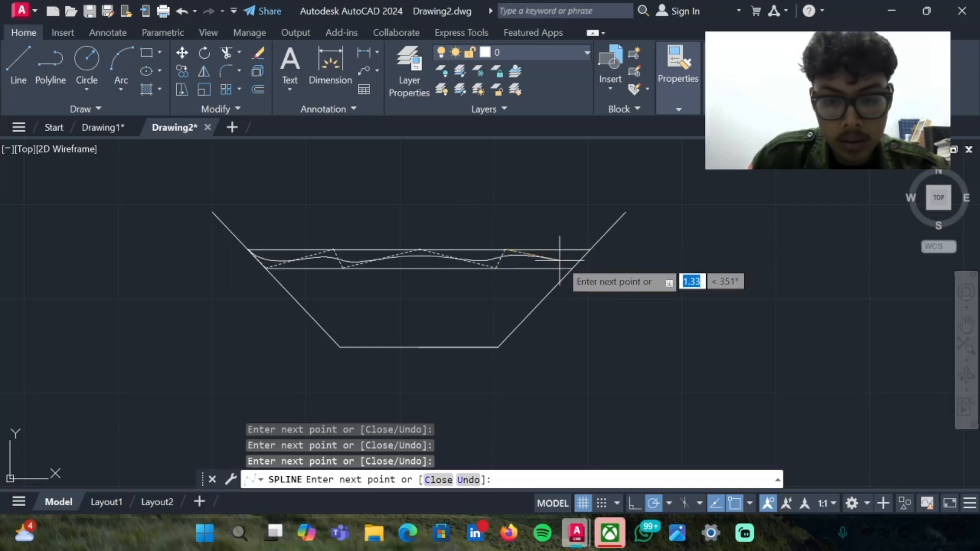
click(572, 269)
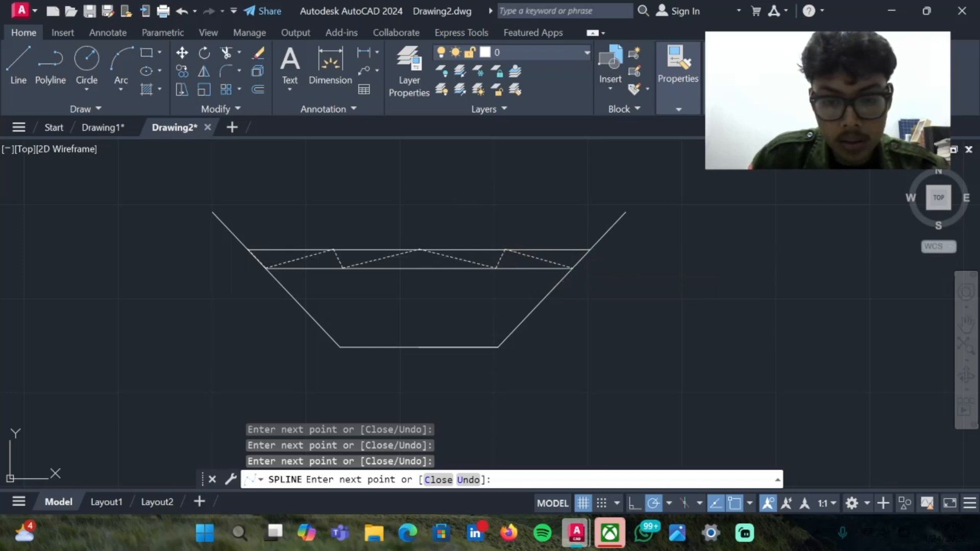
click(590, 250)
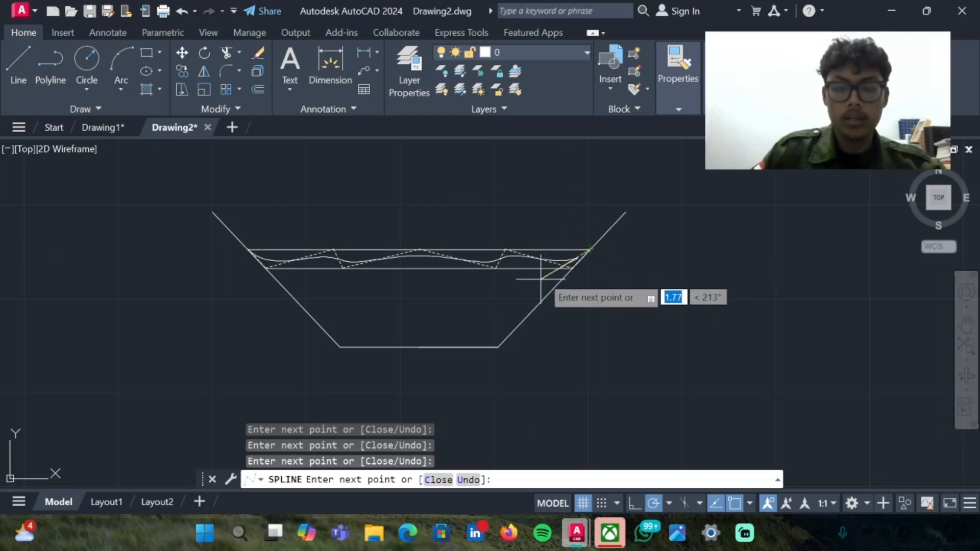
key(Return)
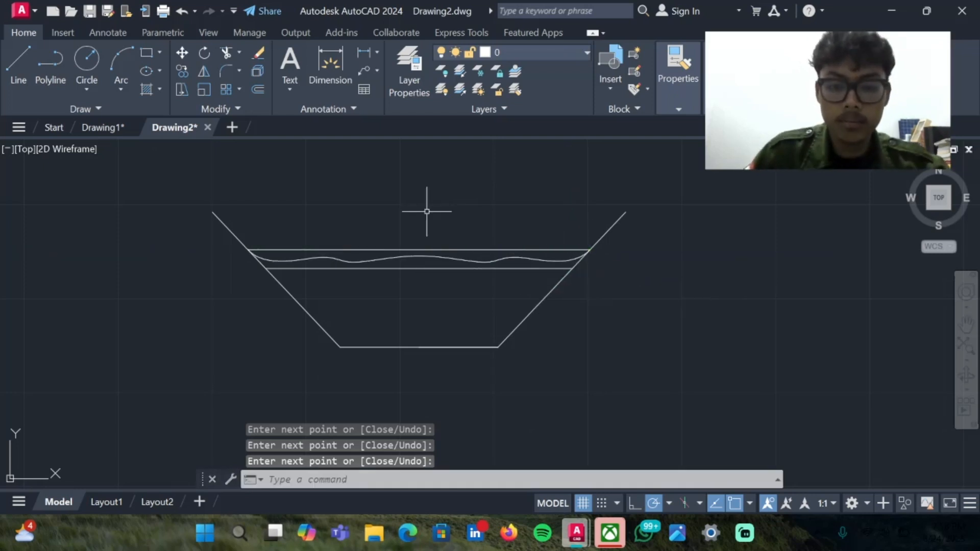
Trim away both inner horizontal lines above and below the wavy spline.
click(223, 56)
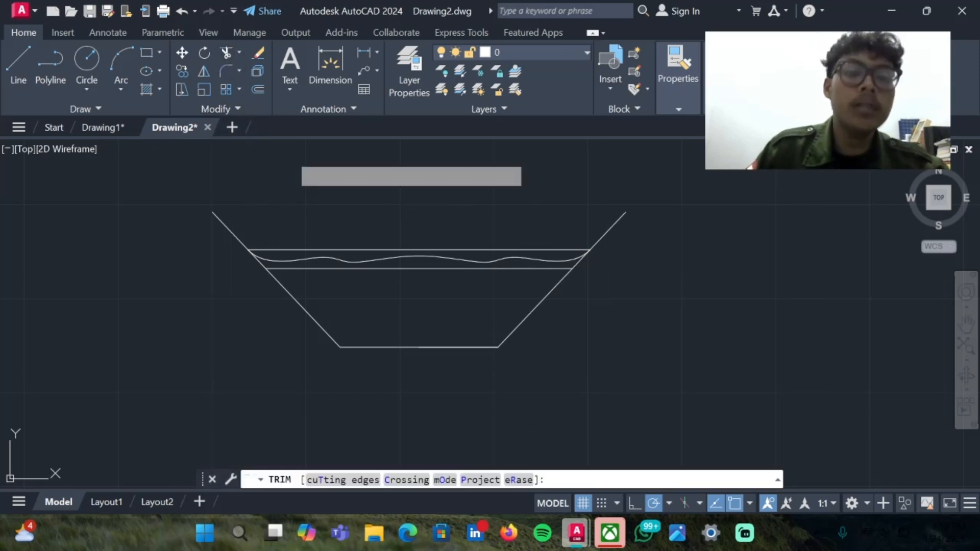
click(359, 251)
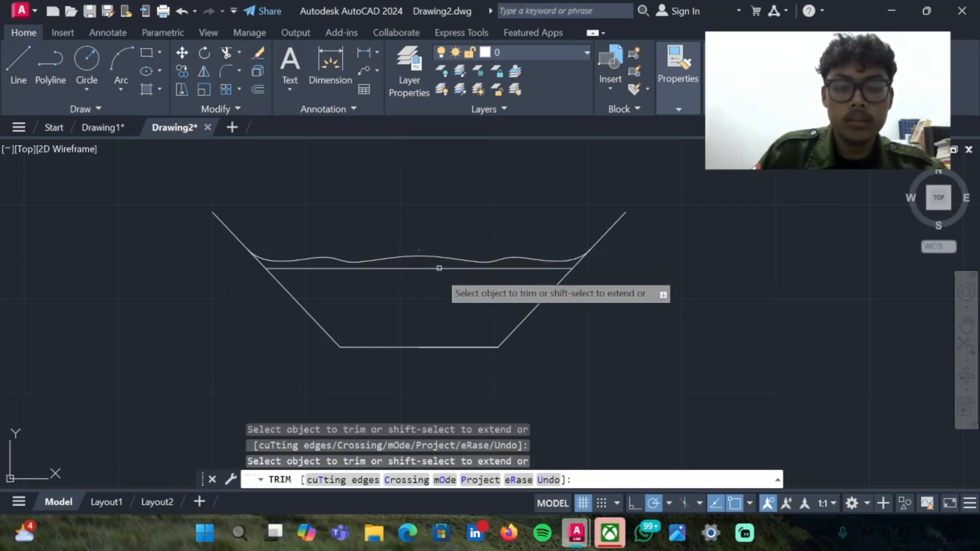
click(445, 271)
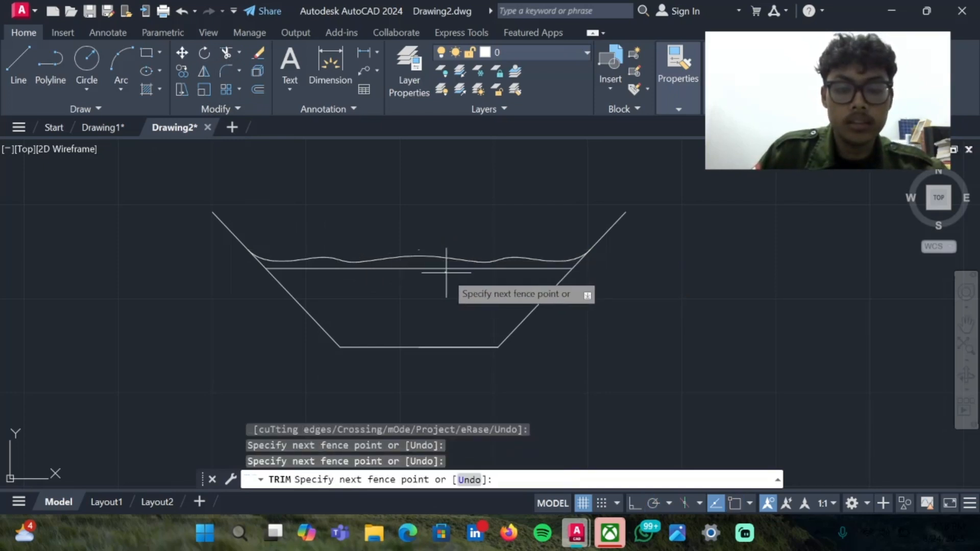
key(Escape)
key(Return)
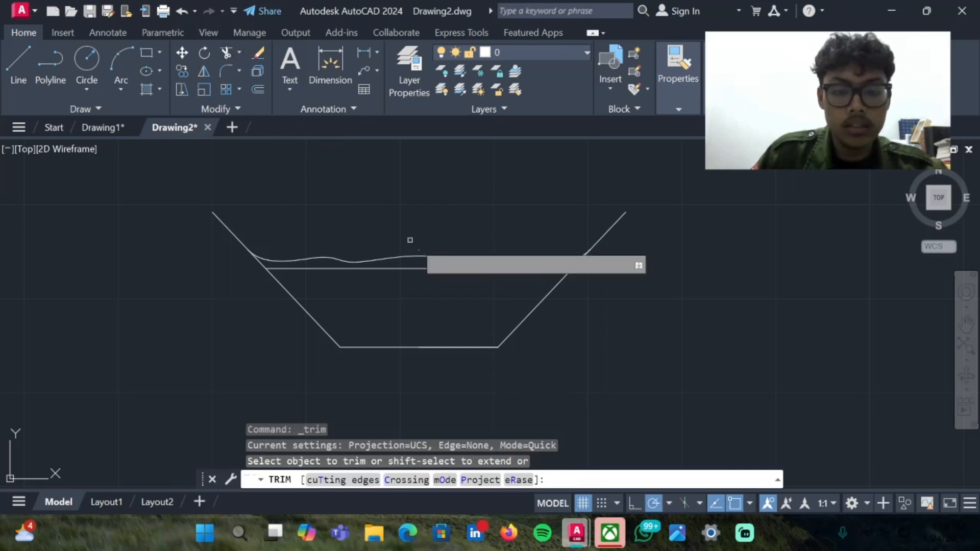
click(448, 266)
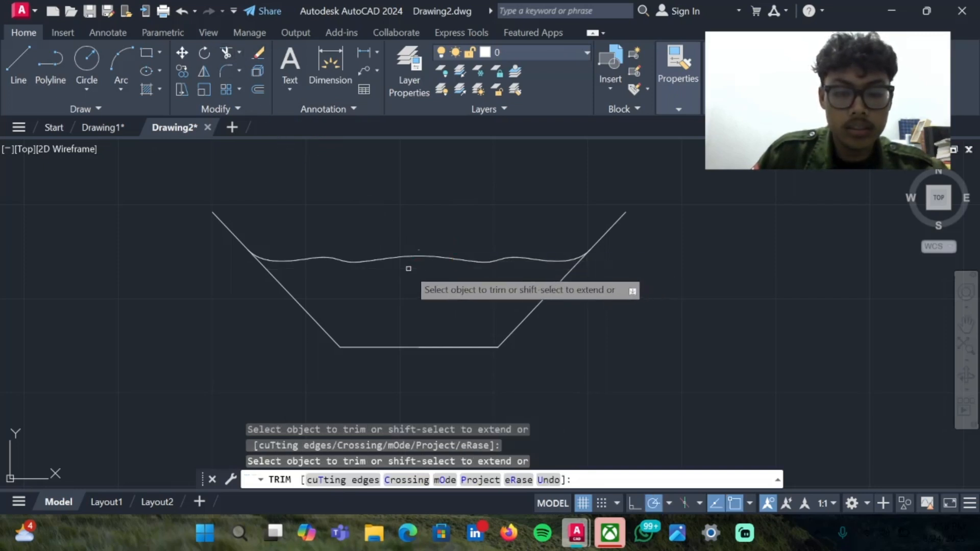
click(407, 268)
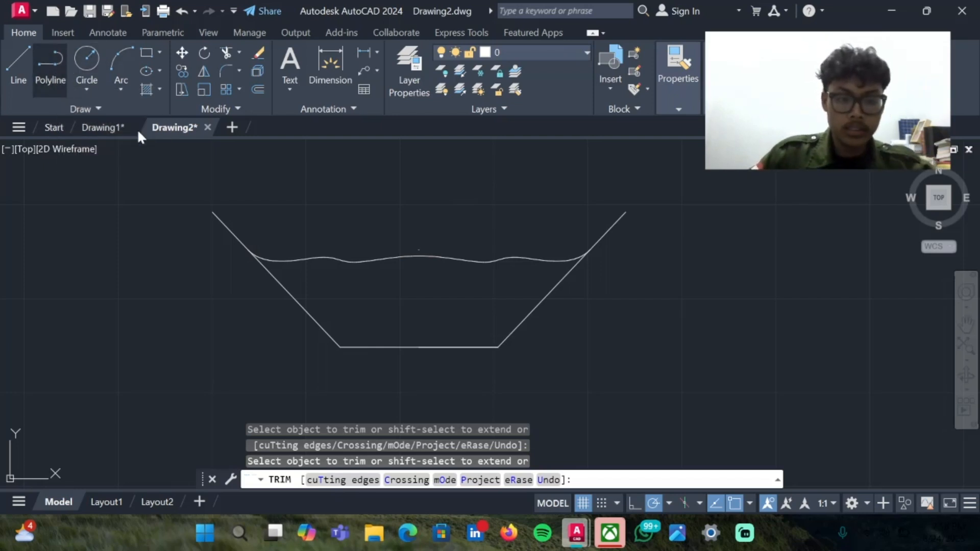
Trace a polyline over the open trapezoid, down the left slanted side, along the base and up the right slanted side.
click(50, 65)
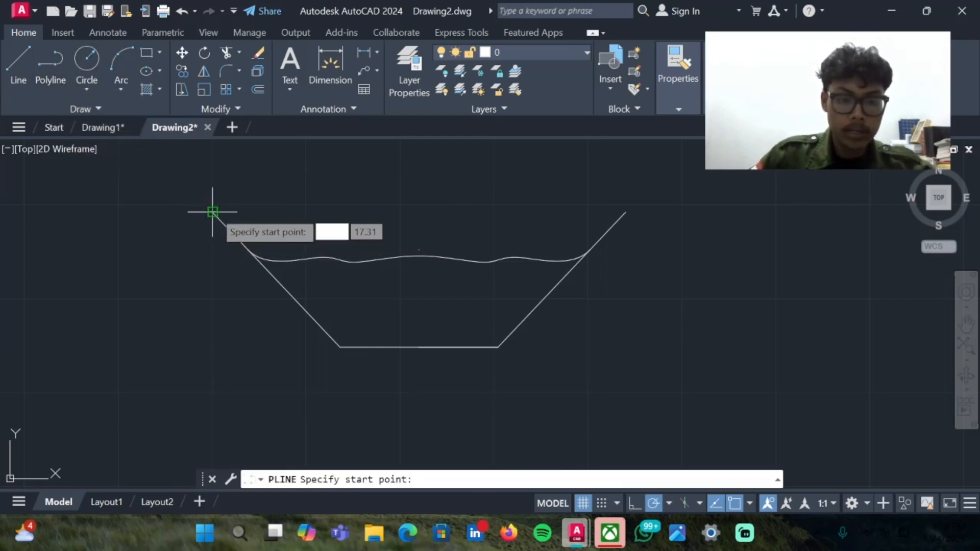
click(212, 211)
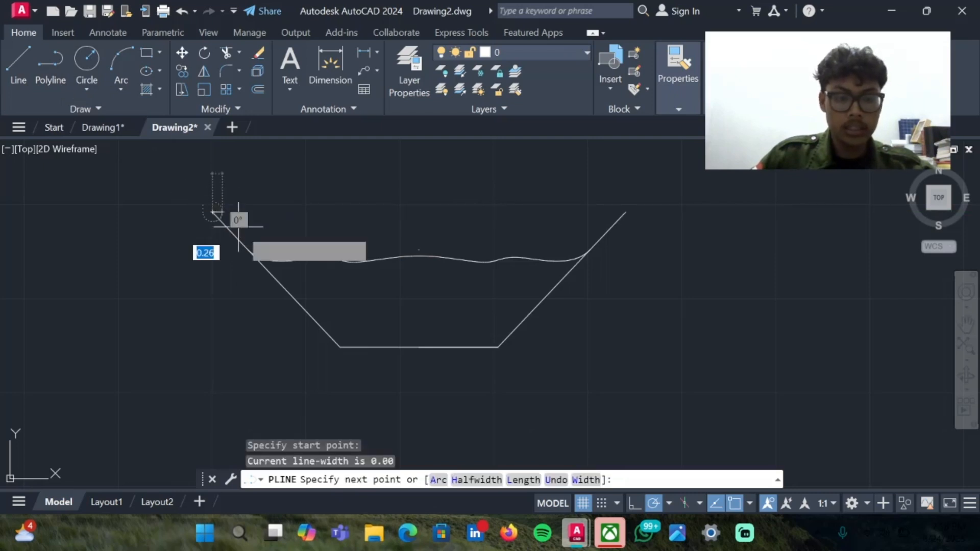
click(340, 347)
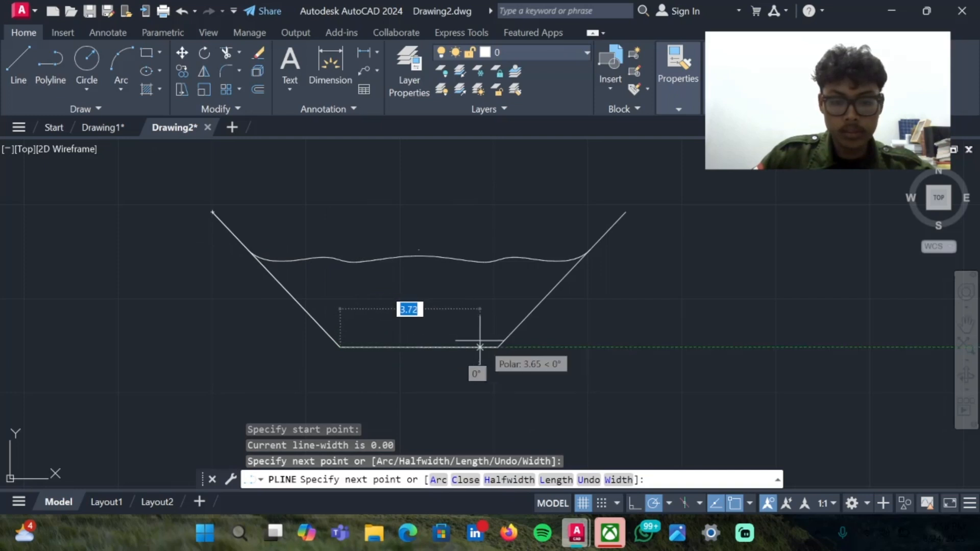
click(497, 347)
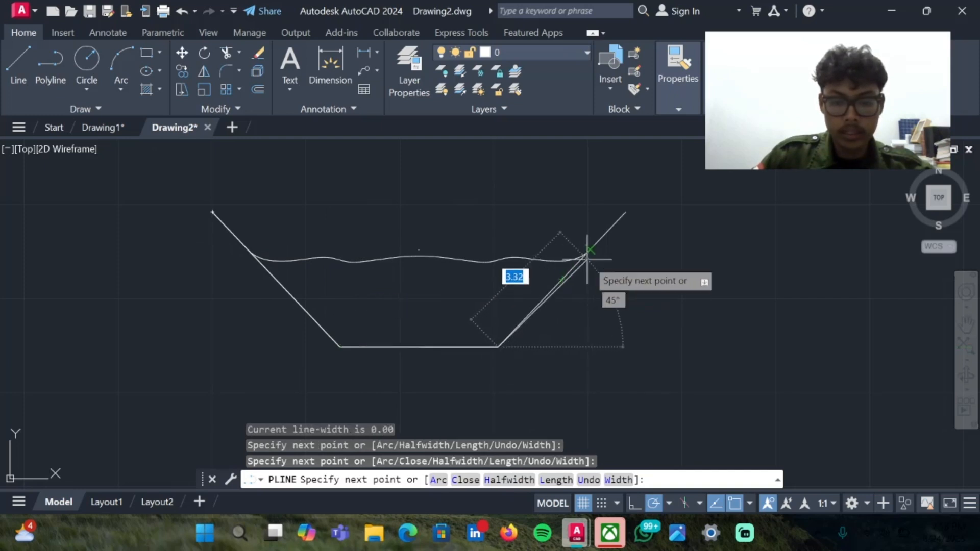
click(625, 212)
key(Escape)
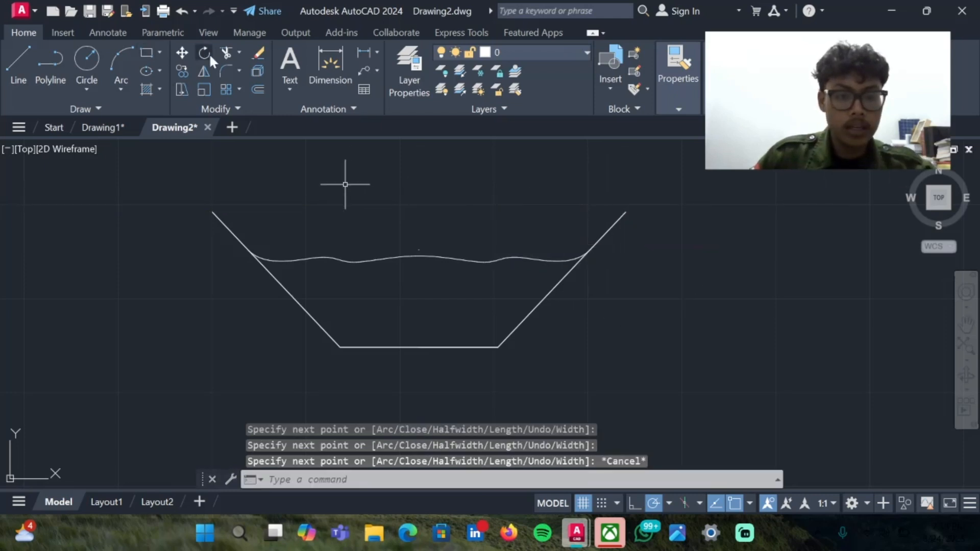
Offset the trapezoid polyline outward by 0.2.
click(257, 90)
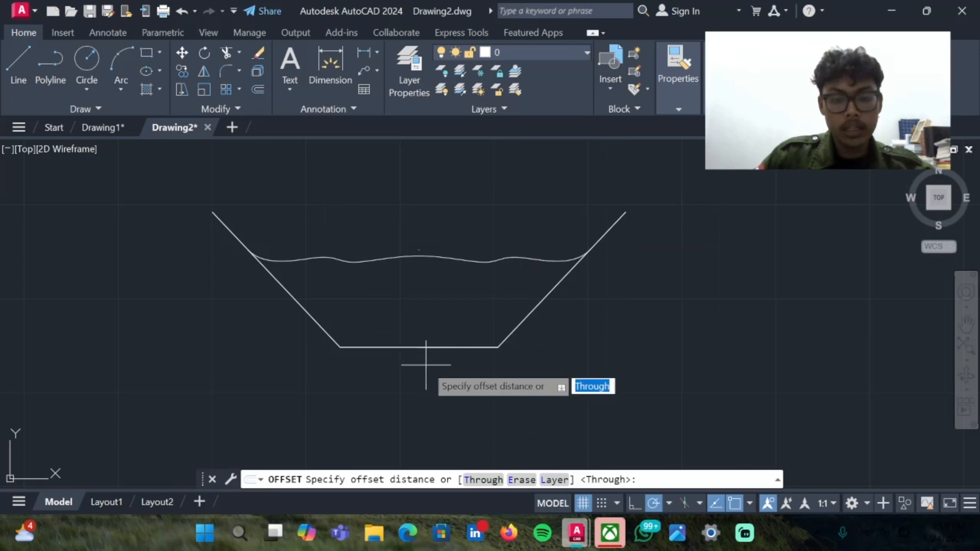
click(419, 347)
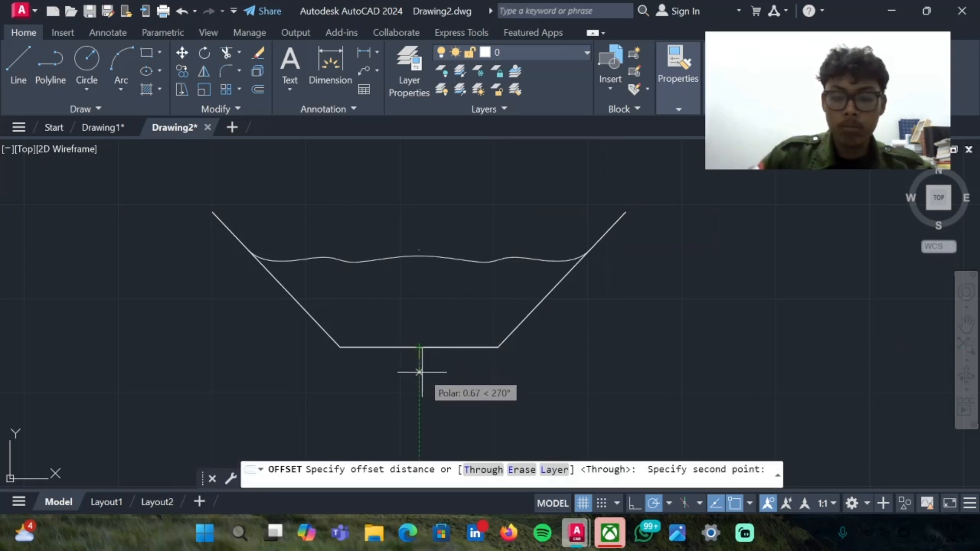
text(0.)
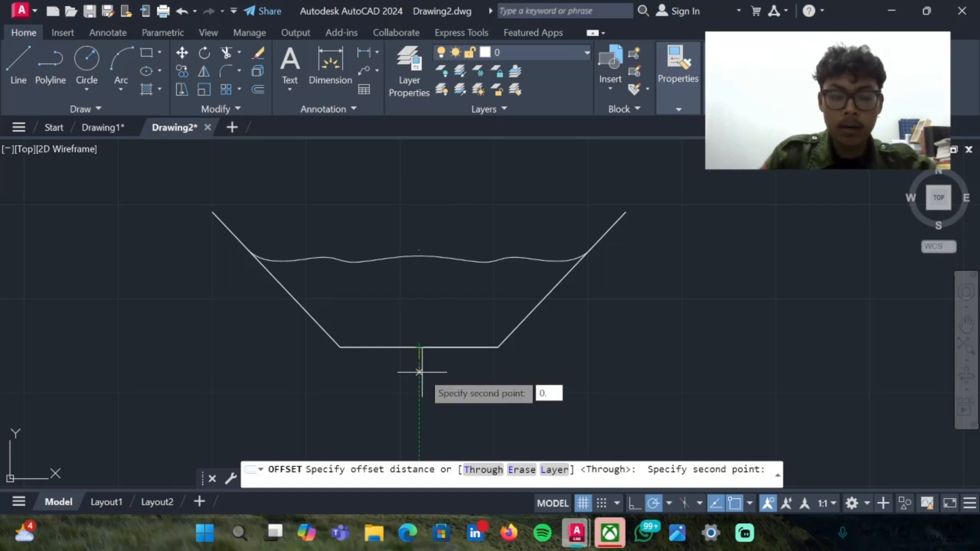
key(Return)
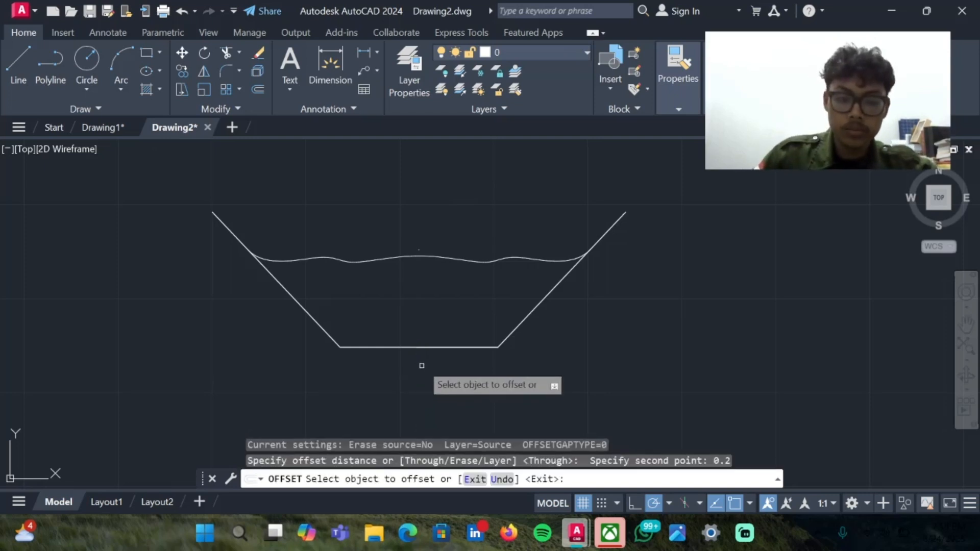
click(417, 338)
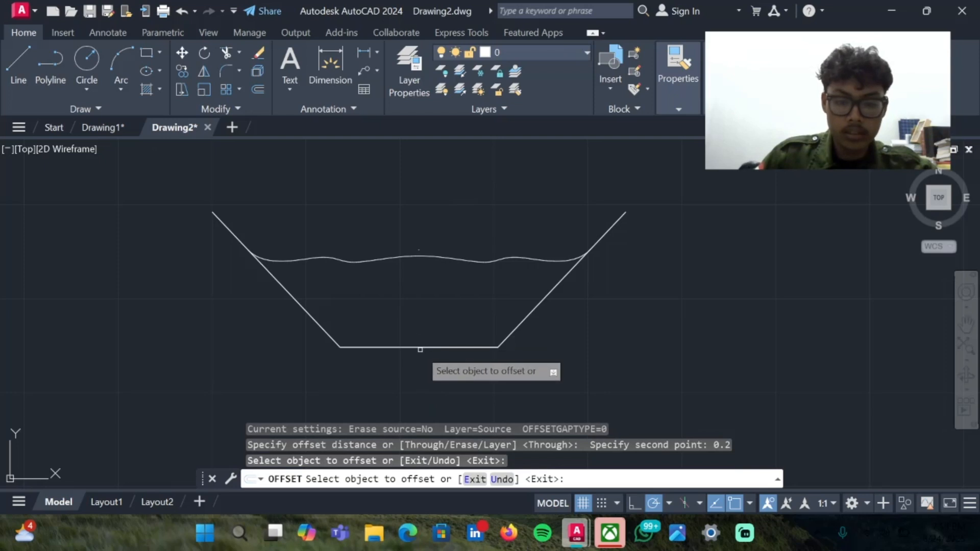
click(420, 349)
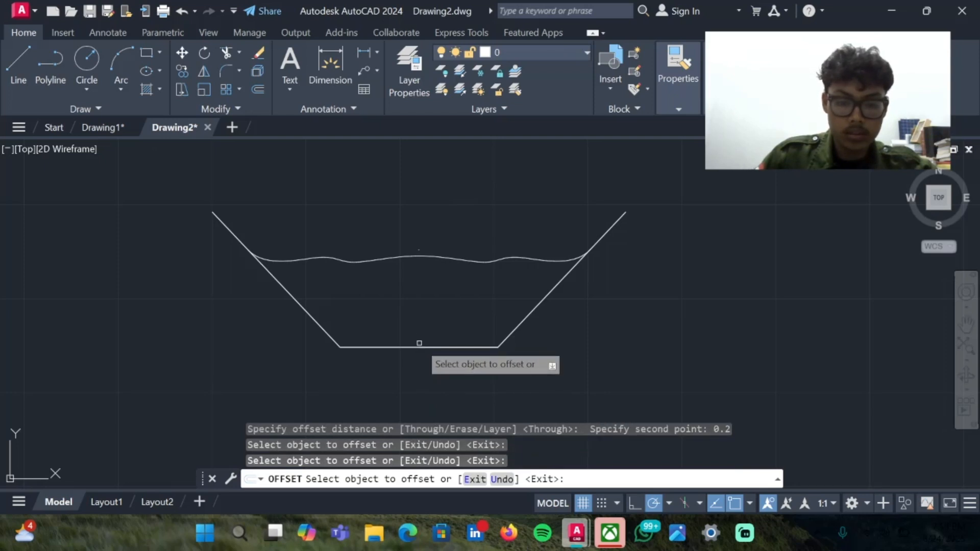
click(419, 346)
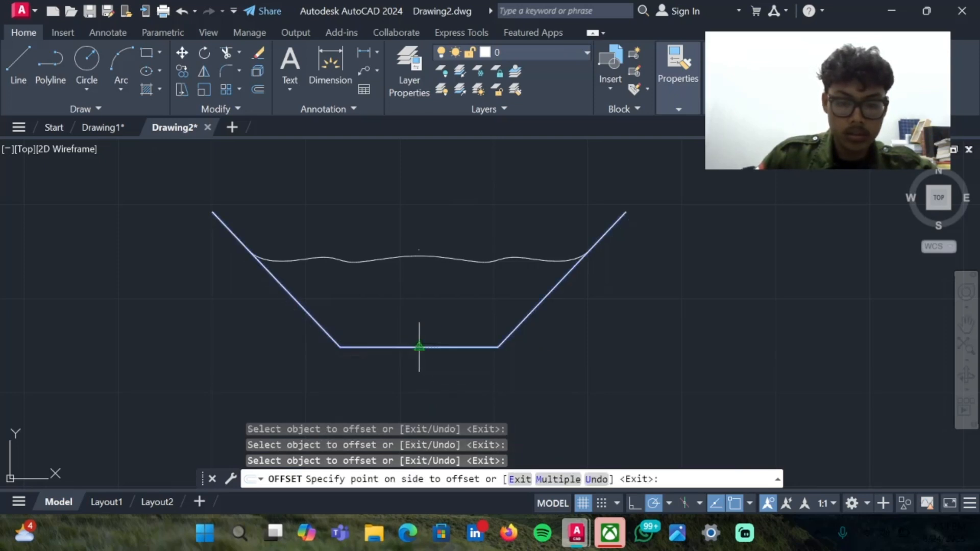
click(421, 354)
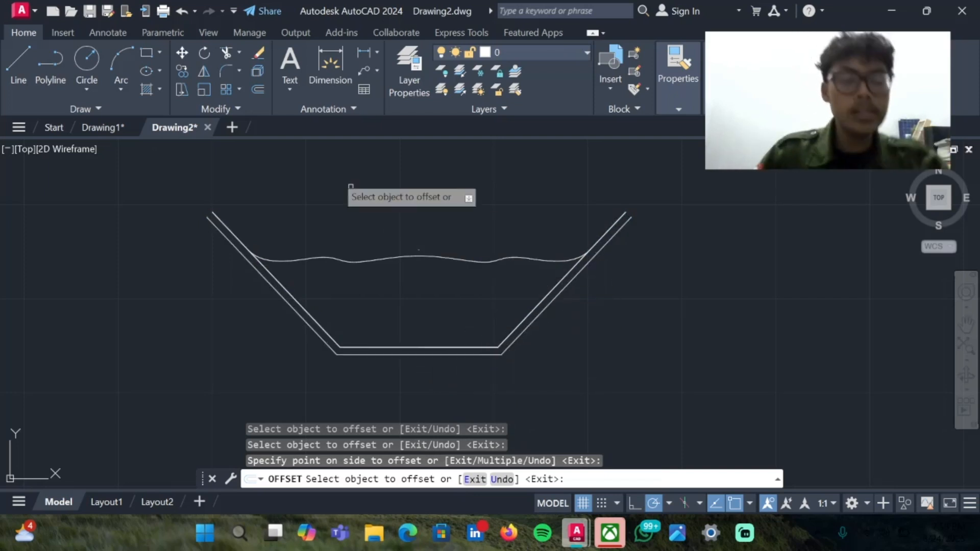
Draw a horizontal line joining the upper ends of the outer offset outline's two slanted sides.
click(18, 61)
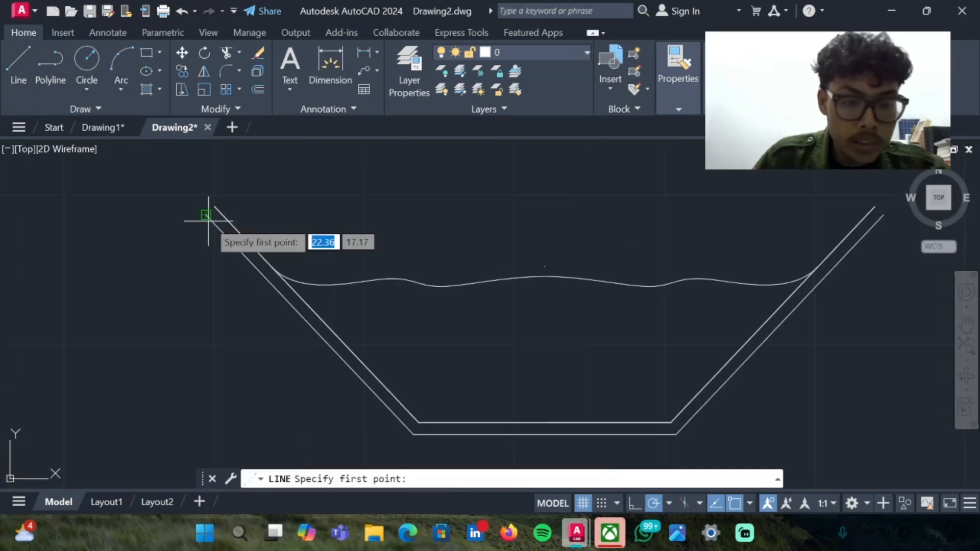
scroll(207, 214, up, 2)
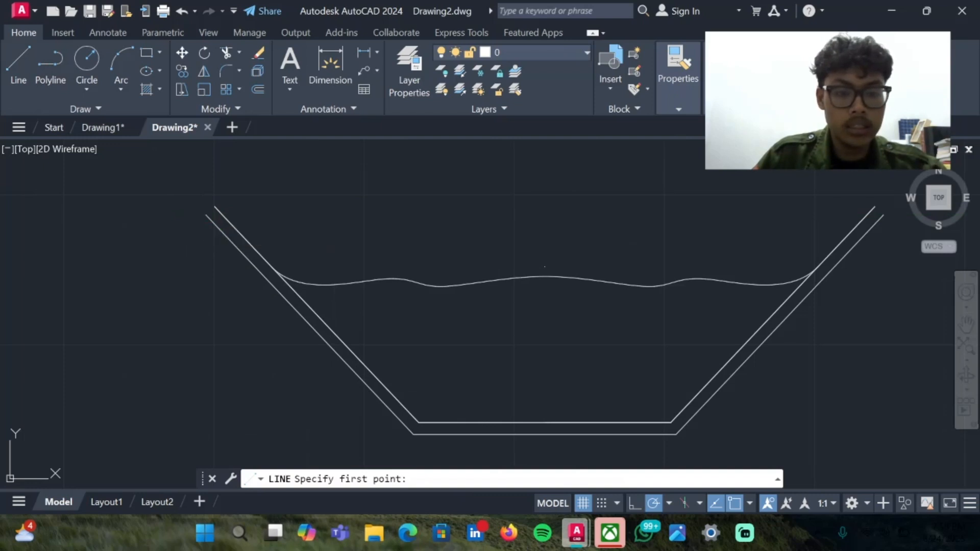
click(206, 215)
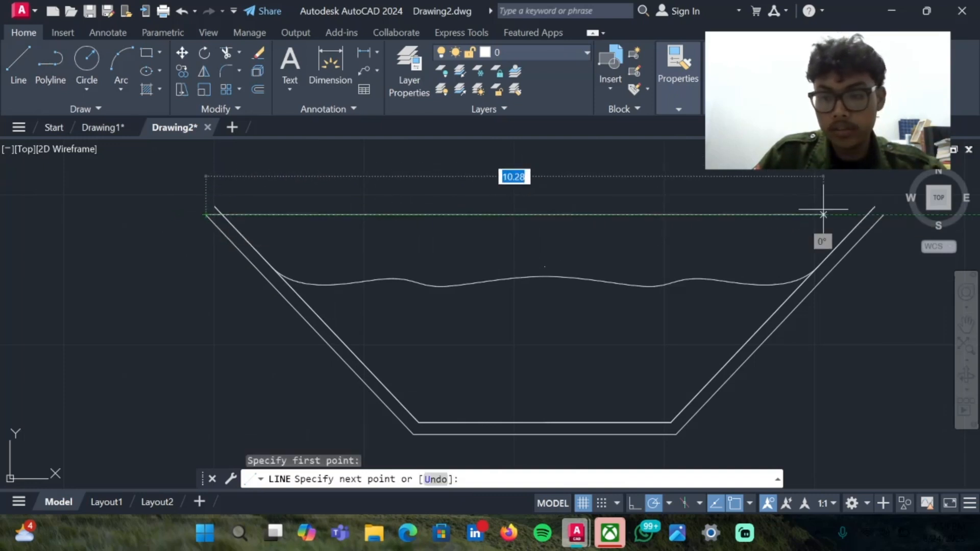
click(884, 215)
key(Escape)
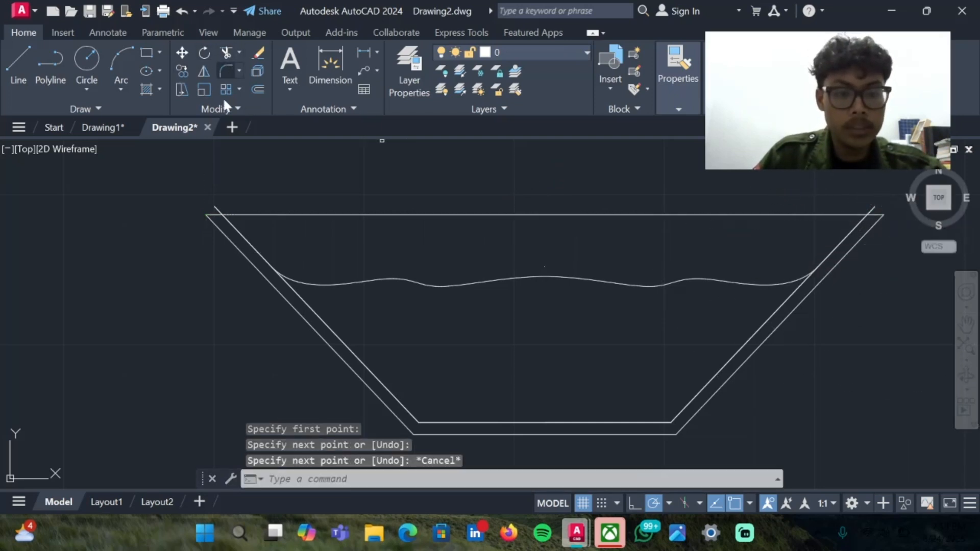
Trim the inner wall ends protruding above the top line and the part of that line spanning between the two walls.
click(226, 53)
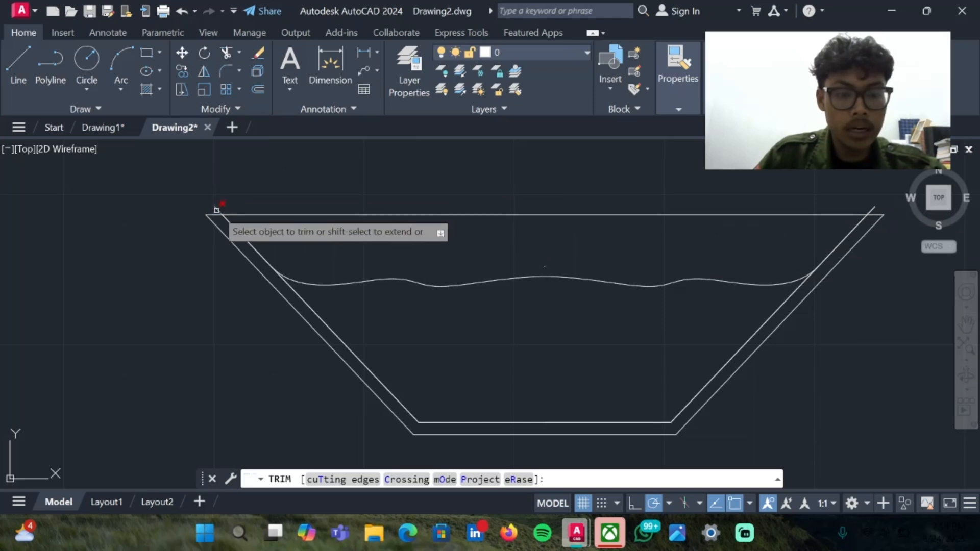
click(216, 211)
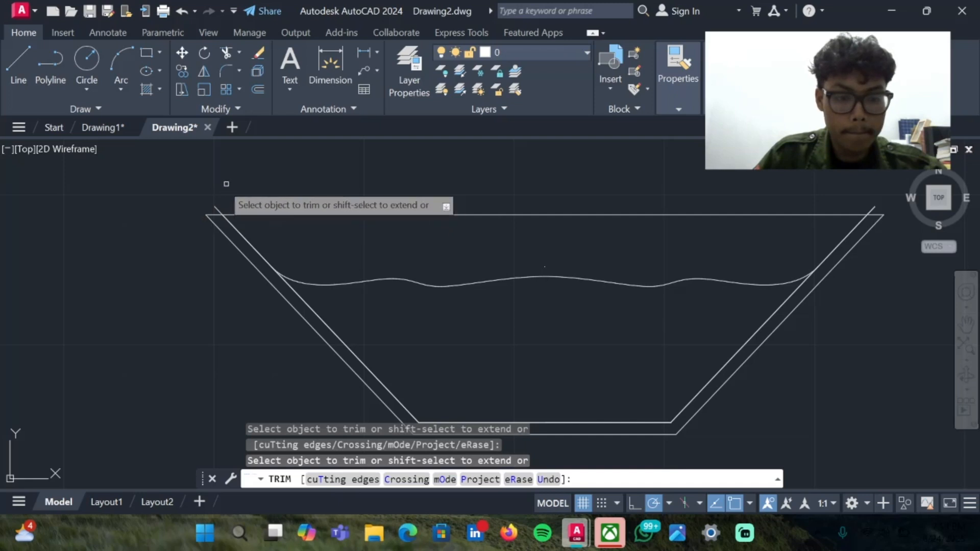
click(215, 192)
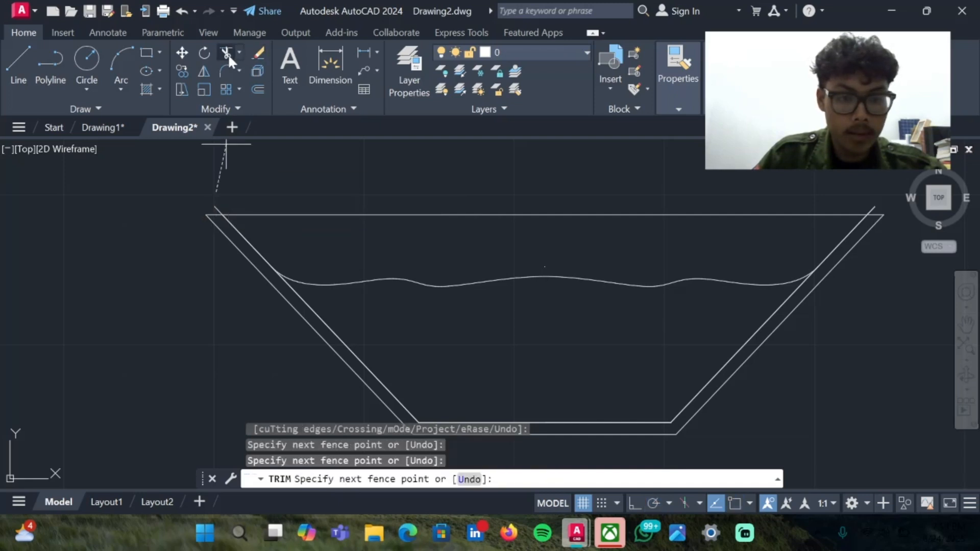
key(Escape)
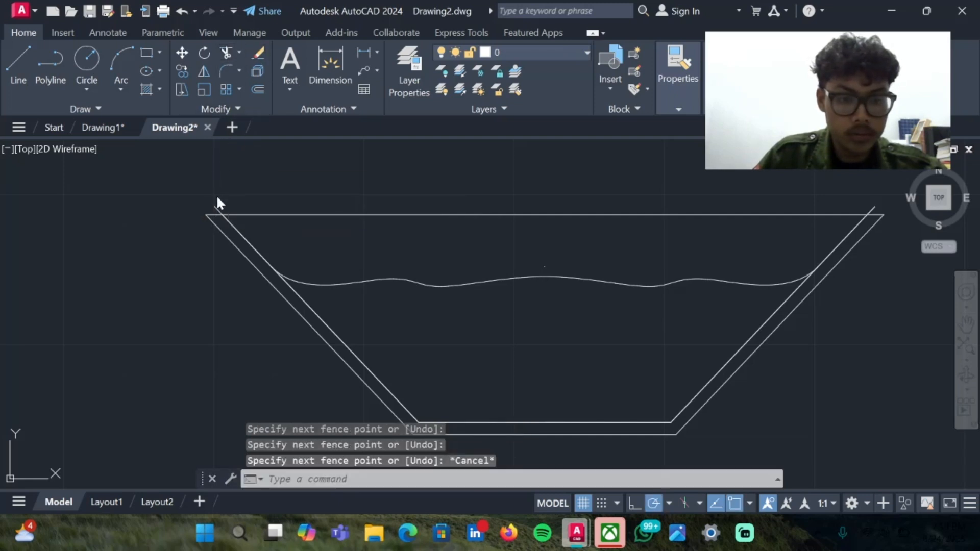
key(Return)
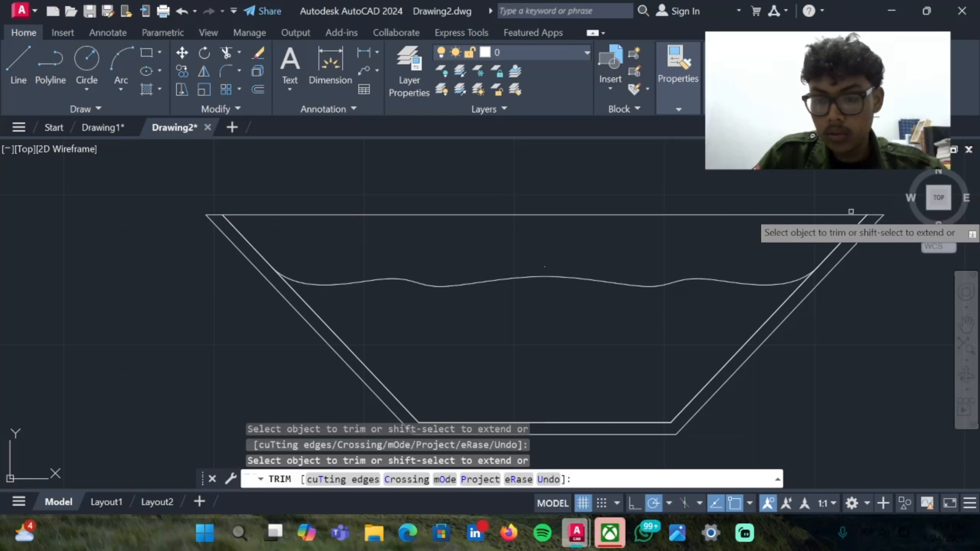
key(Escape)
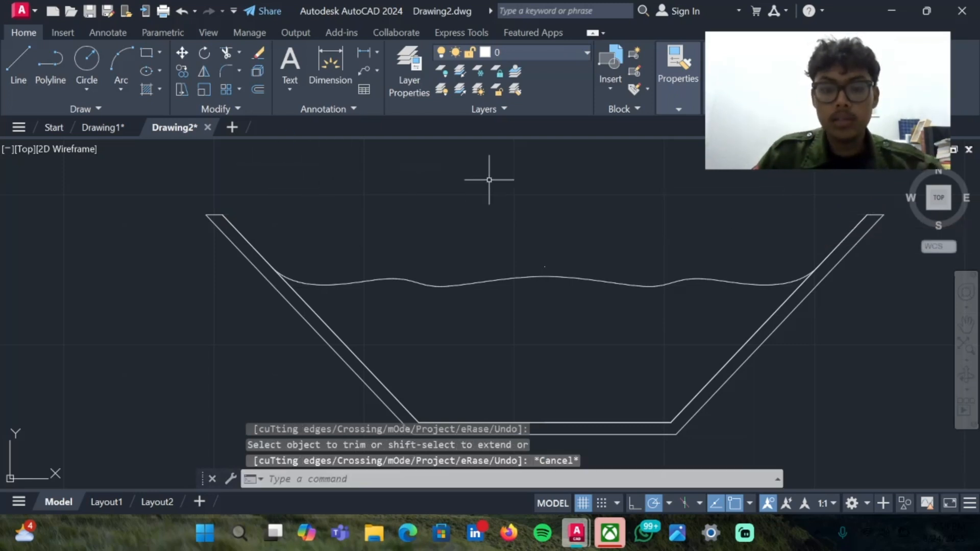
Fill the water area below the wavy spline with a GR_HEMISP gradient from blue to light blue 173,221,247.
middle_drag(559, 198, 467, 175)
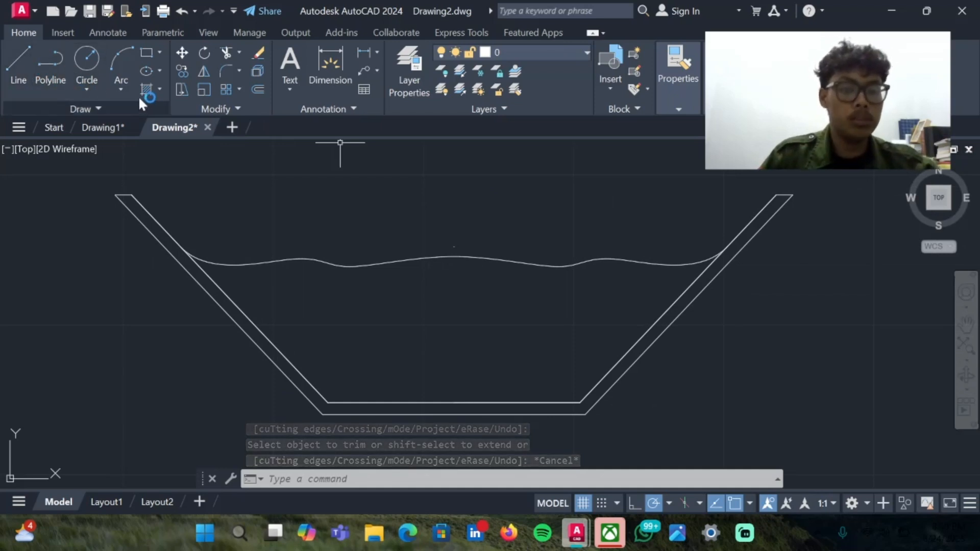
click(160, 89)
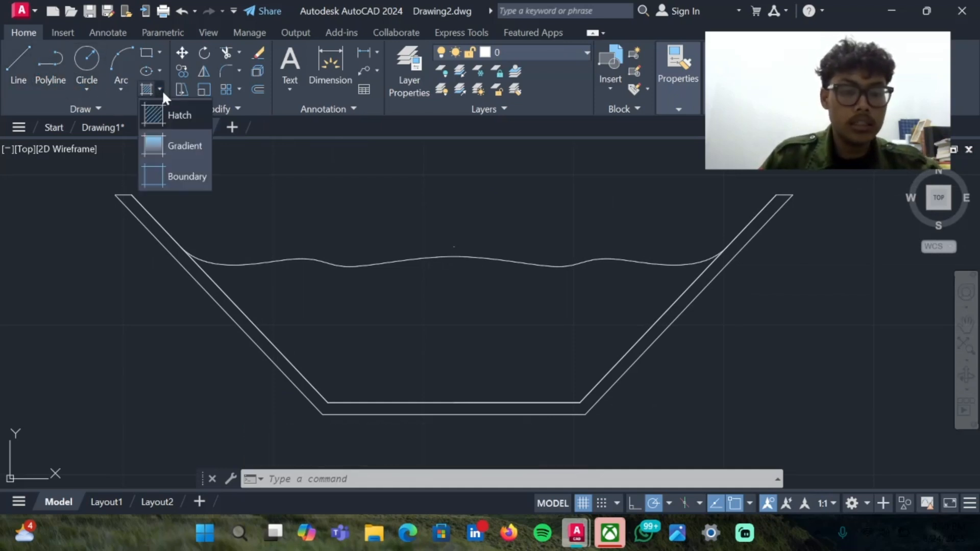
click(192, 146)
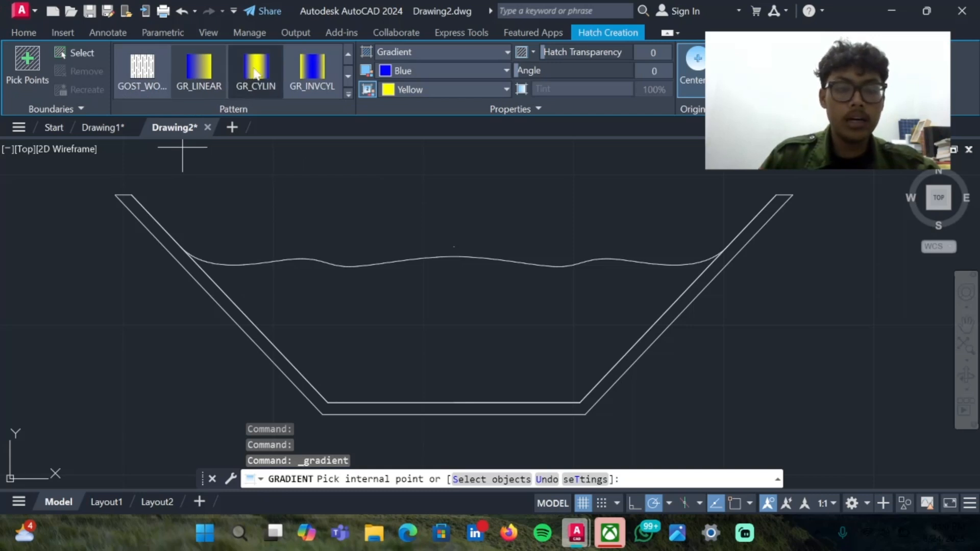
scroll(255, 73, down, 1)
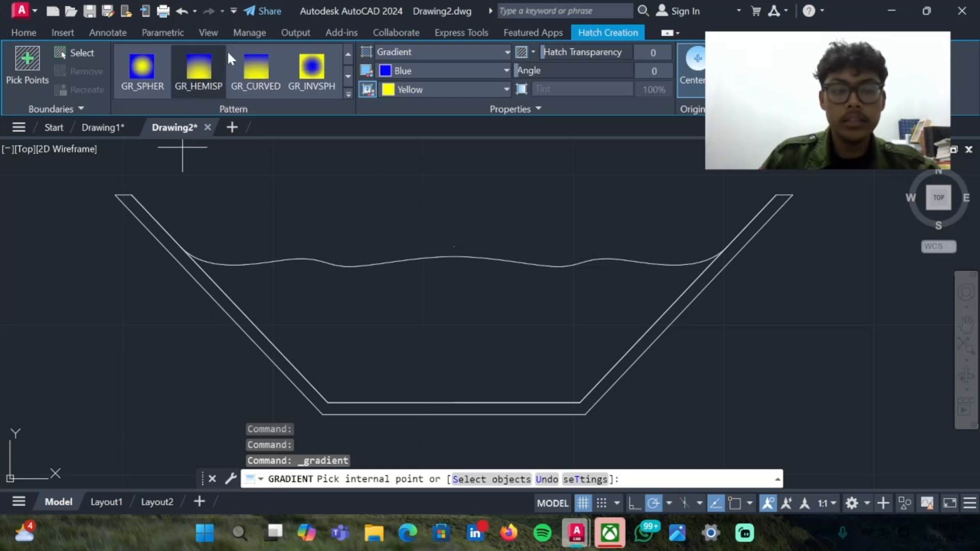
click(198, 77)
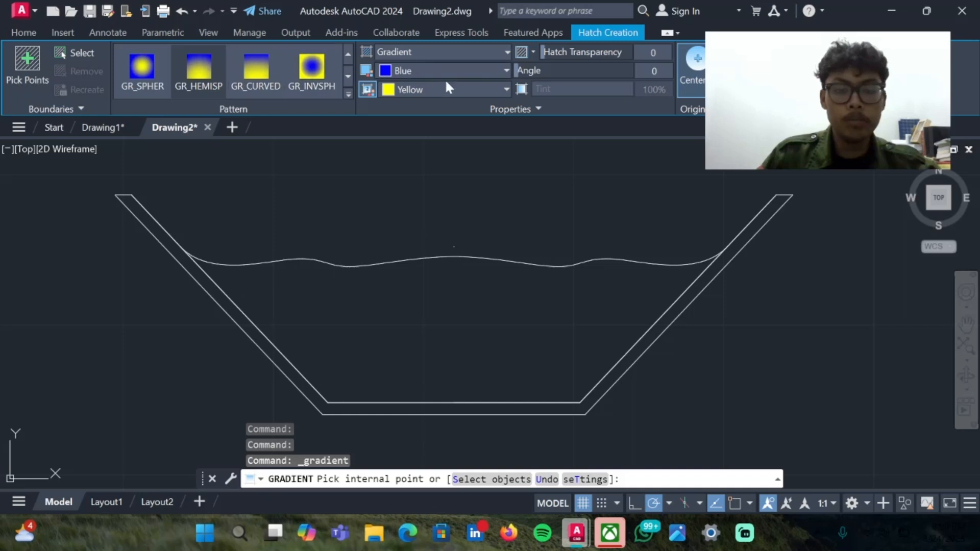
click(506, 89)
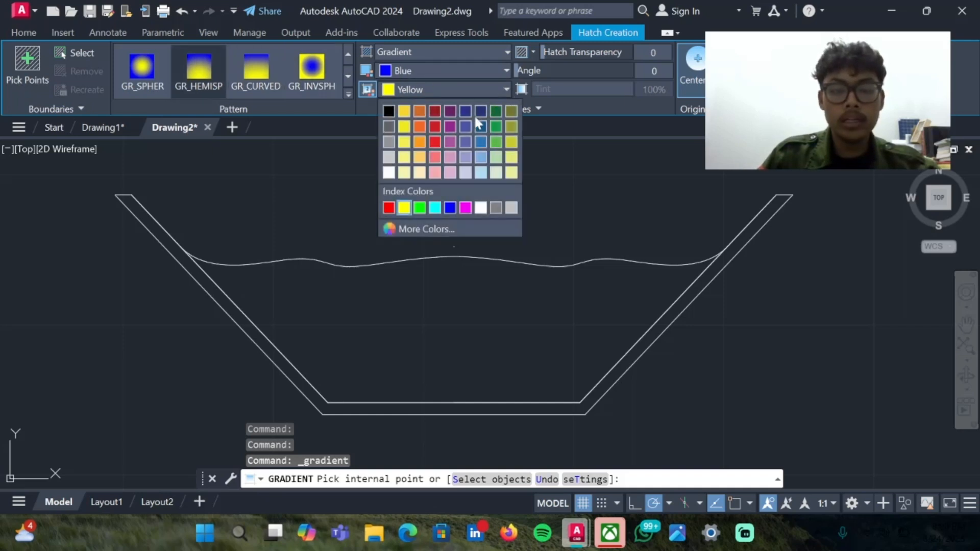
click(480, 173)
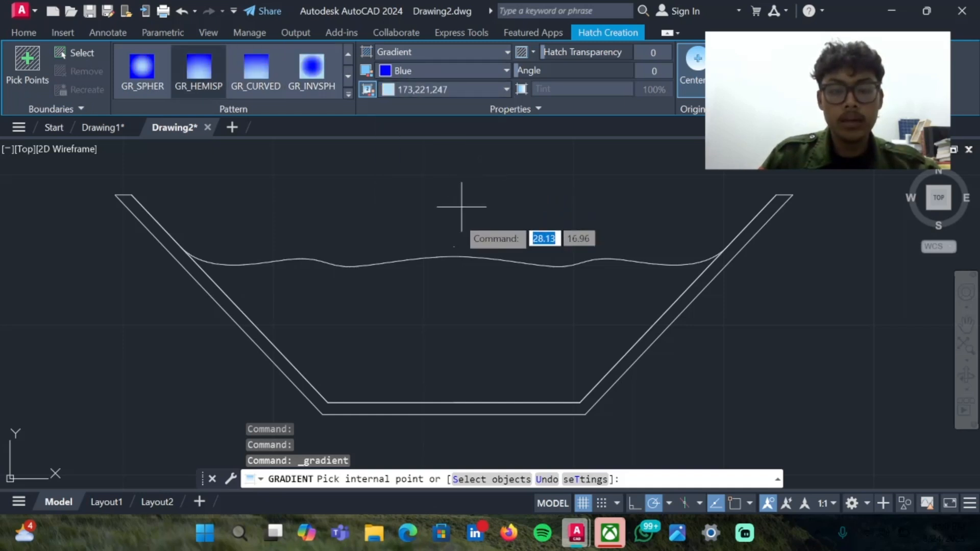
click(465, 329)
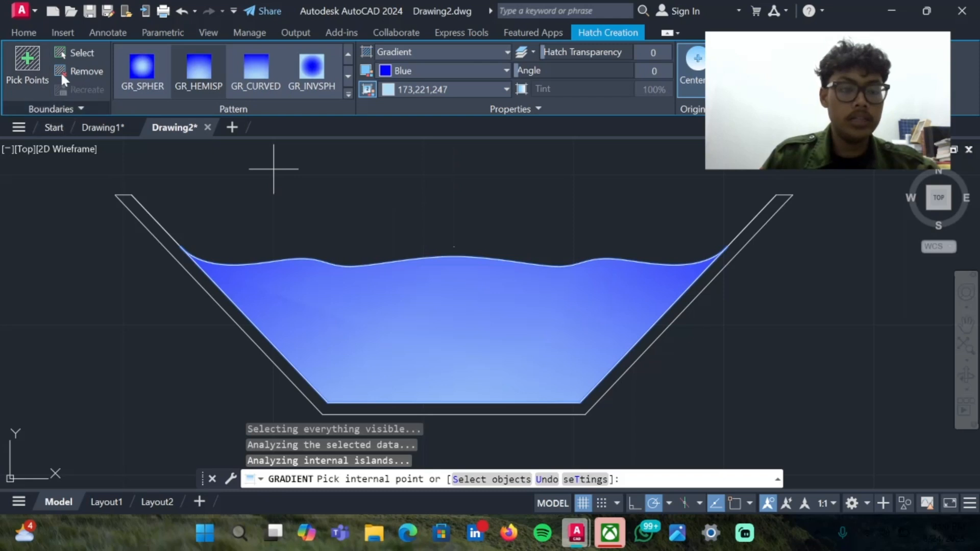
click(25, 32)
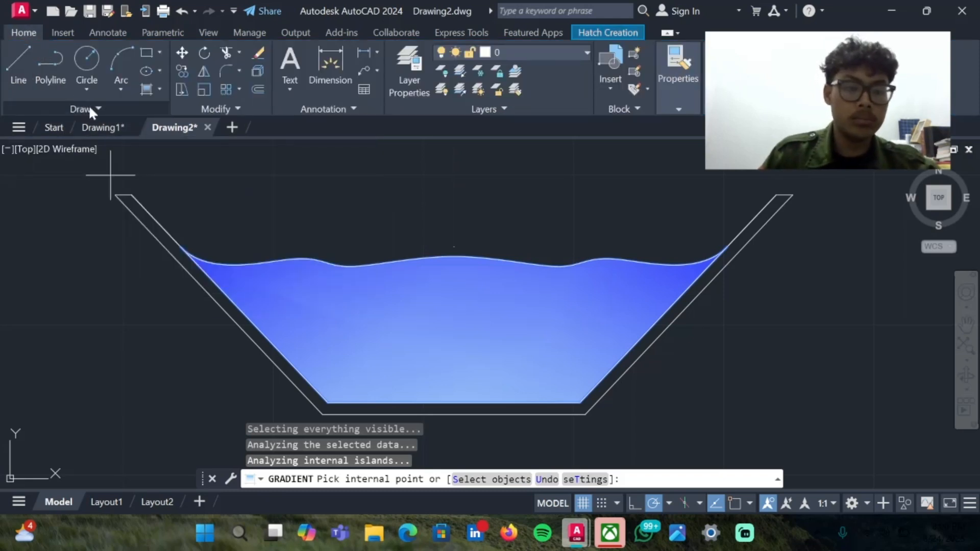
click(161, 90)
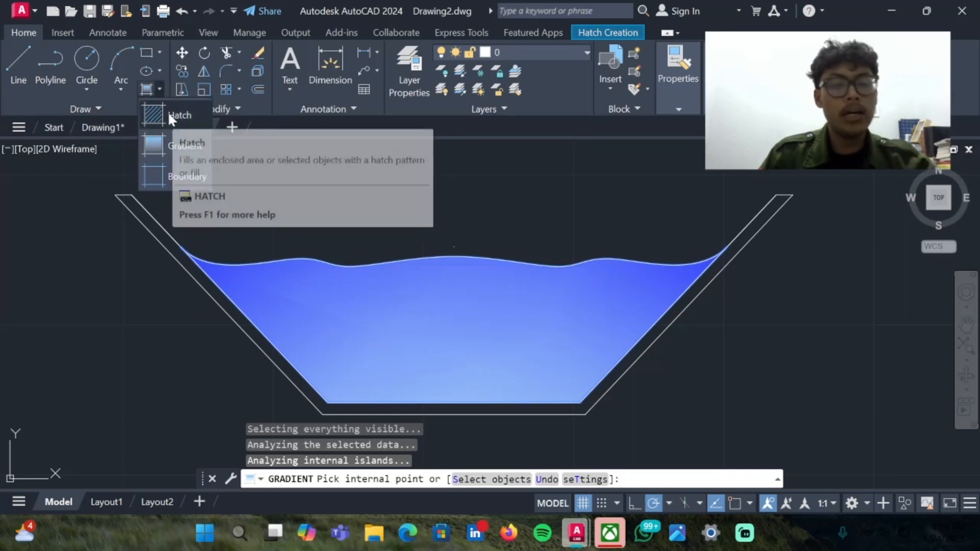
click(168, 113)
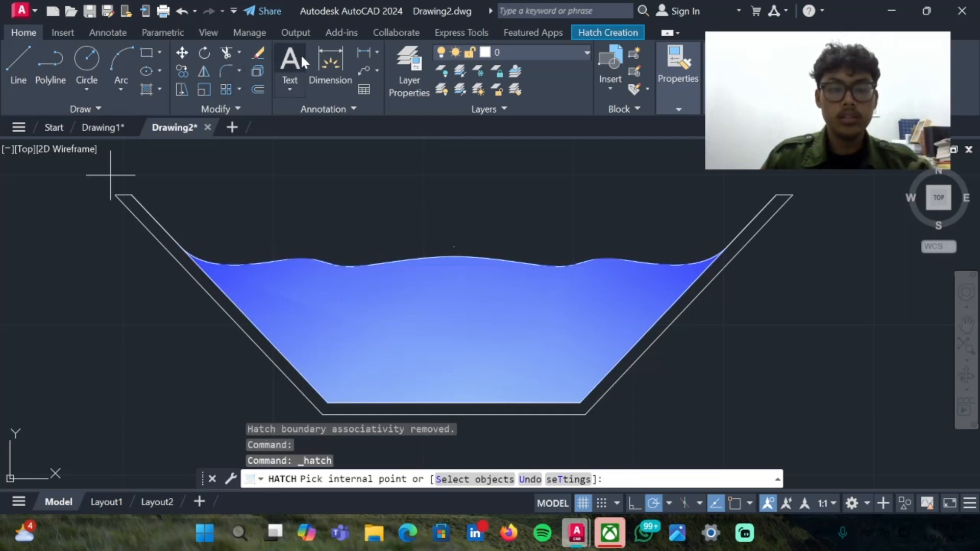
click(159, 91)
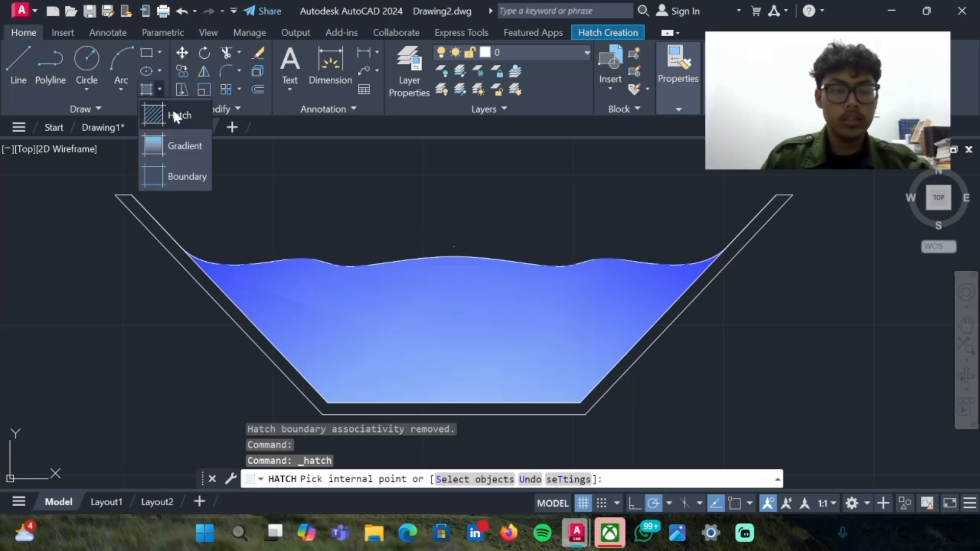
click(173, 110)
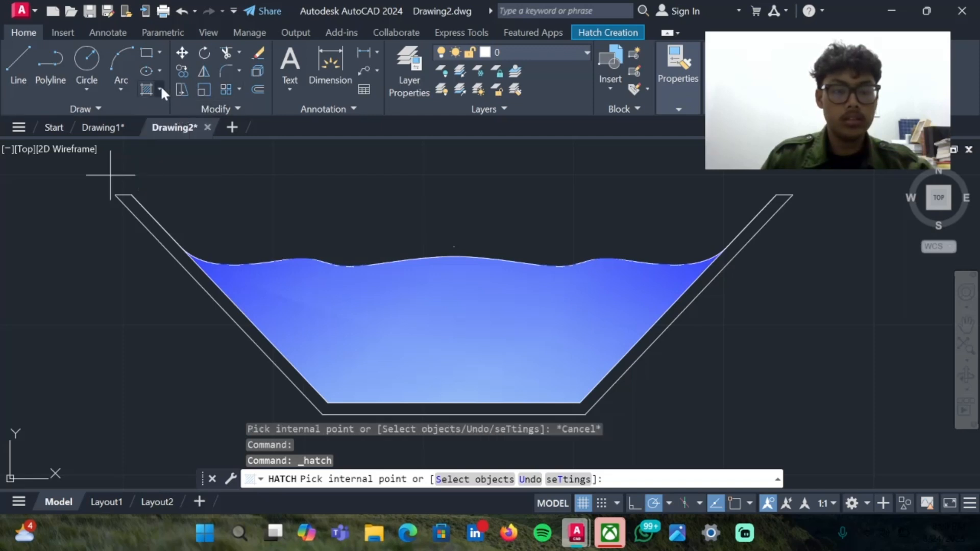
click(161, 91)
click(179, 112)
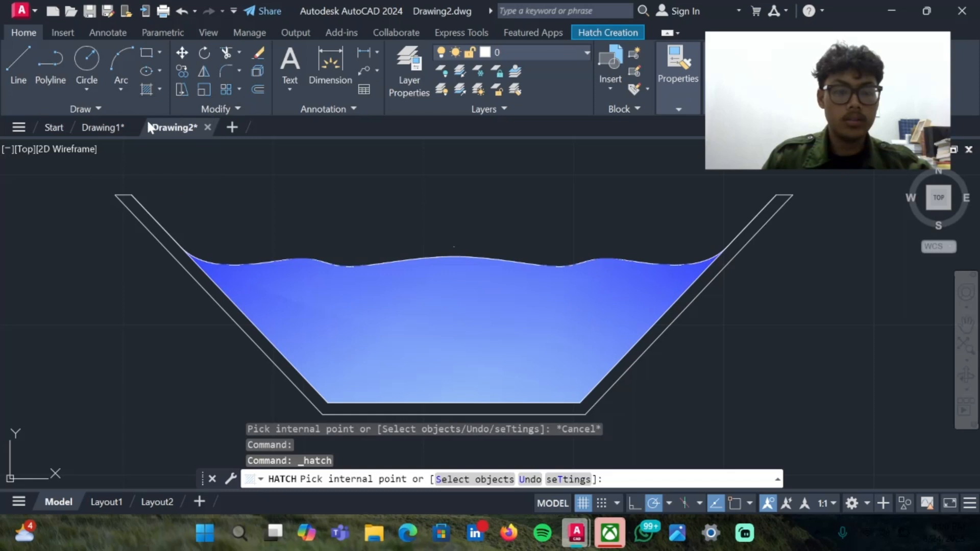
click(99, 109)
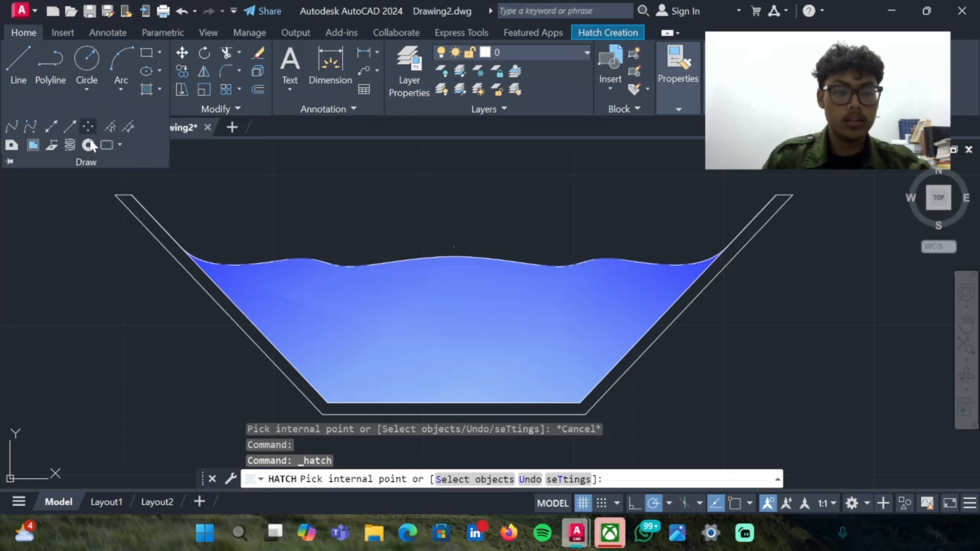
click(51, 145)
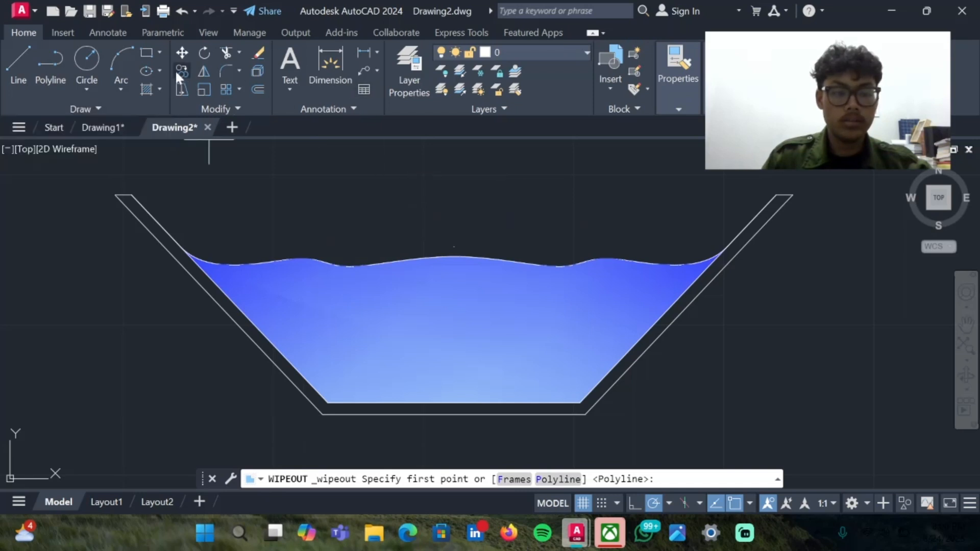
Hatch the channel wall between the inner and outer outlines with the ANSI32 pattern at a 45-degree angle.
click(159, 89)
click(172, 115)
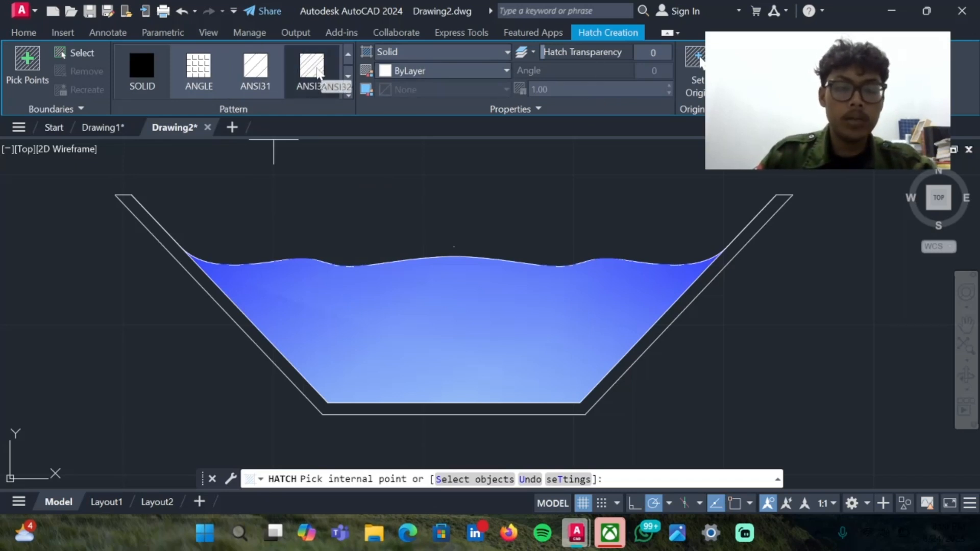
click(312, 84)
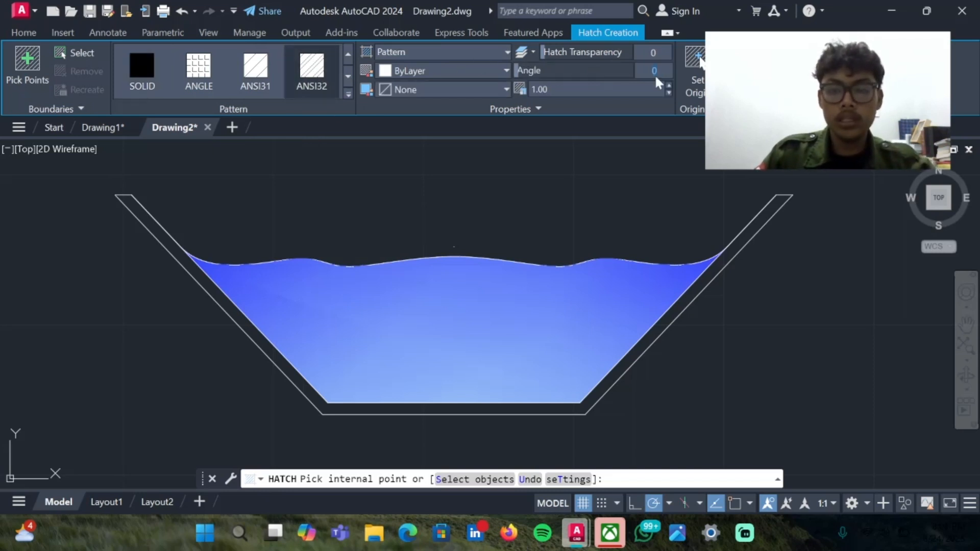
text(45)
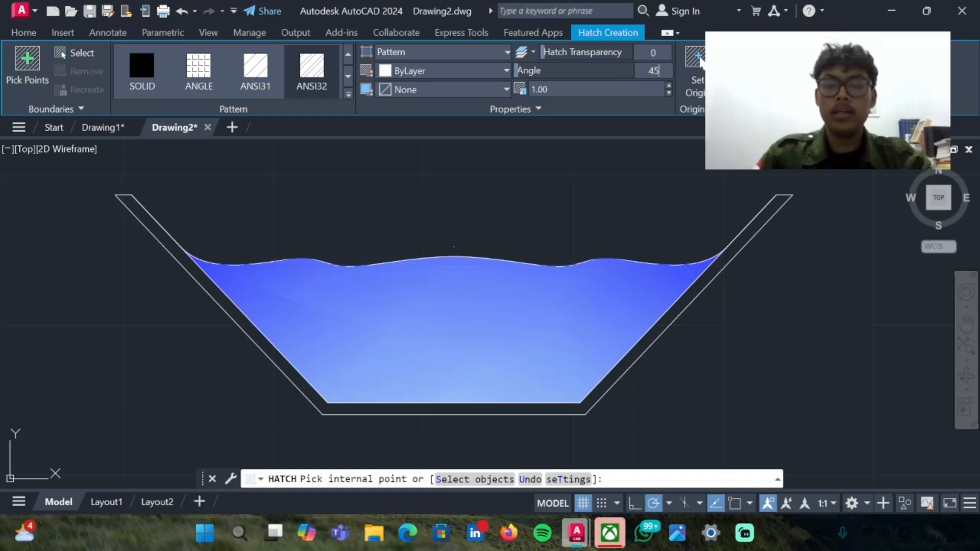
click(764, 215)
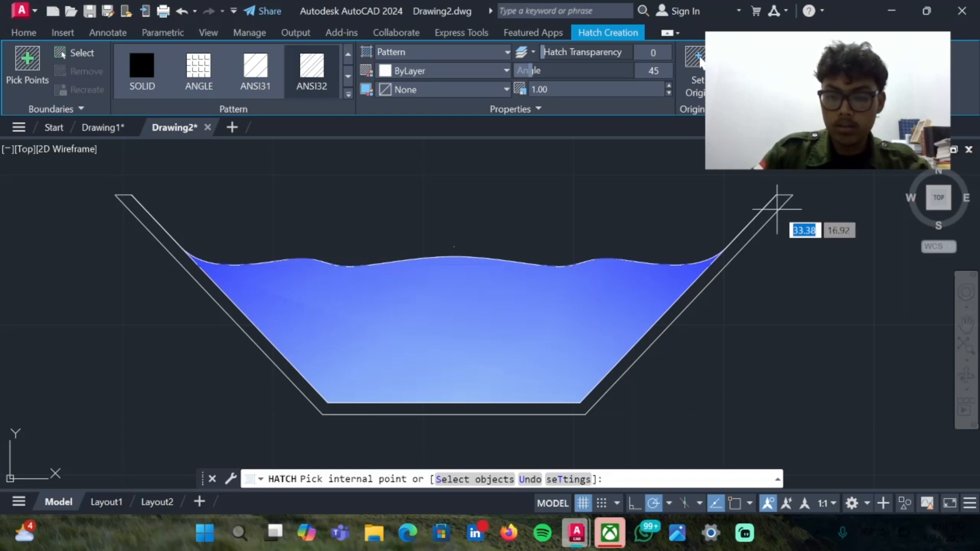
click(777, 209)
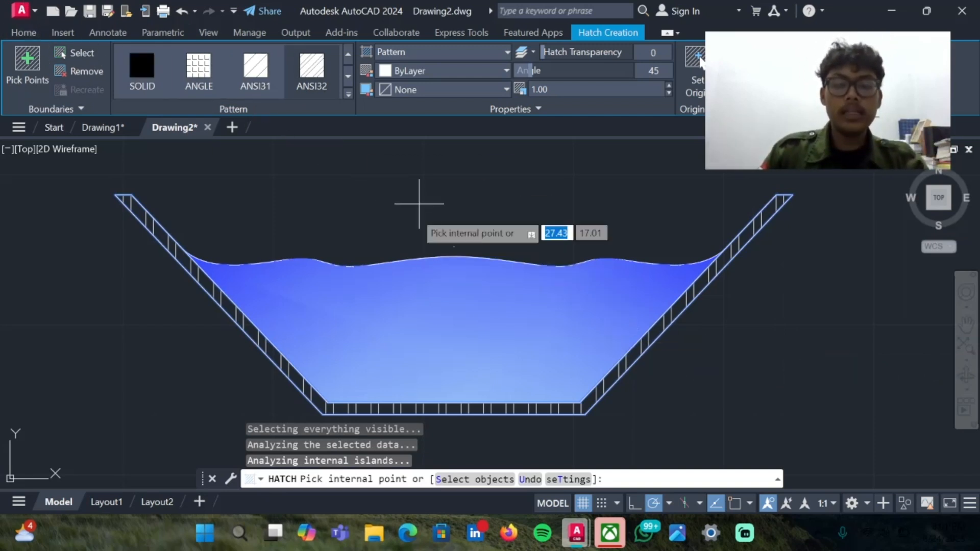
Dimension the channel's top opening width between the upper inner corners of the walls, placing the dimension above the section.
scroll(414, 261, down, 3)
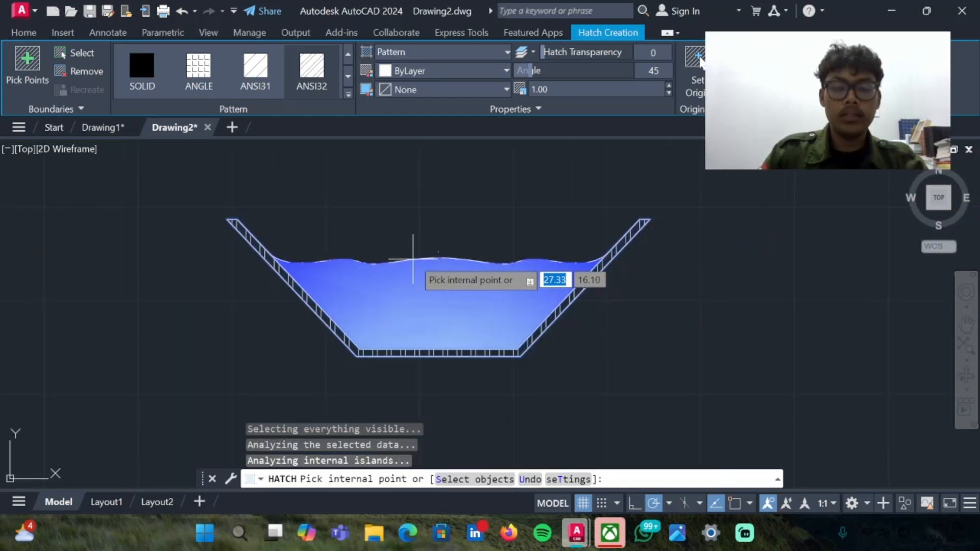
click(22, 32)
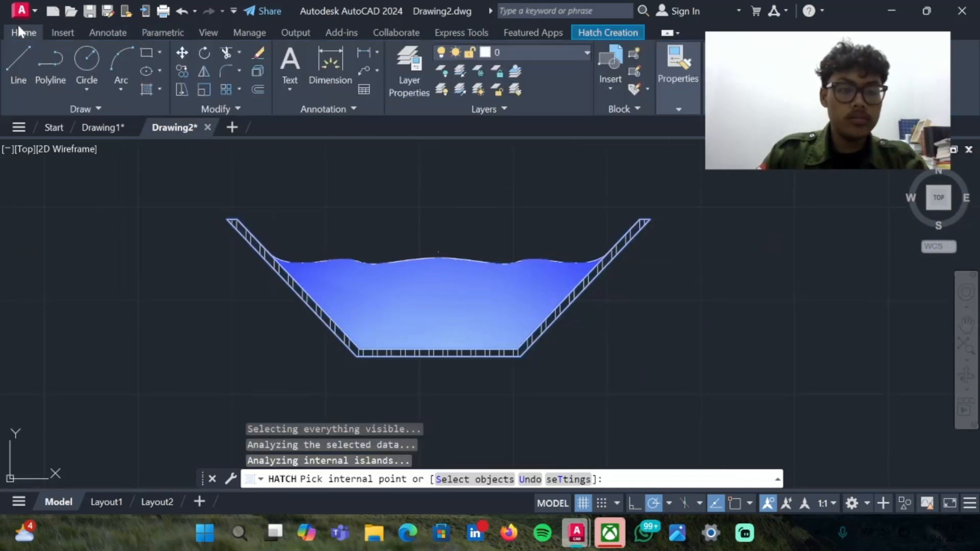
click(325, 66)
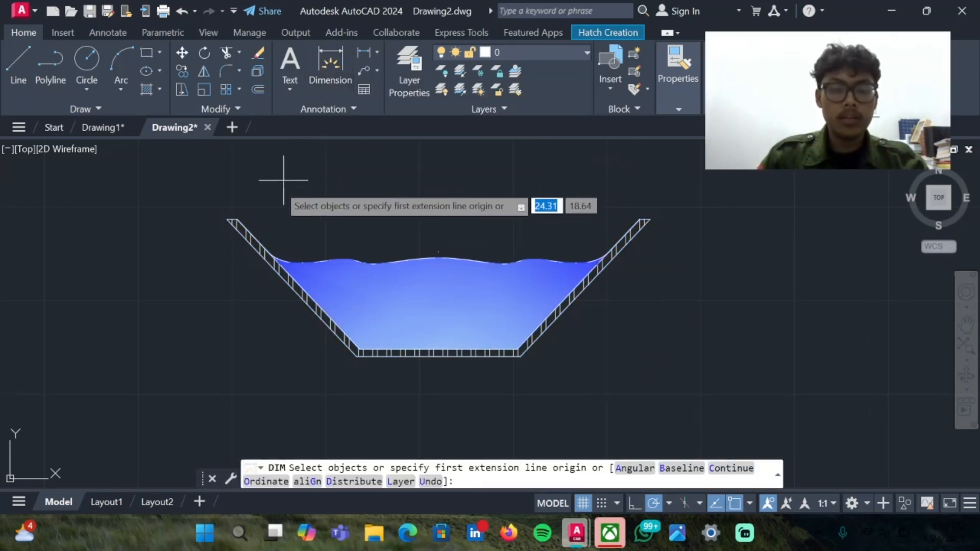
click(237, 219)
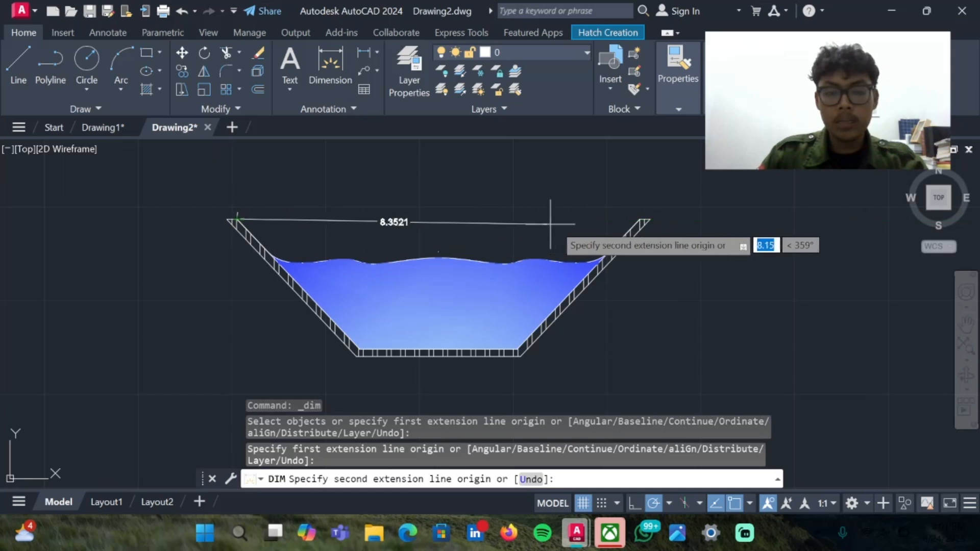
click(640, 219)
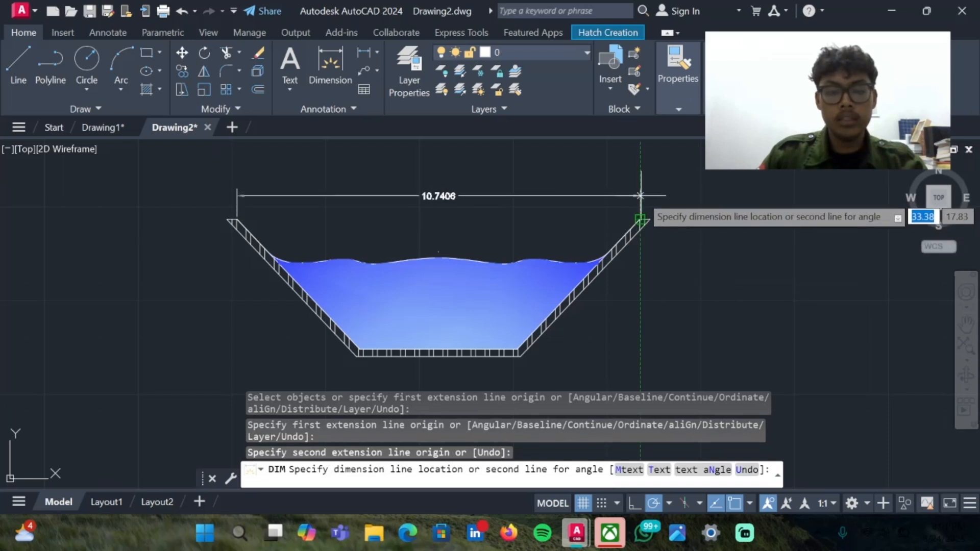
click(640, 196)
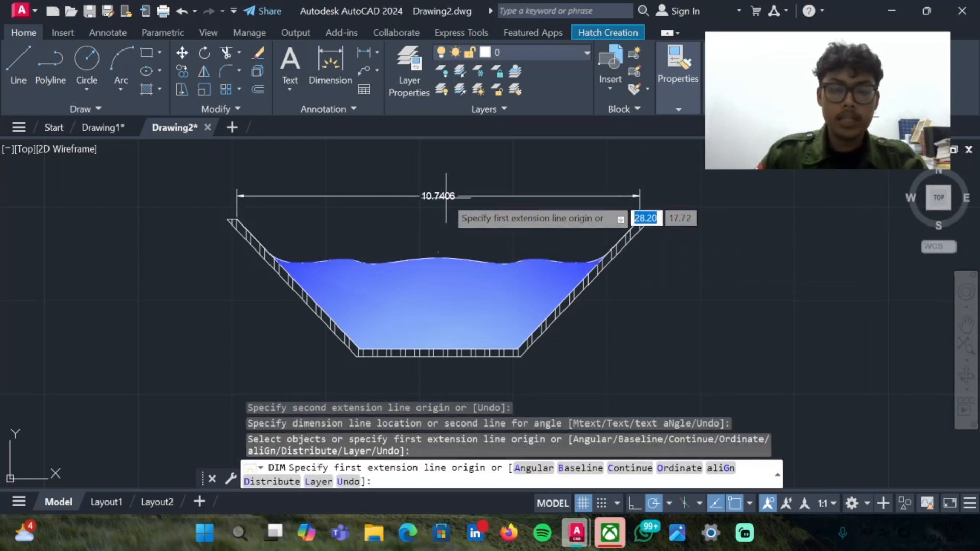
text(c)
key(Return)
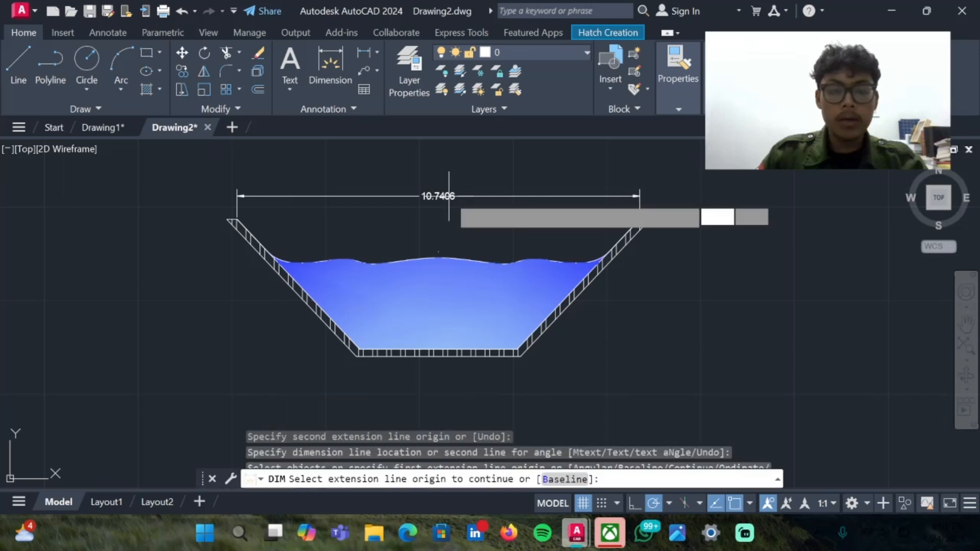
click(441, 197)
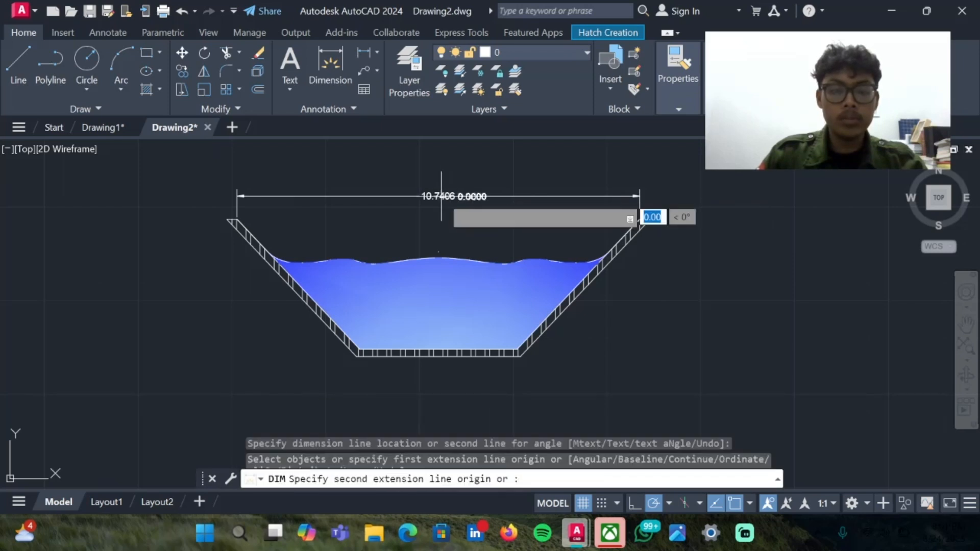
right_click(440, 196)
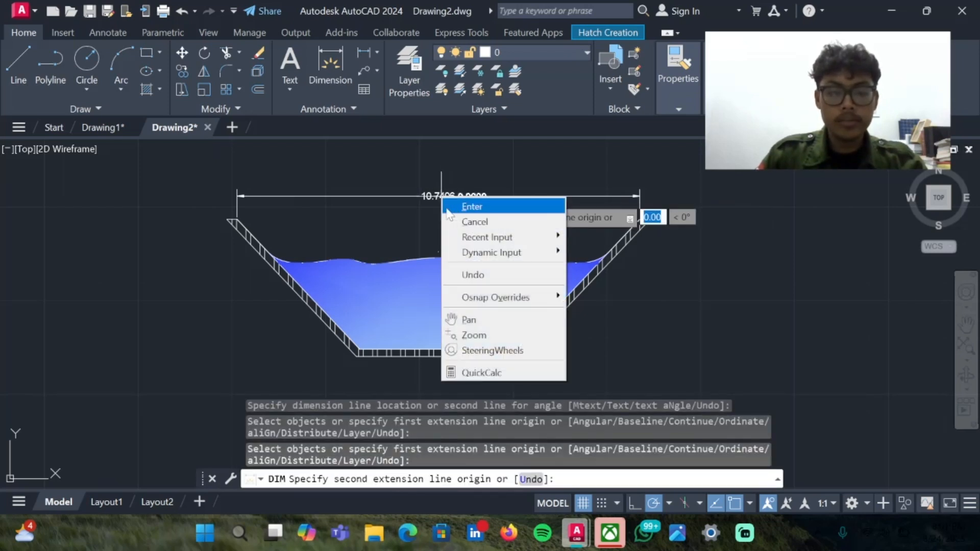
click(426, 198)
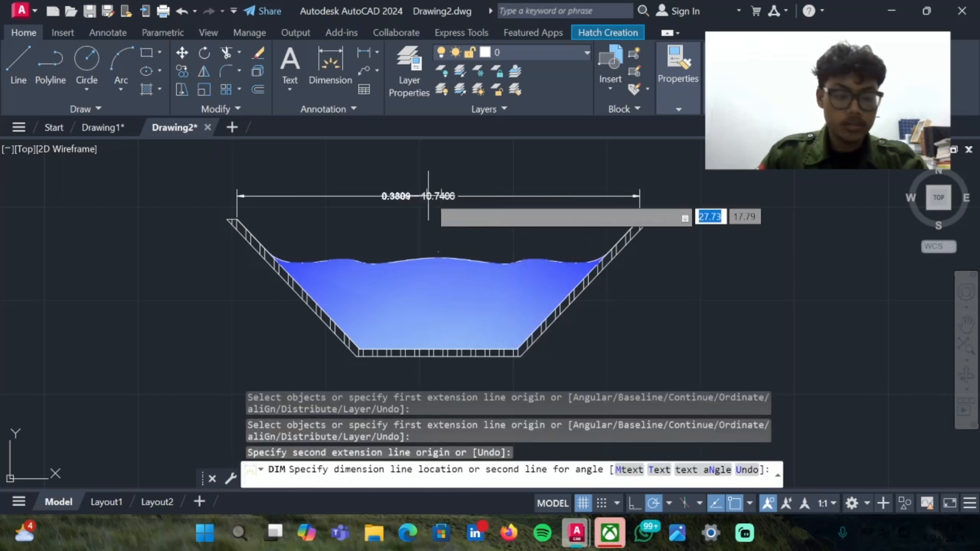
key(Escape)
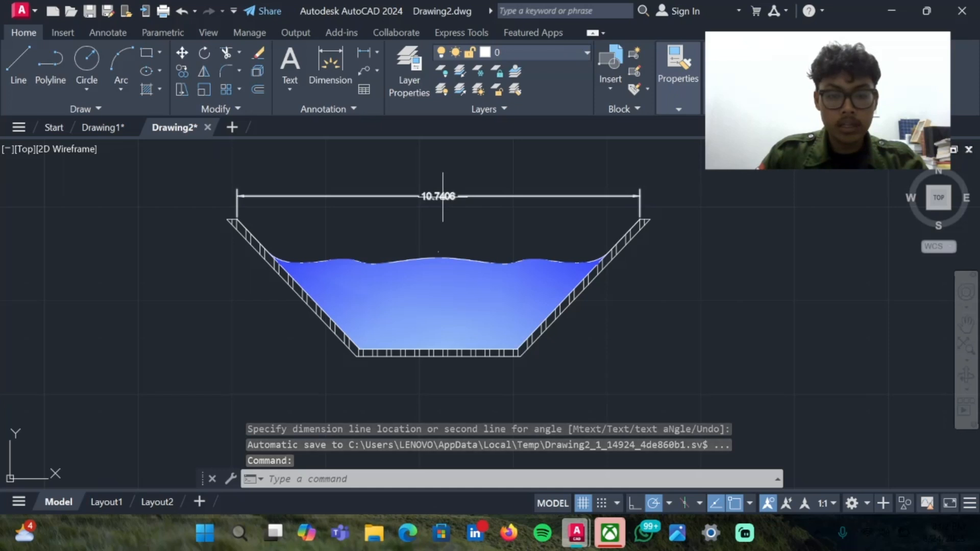
Set the colour of the top opening width dimension to Red in its properties.
click(444, 197)
right_click(444, 202)
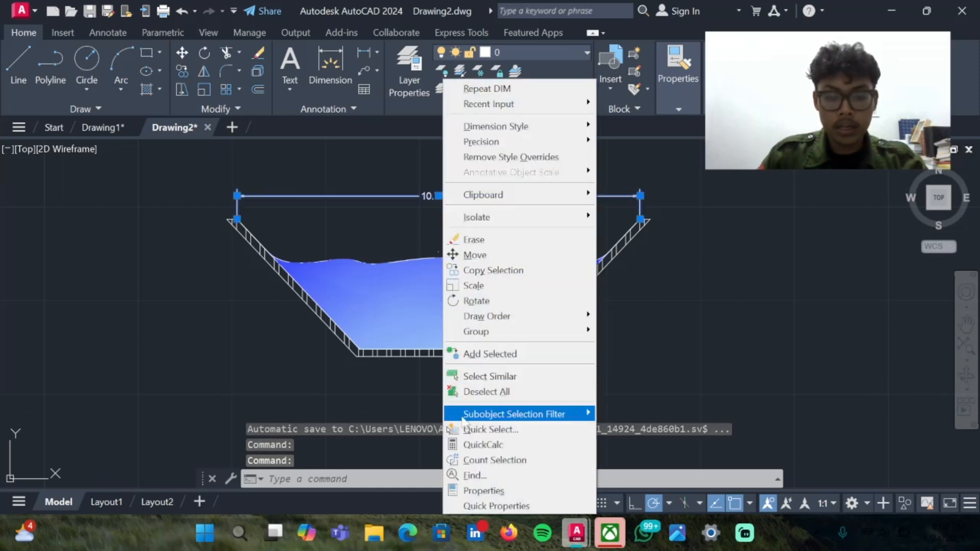
click(462, 490)
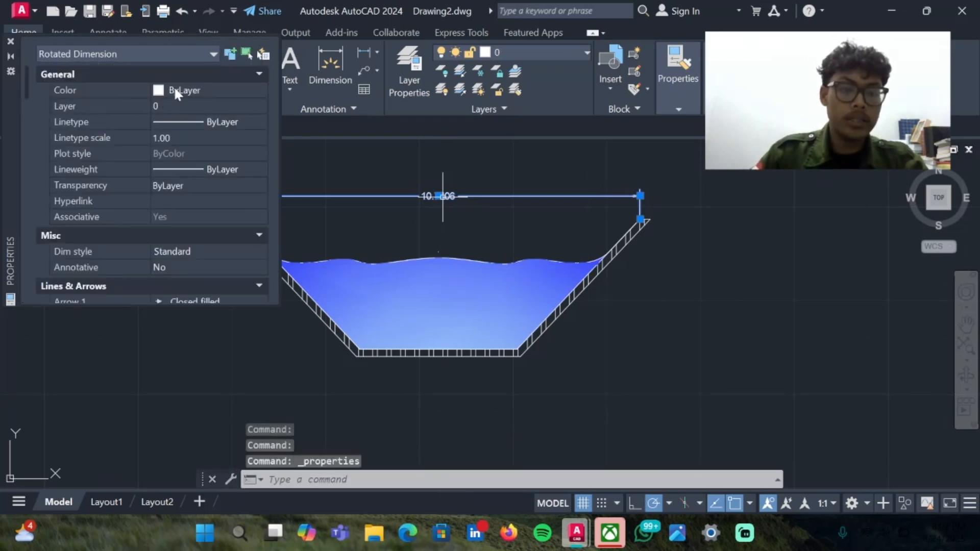
click(174, 87)
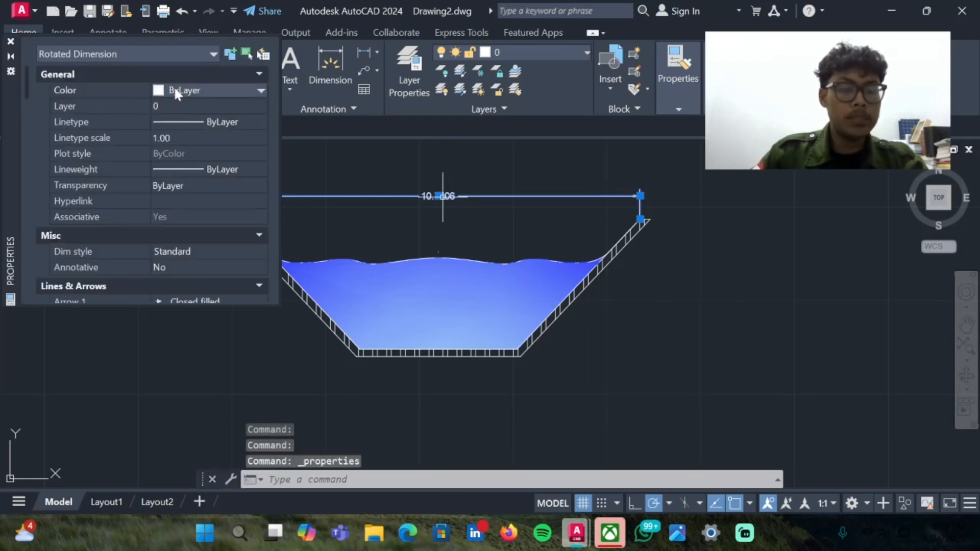
click(220, 97)
click(210, 126)
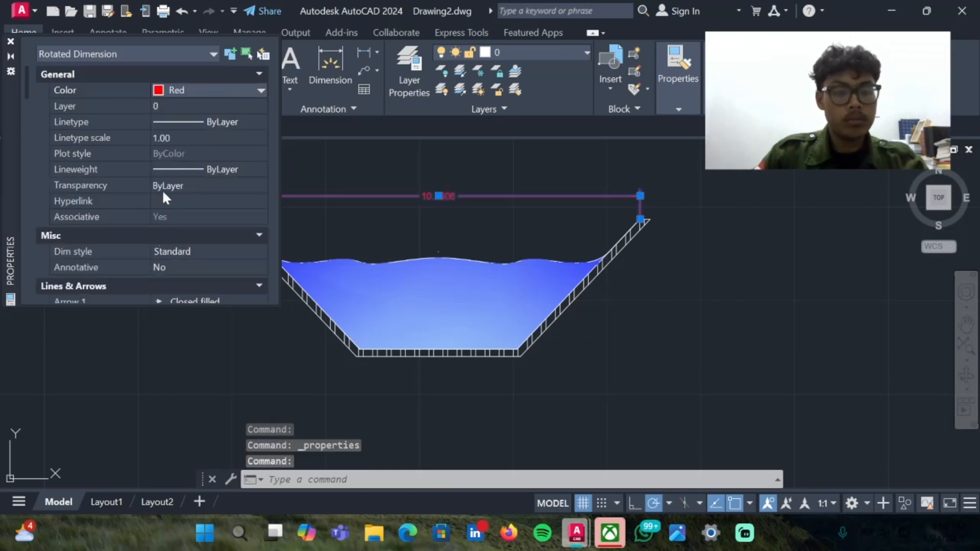
Change both arrowheads of the top opening width dimension to Architectural tick.
scroll(169, 178, down, 3)
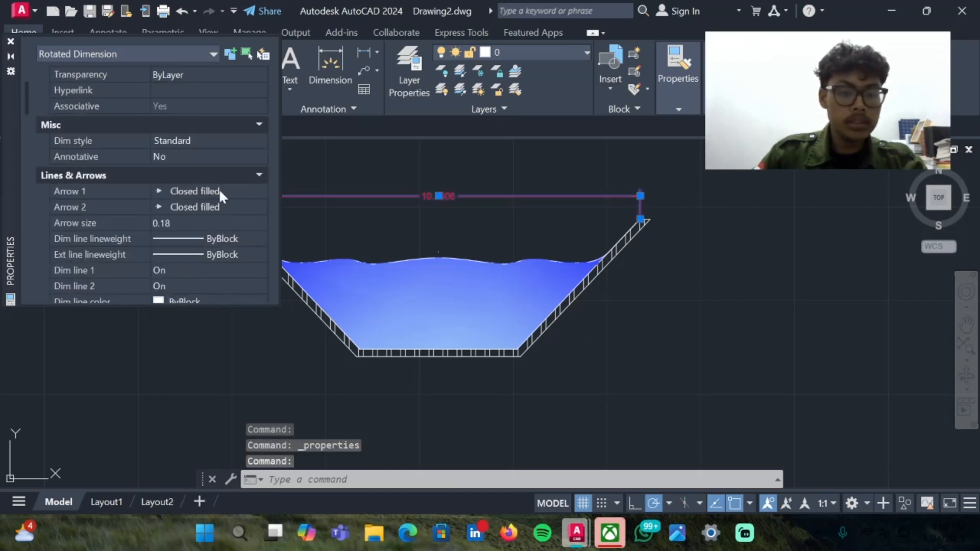
click(221, 195)
click(260, 191)
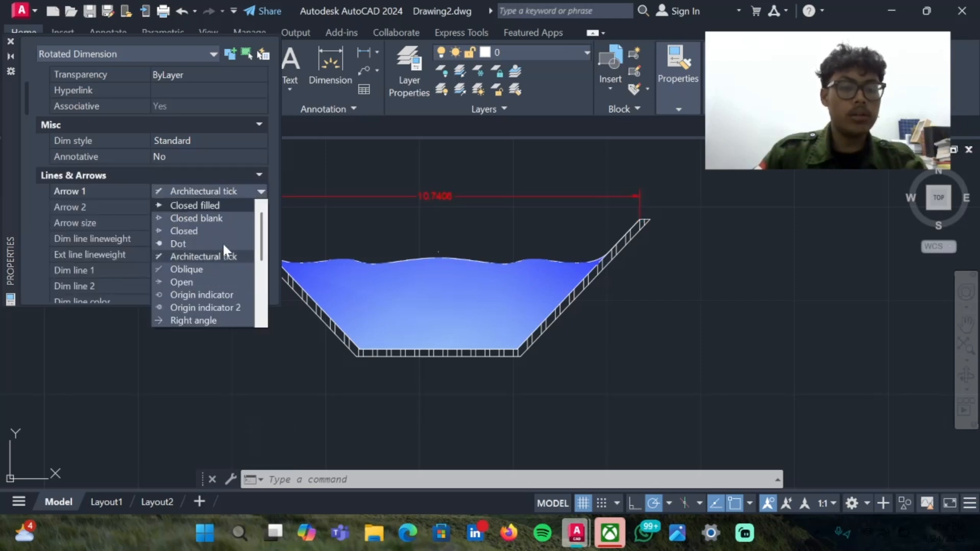
click(224, 255)
click(228, 207)
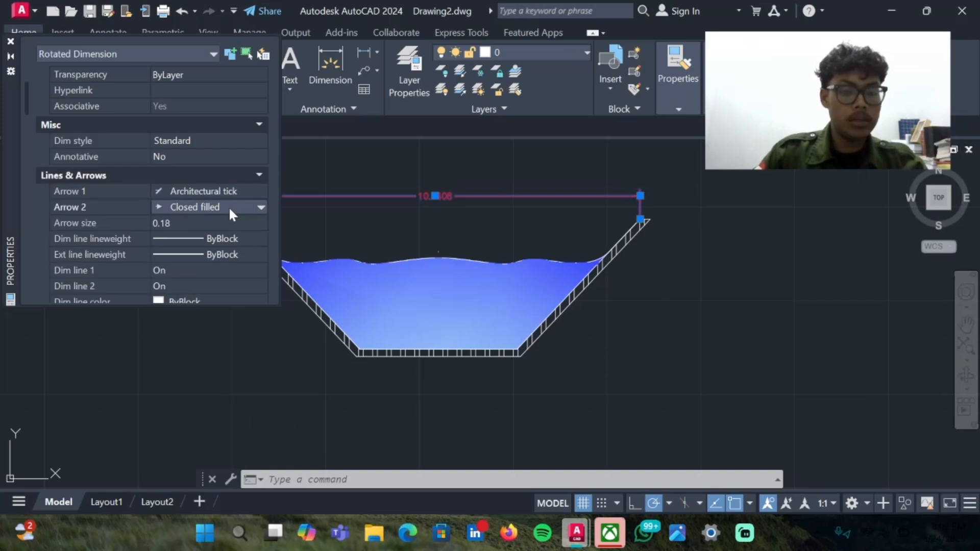
click(229, 207)
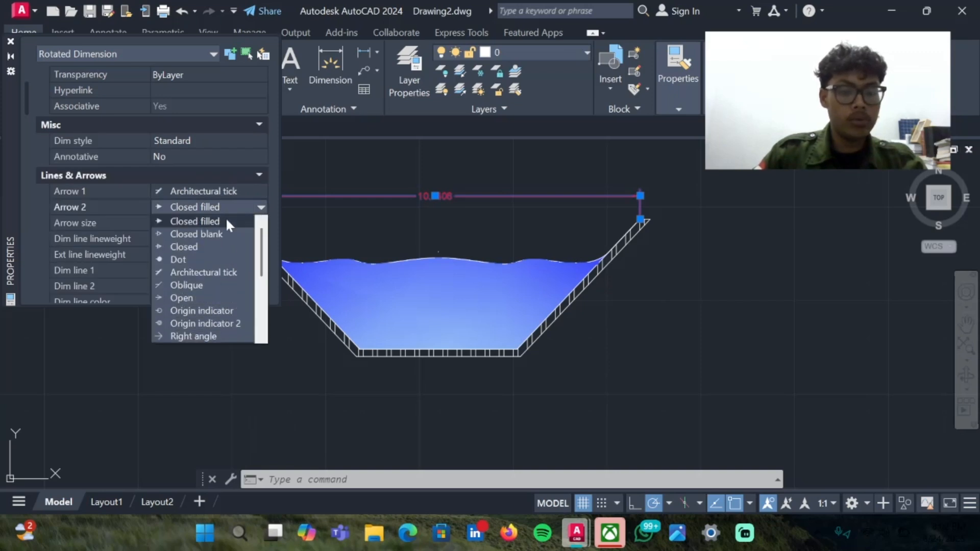
click(213, 270)
Set the top dimension's arrow size to 0.15, extension line extension to 0.15 and extension line offset to 0.05.
scroll(183, 223, down, 5)
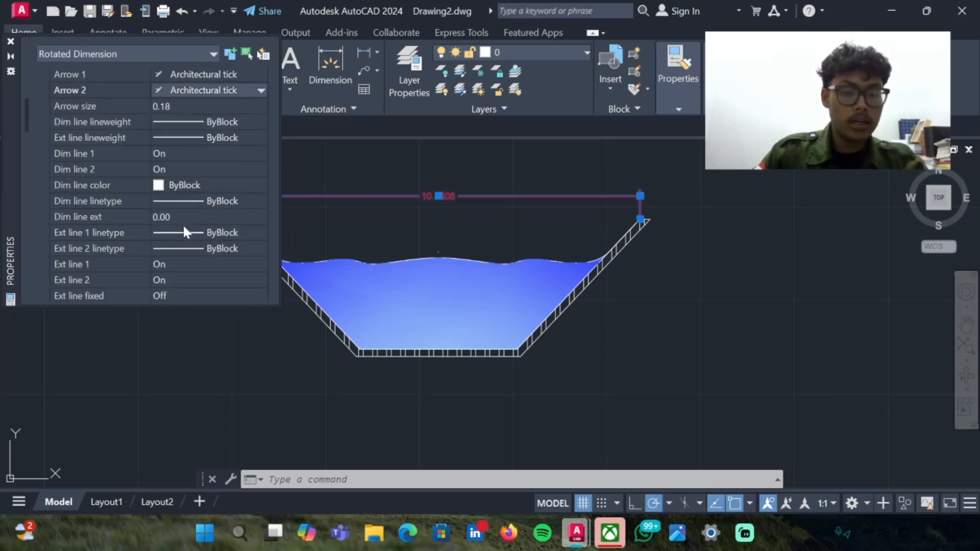
click(175, 107)
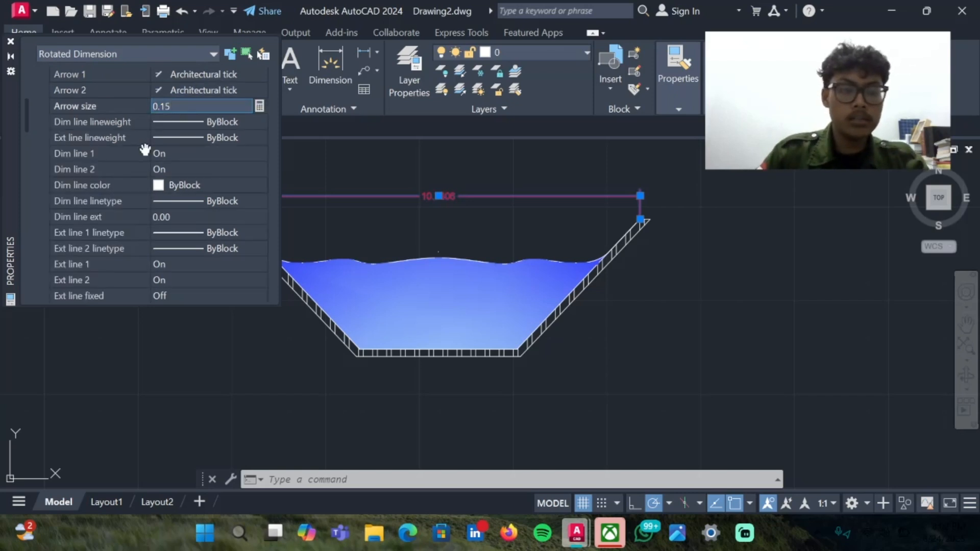
scroll(145, 150, down, 5)
click(176, 217)
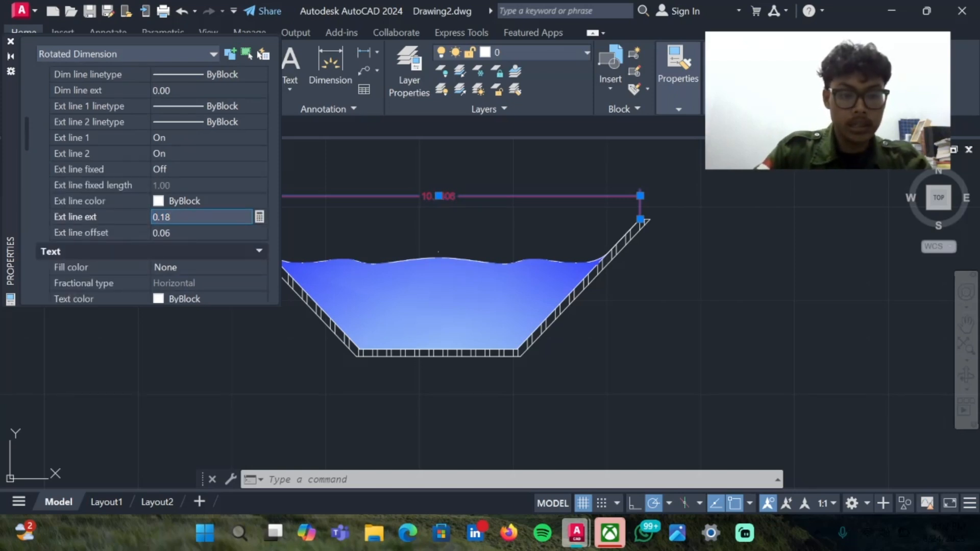
click(178, 231)
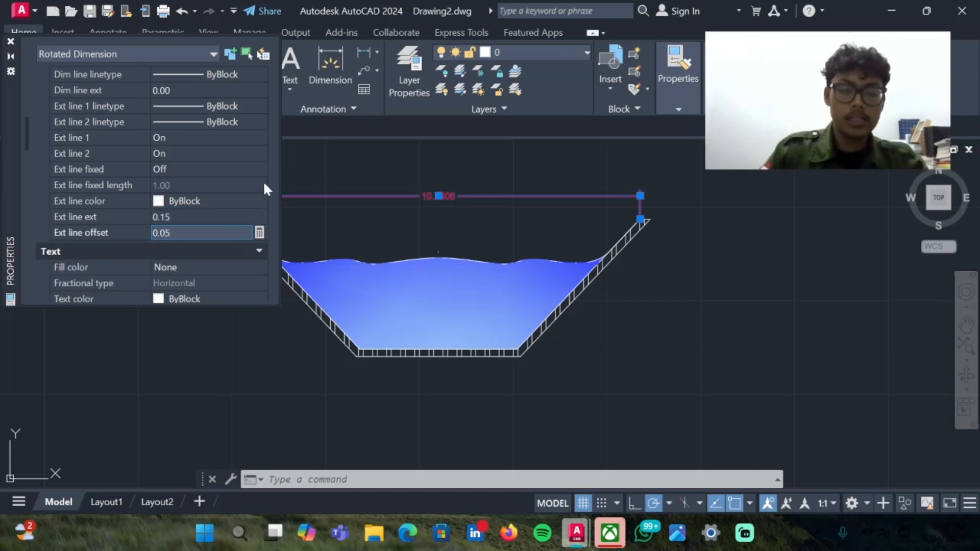
click(10, 41)
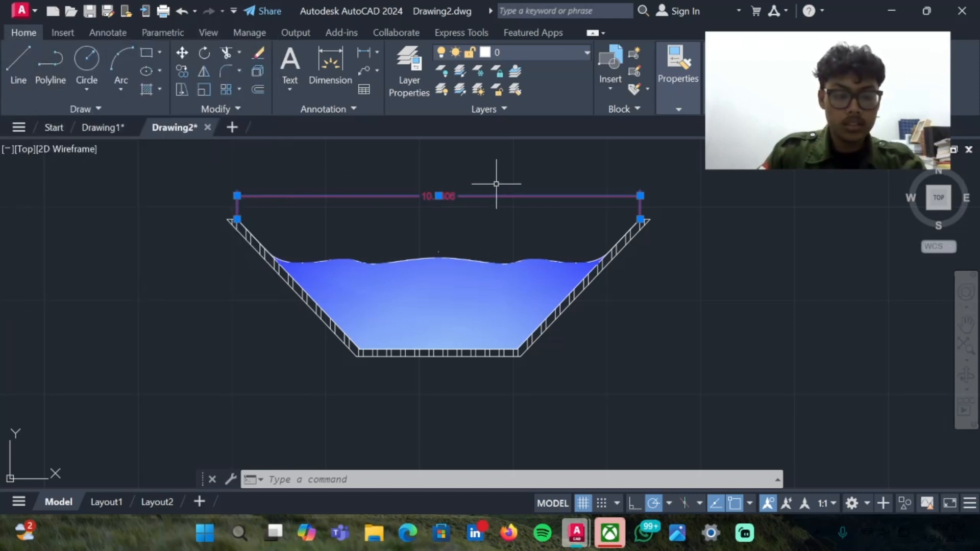
key(Escape)
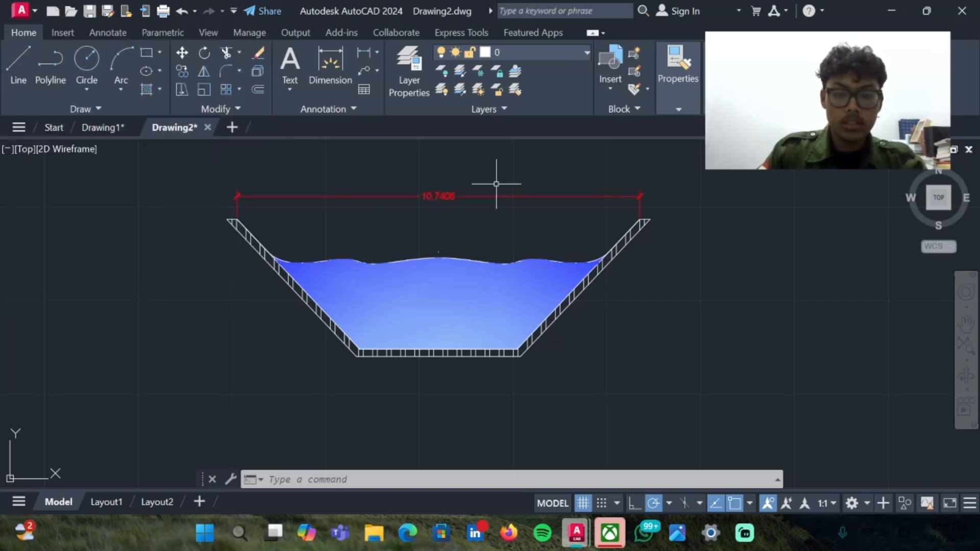
Replace the text of the top opening width dimension with "10.7 cm".
click(449, 195)
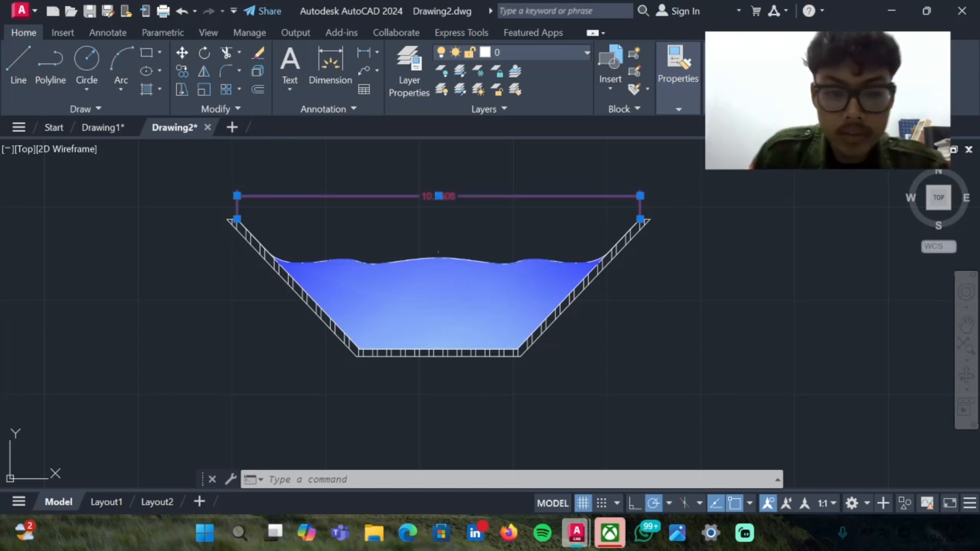
double_click(438, 196)
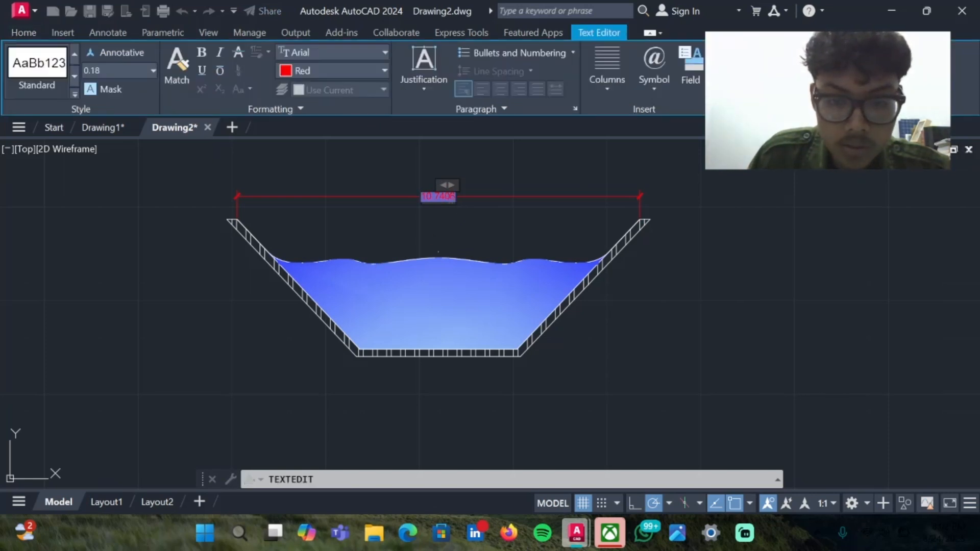
key(BackSpace)
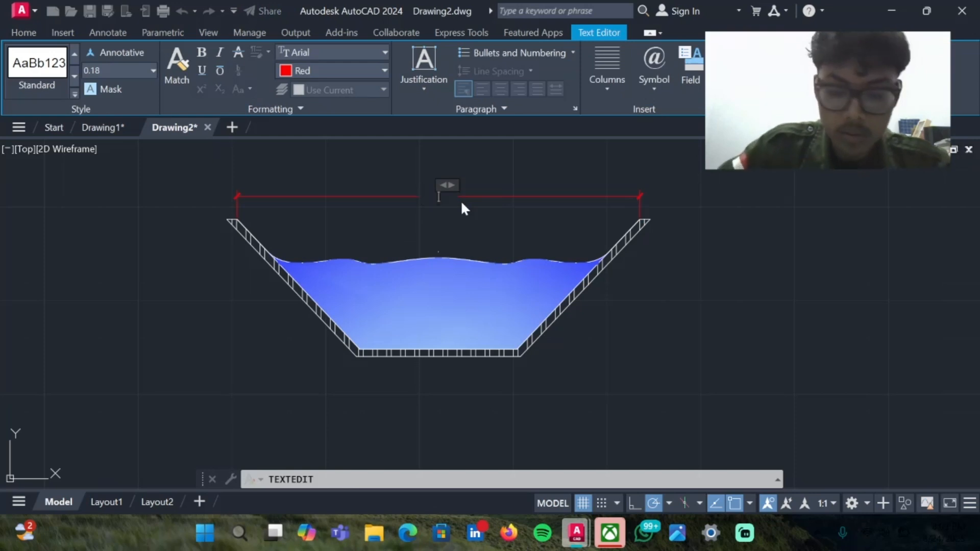
text(10.7)
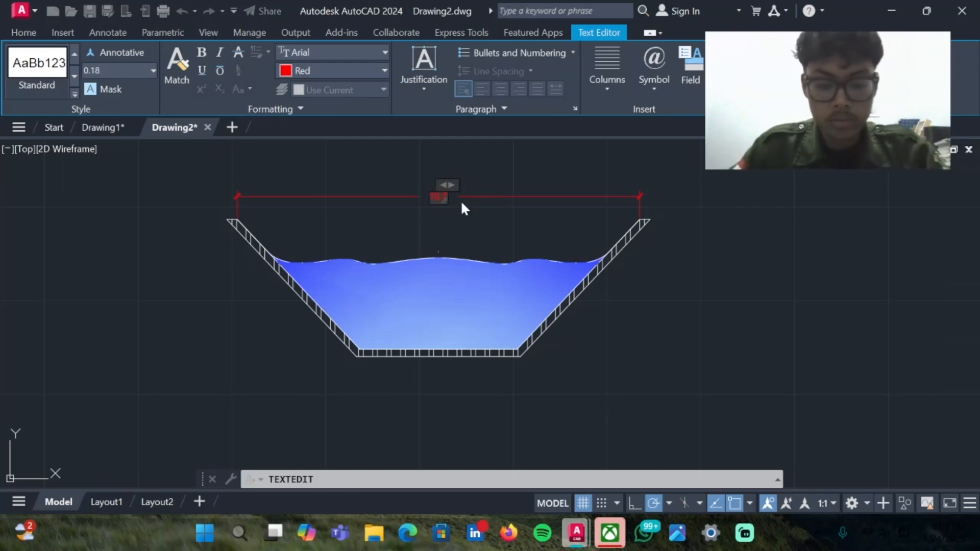
text( cm)
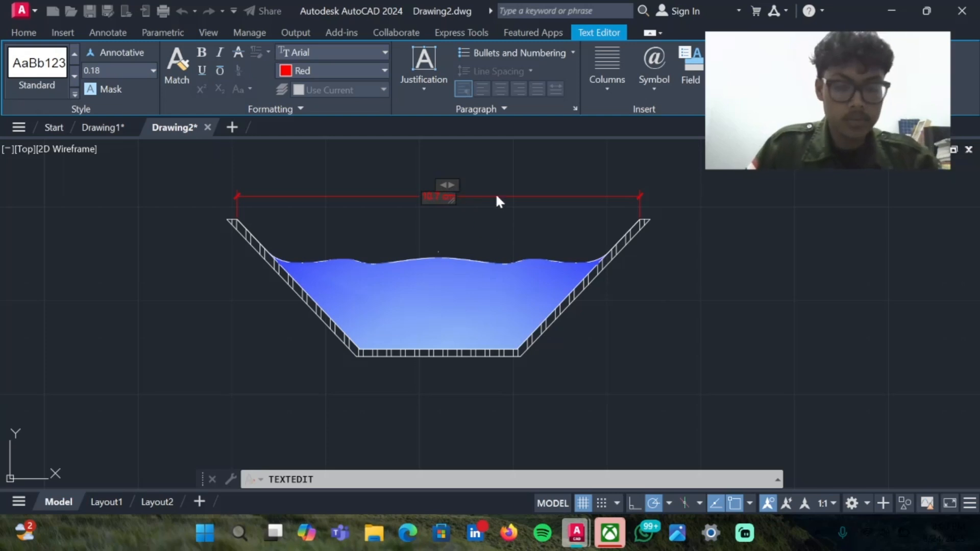
click(645, 234)
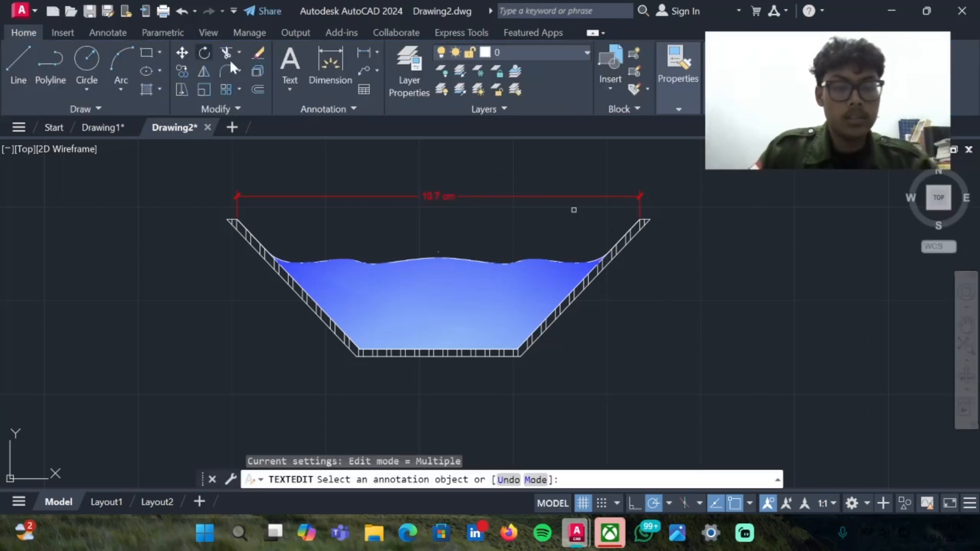
Dimension the channel's bottom width between the lower inner corners, placing the dimension below the section.
click(331, 76)
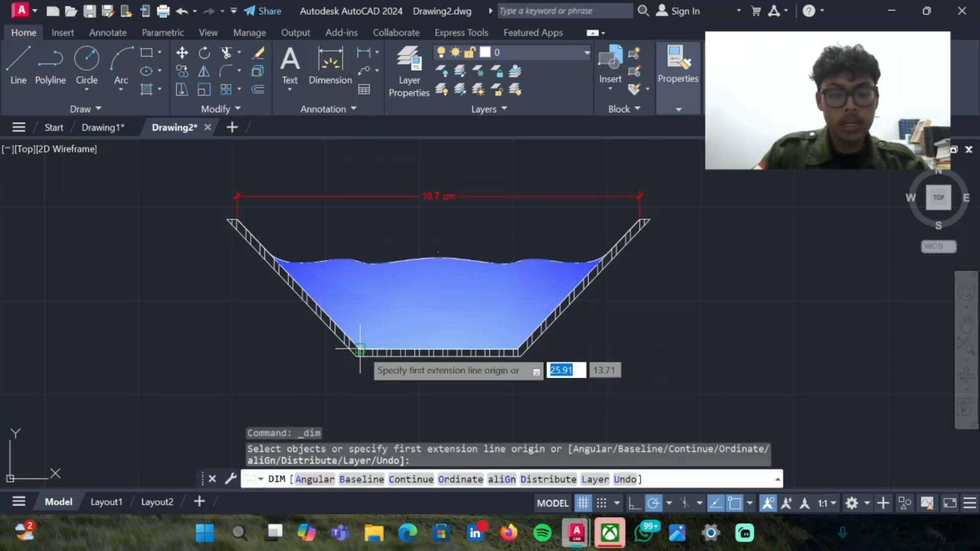
click(366, 349)
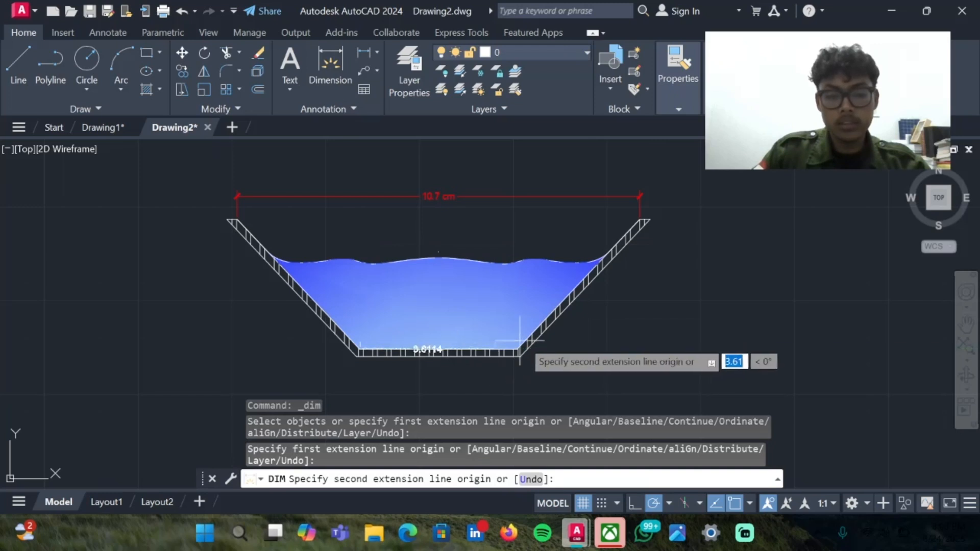
click(517, 349)
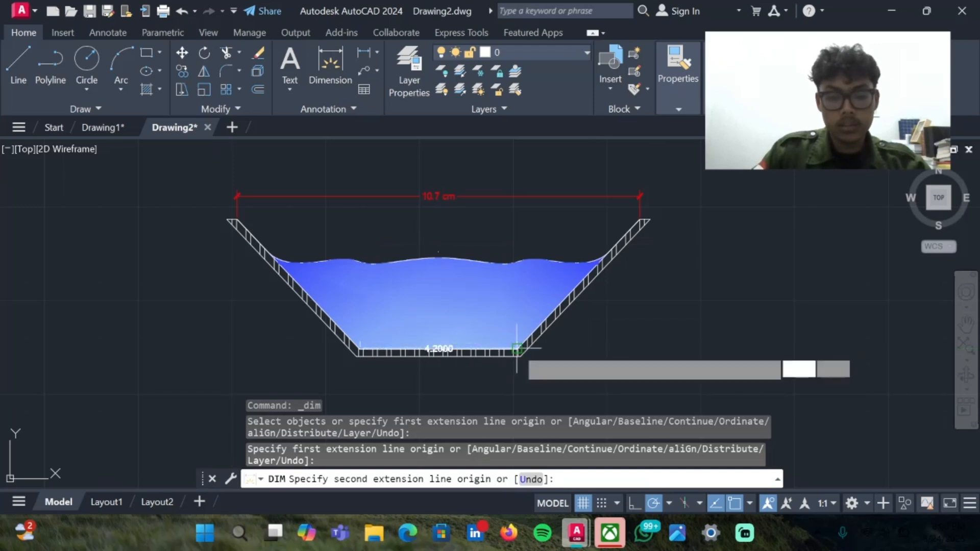
click(511, 381)
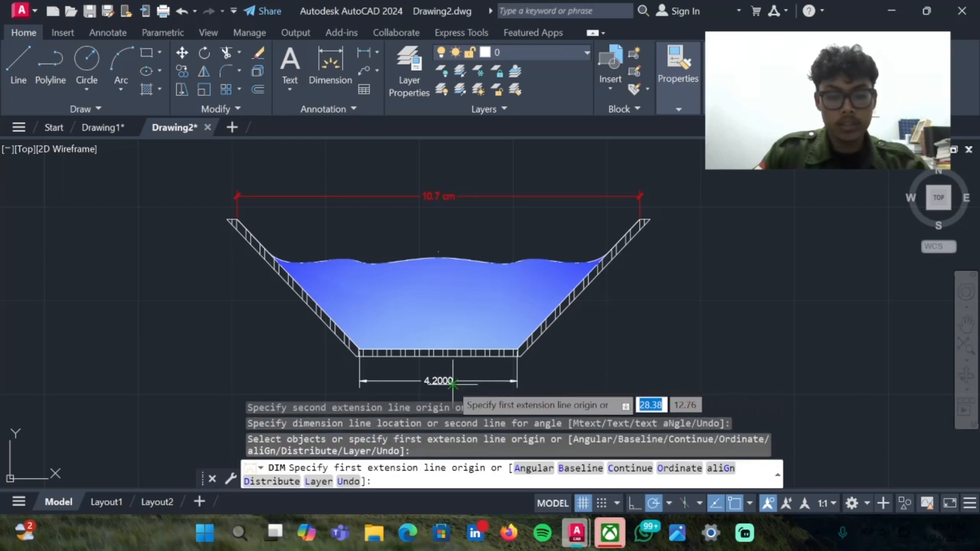
key(Escape)
Set the colour of the bottom width dimension to Red in its properties.
click(424, 380)
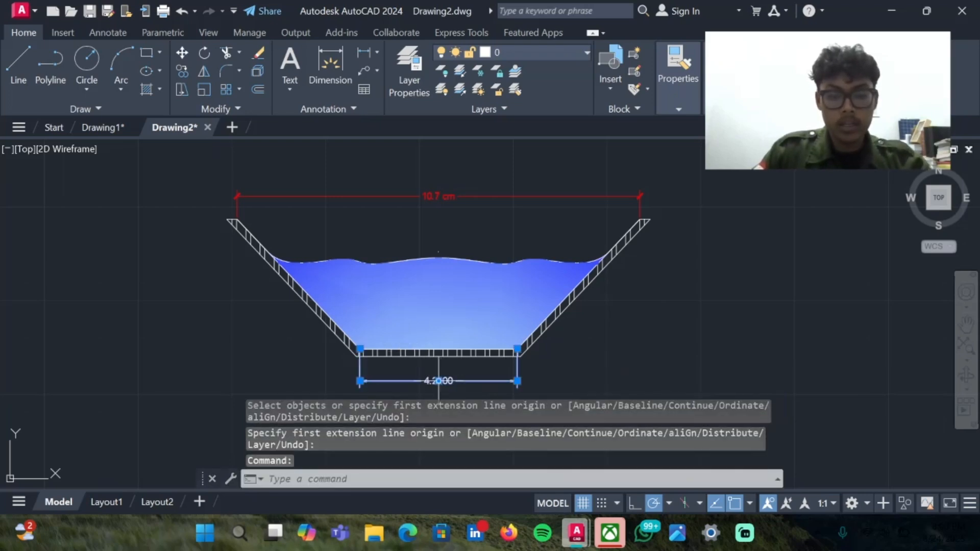
right_click(440, 381)
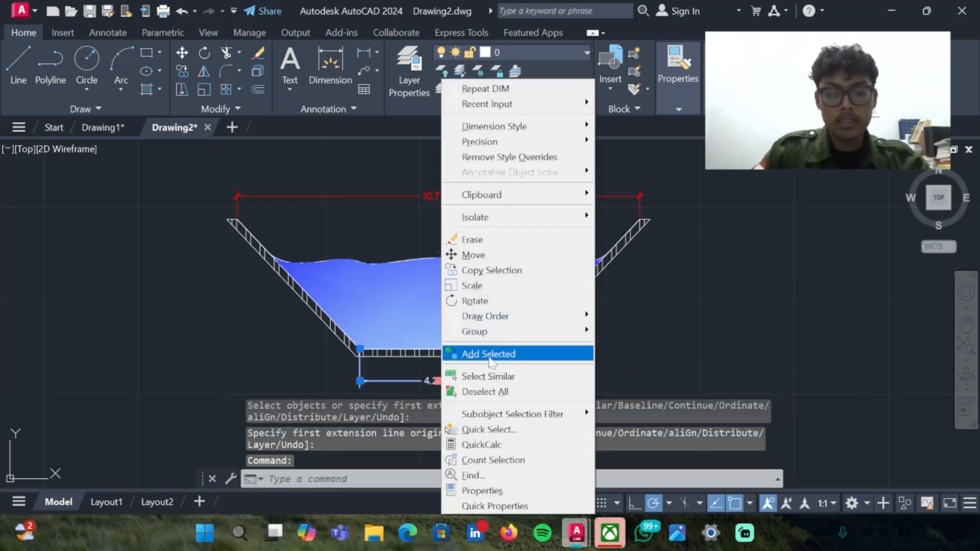
click(493, 491)
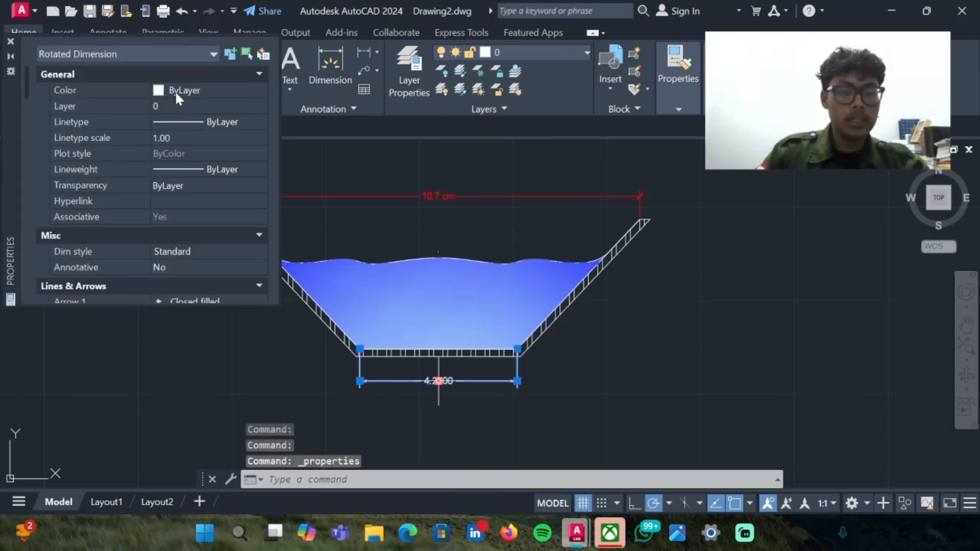
click(176, 91)
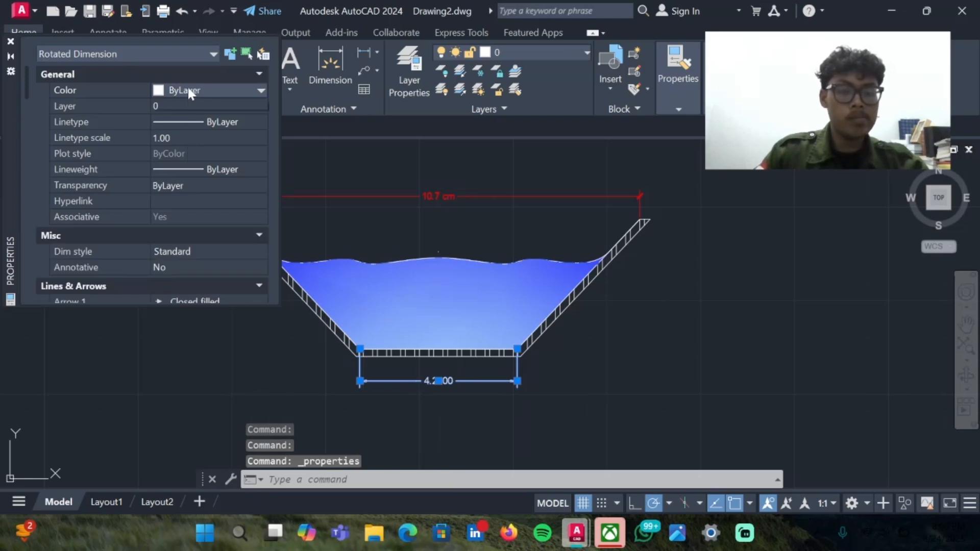
click(188, 87)
click(195, 129)
Set both arrowheads of the bottom width dimension to Architectural tick.
scroll(194, 179, down, 2)
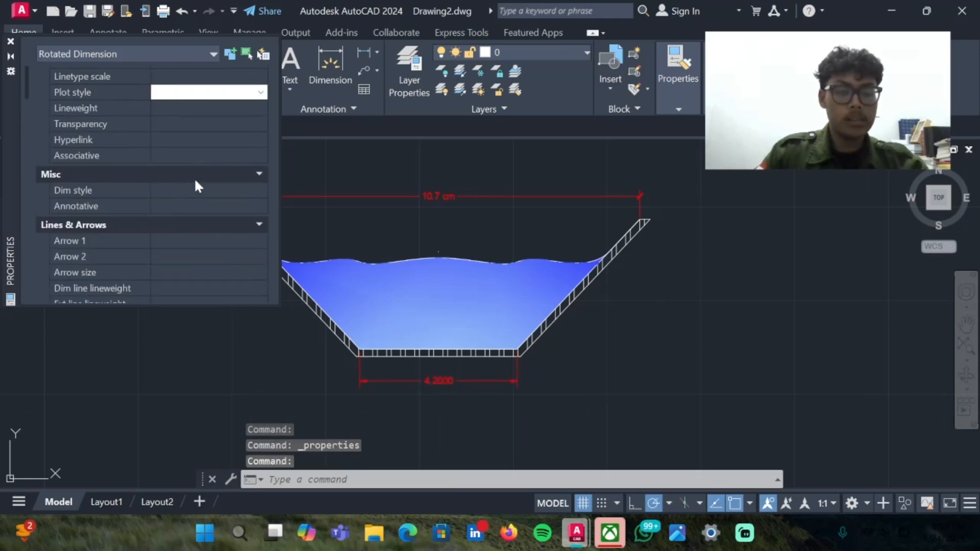
click(215, 239)
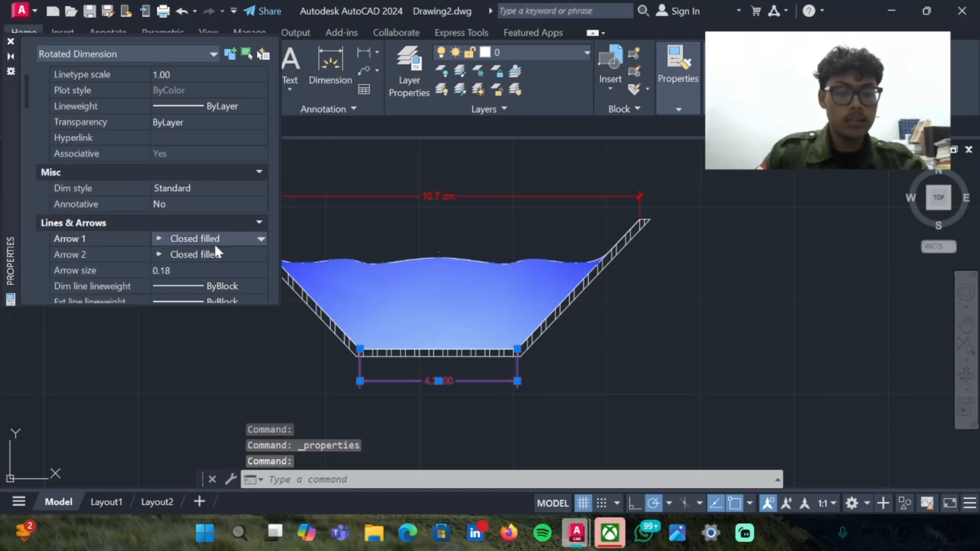
click(218, 238)
click(221, 303)
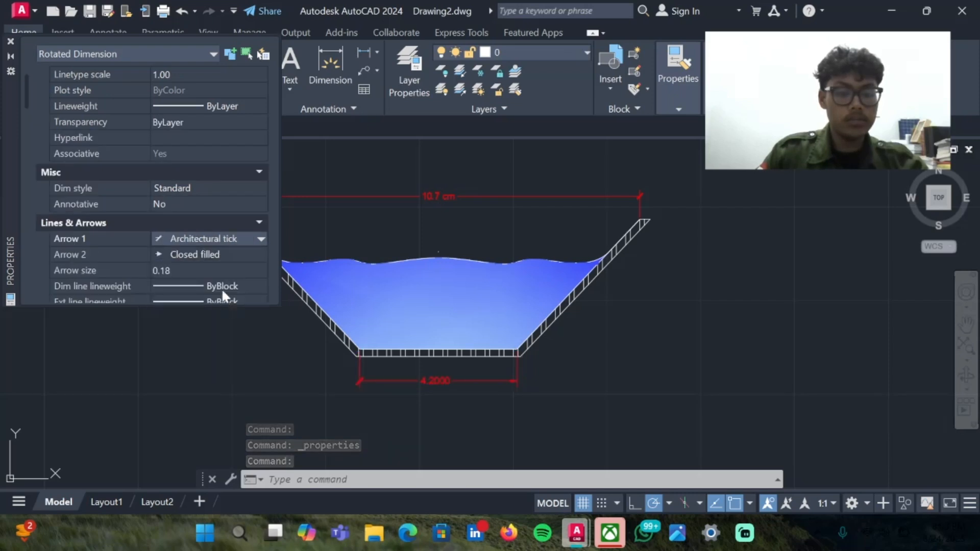
click(219, 254)
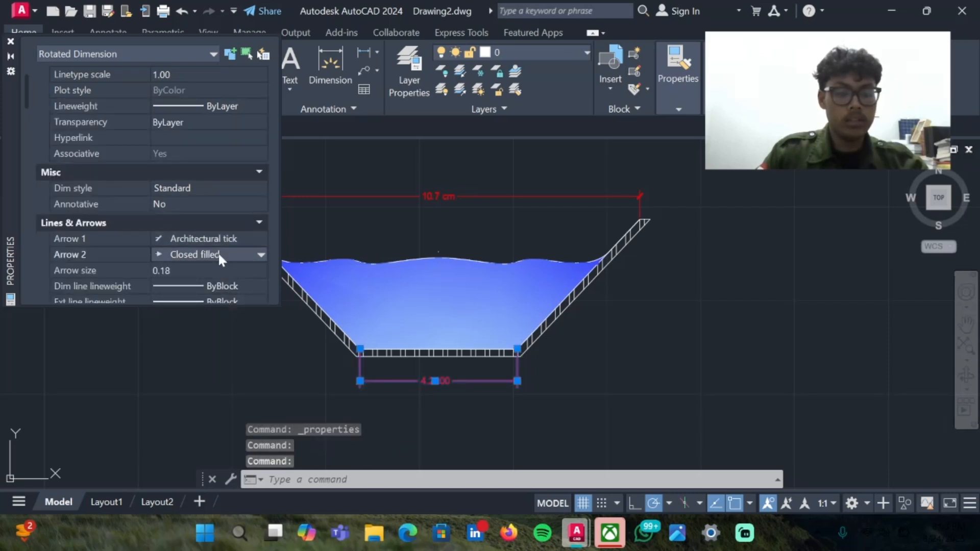
click(219, 253)
click(217, 319)
Set the bottom dimension's arrow size to 0.15, extension line extension to 0.15 and extension line offset to 0.05.
scroll(203, 244, down, 2)
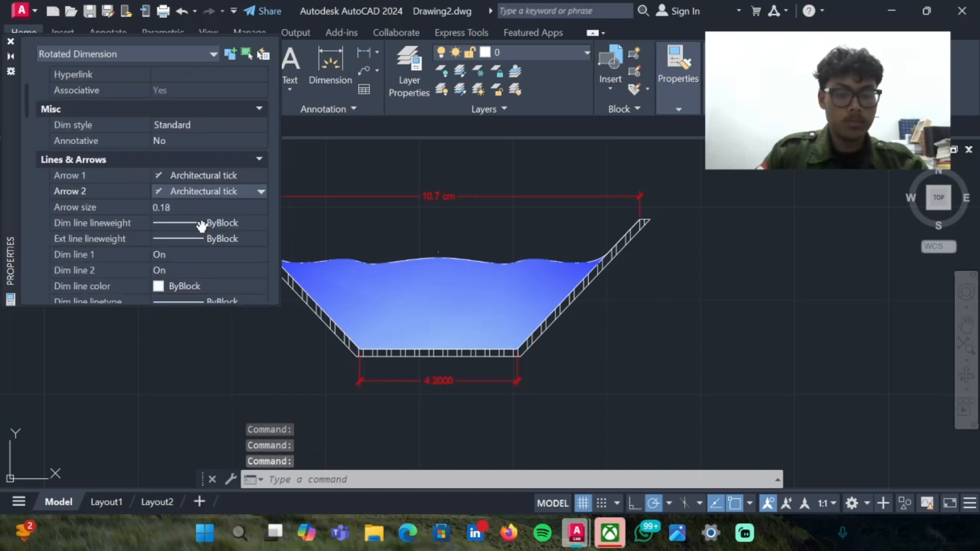
click(183, 207)
click(183, 207)
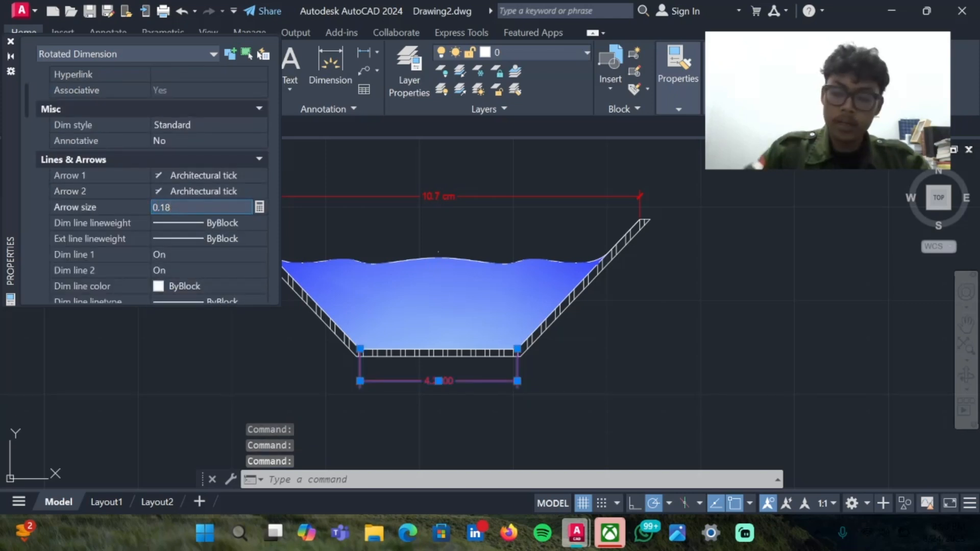
text(5)
key(Return)
scroll(182, 204, down, 3)
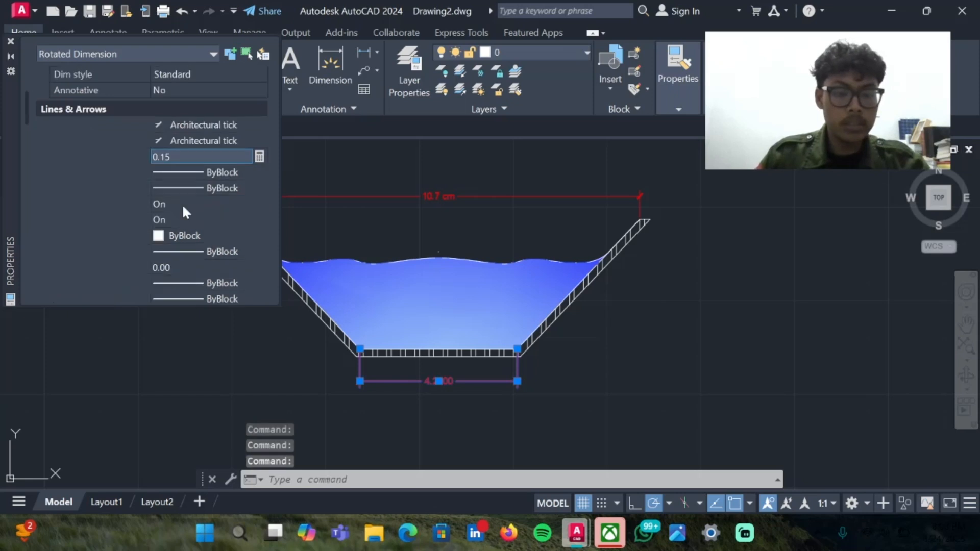
scroll(173, 246, down, 2)
click(177, 263)
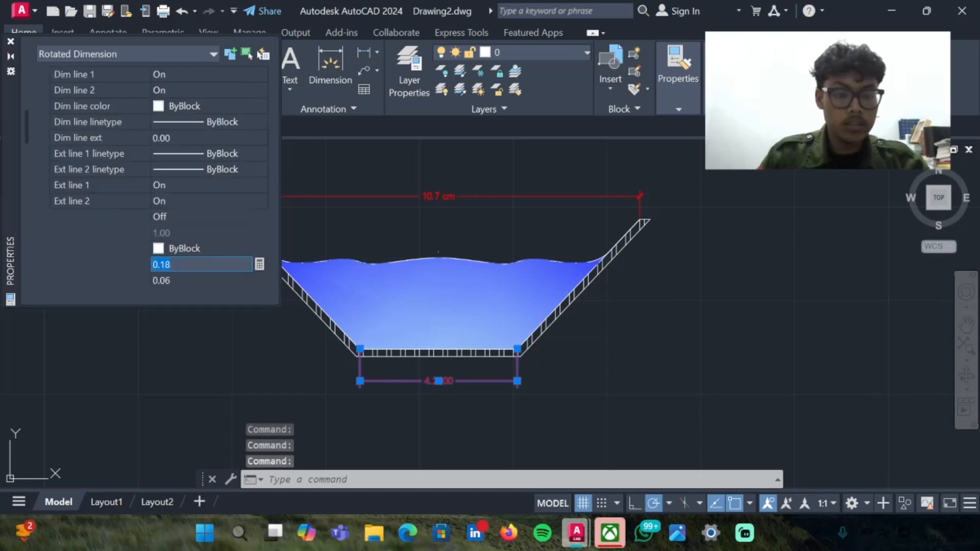
click(177, 264)
text(5)
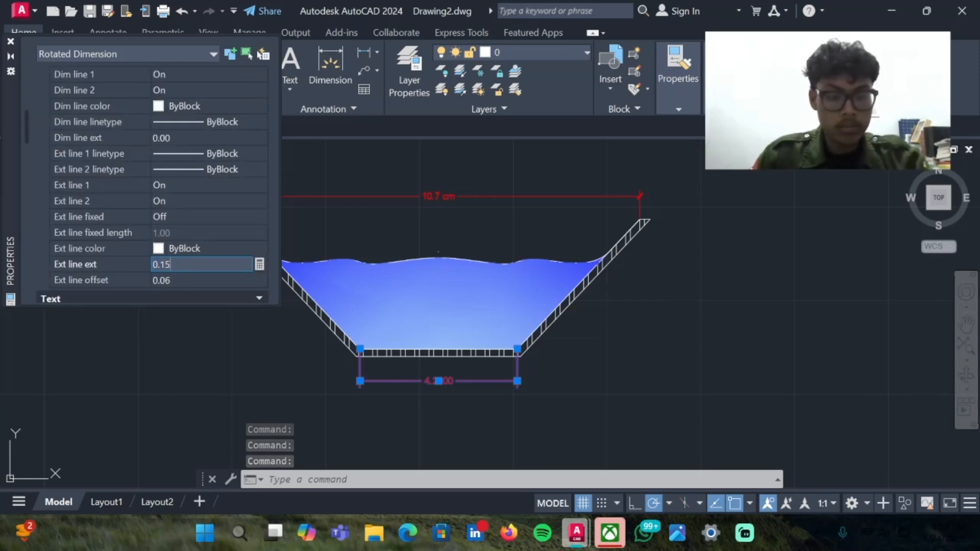
click(178, 280)
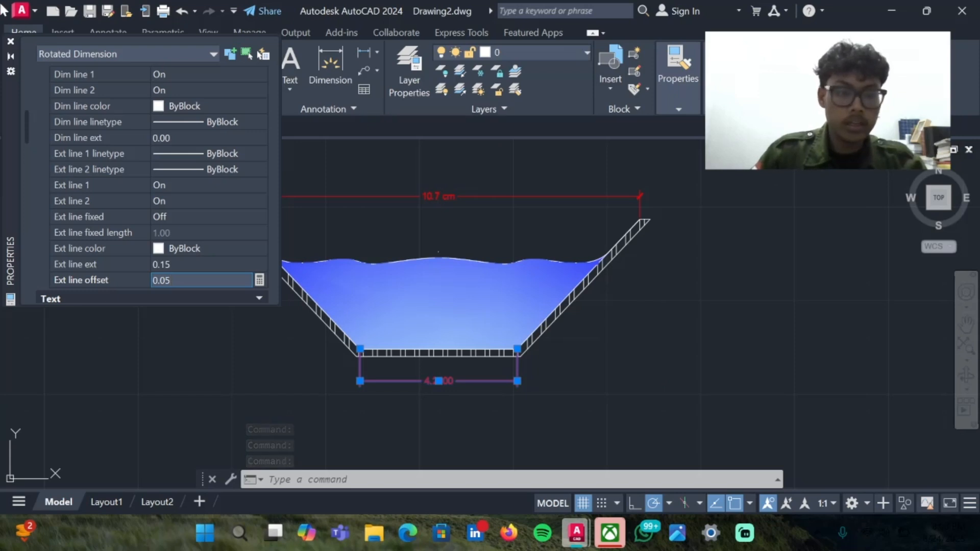
click(10, 41)
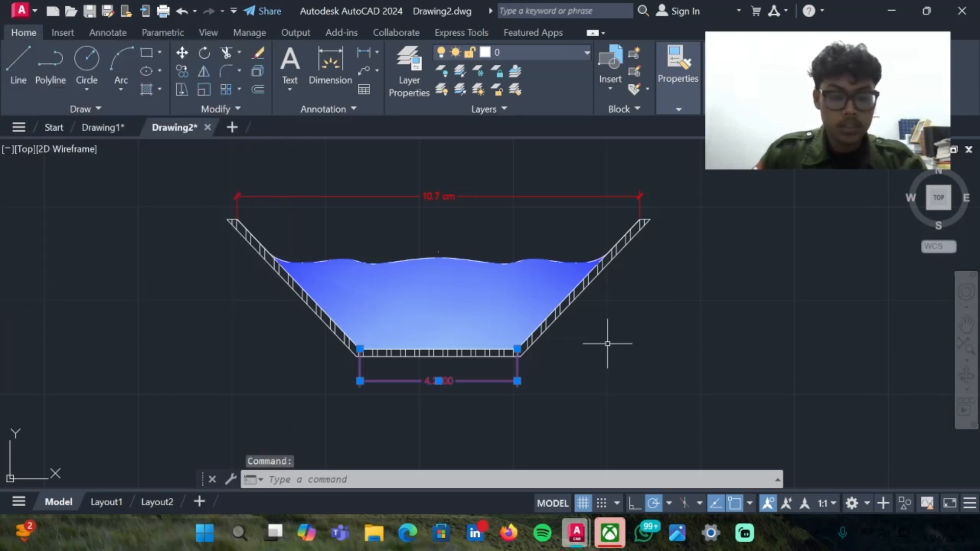
key(Escape)
Replace the text of the bottom width dimension with "4.2 cm" and finish the text edit.
click(437, 380)
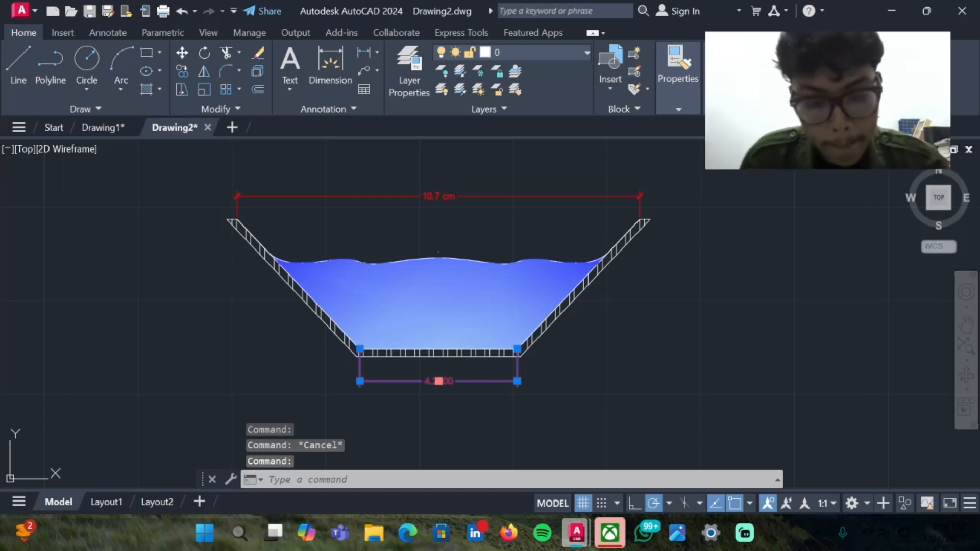
double_click(438, 380)
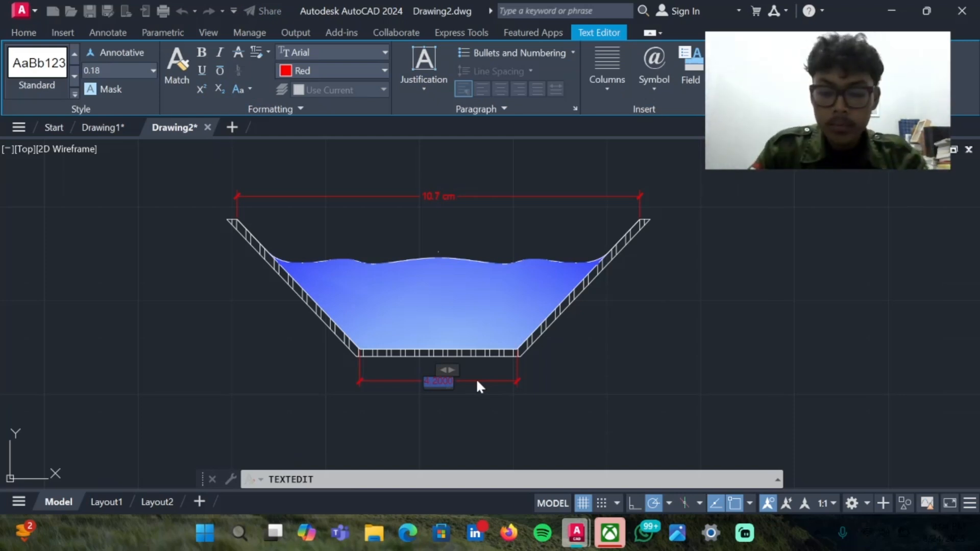
text(4.2 cm)
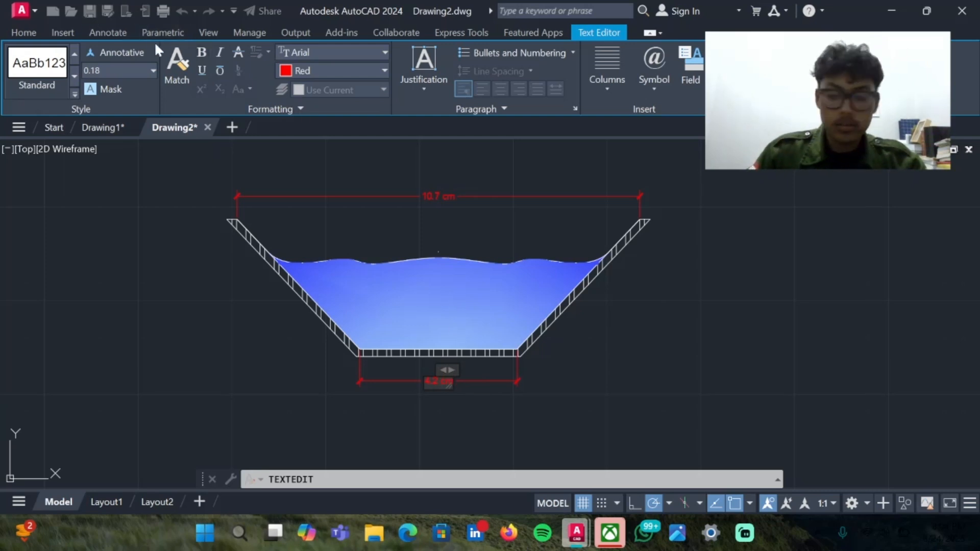
key(Return)
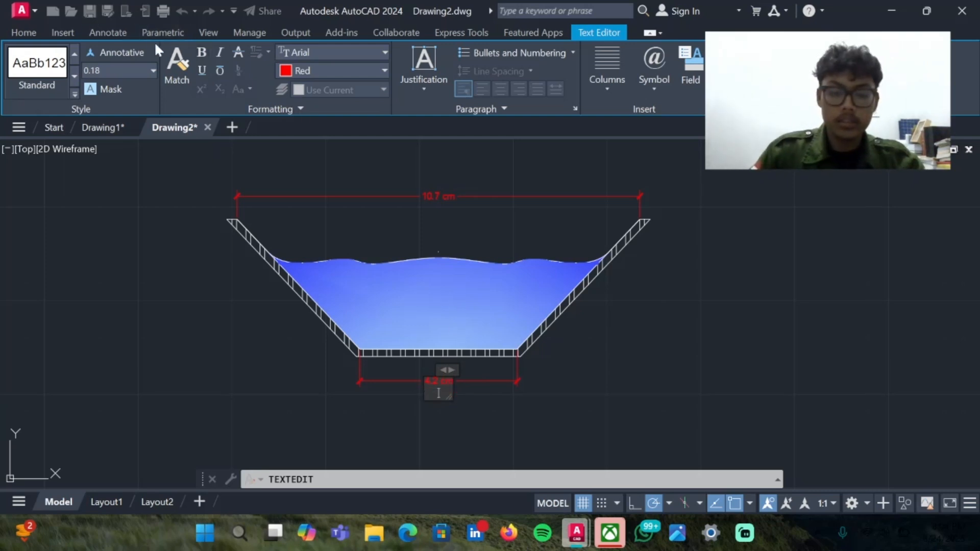
click(23, 32)
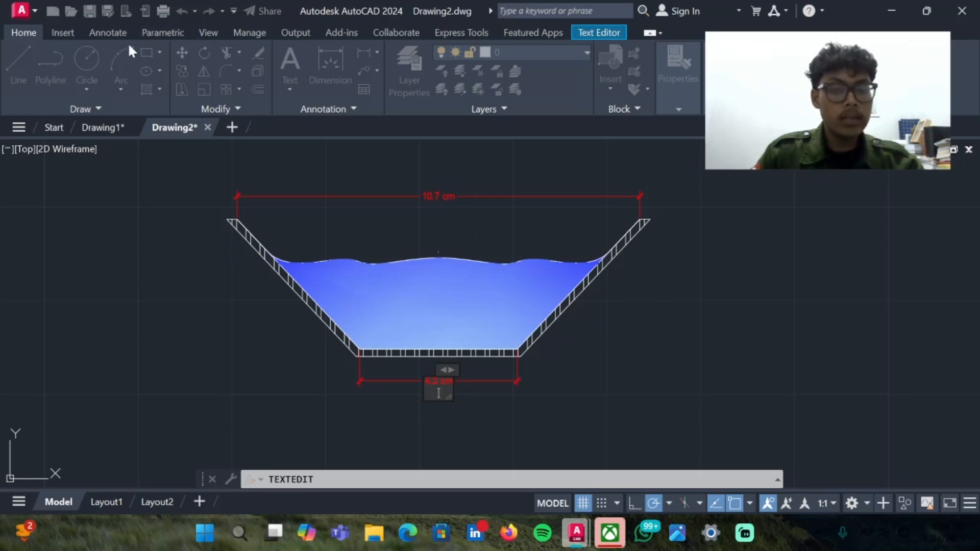
click(62, 31)
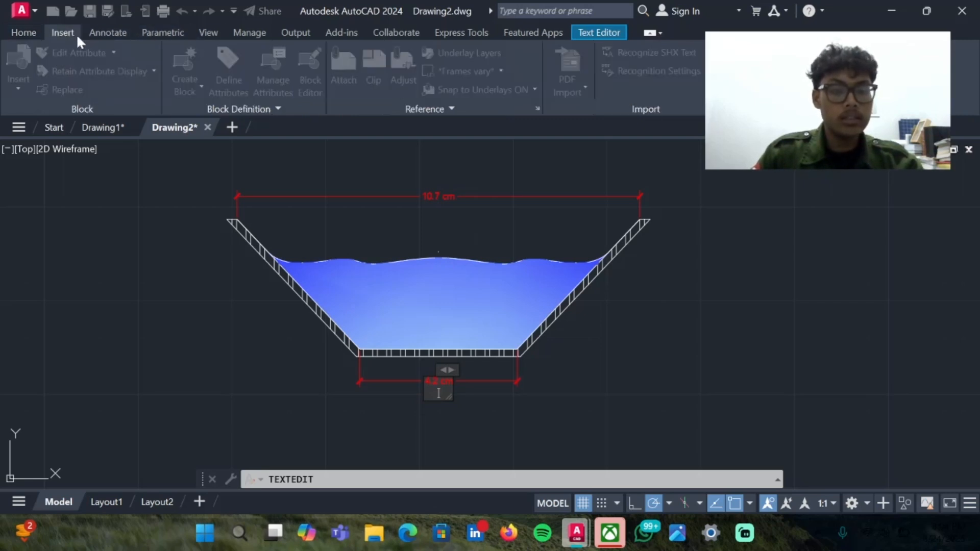
click(22, 33)
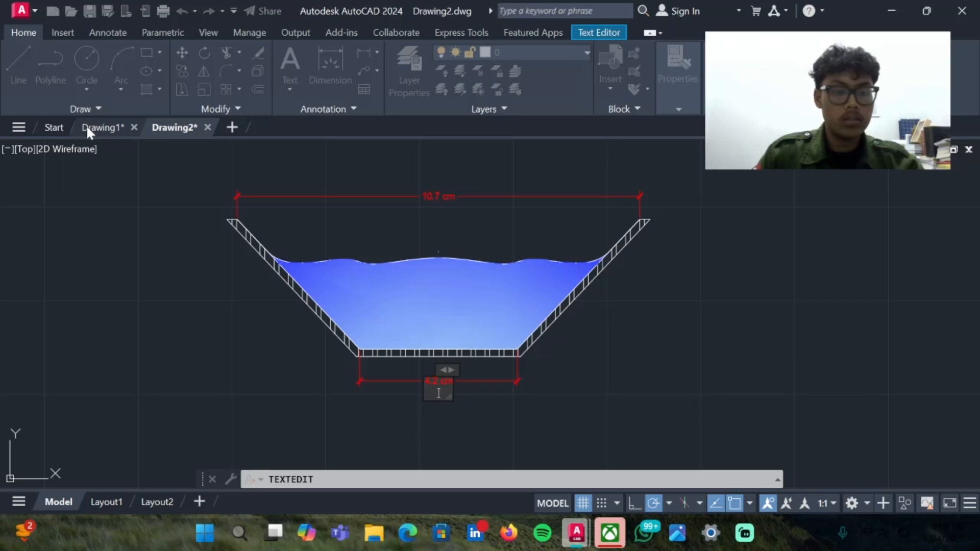
click(470, 276)
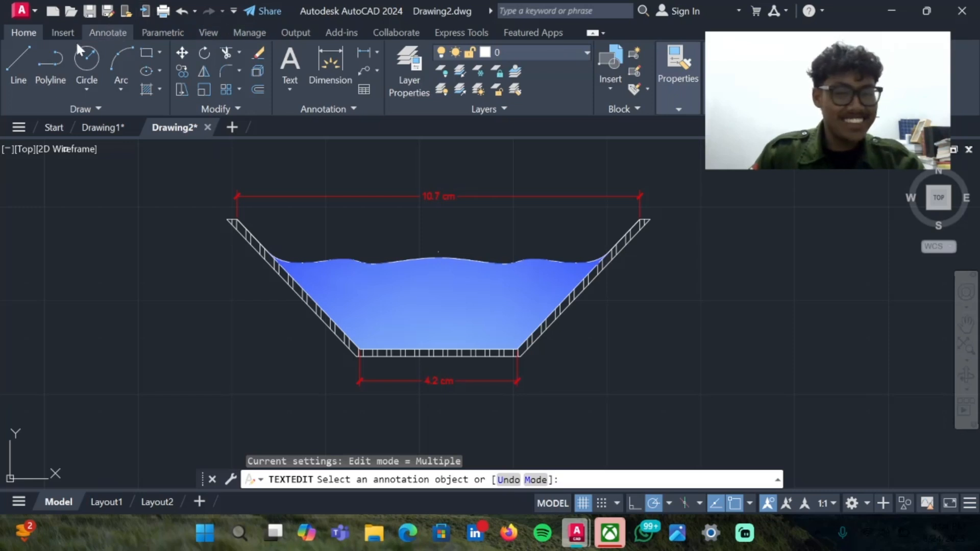
Draw a horizontal line across the channel's opening between the two upper inner corners.
click(335, 72)
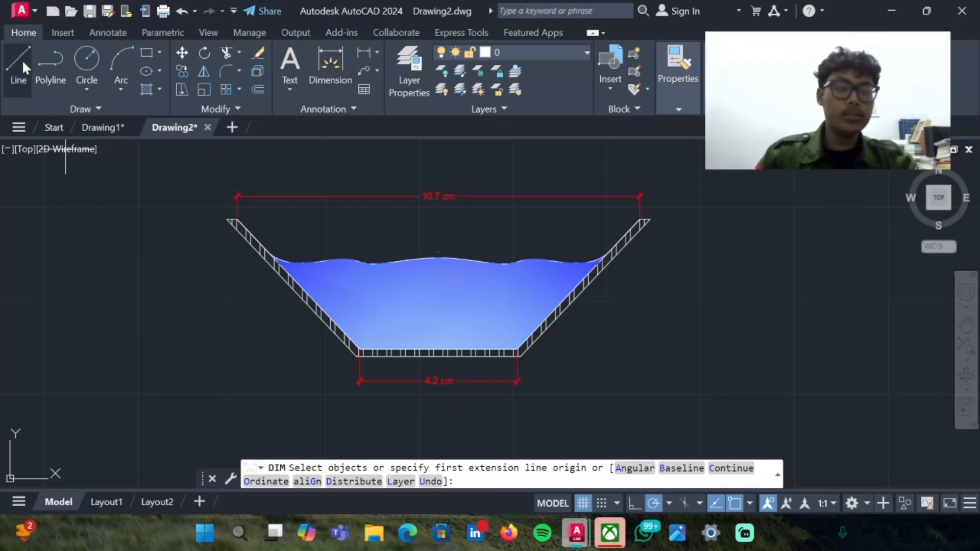
click(11, 68)
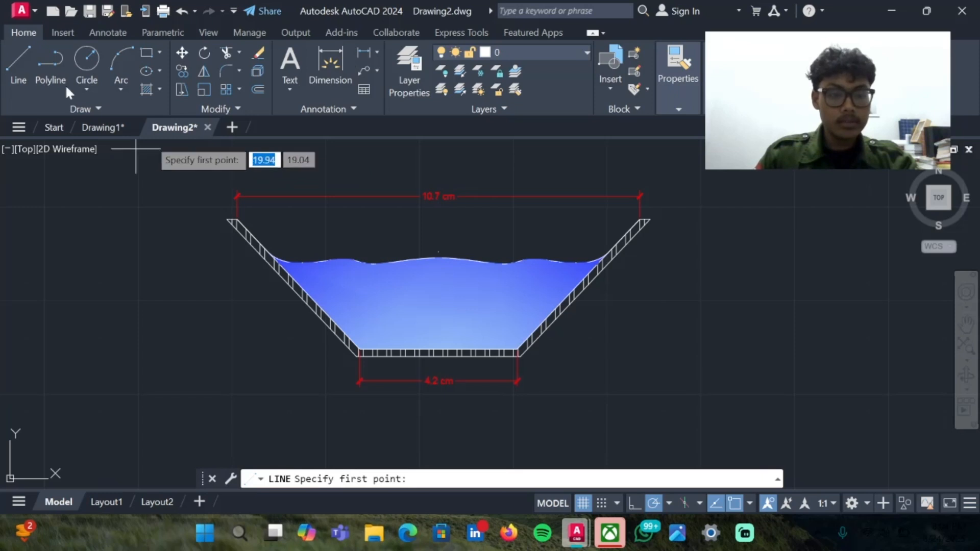
click(17, 64)
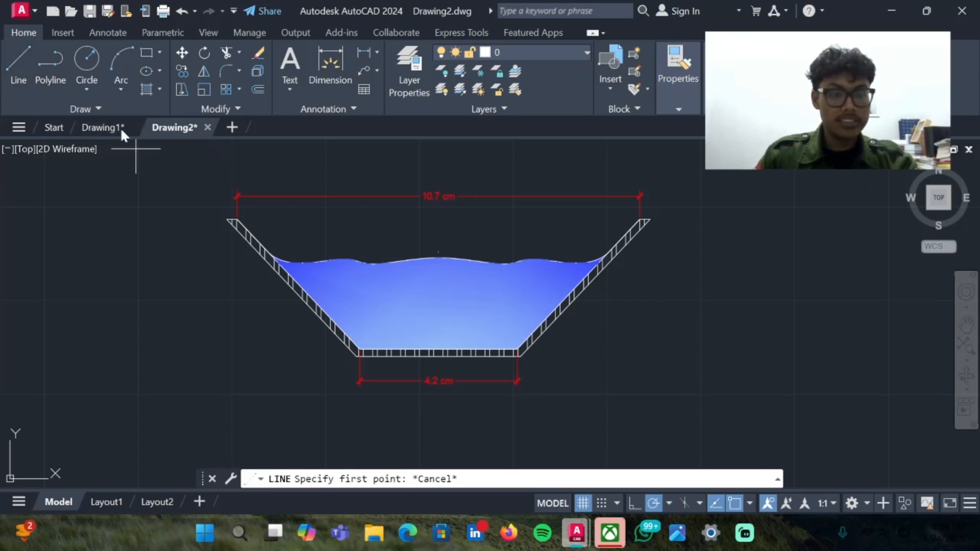
click(237, 220)
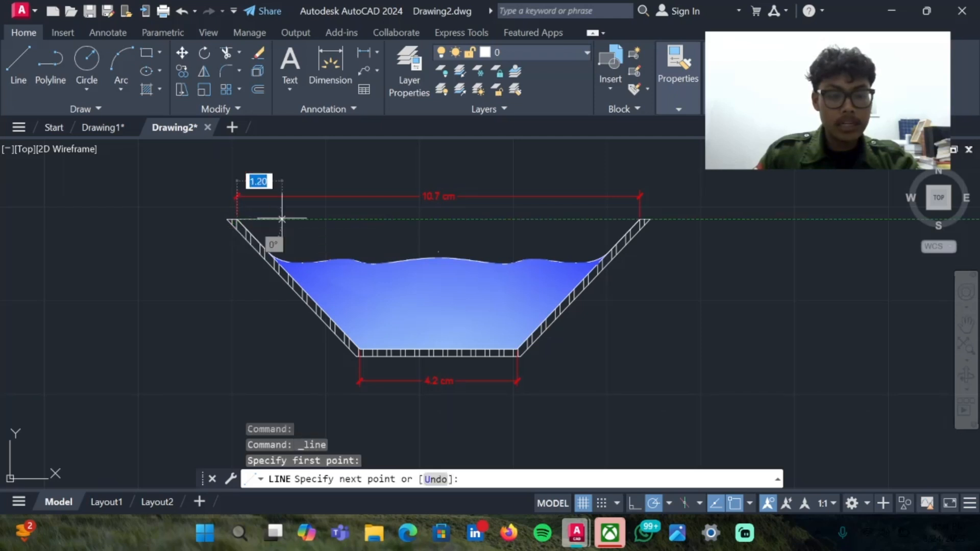
click(641, 220)
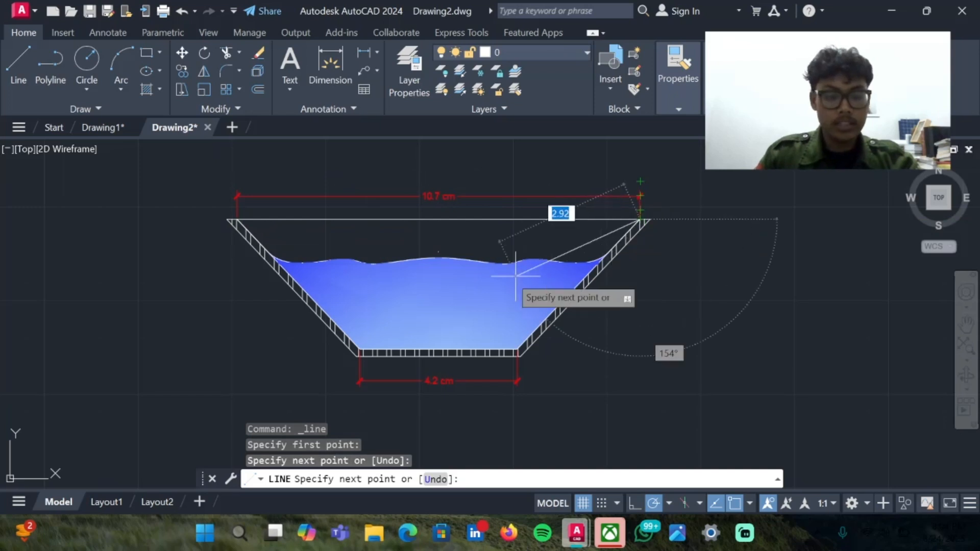
key(Escape)
click(330, 85)
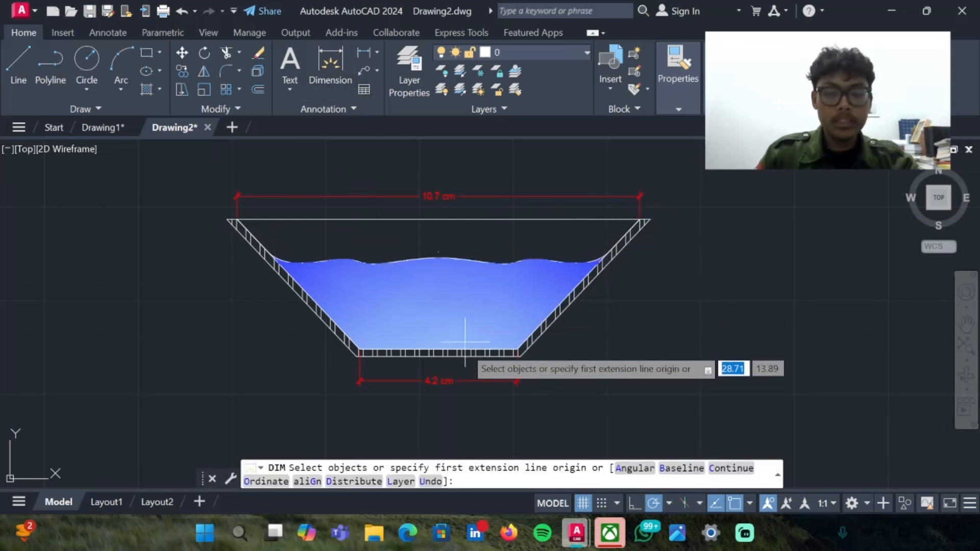
click(439, 349)
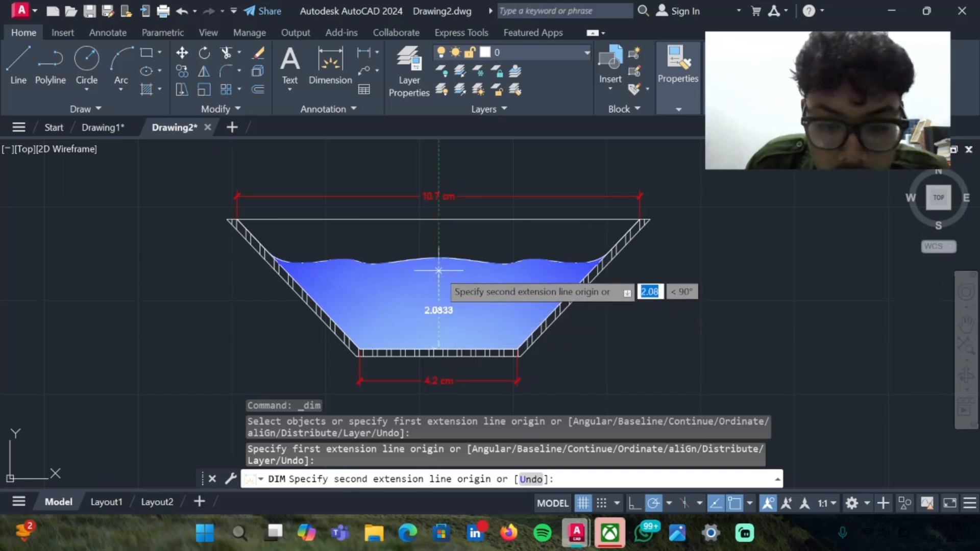
key(Escape)
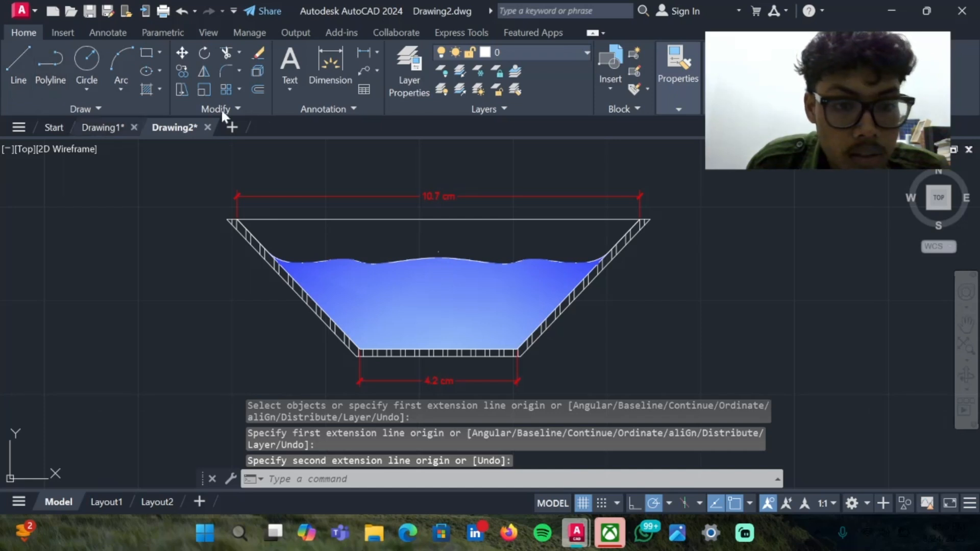
Dimension the channel's height from the inner bottom's midpoint to the top line's midpoint, placing the dimension to the right of the section.
click(323, 76)
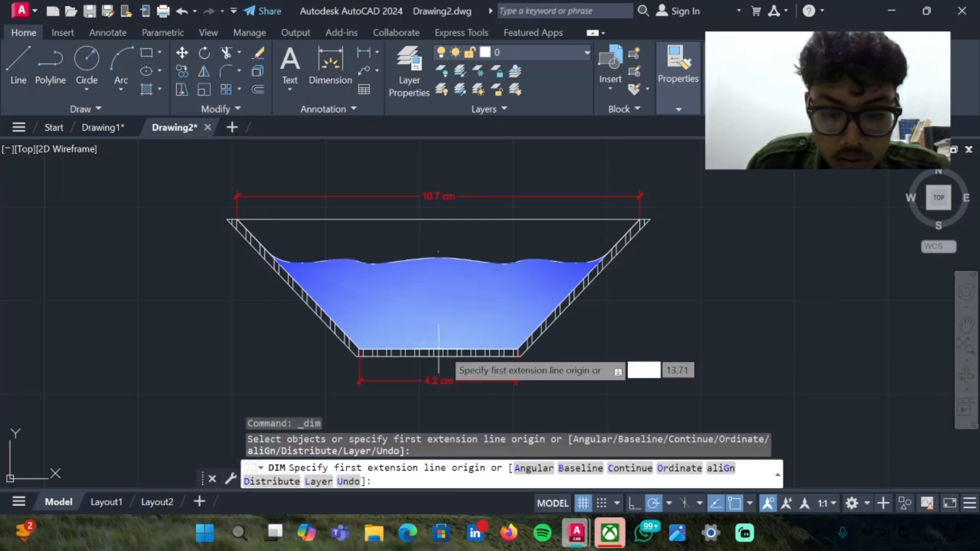
click(438, 349)
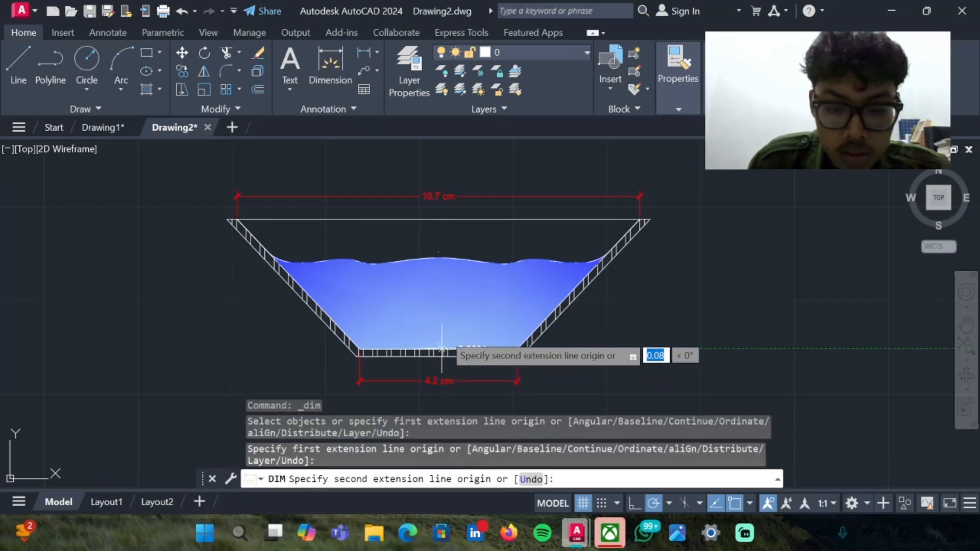
click(439, 219)
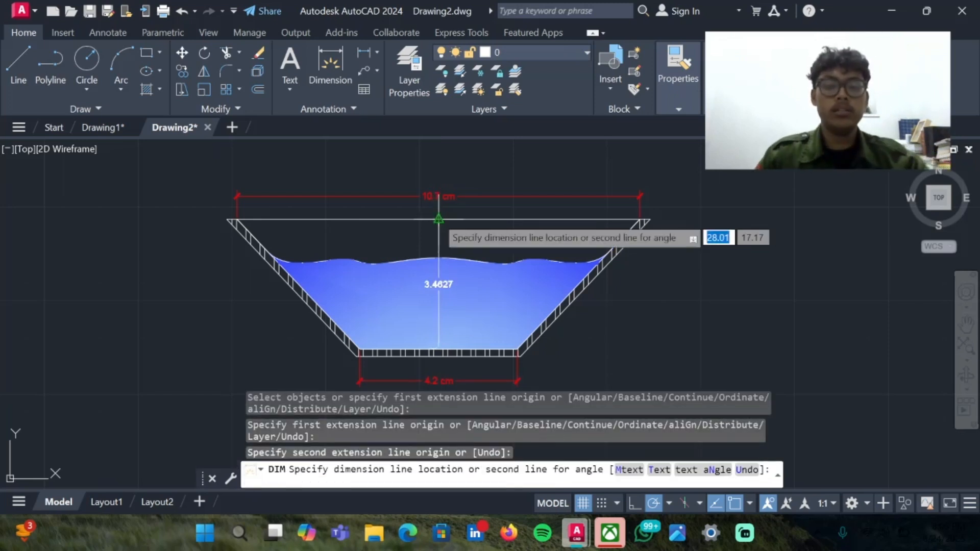
click(691, 245)
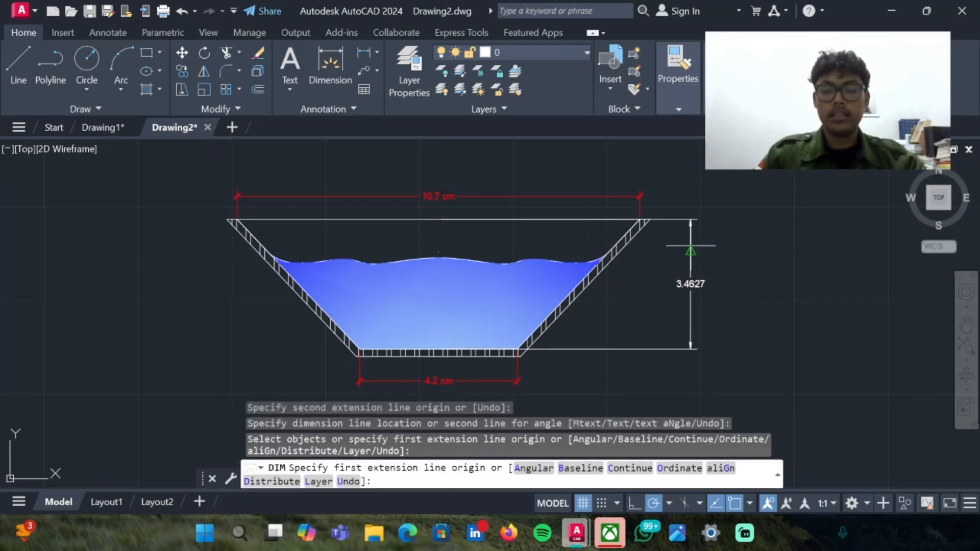
key(Return)
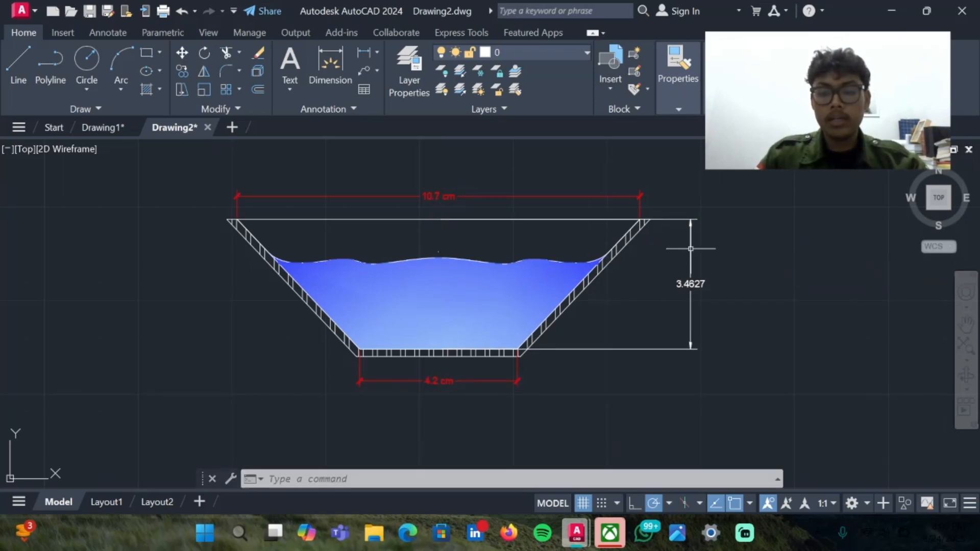
Open the properties of the channel height dimension.
click(691, 249)
right_click(691, 250)
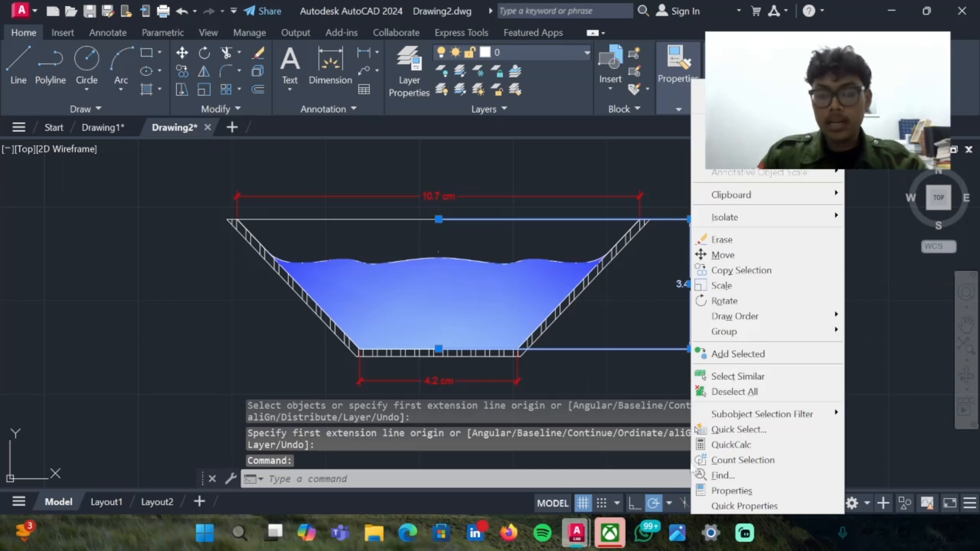
Open the properties of the vertical depth dimension beside the channel and set its color to Red.
click(722, 491)
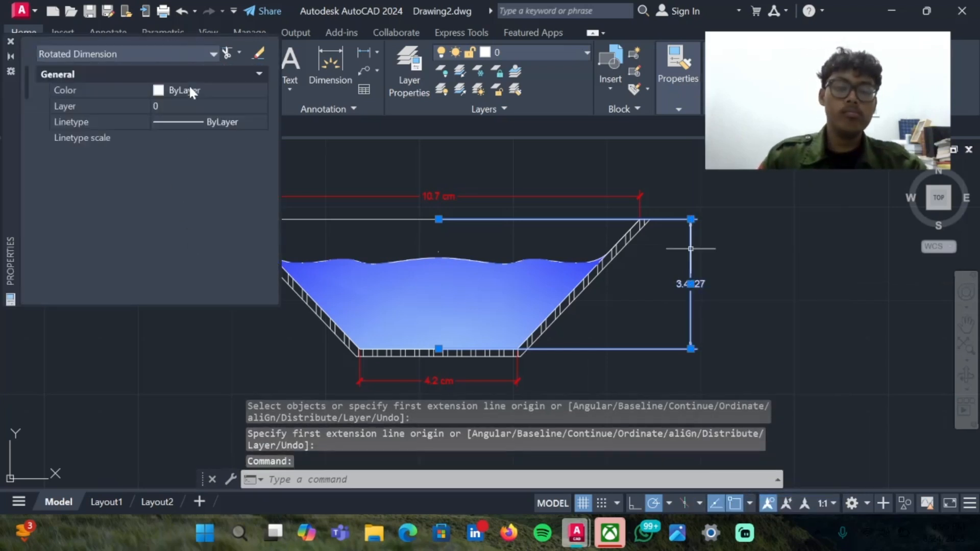
click(223, 95)
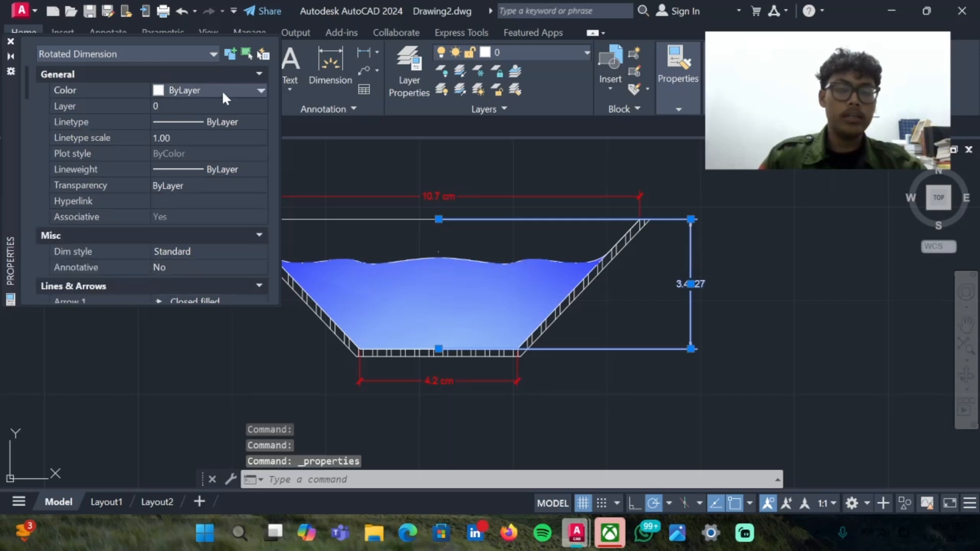
click(221, 91)
click(216, 129)
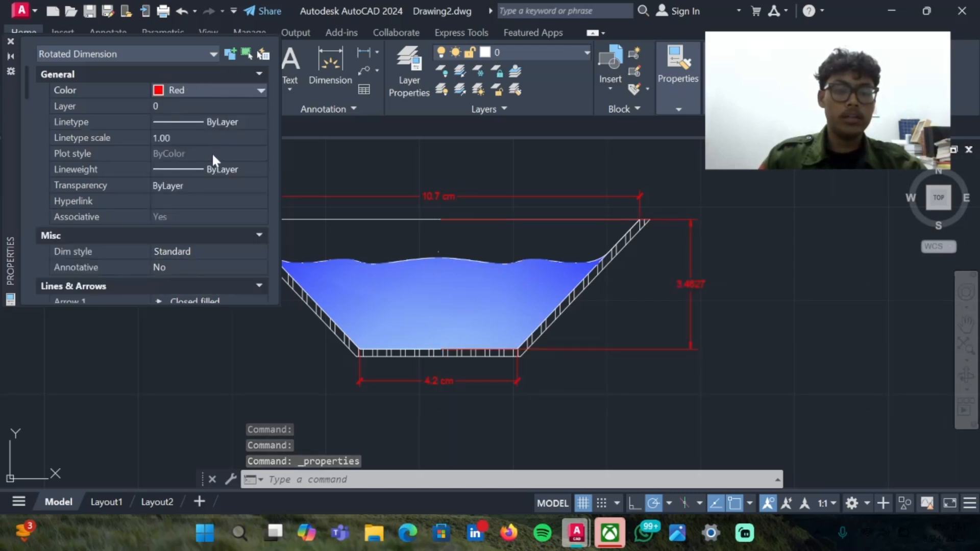
Set both arrowheads of the vertical depth dimension to Architectural tick.
scroll(185, 192, down, 2)
scroll(186, 197, down, 2)
click(204, 175)
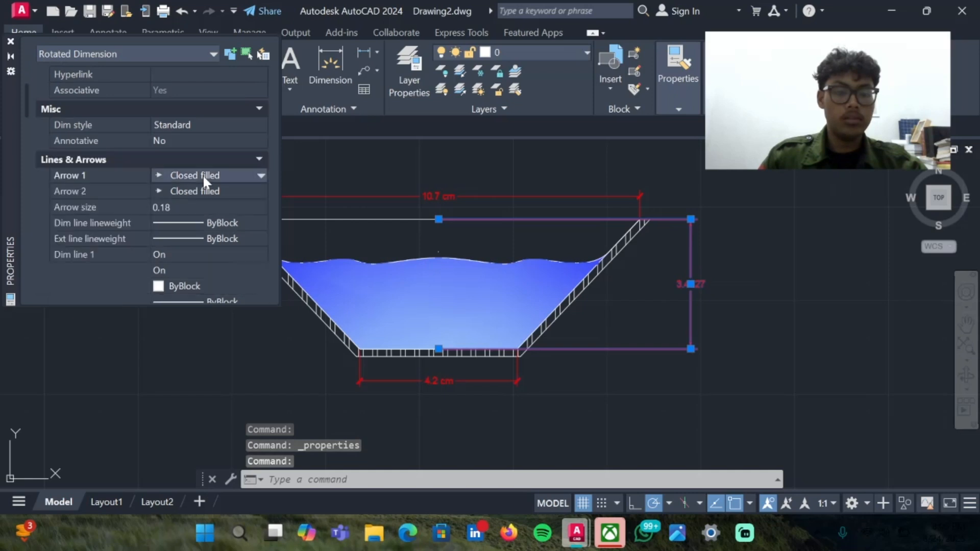
click(207, 176)
click(219, 240)
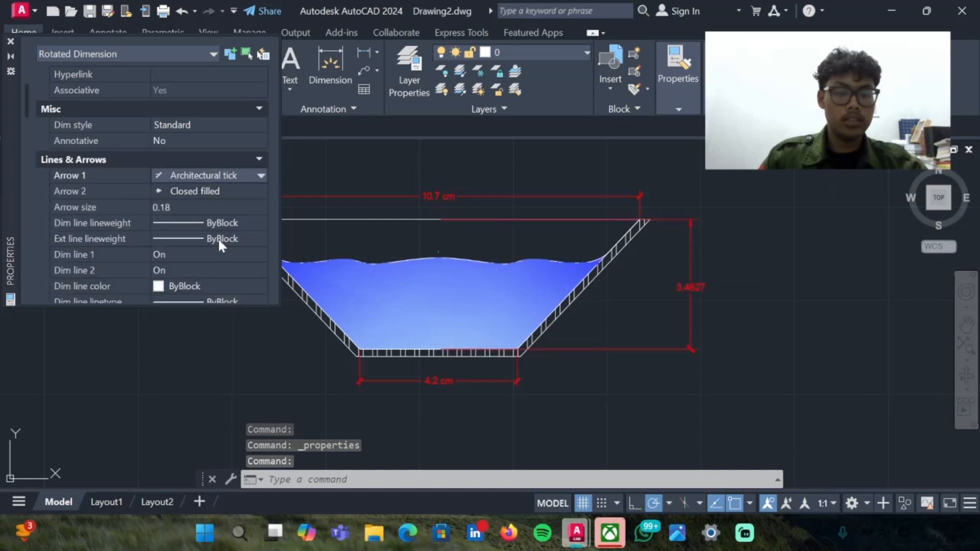
click(238, 190)
click(238, 190)
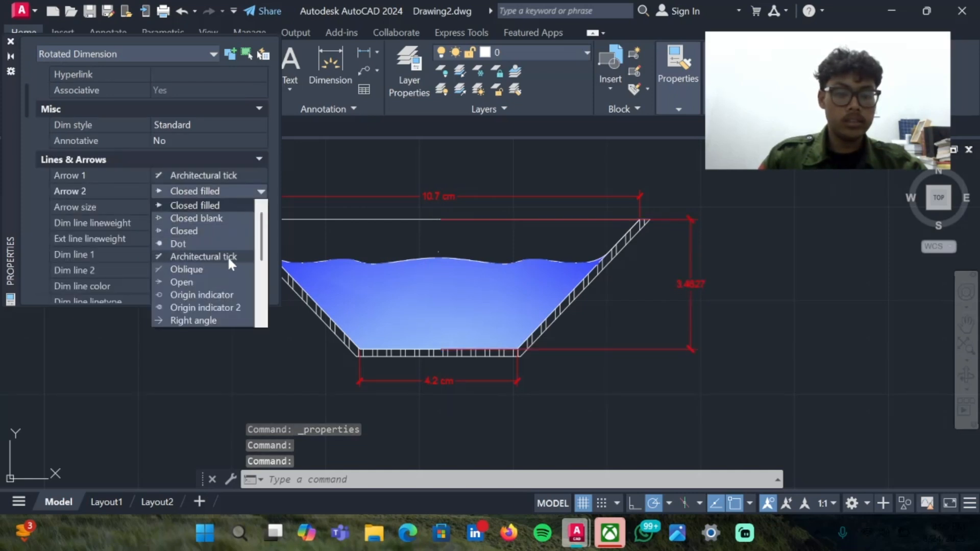
click(227, 256)
click(207, 210)
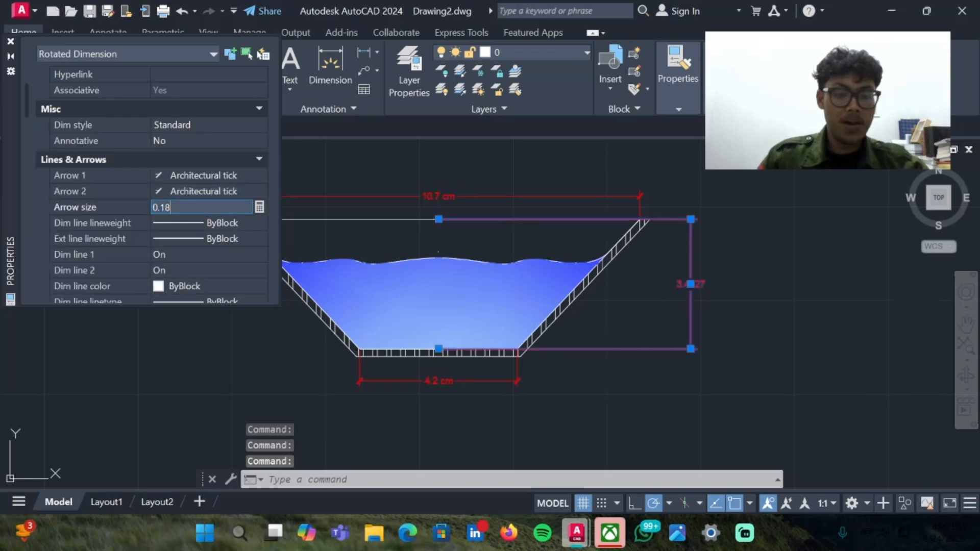
Set the depth dimension's extension line extension to 0.15 and its extension line offset to 0.05, and deselect it.
scroll(205, 225, down, 4)
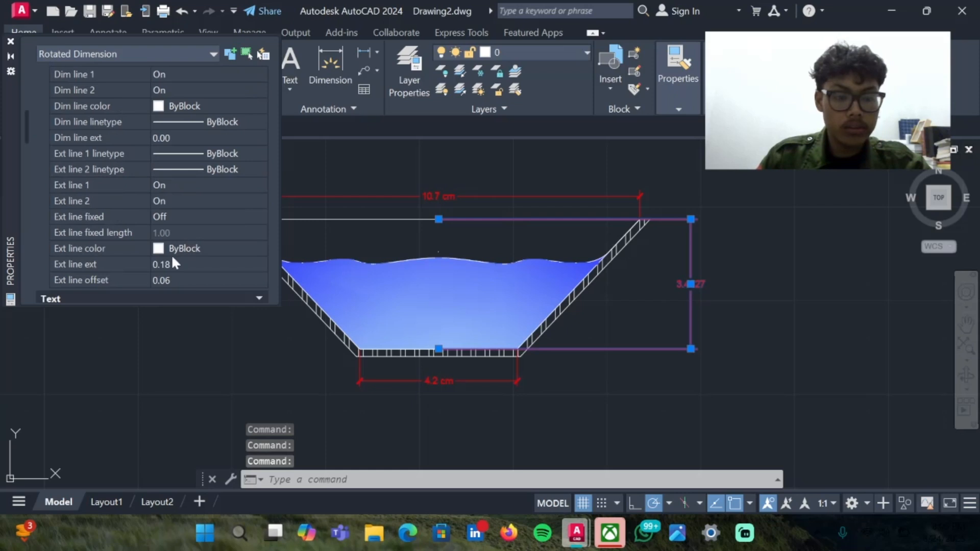
click(172, 264)
text(0.15)
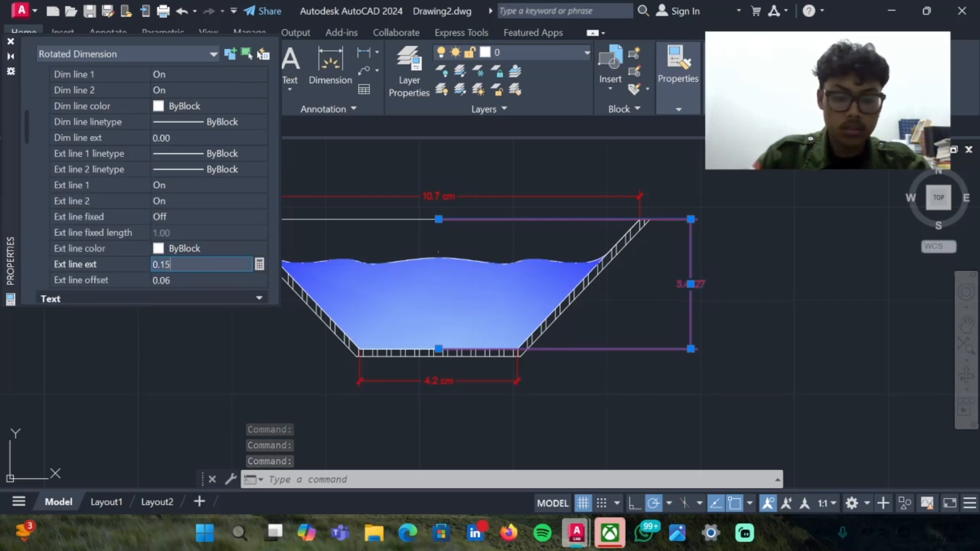
click(176, 281)
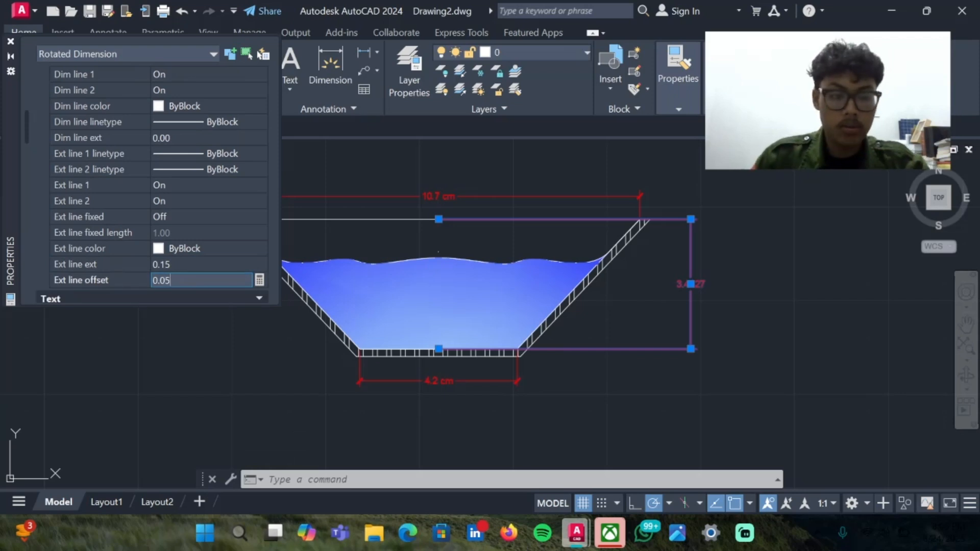
click(11, 41)
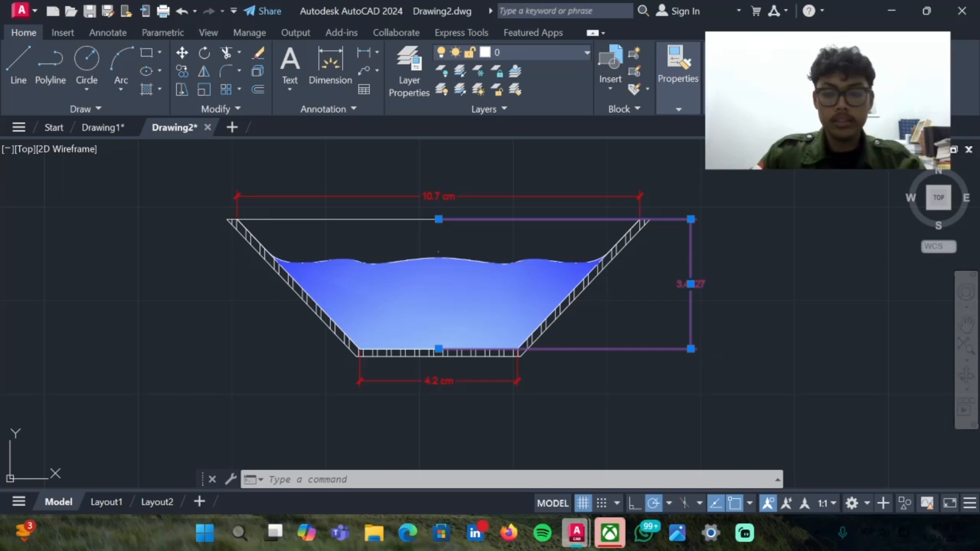
key(Escape)
middle_drag(558, 247, 577, 262)
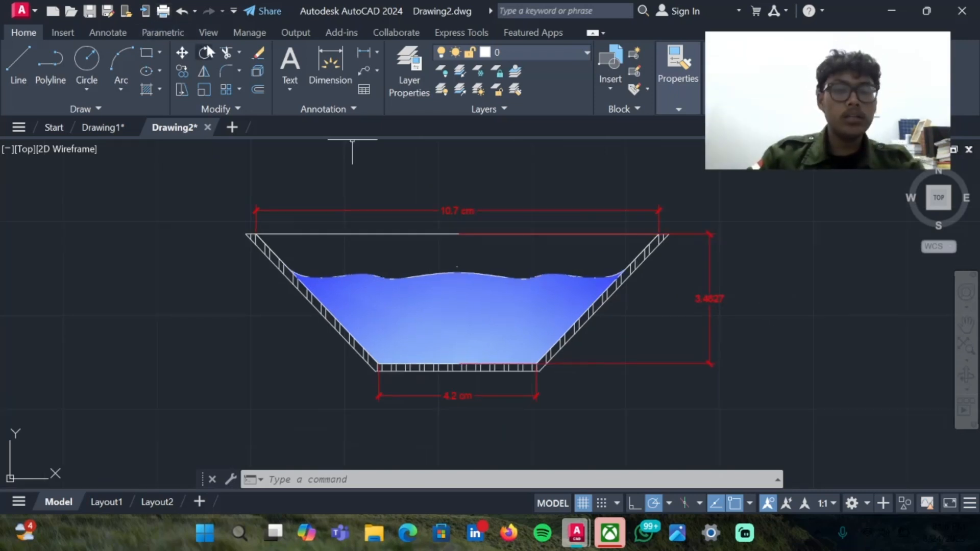
Trim away the horizontal line spanning the channel's top opening between the two walls.
click(227, 53)
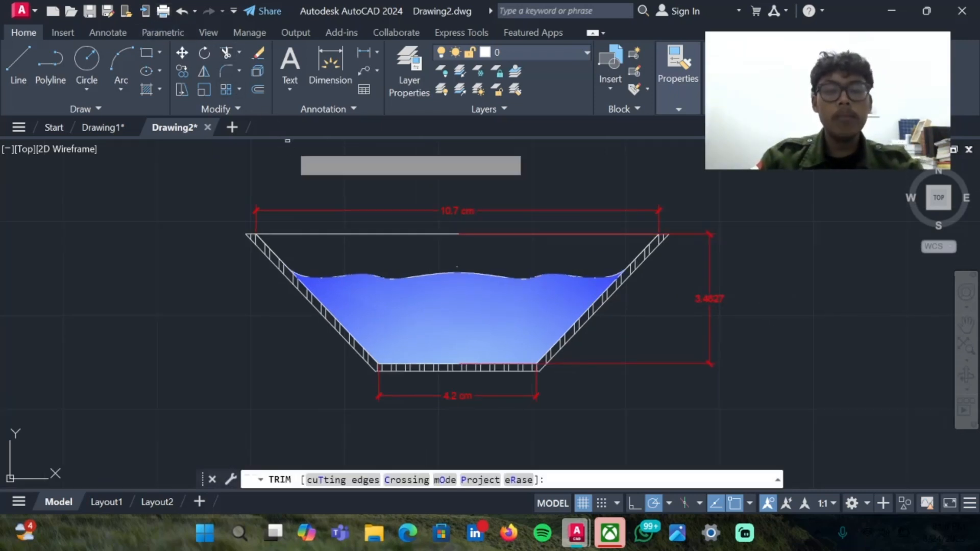
click(346, 234)
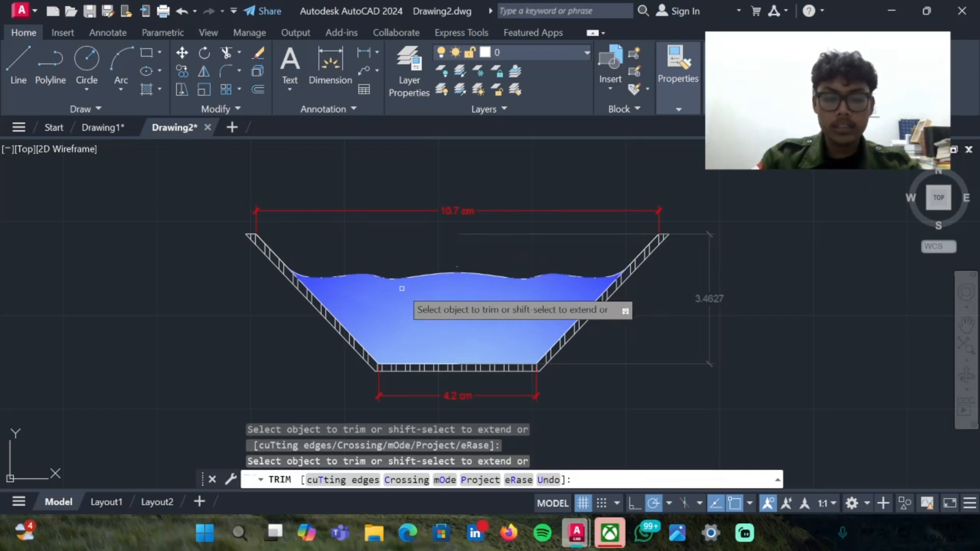
key(Escape)
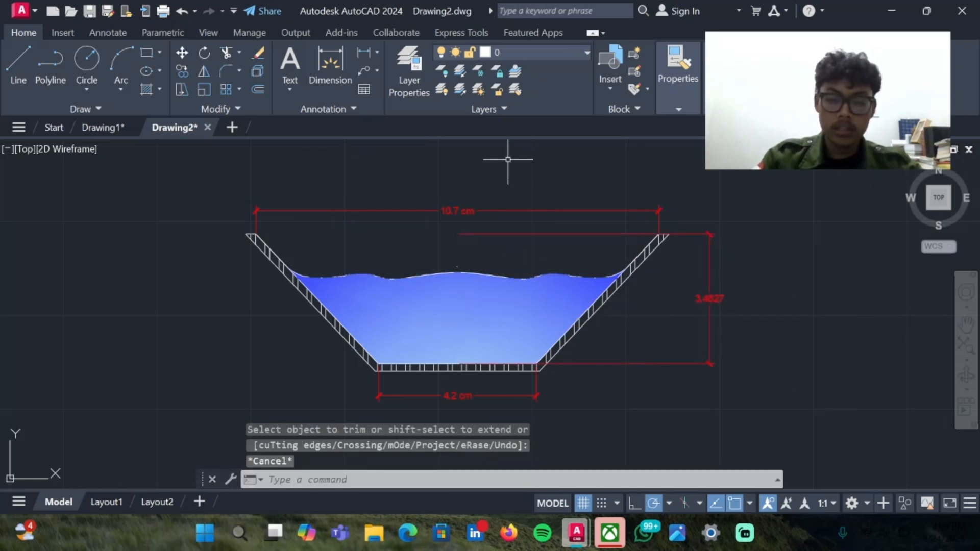
Change the text of the vertical depth dimension to "3.4 cm" and leave text editing.
click(706, 300)
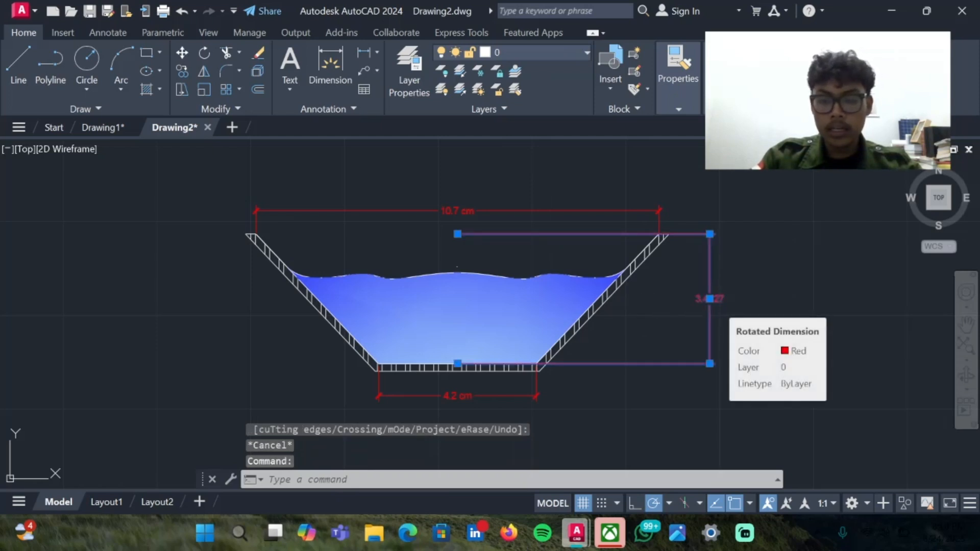
double_click(719, 312)
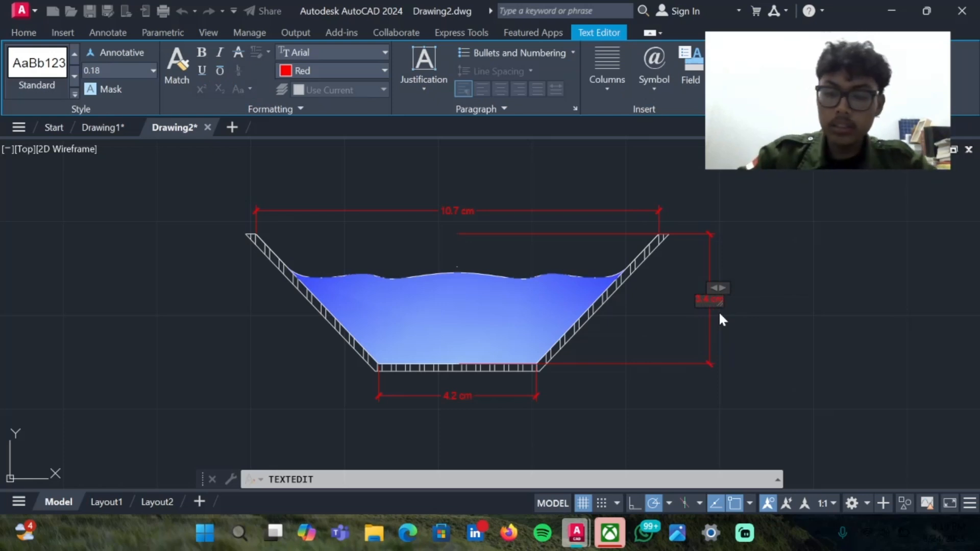
click(788, 232)
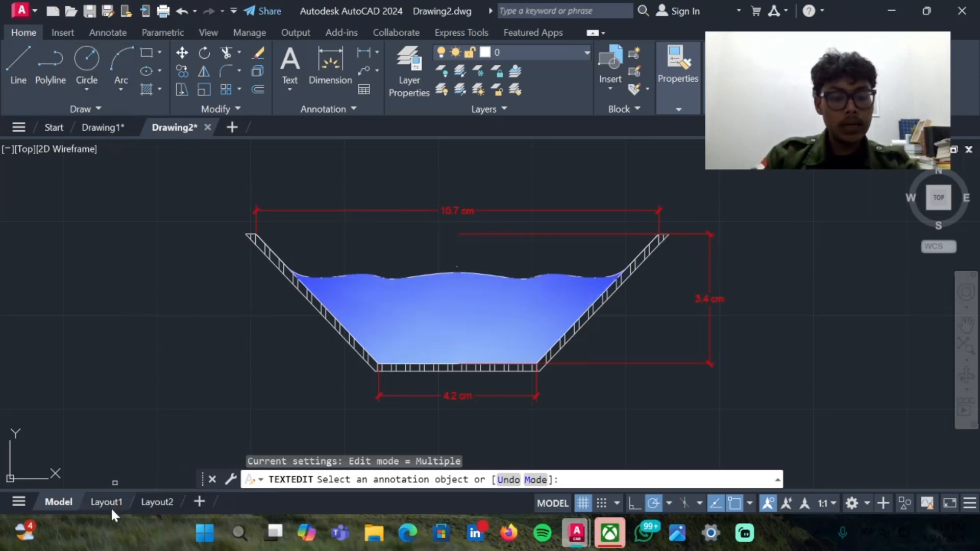
mouse_move(147, 503)
key(Escape)
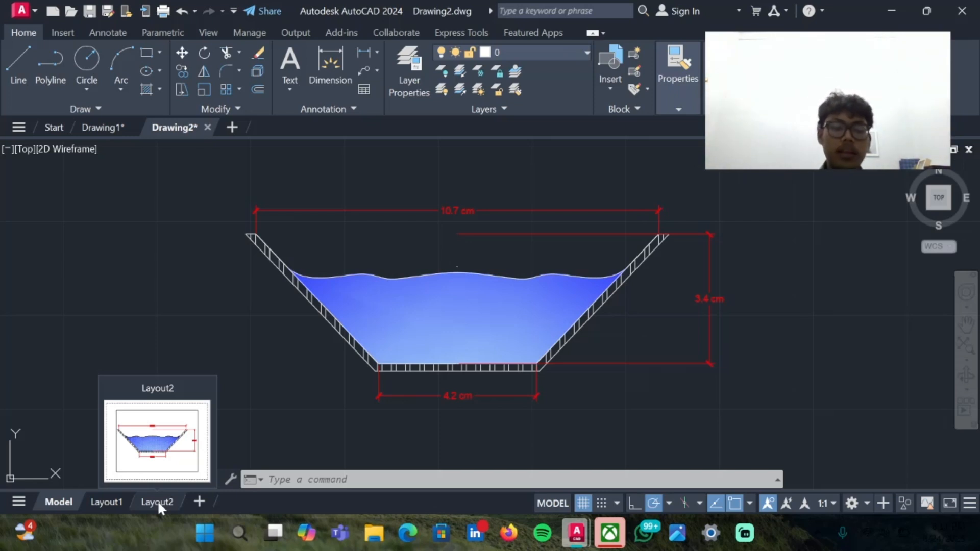
Switch to Layout2, start a Plot of that single sheet, and select DWG To PDF.pc3 as the plotter.
click(157, 500)
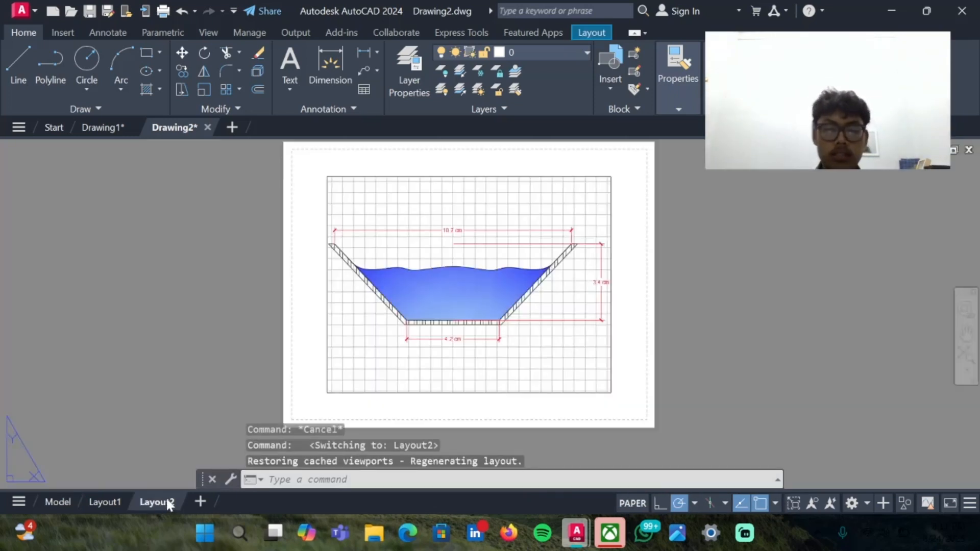
click(162, 11)
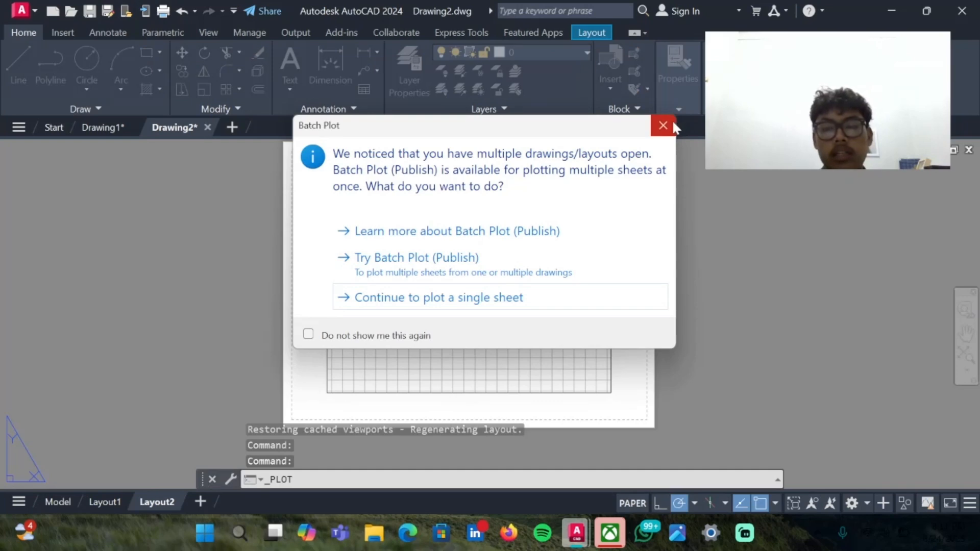
click(663, 125)
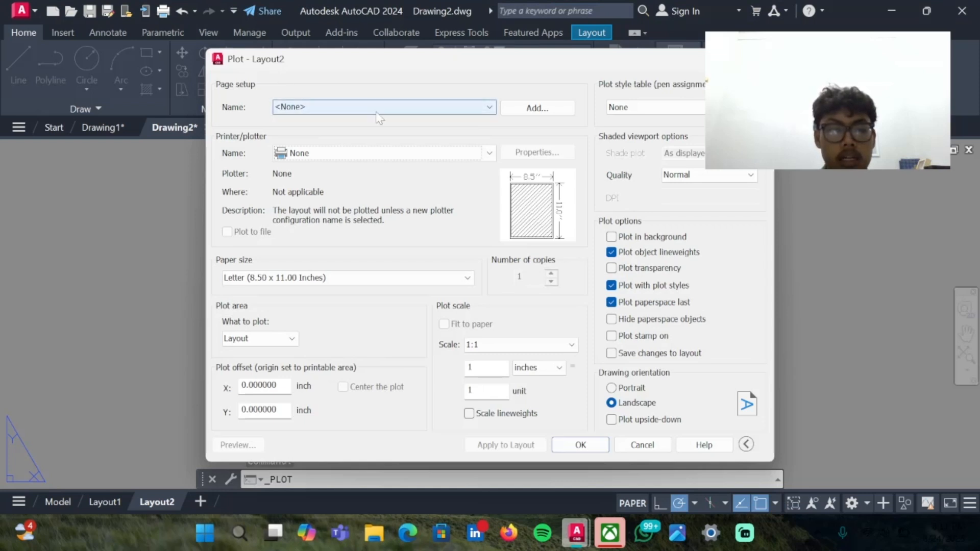
click(369, 151)
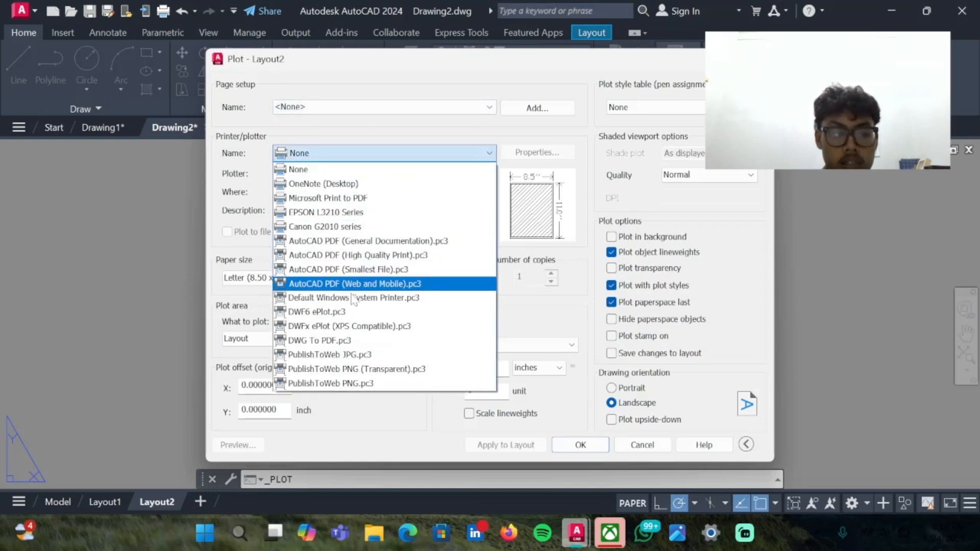
click(357, 341)
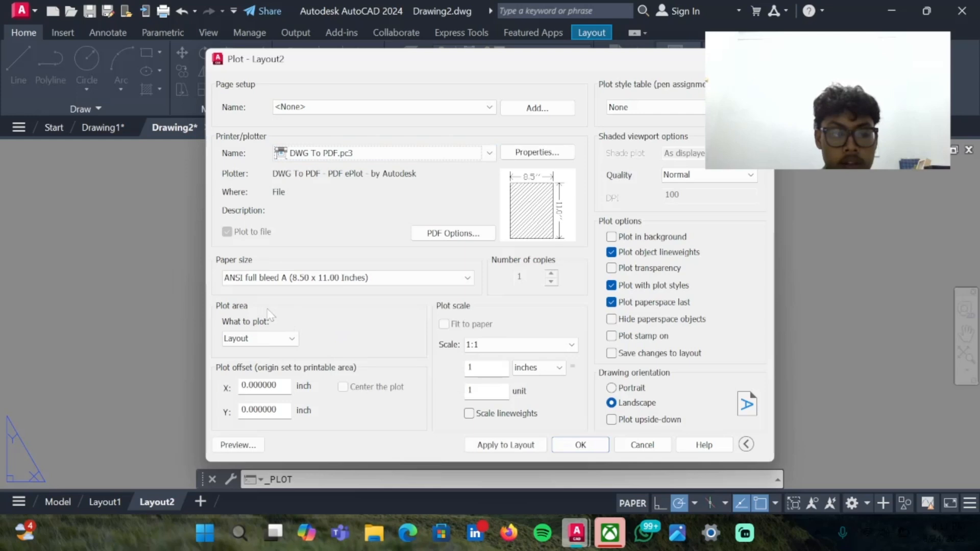
Set the plot area to a window matching the viewport frame on Layout2, with the plot centered.
click(258, 339)
click(265, 382)
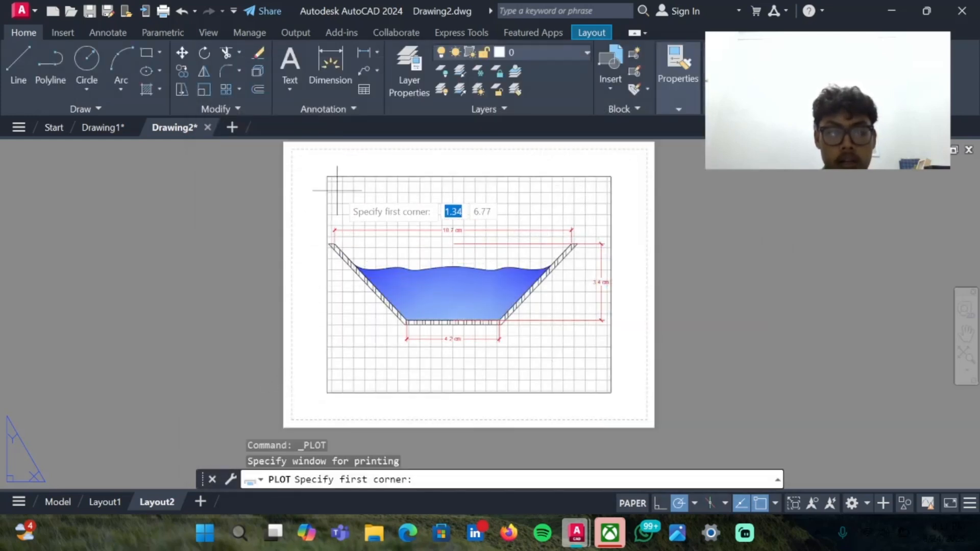
click(328, 177)
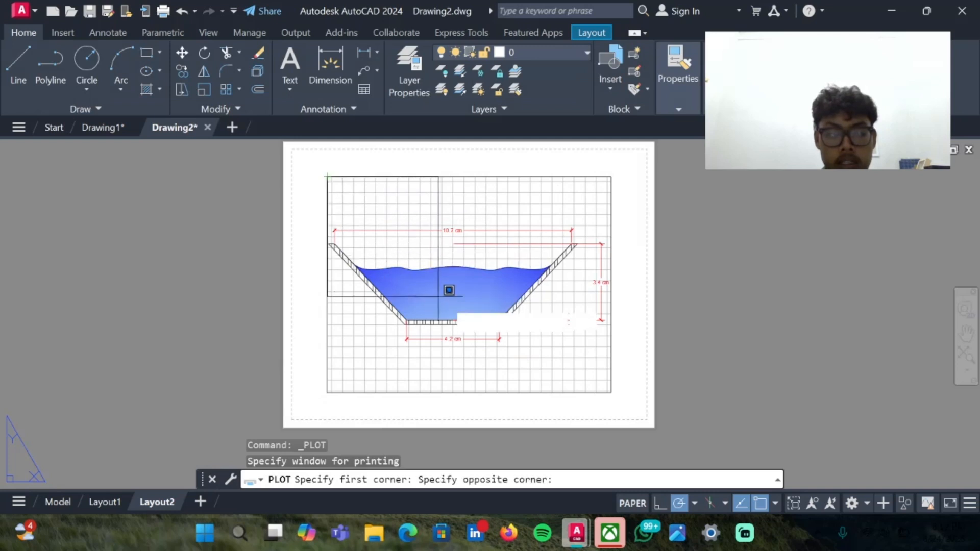
click(610, 392)
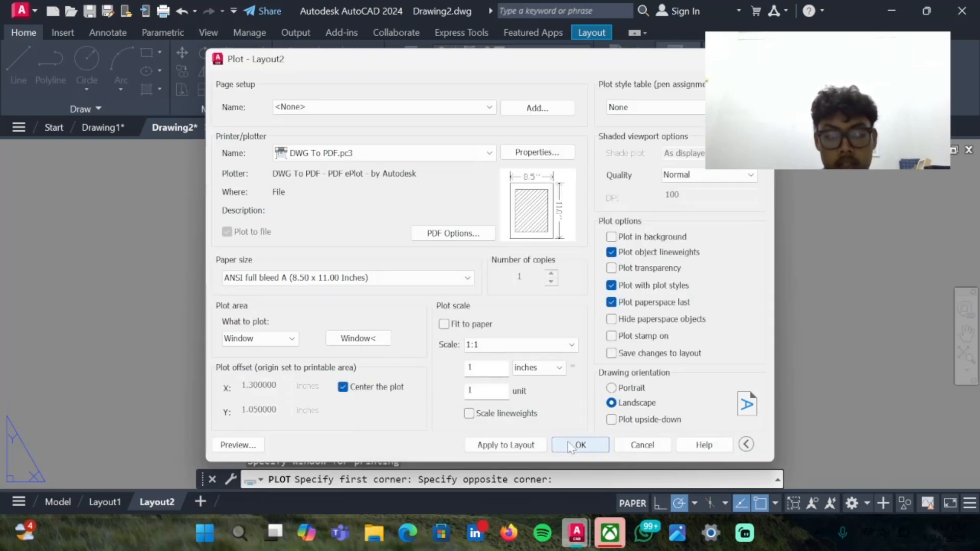
Run the plot and save the PDF in the "acara 1" folder inside the SIL folder.
click(577, 445)
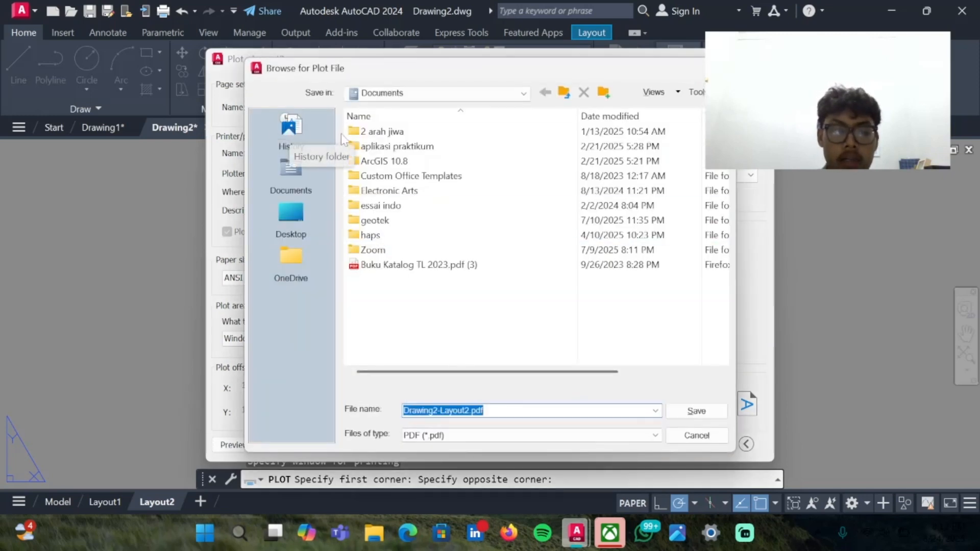
double_click(364, 131)
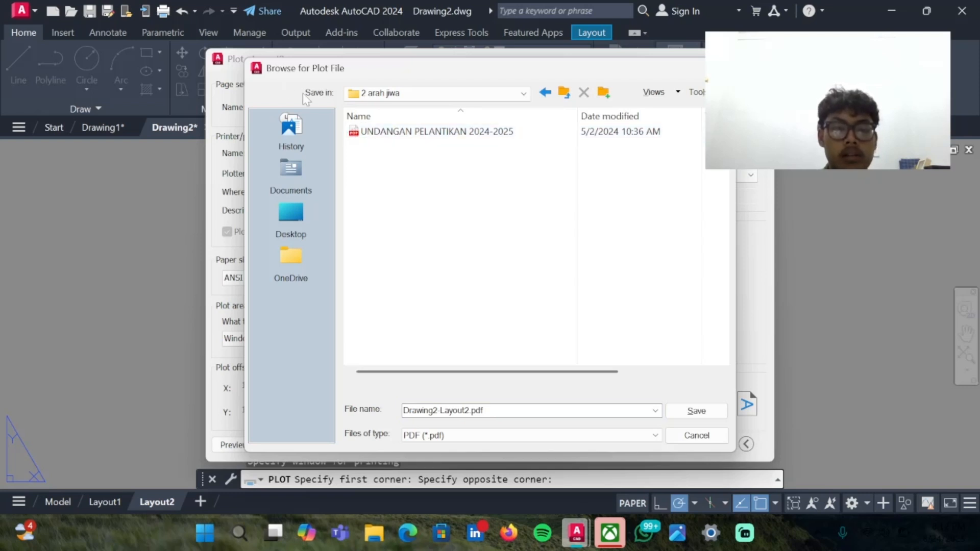
click(300, 261)
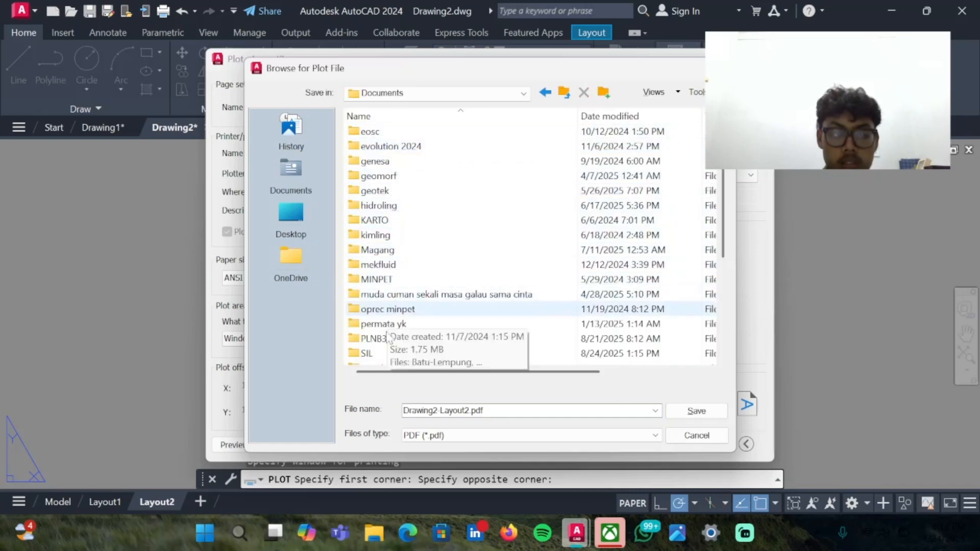
double_click(384, 352)
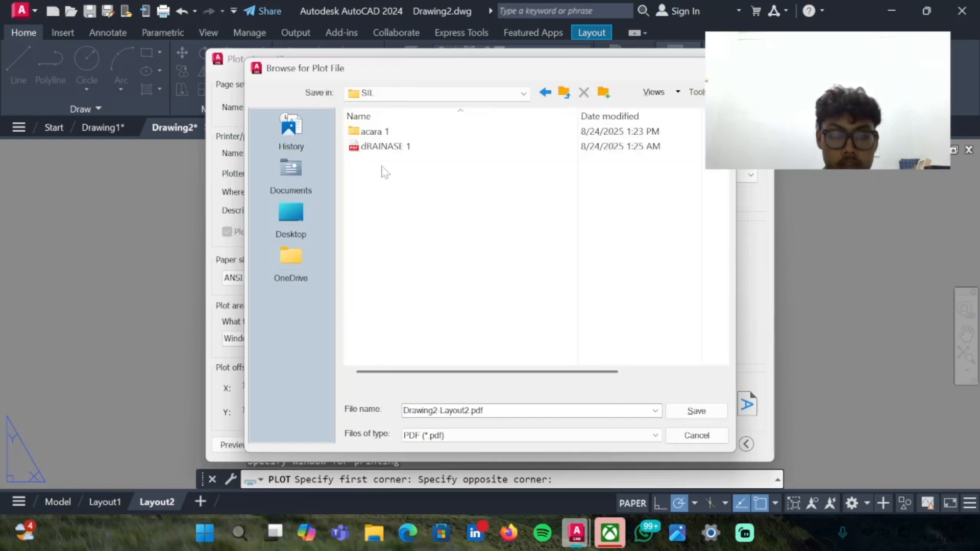
double_click(379, 131)
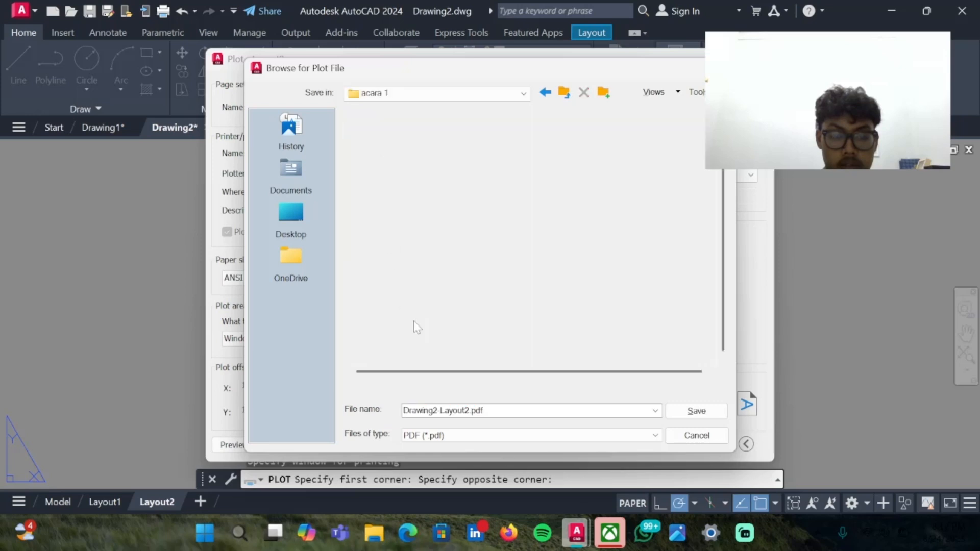
click(695, 412)
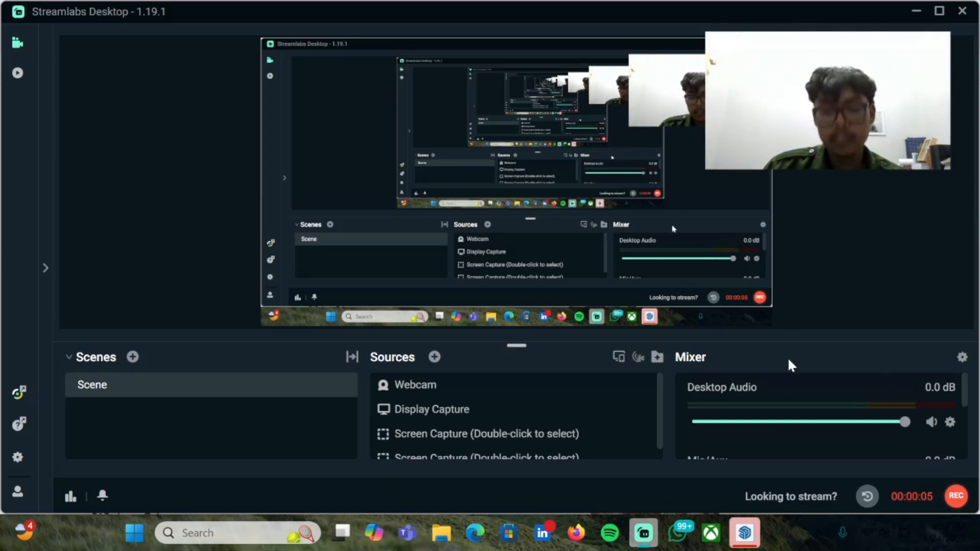
Switch to SketchUp and create a new model from the Simple template in meters.
click(748, 537)
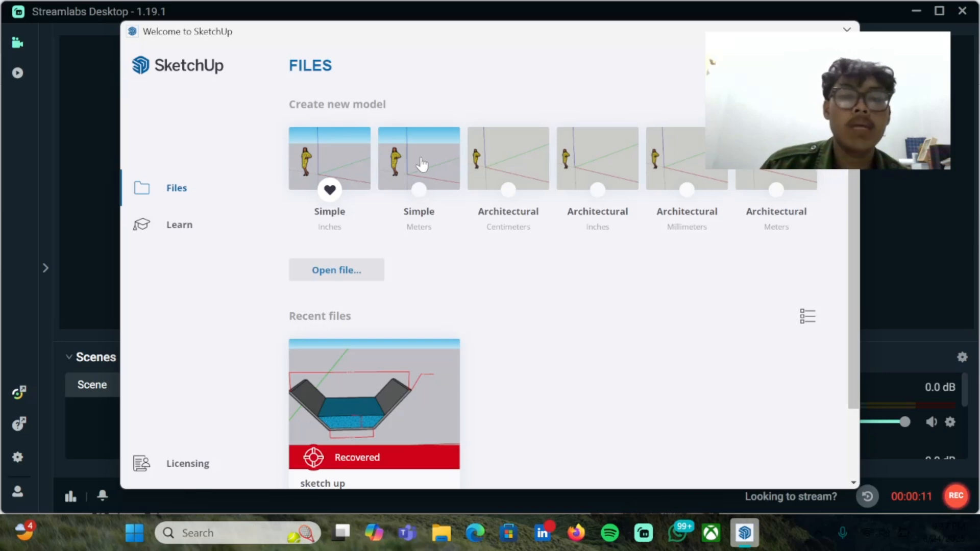
click(422, 163)
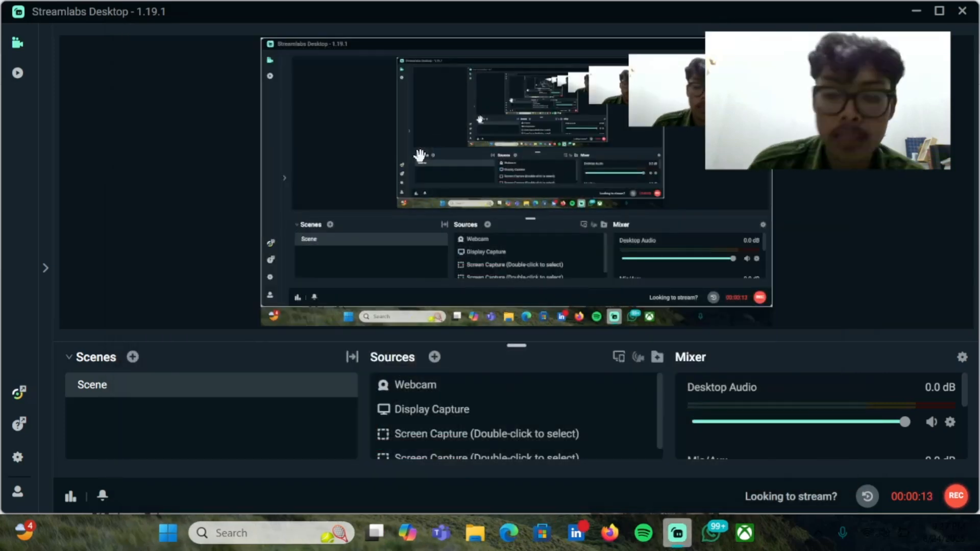
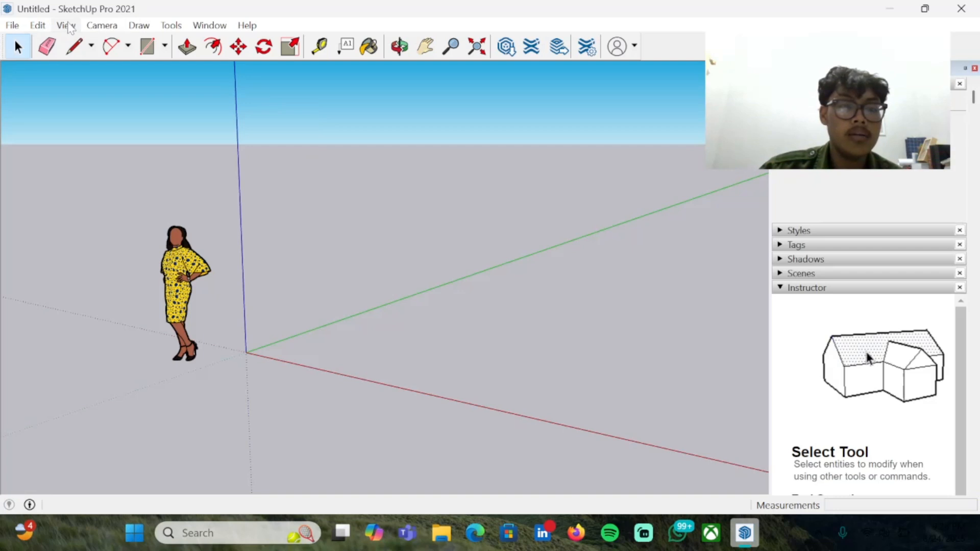
Hide the Getting Started toolbar and show the Large Tool Set, Trimble Connect and Views toolbars.
click(67, 25)
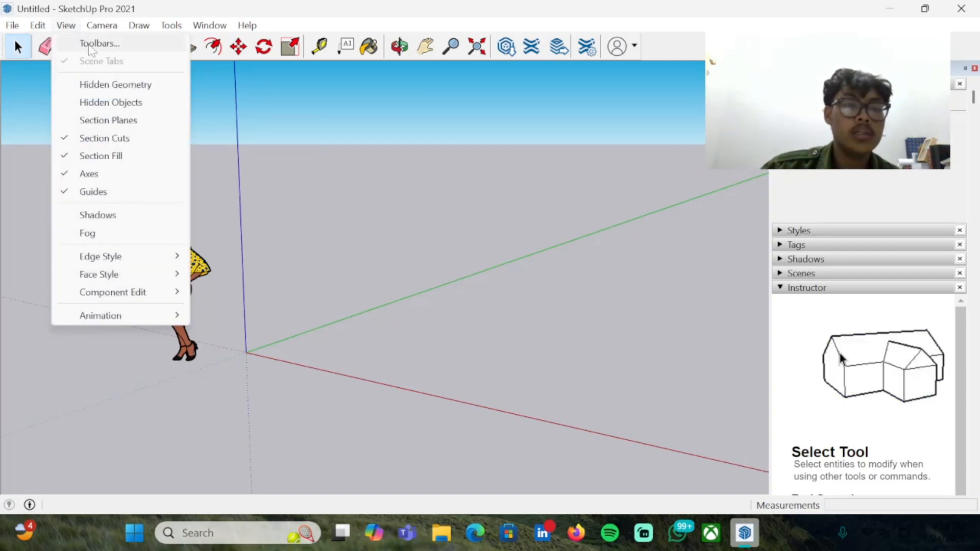
click(97, 44)
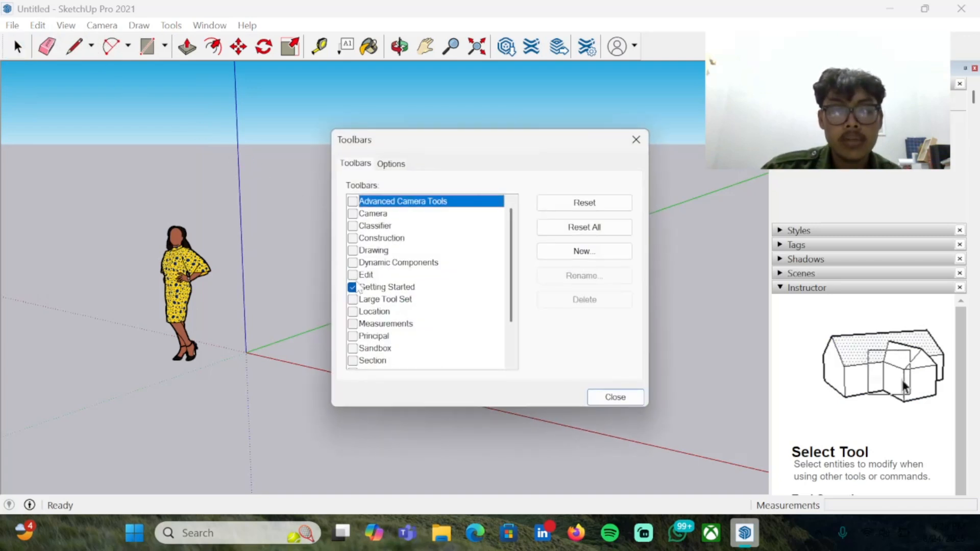
click(352, 287)
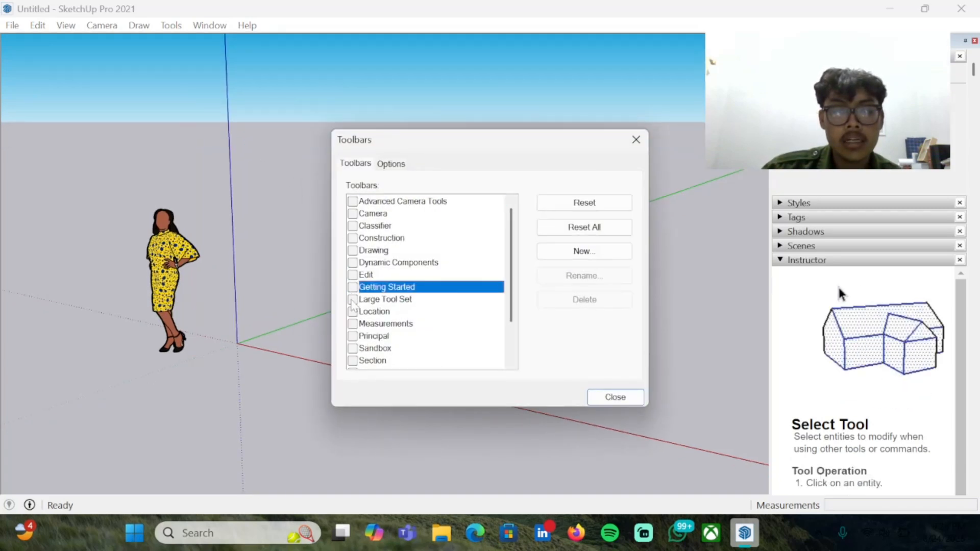
click(352, 299)
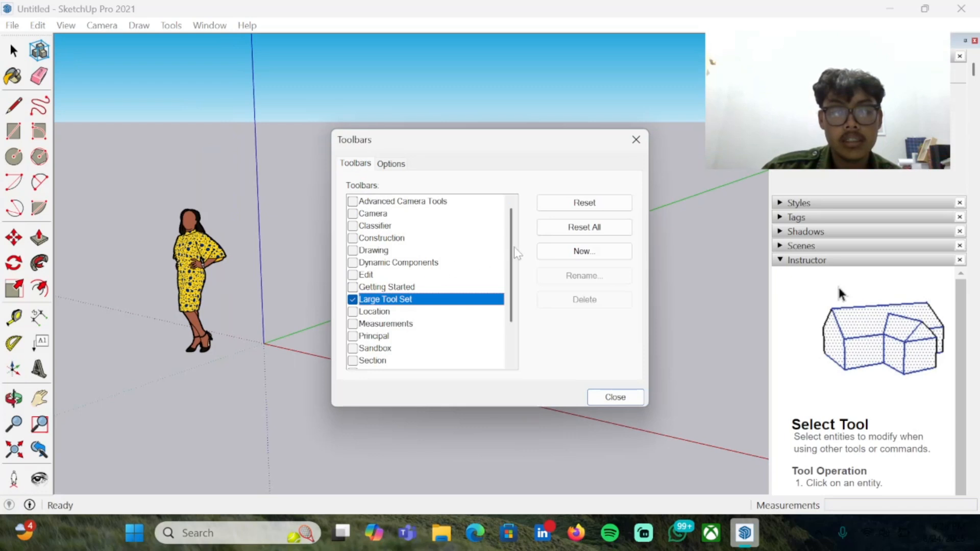
scroll(513, 246, down, 3)
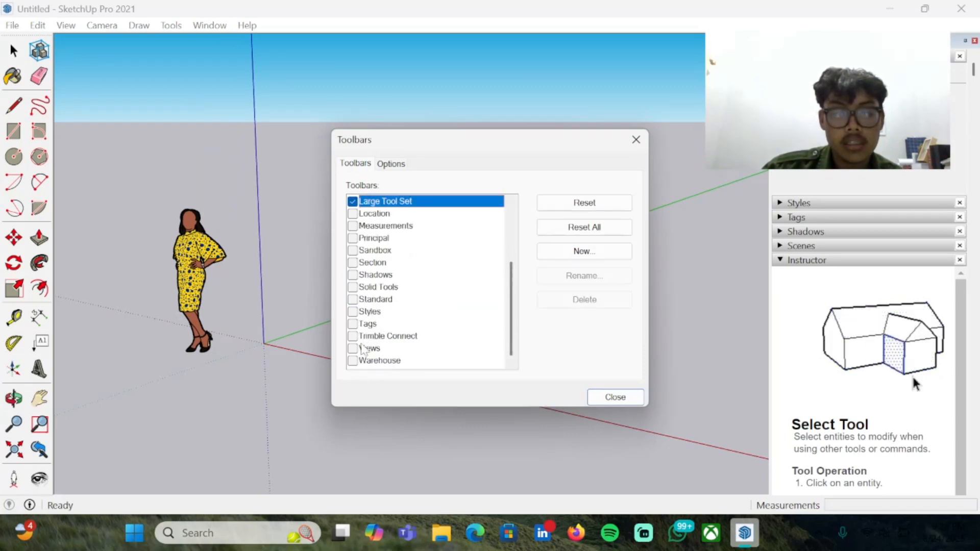
click(352, 336)
click(352, 348)
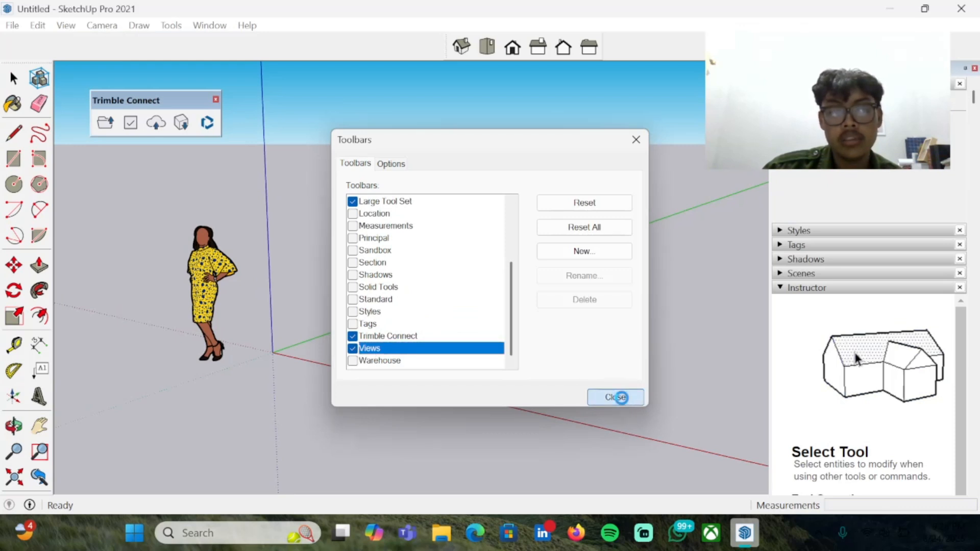
click(614, 397)
Disable length snapping in the model's units settings.
click(214, 26)
click(305, 3)
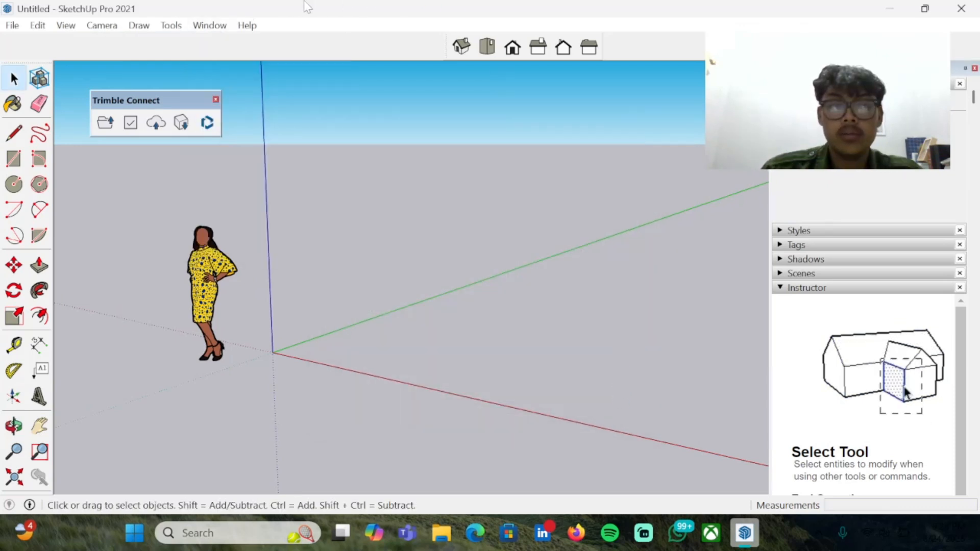
click(215, 25)
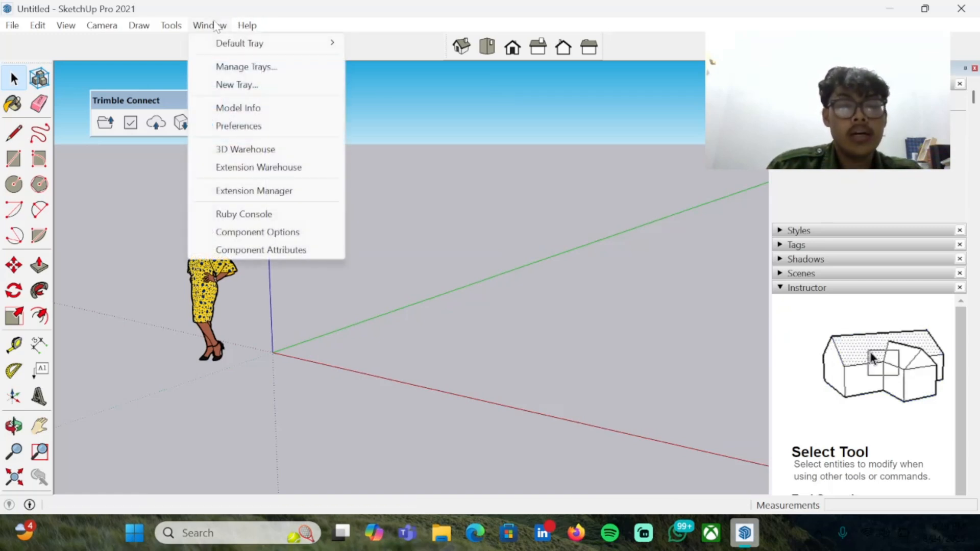
click(244, 110)
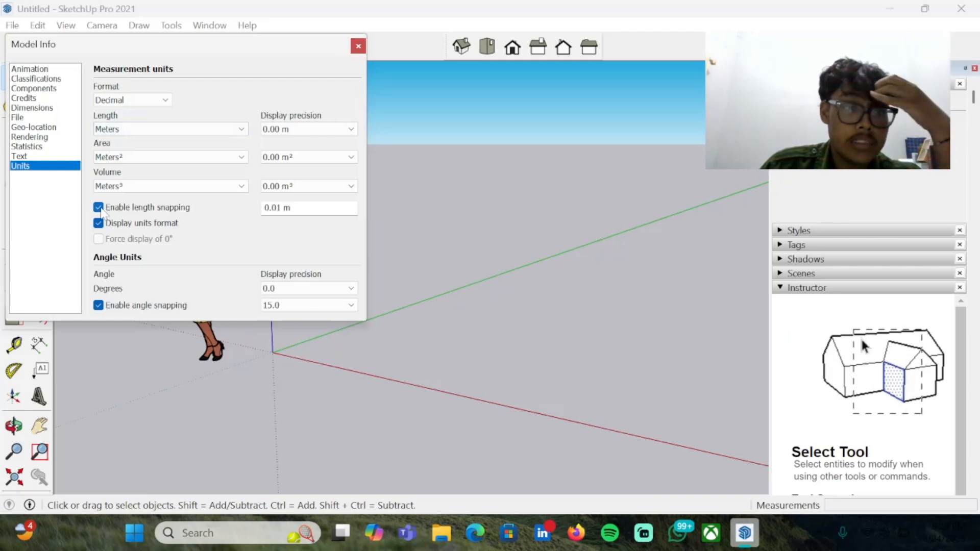
click(98, 207)
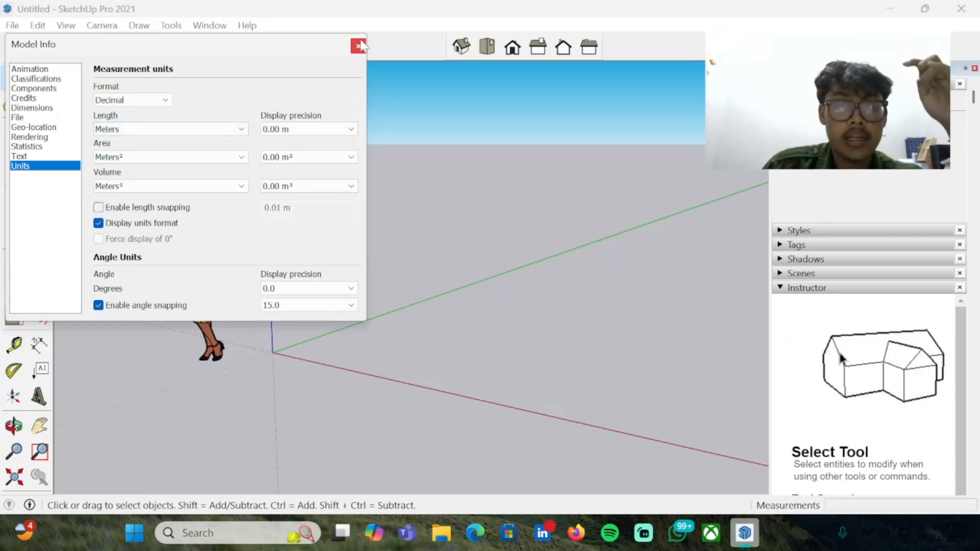
click(358, 46)
Draw an 11 m line parallel to the red axis as the channel's top edge.
middle_drag(346, 203, 532, 161)
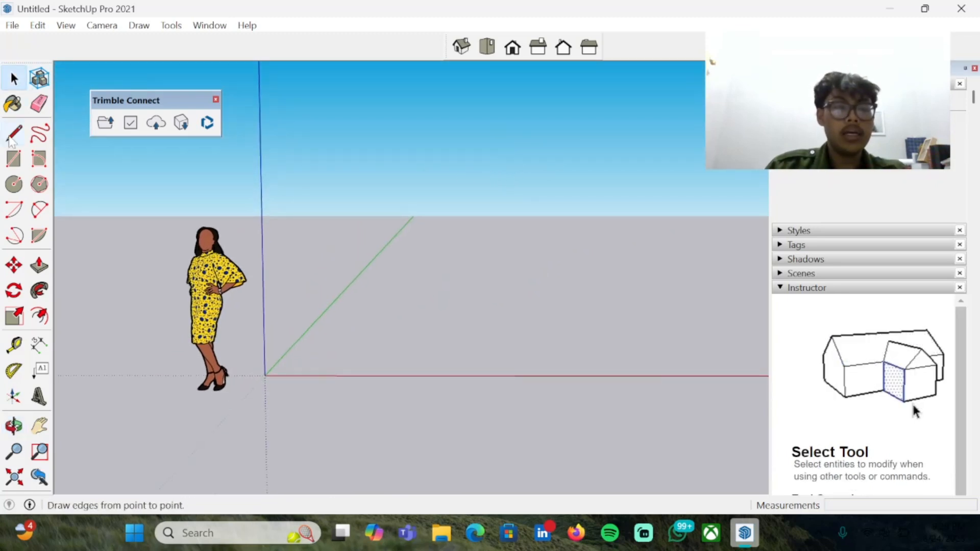
click(12, 136)
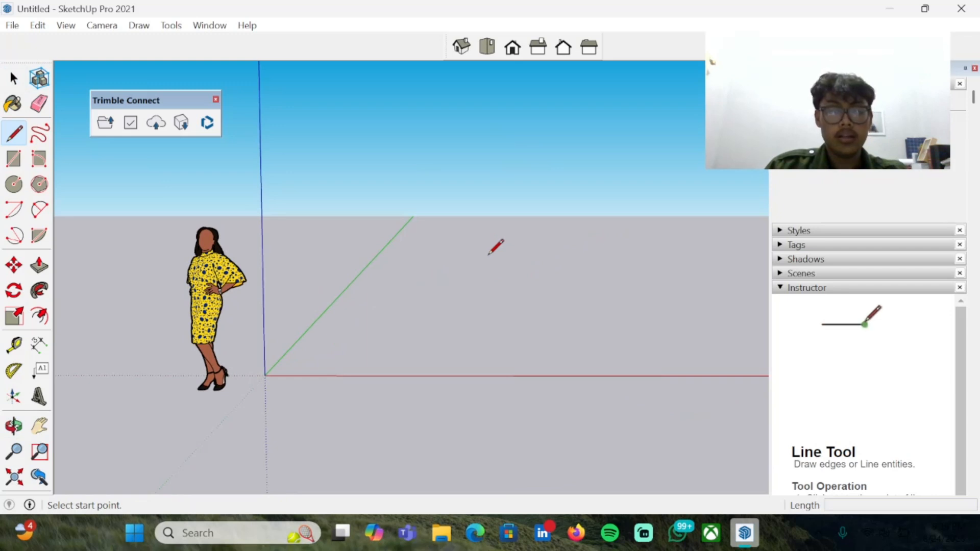
scroll(493, 247, down, 4)
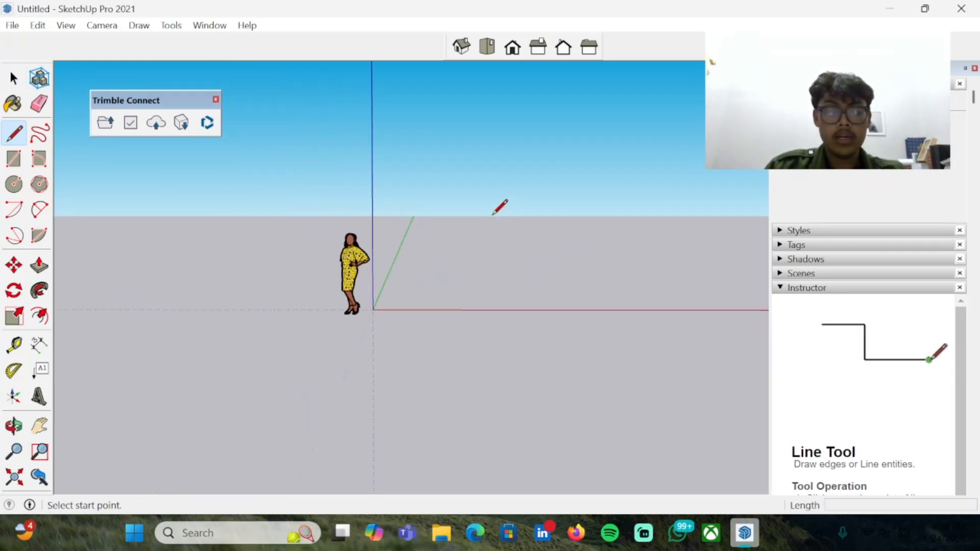
middle_drag(525, 188, 377, 283)
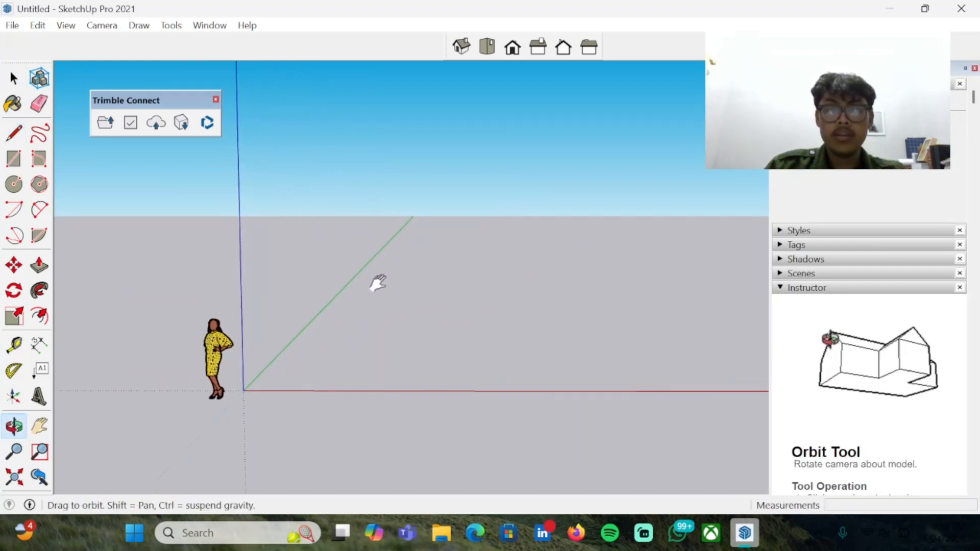
click(397, 199)
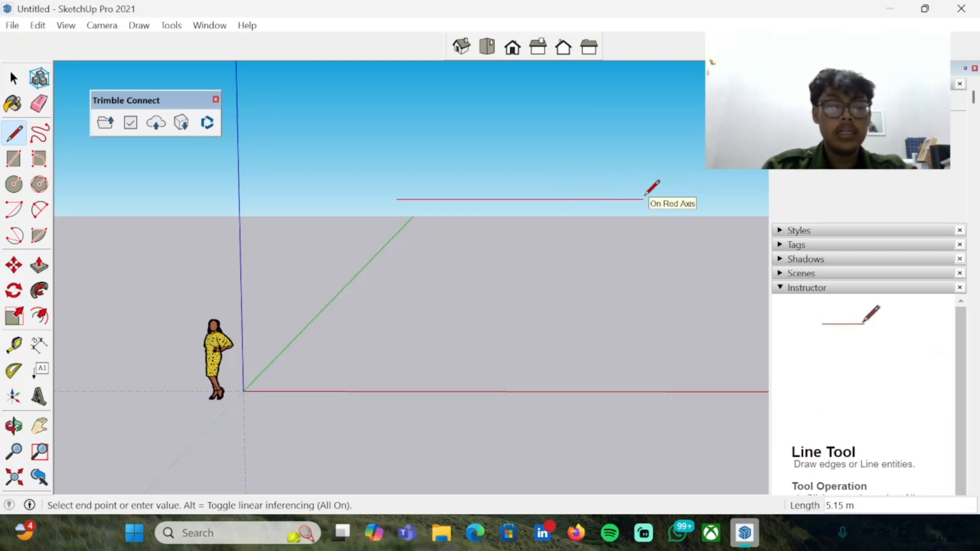
key(Return)
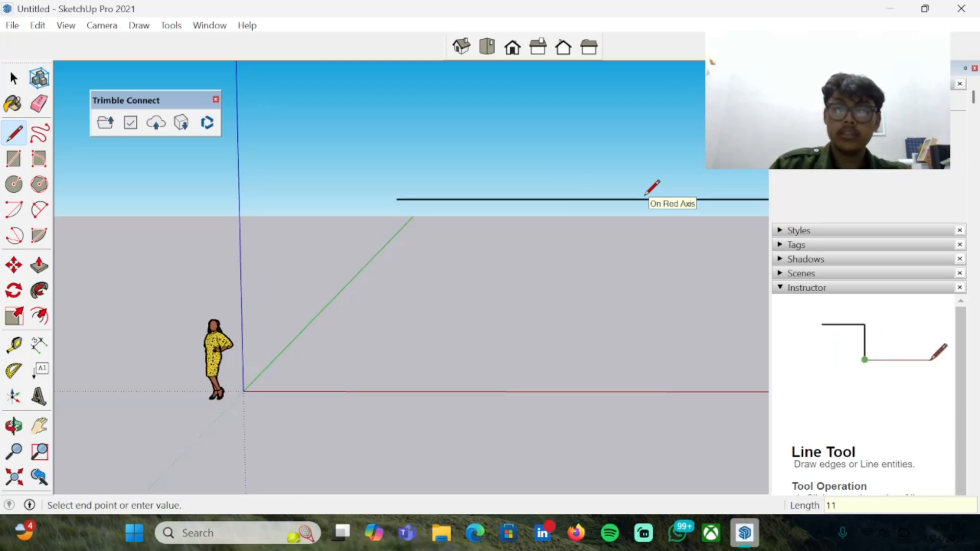
key(Escape)
Draw a 3.6 m vertical line down along the blue axis from the top edge's midpoint.
scroll(599, 221, up, 1)
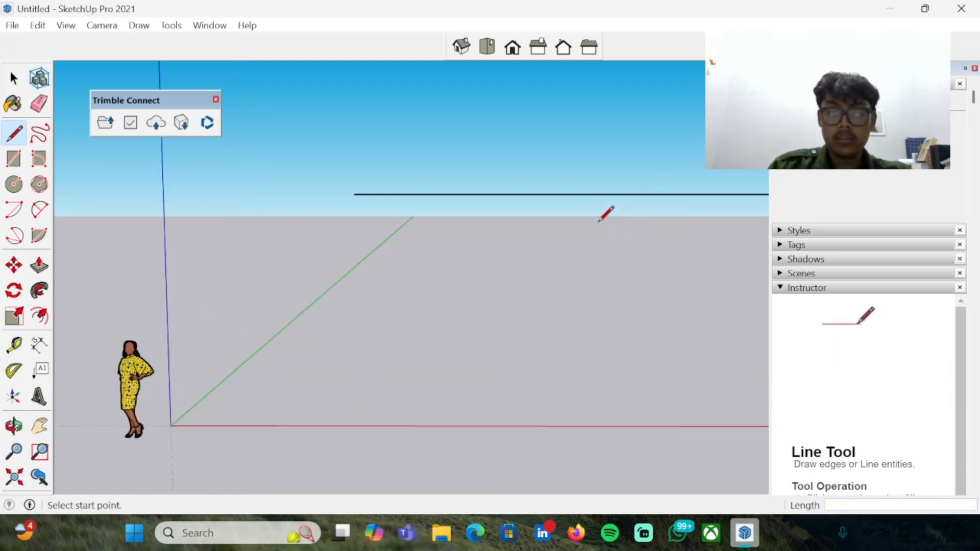
scroll(600, 221, down, 2)
middle_drag(612, 174, 667, 209)
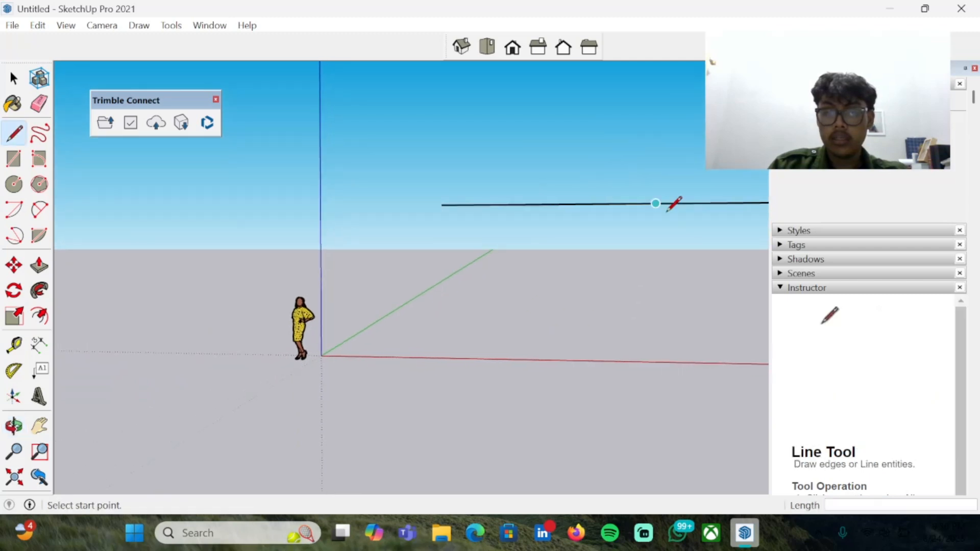
middle_drag(718, 288, 561, 273)
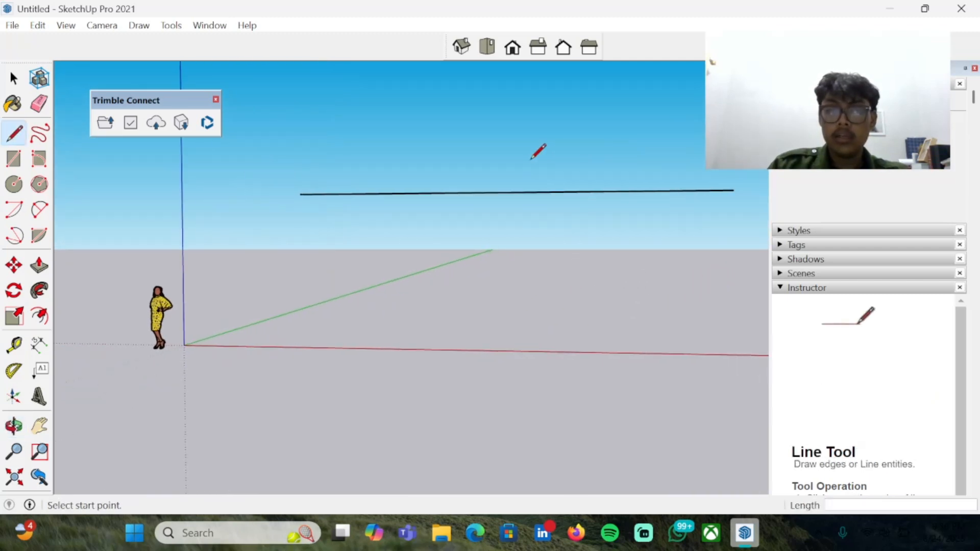
click(509, 192)
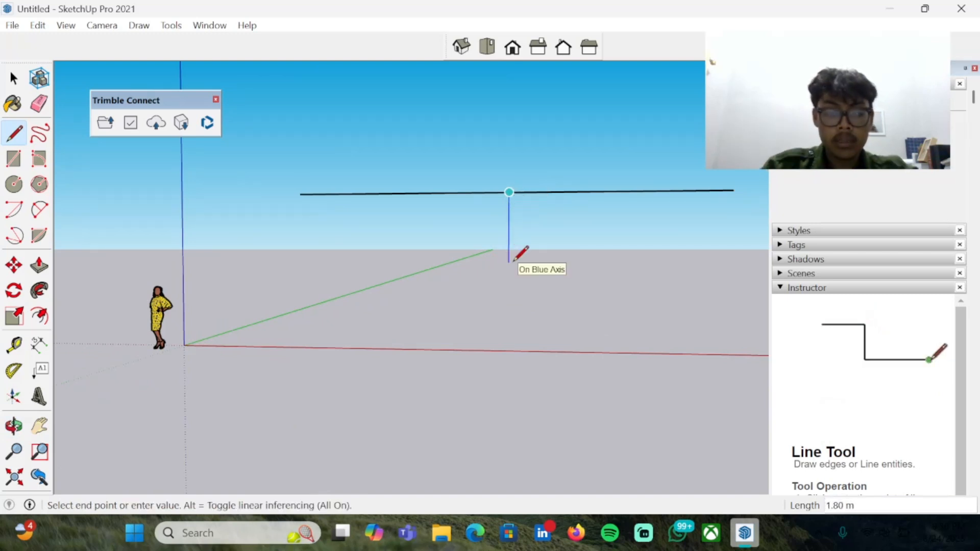
text(3.6)
key(Return)
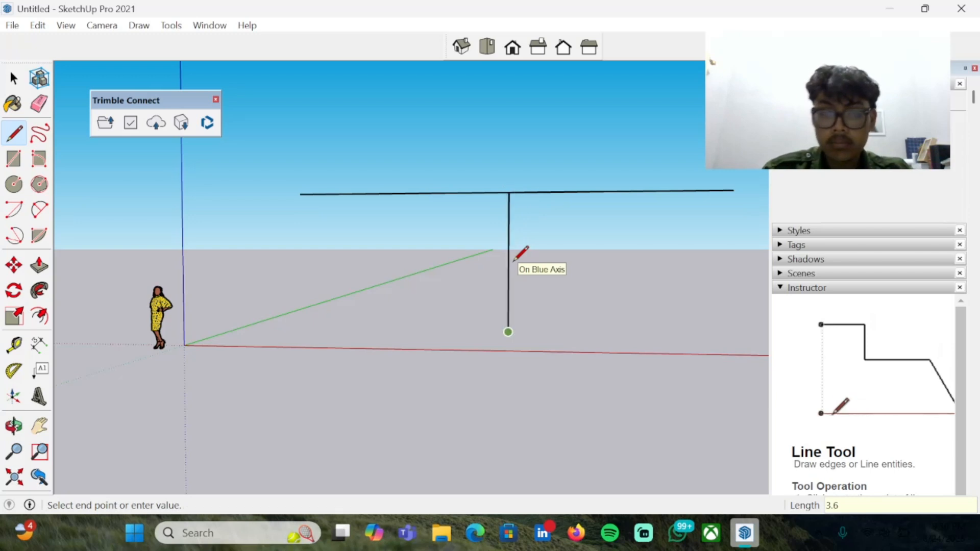
click(508, 331)
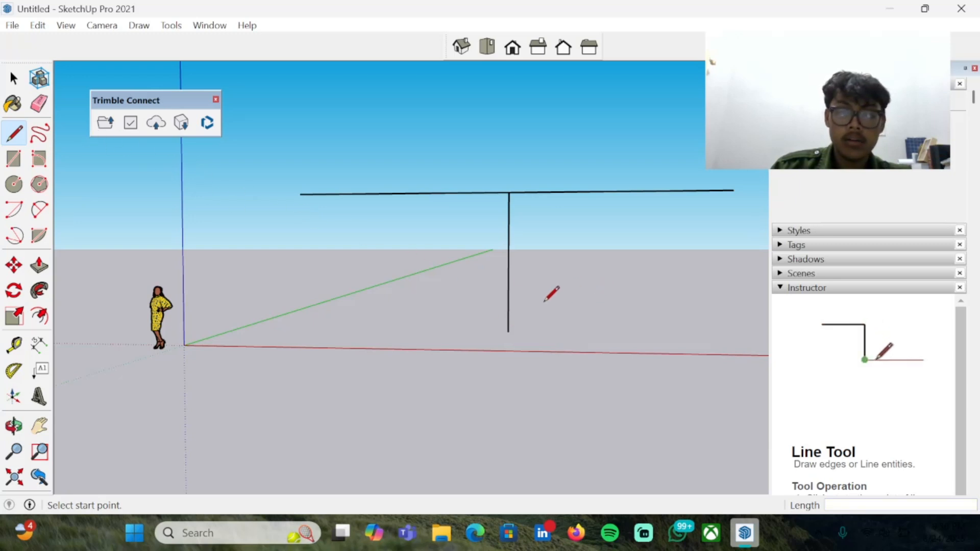
Draw a 2.1 m line along the red axis in each direction from the vertical line's lower end.
click(509, 331)
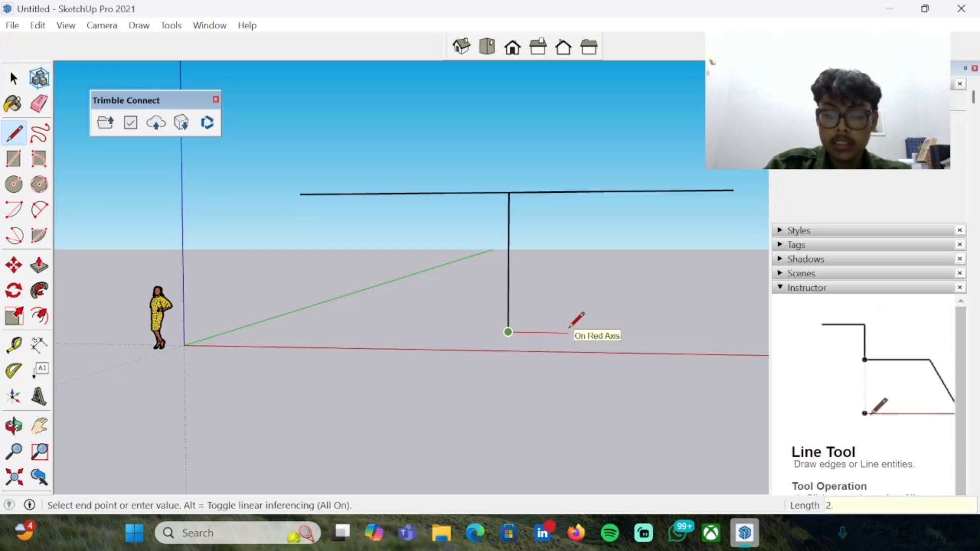
key(Return)
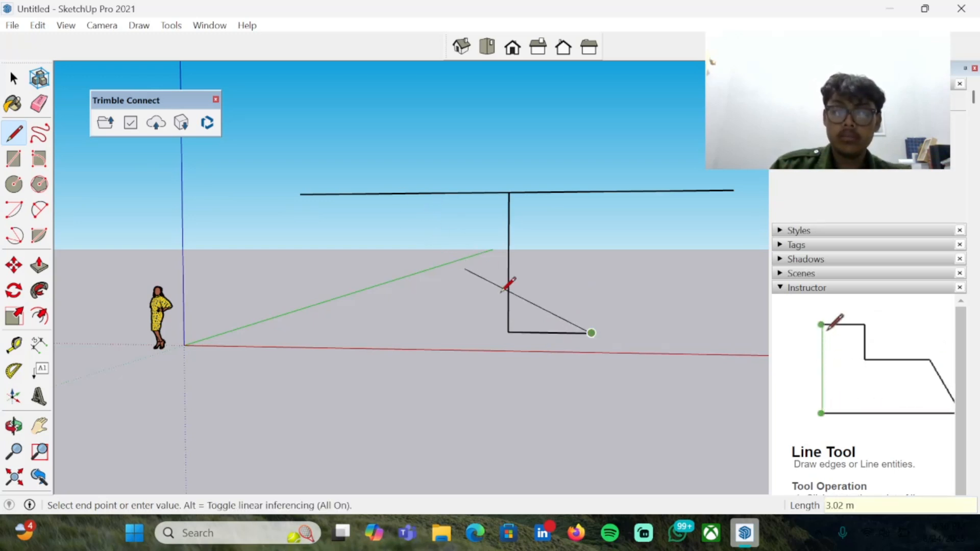
key(Escape)
click(508, 331)
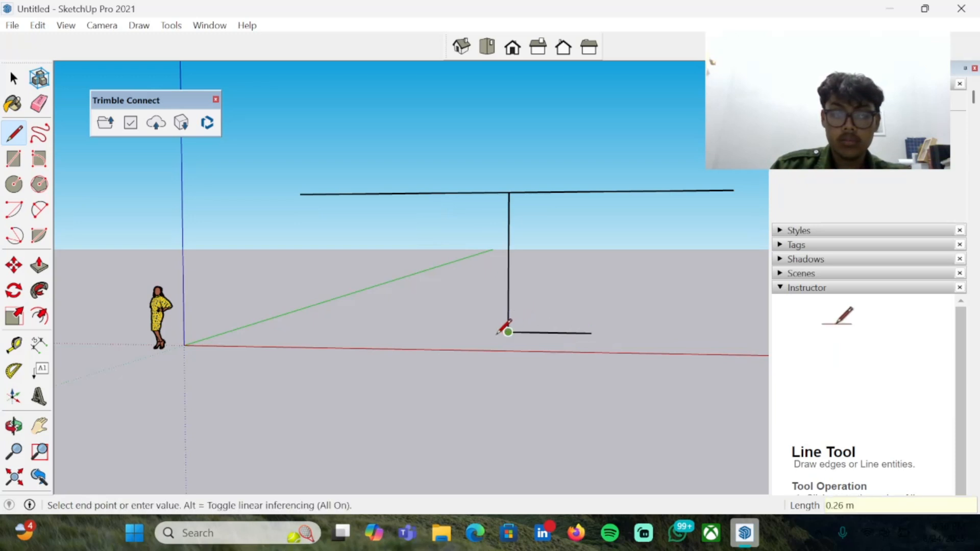
text(2.1)
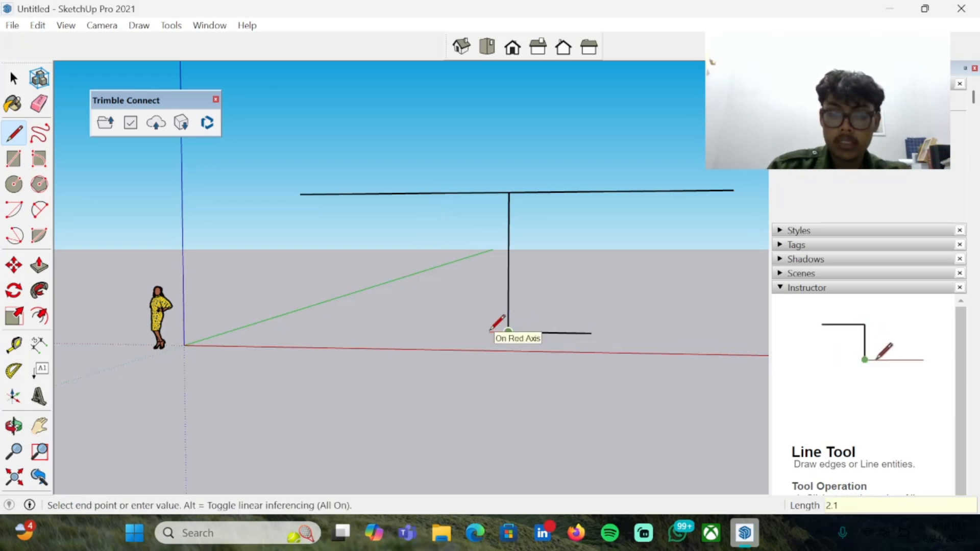
key(Return)
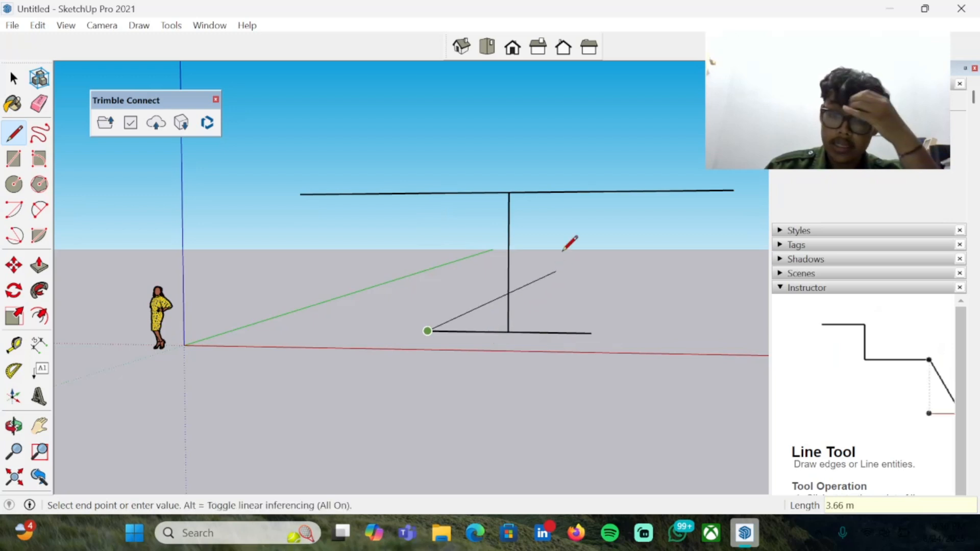
key(Escape)
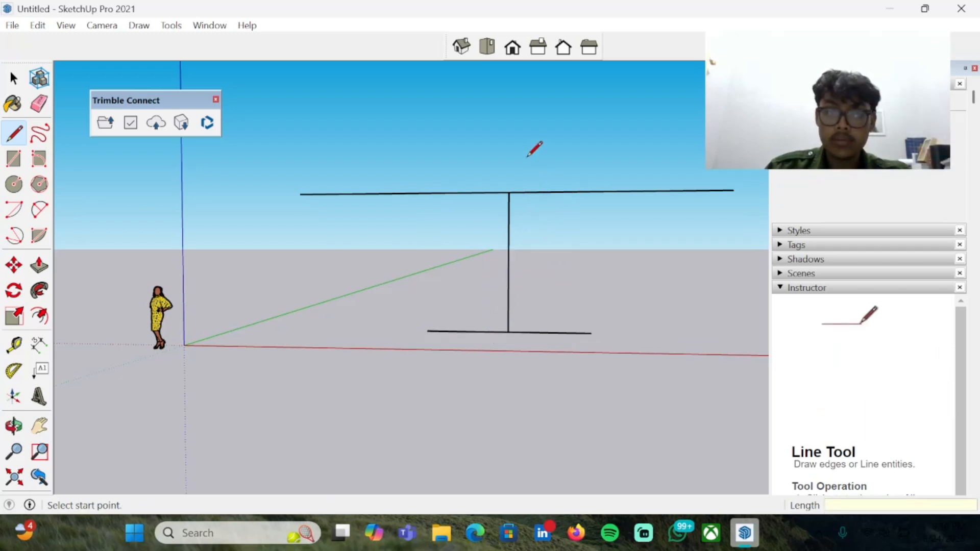
Connect both ends of the bottom edge to the matching top edge ends with sloping lines, closing the trapezoid.
middle_drag(528, 155, 564, 149)
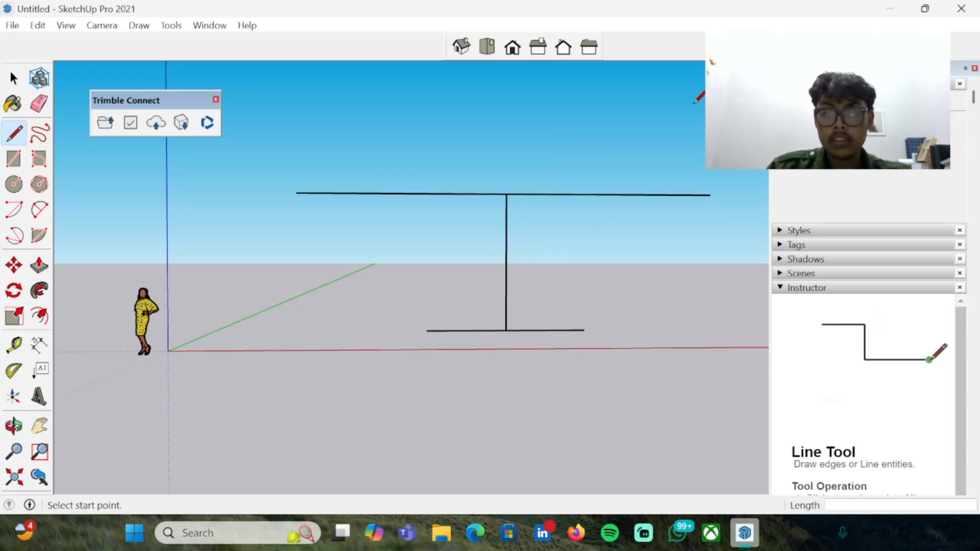
click(585, 330)
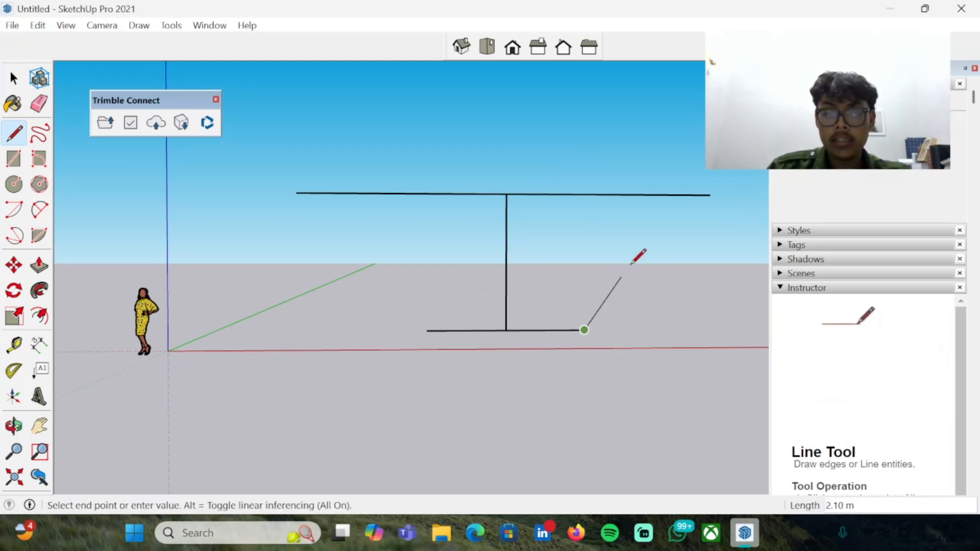
click(709, 194)
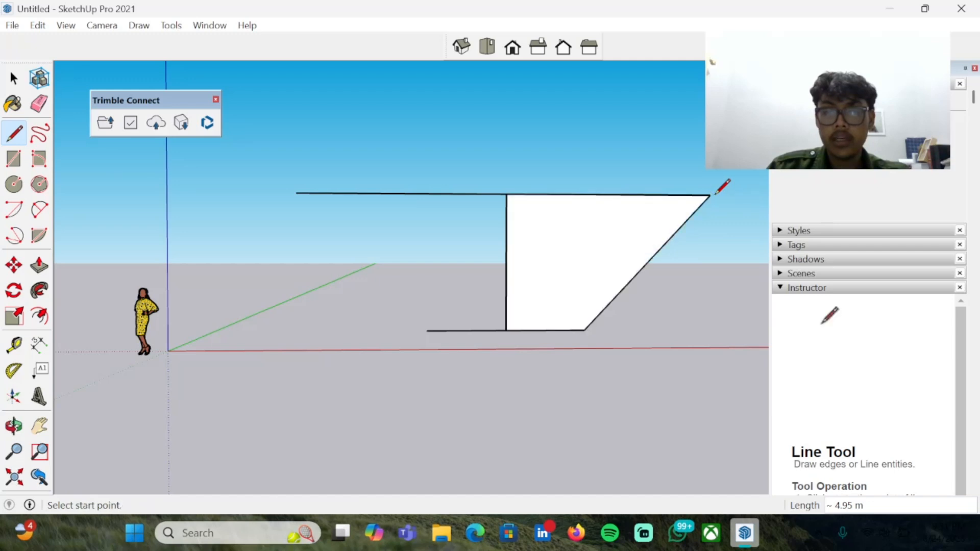
click(426, 330)
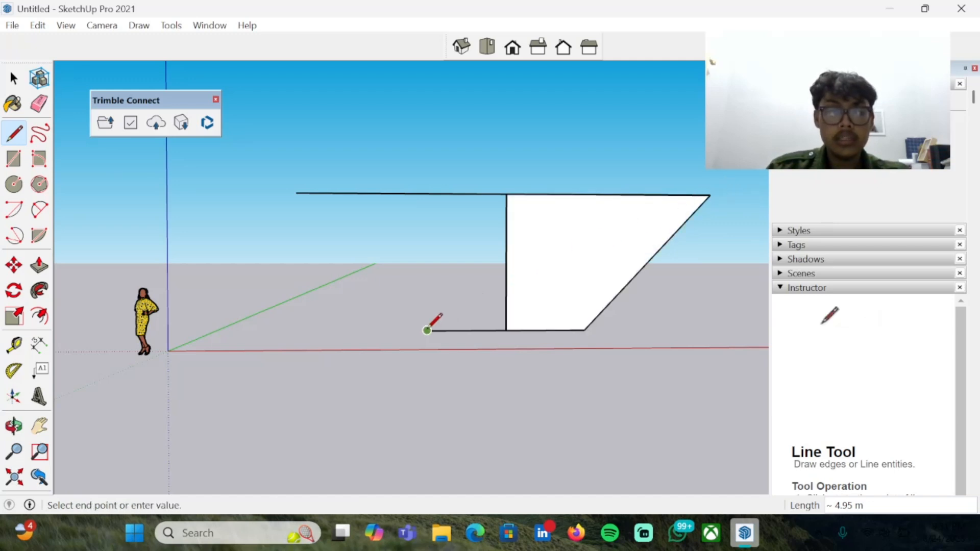
click(308, 192)
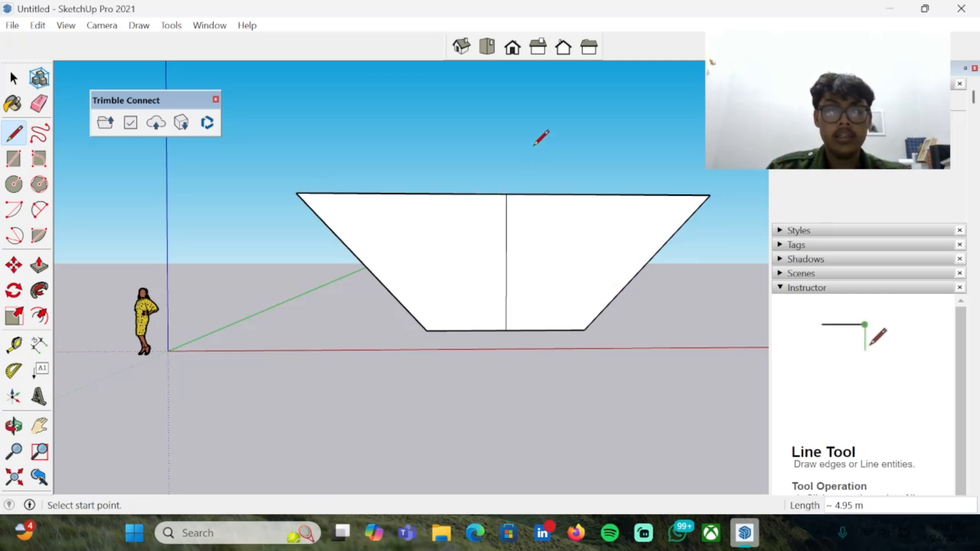
middle_drag(533, 145, 501, 136)
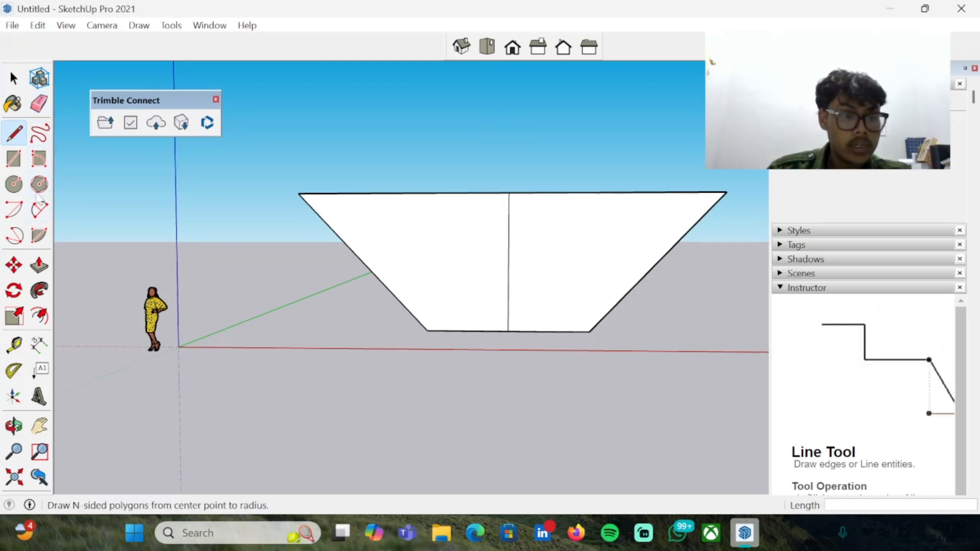
Erase the vertical centre line from the trapezoid and offset its outline outward by 0.2 m.
click(39, 103)
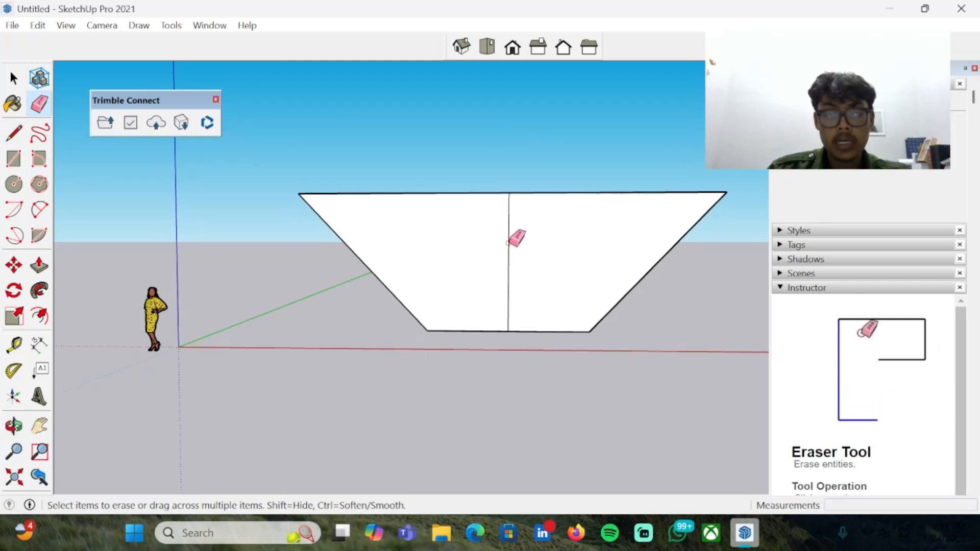
click(508, 243)
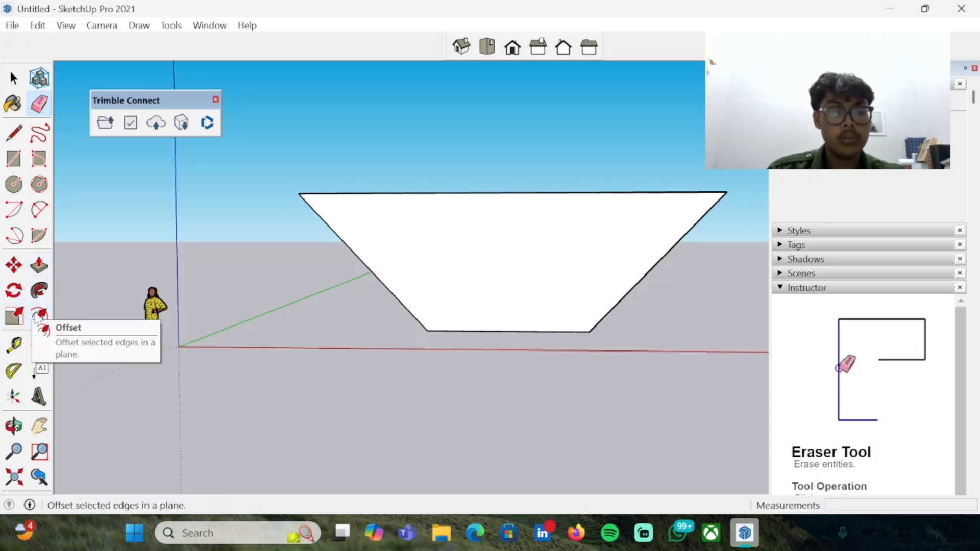
click(37, 313)
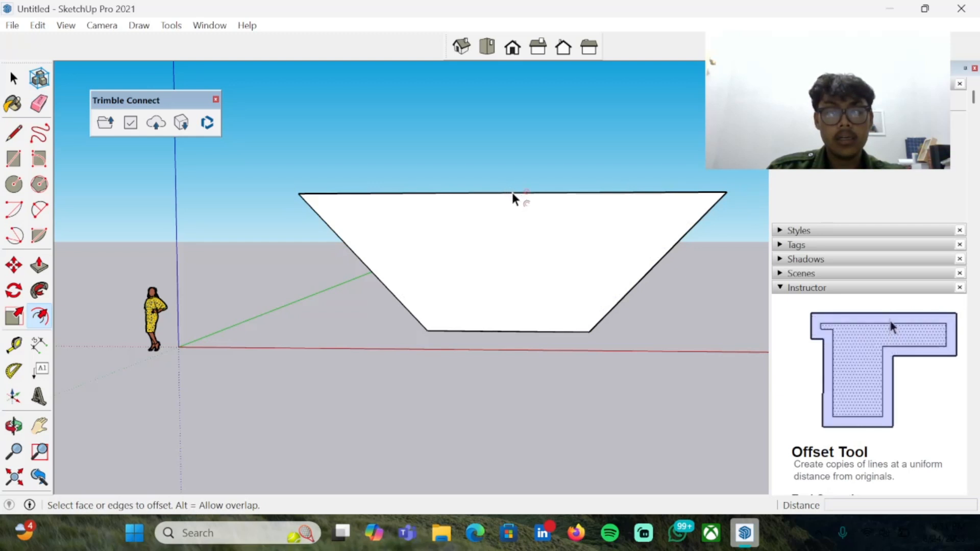
click(513, 194)
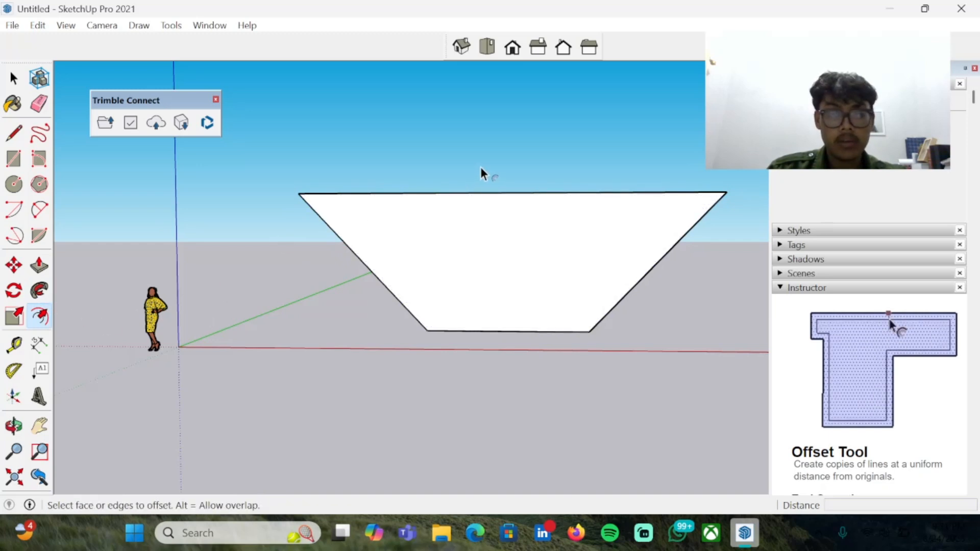
click(522, 200)
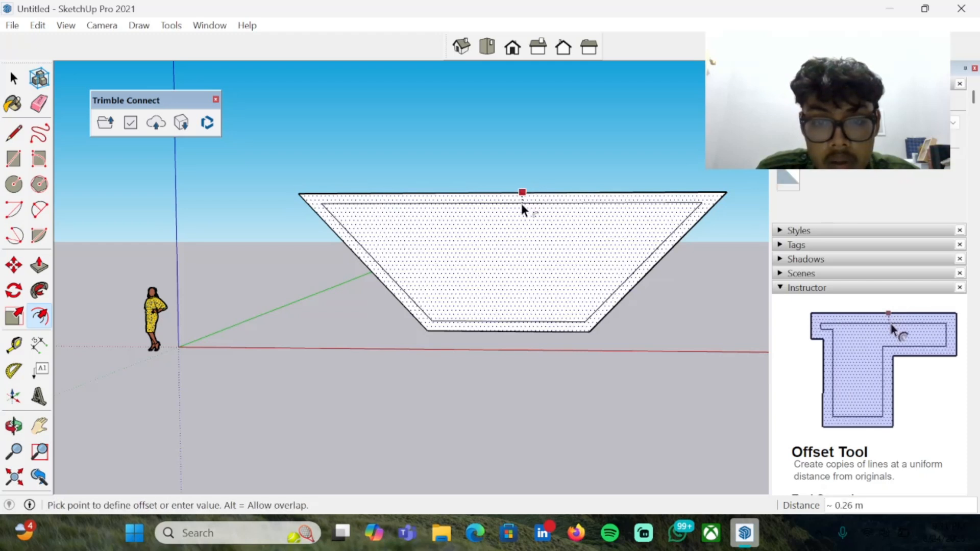
click(522, 183)
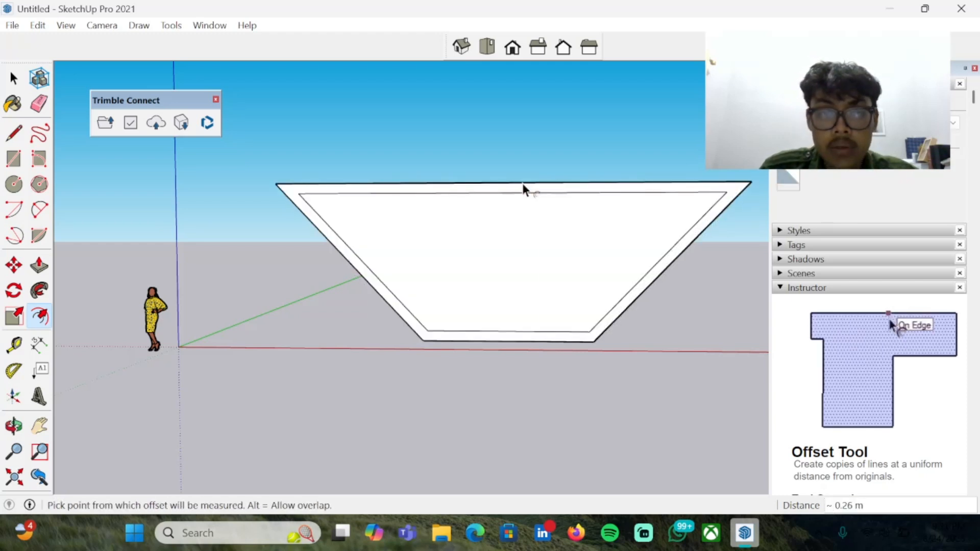
text(0.2)
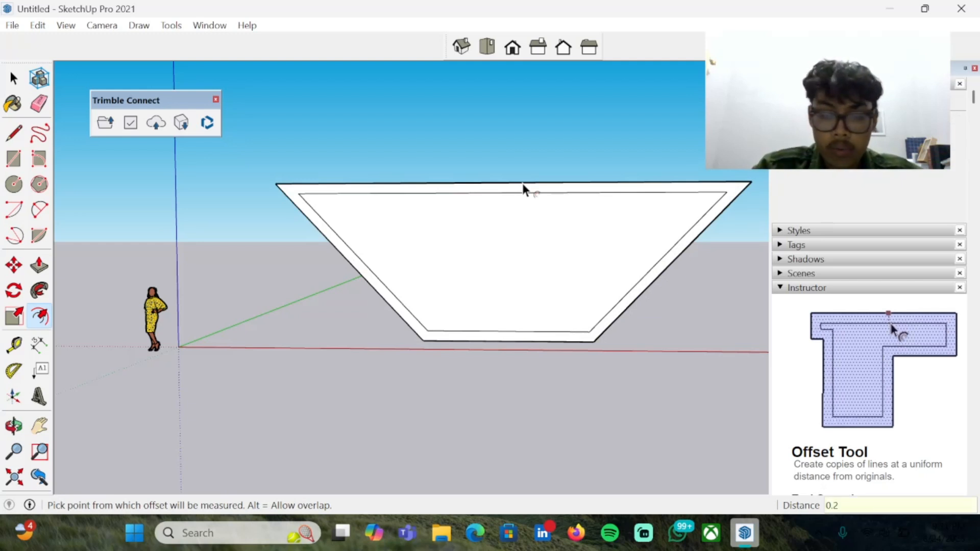
key(Return)
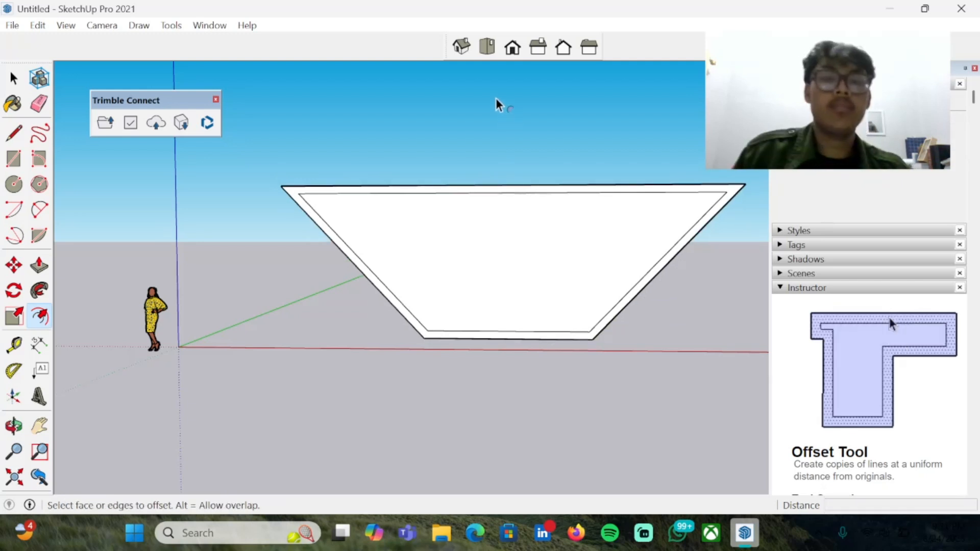
Extend the inner trapezoid's top edge horizontally at both ends to meet the outer sloping edges.
key(o)
drag(477, 102, 491, 121)
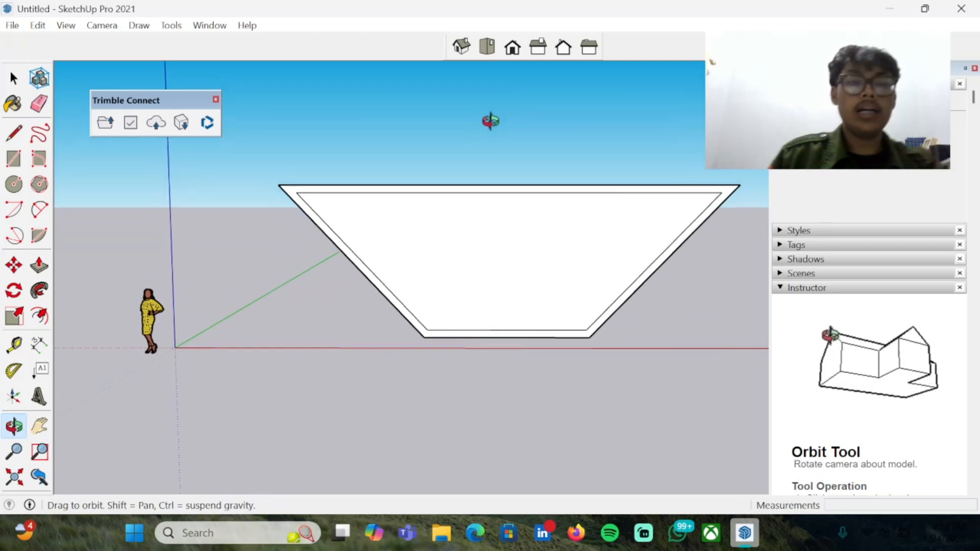
key(f)
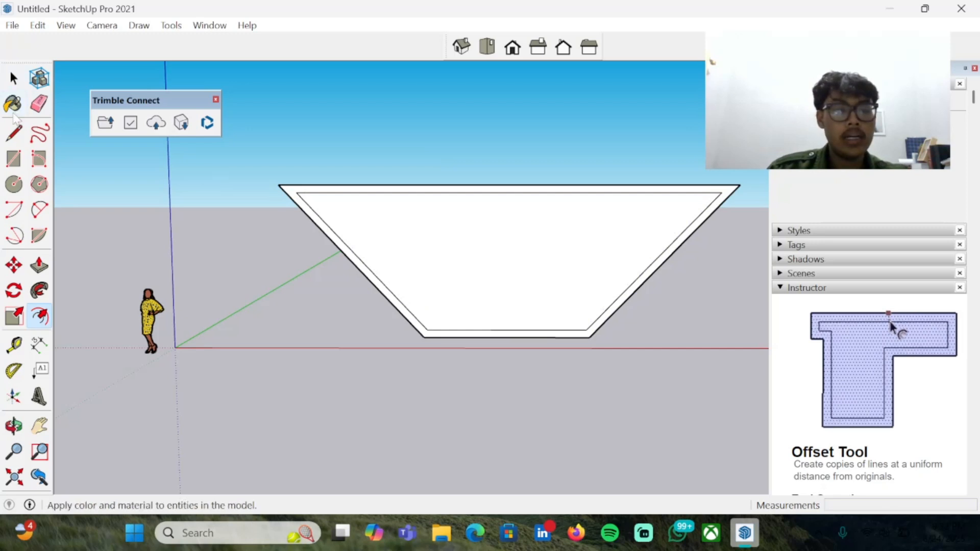
click(15, 139)
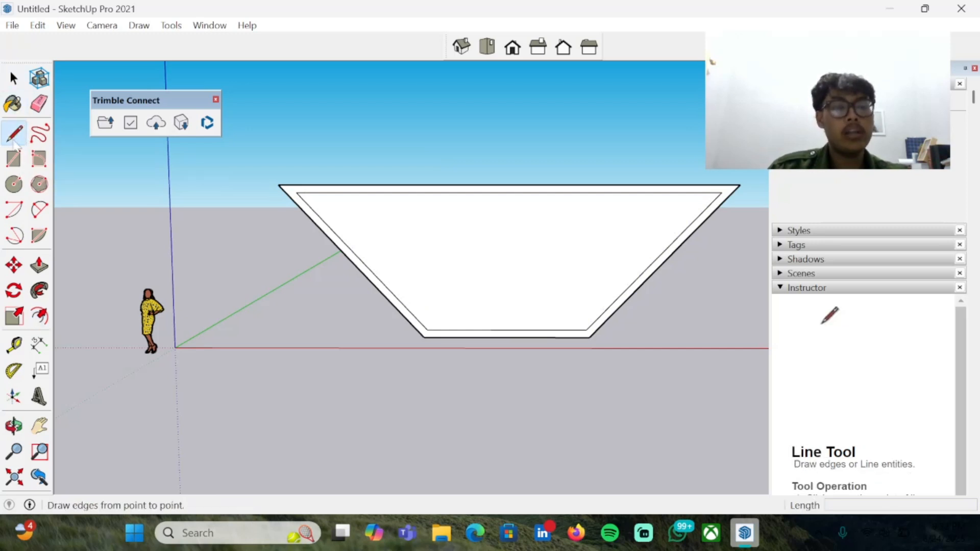
click(297, 192)
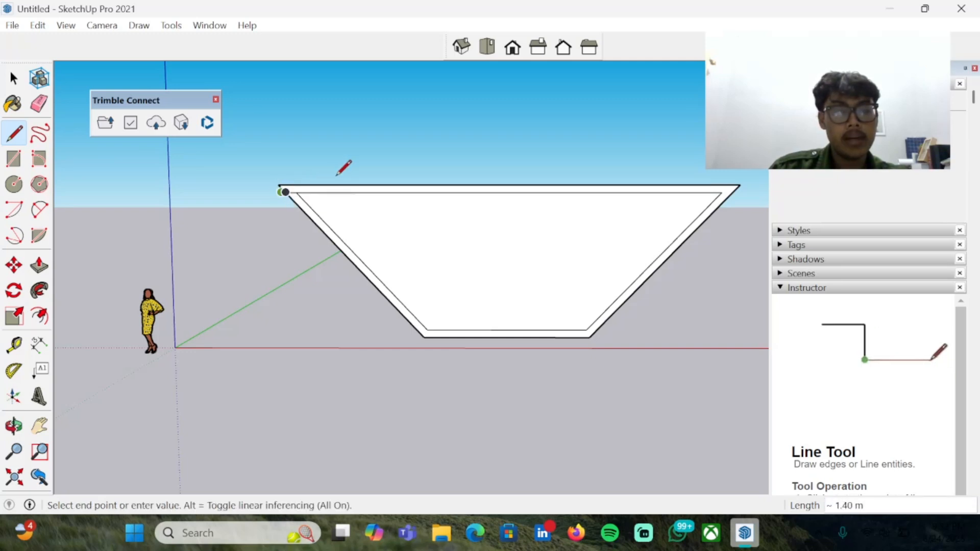
key(Escape)
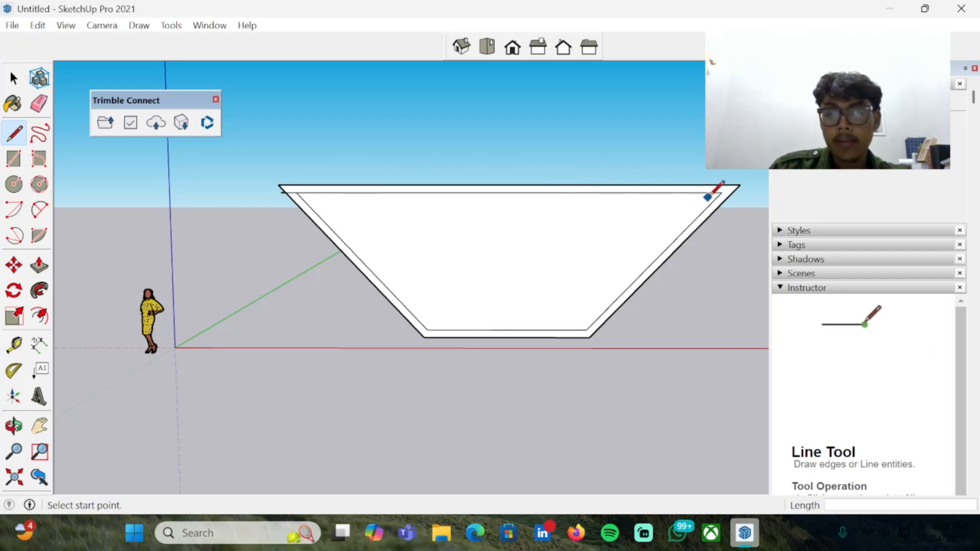
click(722, 191)
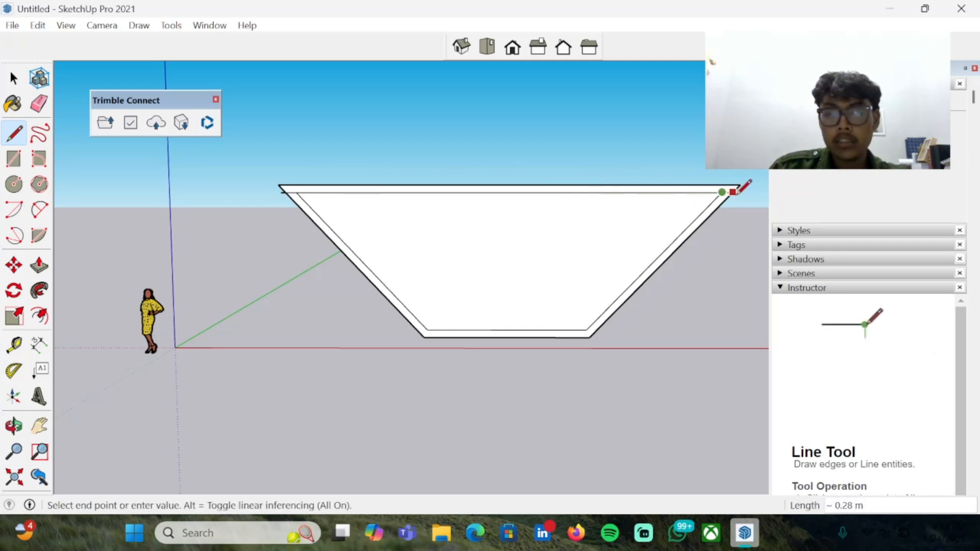
key(Escape)
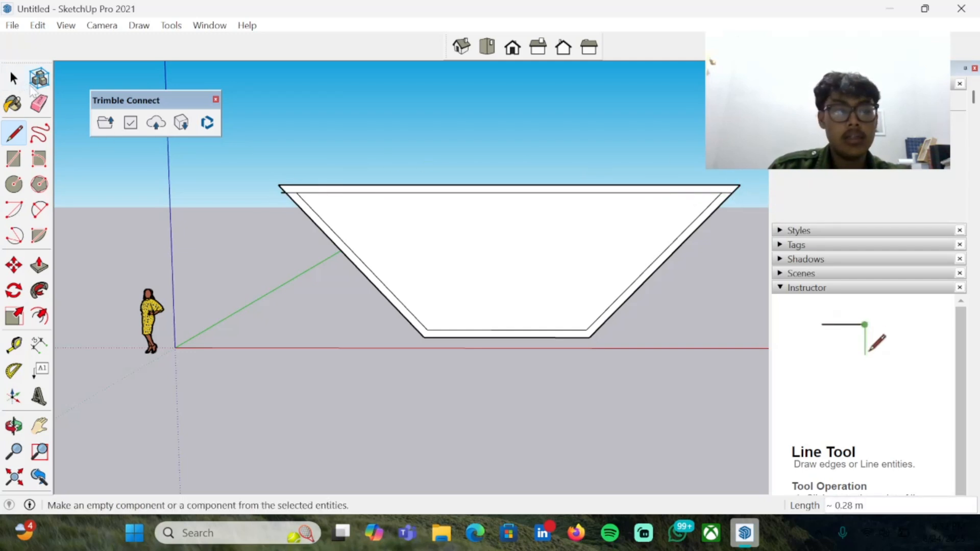
Erase the outer top edge and the leftover corner pieces, keeping the outer sloping edges of the channel walls.
click(39, 103)
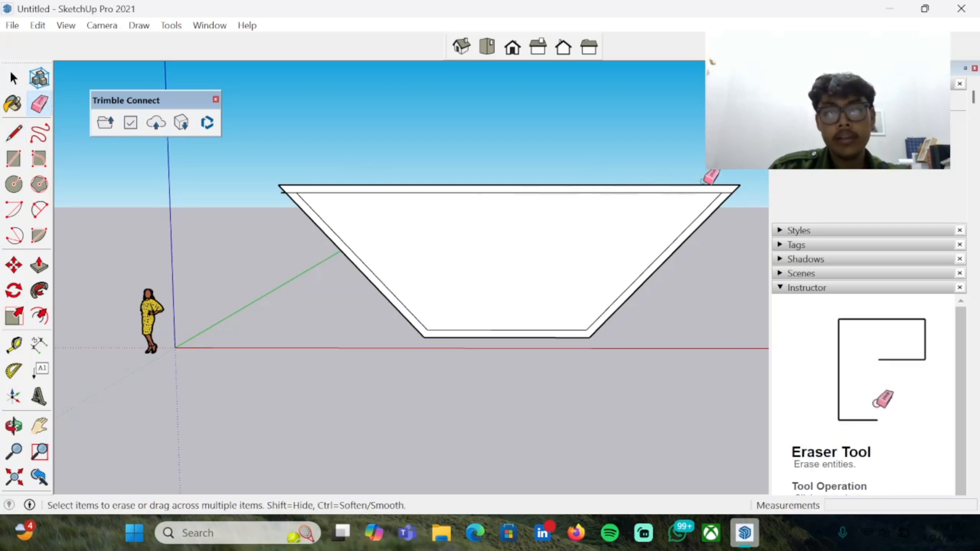
click(736, 191)
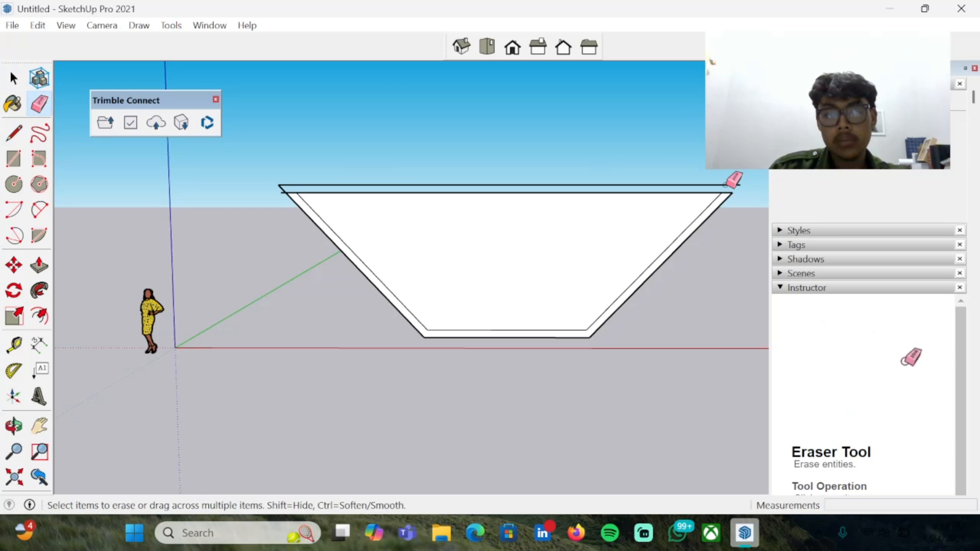
click(726, 185)
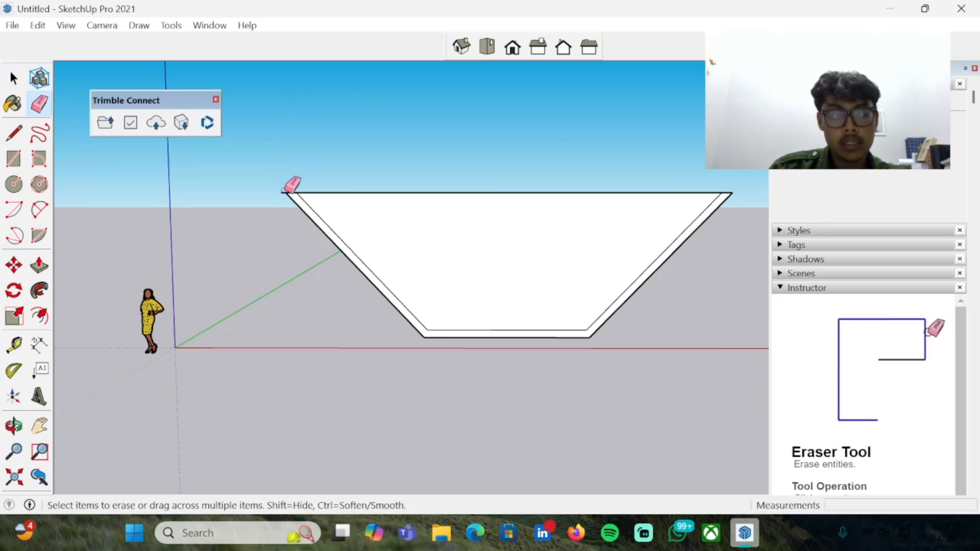
click(283, 189)
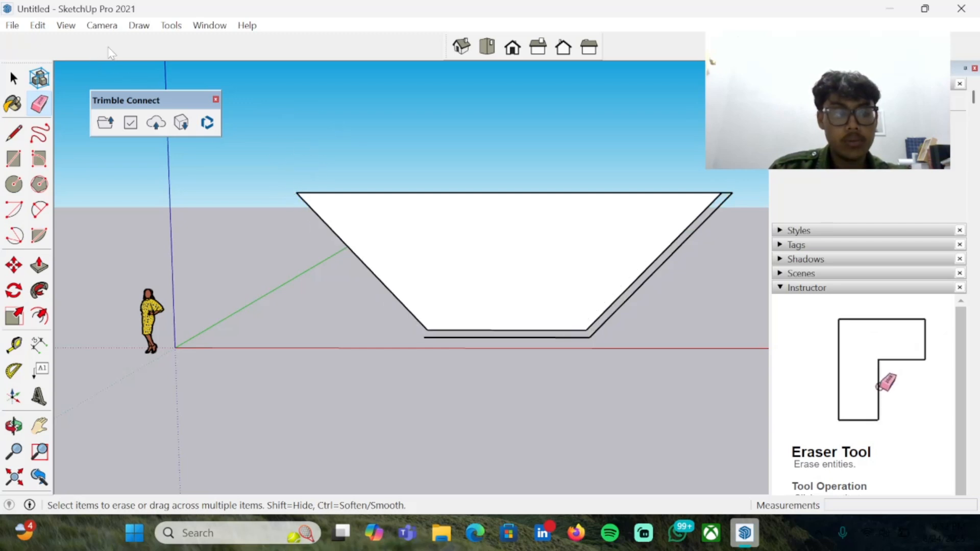
key(ctrl+z)
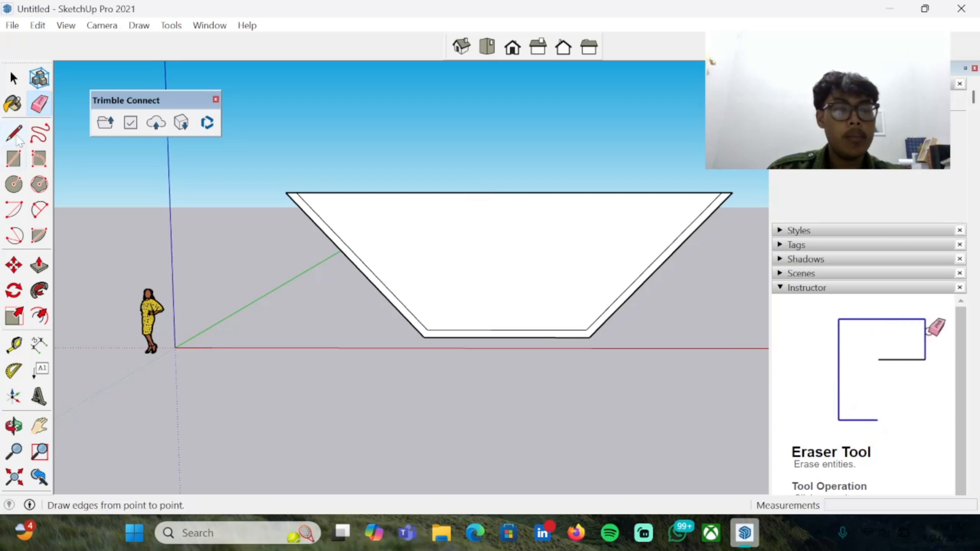
Draw a 2.1 m vertical line up along the blue axis from the inner bottom edge.
click(15, 134)
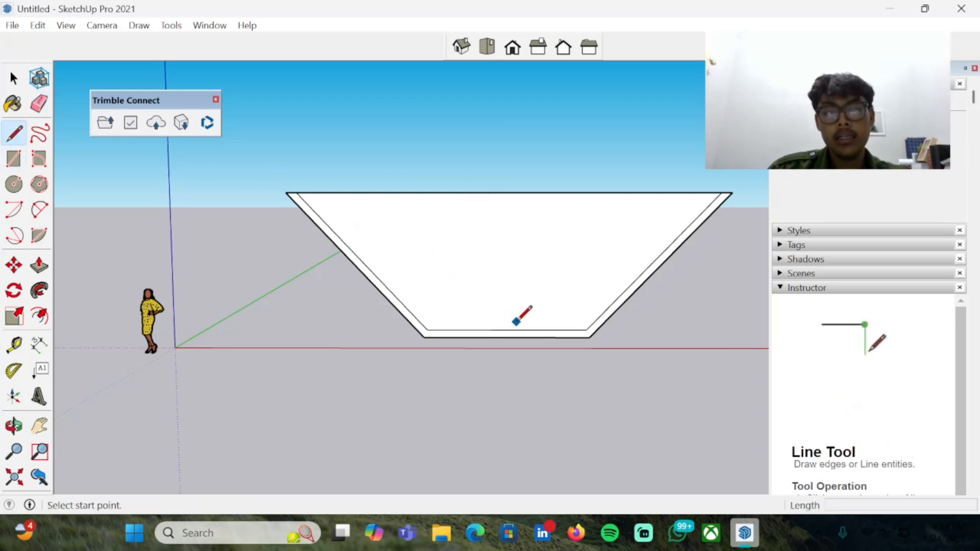
click(518, 329)
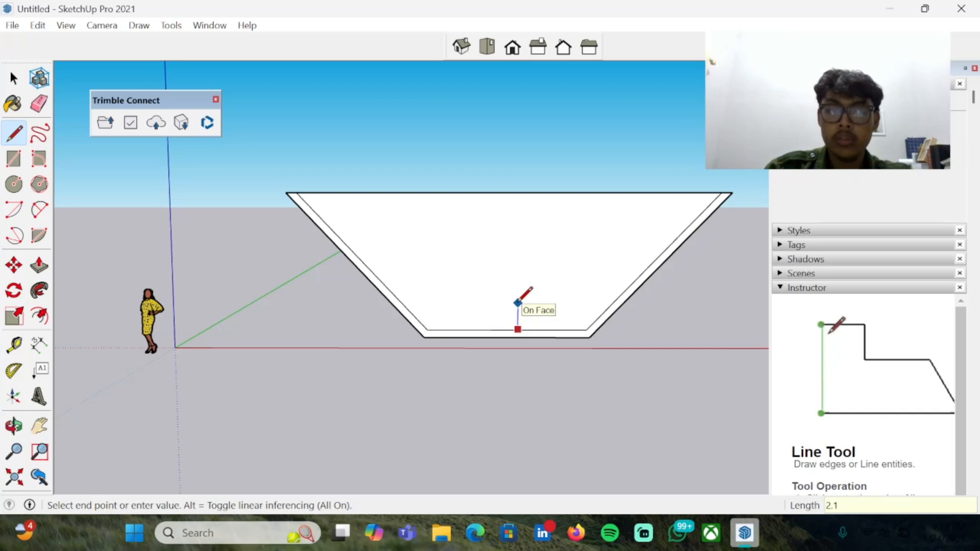
key(Return)
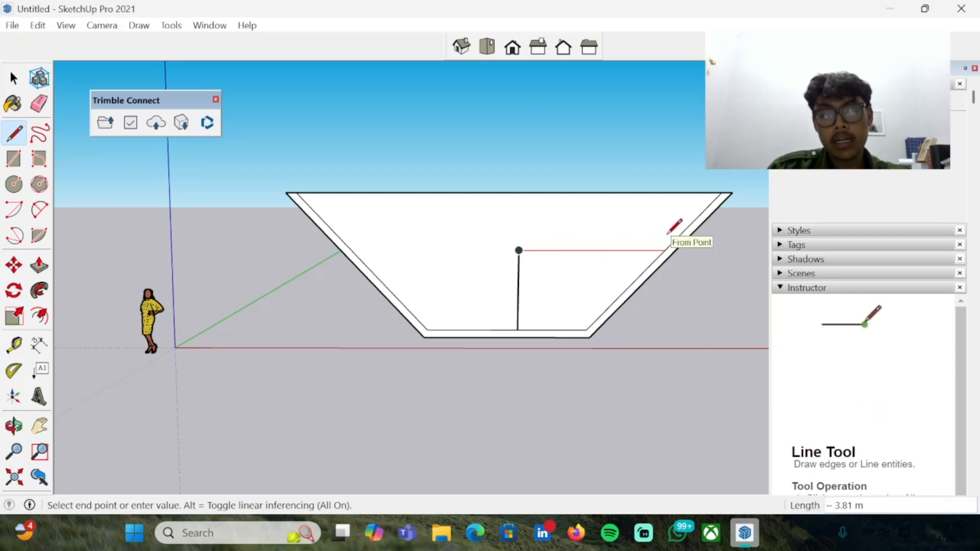
Draw horizontal lines from the vertical line's upper end to both inner sloping edges, marking the water level.
click(666, 250)
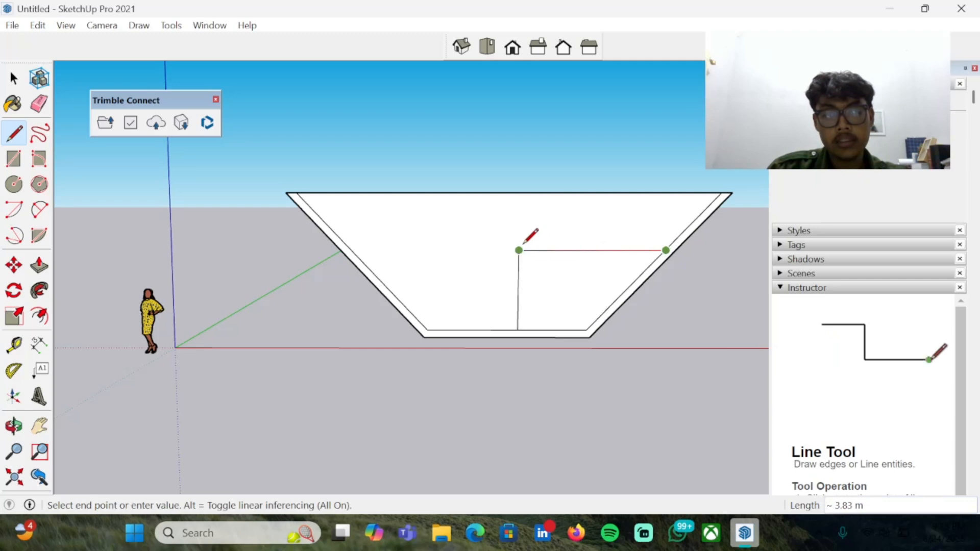
click(518, 250)
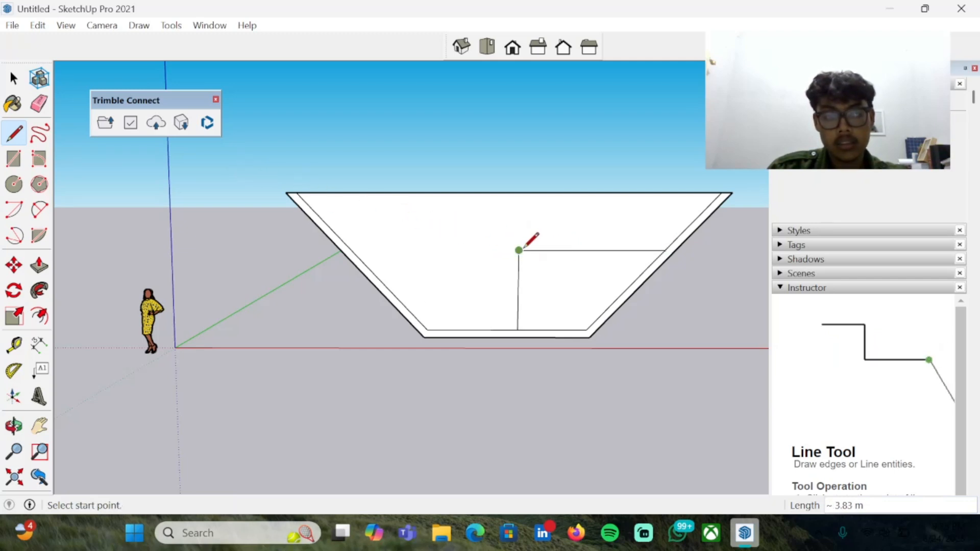
click(518, 250)
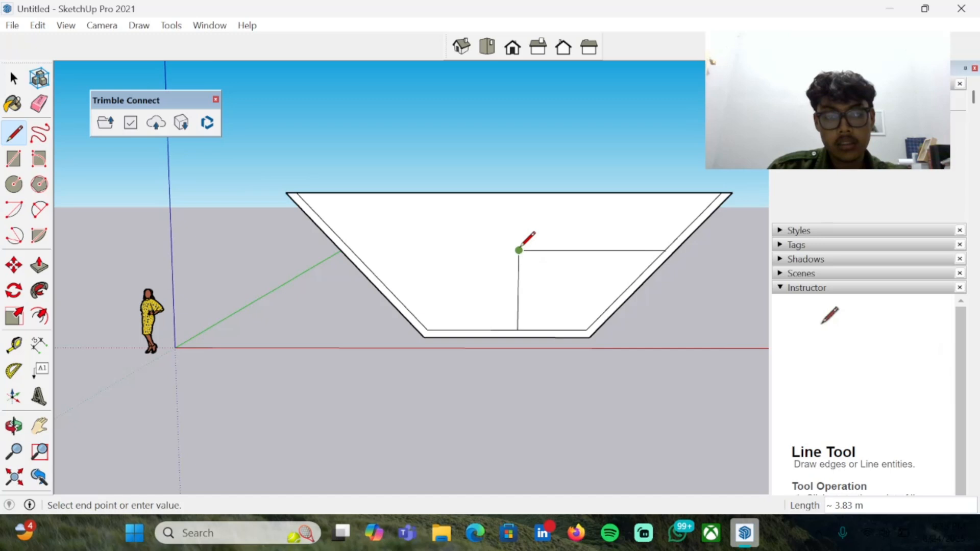
click(356, 250)
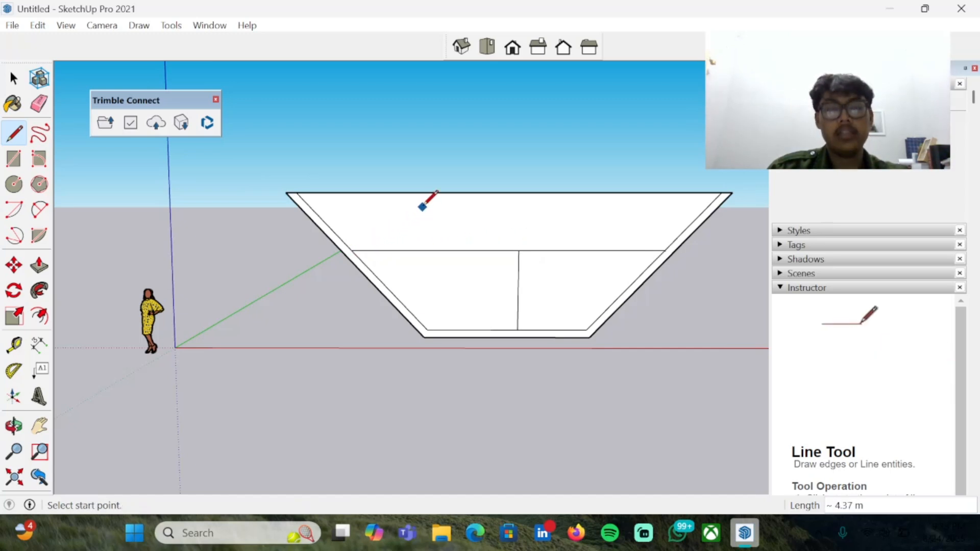
Erase the vertical construction line and the top edge spanning between the two channel walls.
click(39, 103)
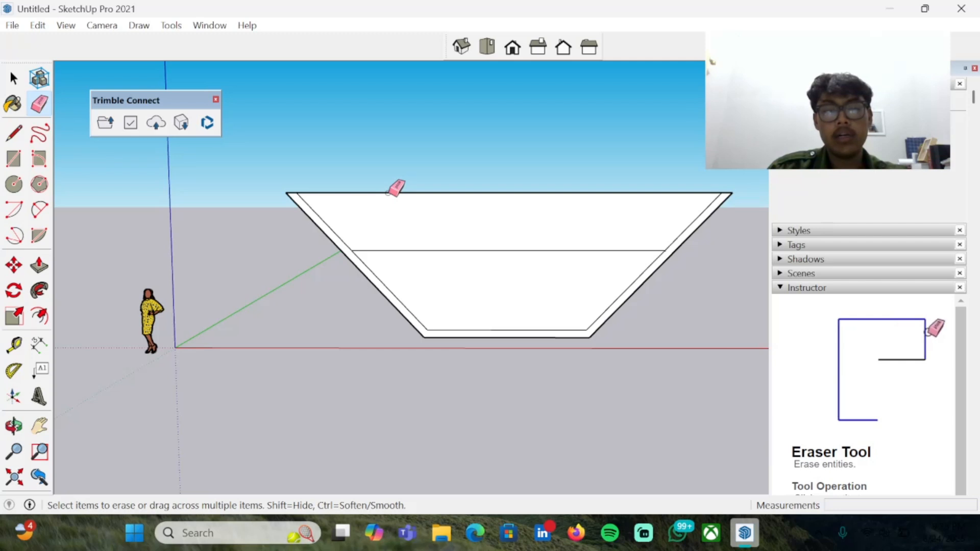
click(391, 193)
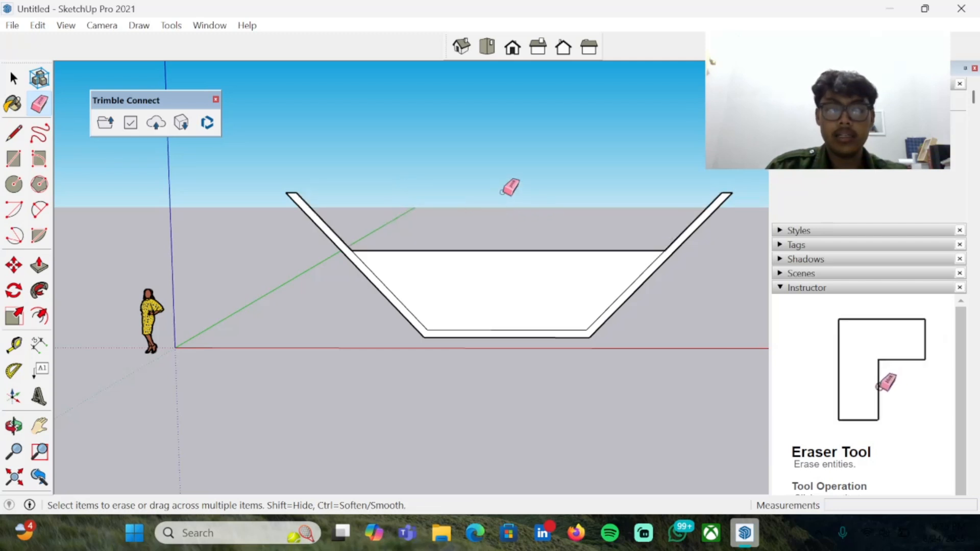
Examine the channel wall and water profile from its front and back sides.
mouse_move(509, 189)
middle_down()
mouse_move(357, 183)
mouse_move(449, 164)
mouse_move(469, 204)
mouse_move(430, 215)
middle_up()
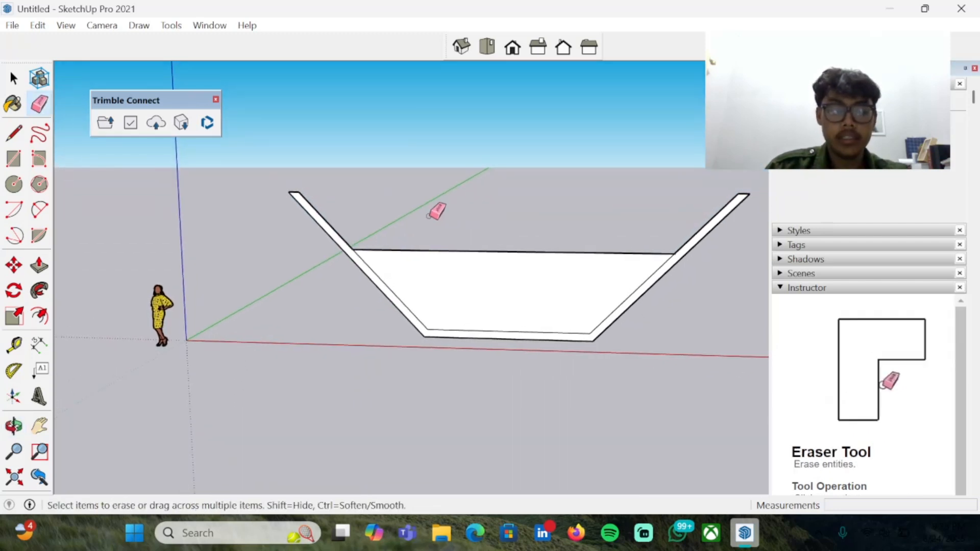
middle_drag(415, 175, 485, 172)
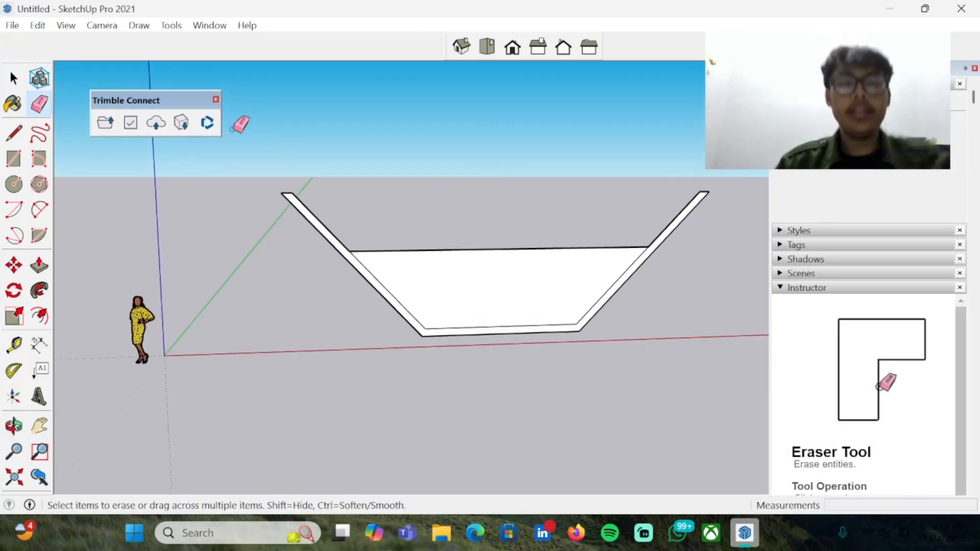
mouse_move(328, 158)
middle_down()
mouse_move(484, 142)
mouse_move(437, 166)
middle_up()
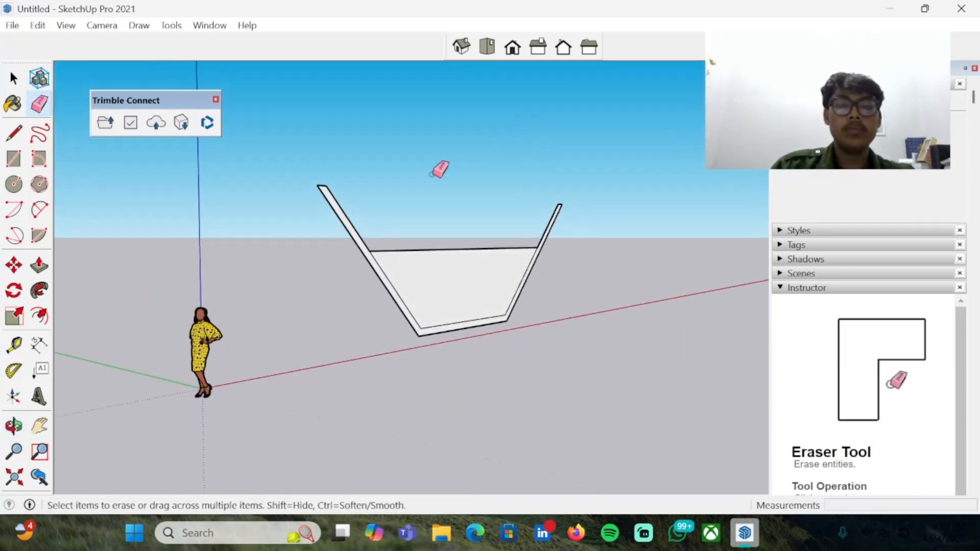
mouse_move(366, 171)
middle_down()
mouse_move(396, 165)
mouse_move(602, 183)
middle_up()
mouse_move(383, 204)
middle_down()
mouse_move(464, 171)
mouse_move(527, 162)
mouse_move(396, 153)
mouse_move(556, 177)
middle_up()
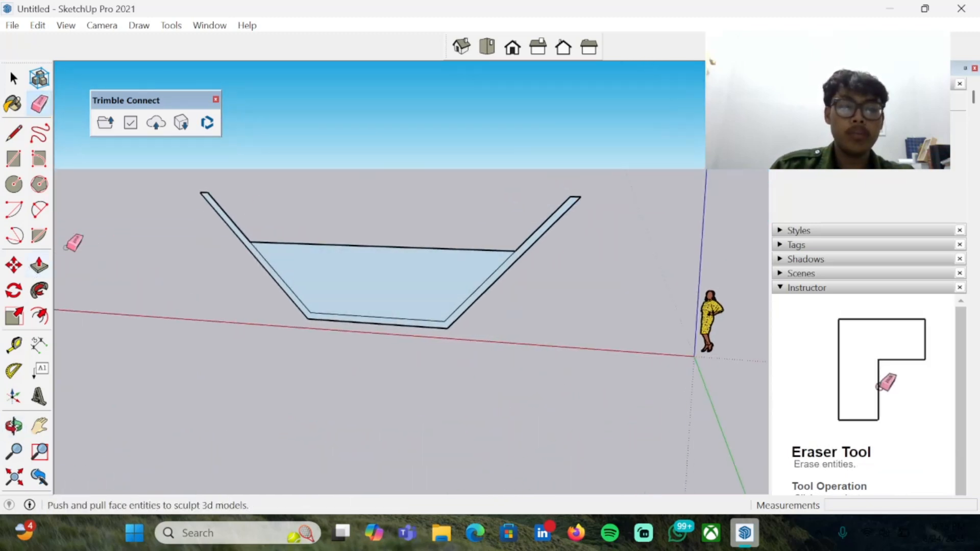
mouse_move(263, 163)
middle_down()
mouse_move(376, 138)
mouse_move(438, 109)
mouse_move(569, 145)
middle_up()
mouse_move(334, 175)
middle_down()
mouse_move(476, 146)
mouse_move(383, 167)
mouse_move(125, 167)
middle_up()
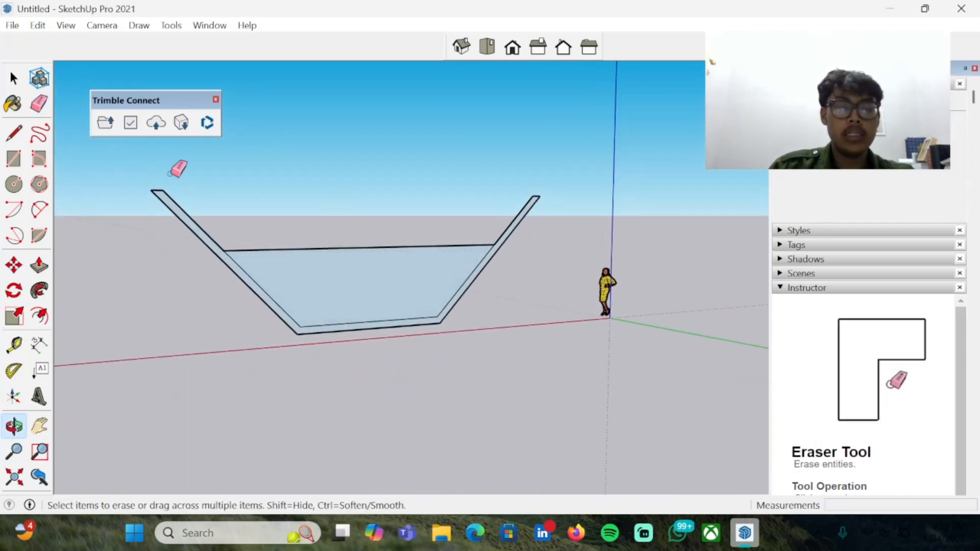
mouse_move(404, 139)
middle_down()
mouse_move(361, 175)
mouse_move(286, 179)
middle_up()
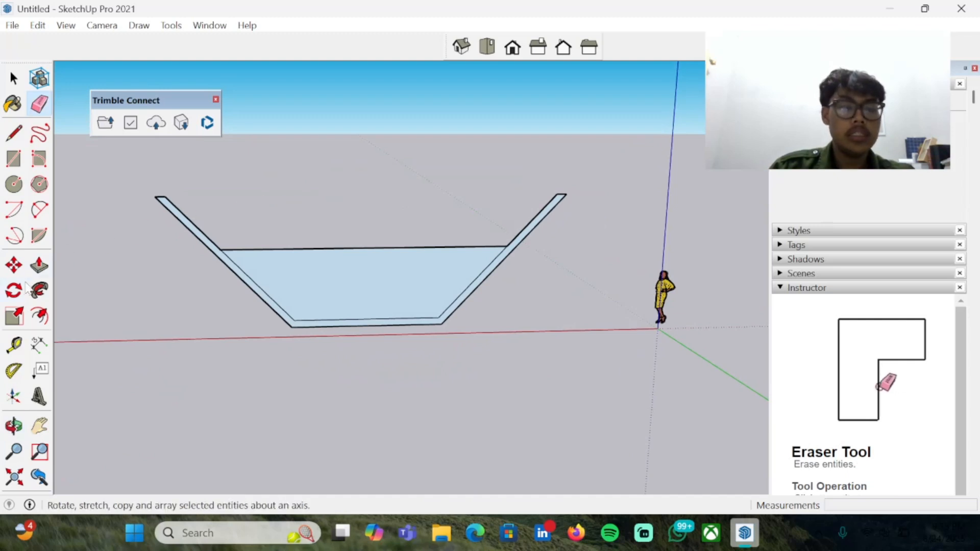
Extrude the trapezoidal water face 10 m along the channel's length with Push/Pull.
click(40, 266)
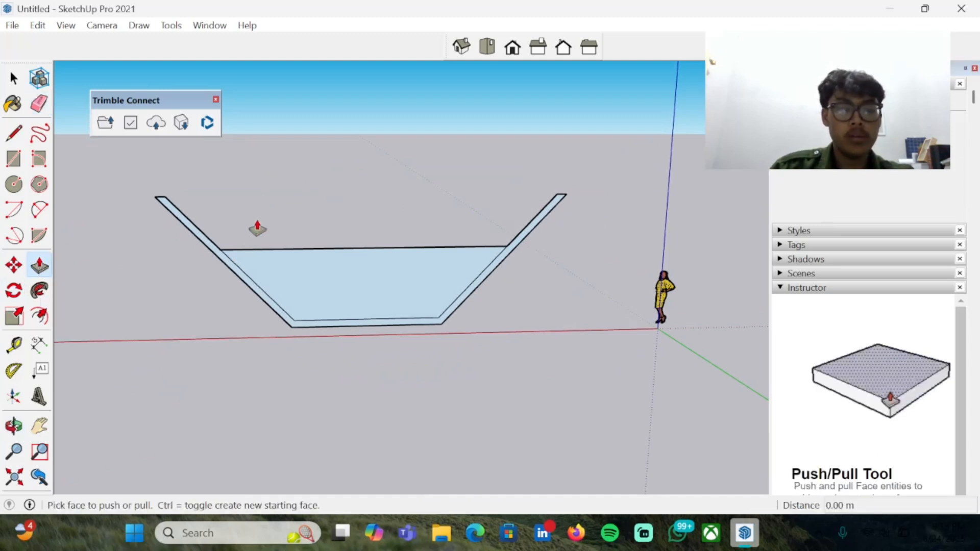
drag(381, 269, 386, 326)
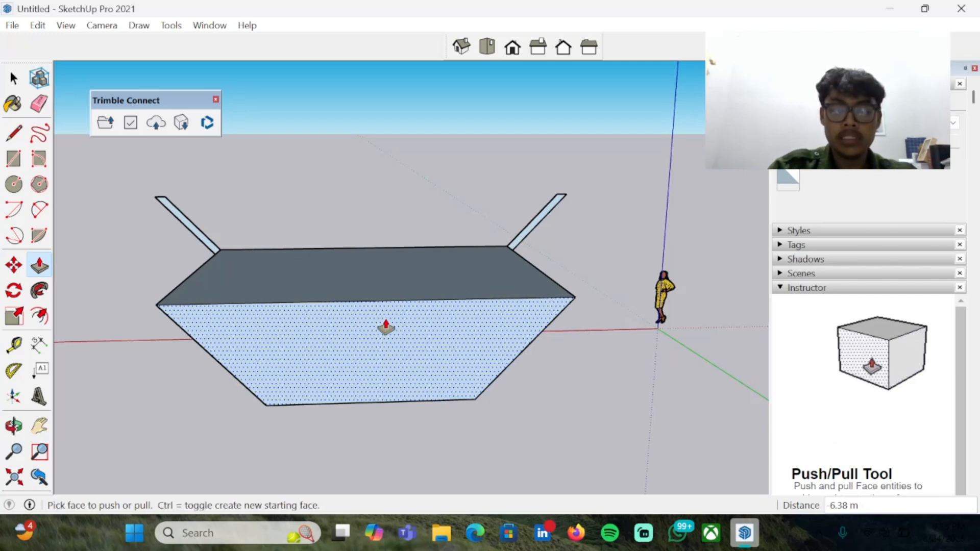
key(Return)
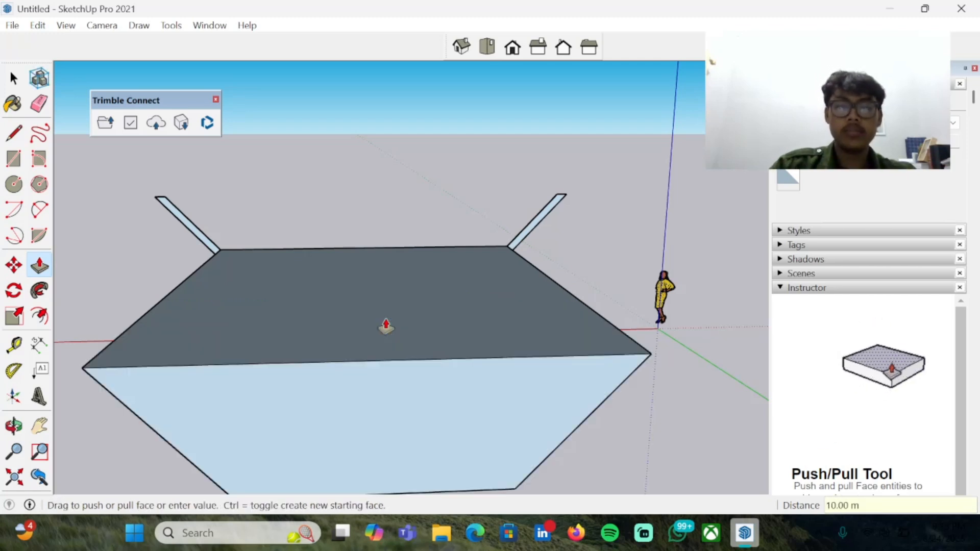
Extrude the channel wall profile 10 m with Push/Pull, matching the water body's length.
mouse_move(560, 208)
middle_down()
mouse_move(560, 199)
mouse_move(523, 212)
mouse_move(541, 206)
middle_up()
click(564, 214)
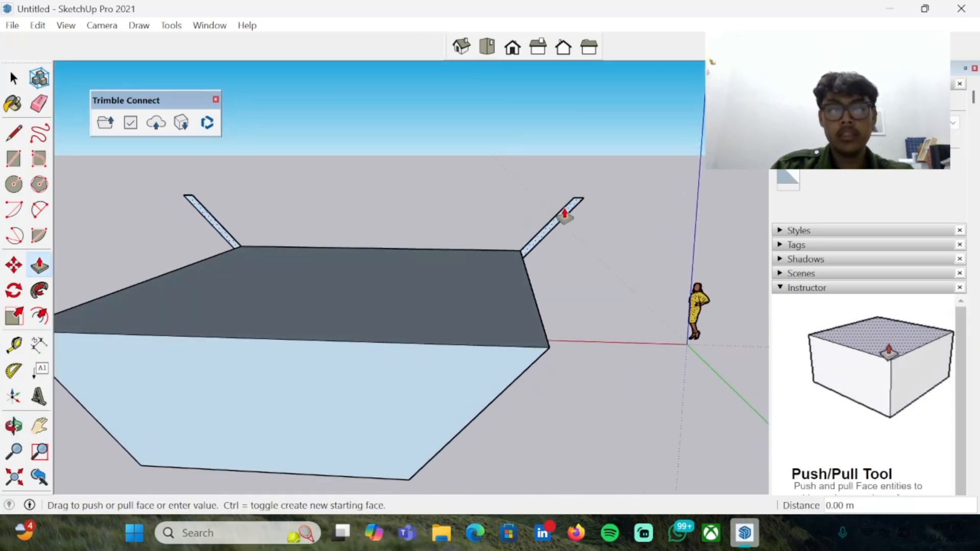
click(556, 275)
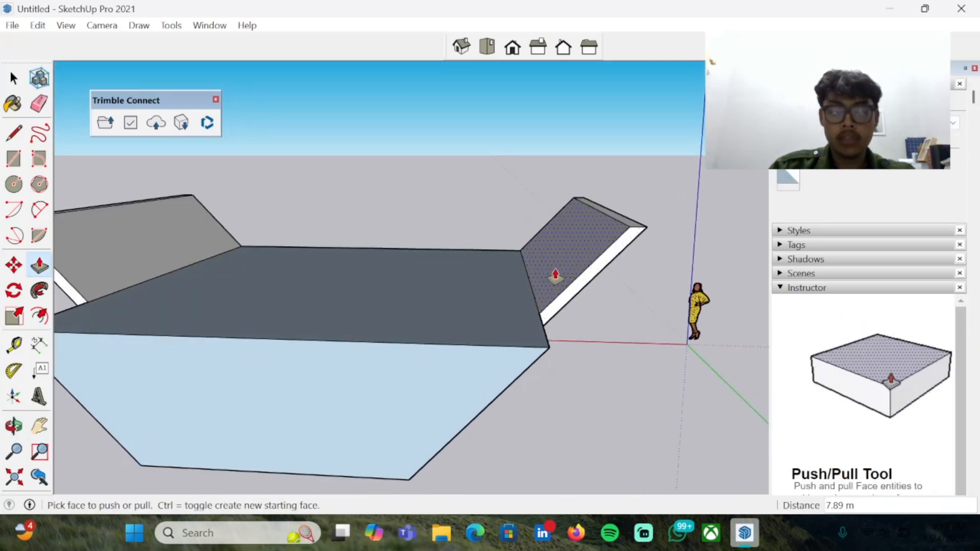
text(10)
key(Return)
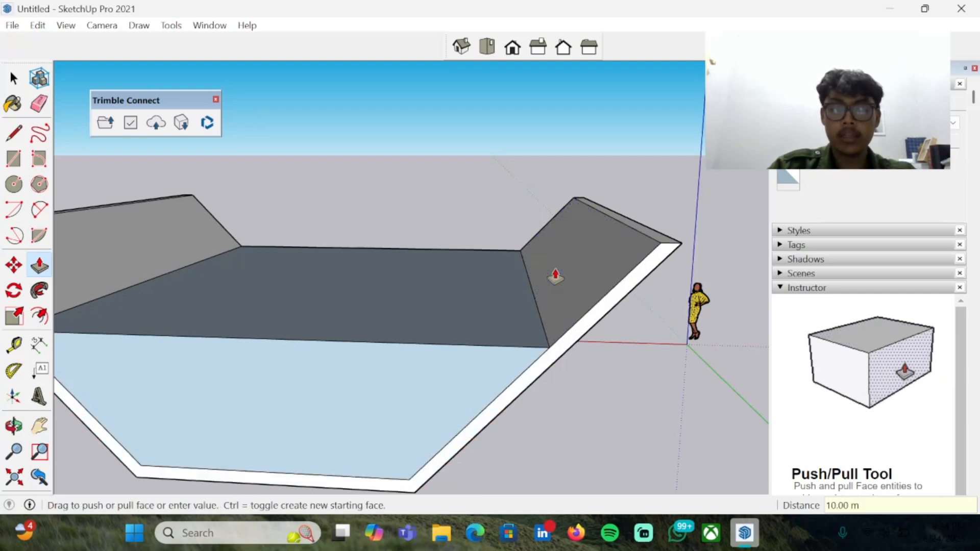
Draw a line on the water body's open end from the water surface edge to the inner bottom edge, closing the end with a face.
middle_drag(341, 165, 634, 159)
middle_drag(338, 199, 586, 158)
middle_drag(381, 221, 490, 189)
click(14, 133)
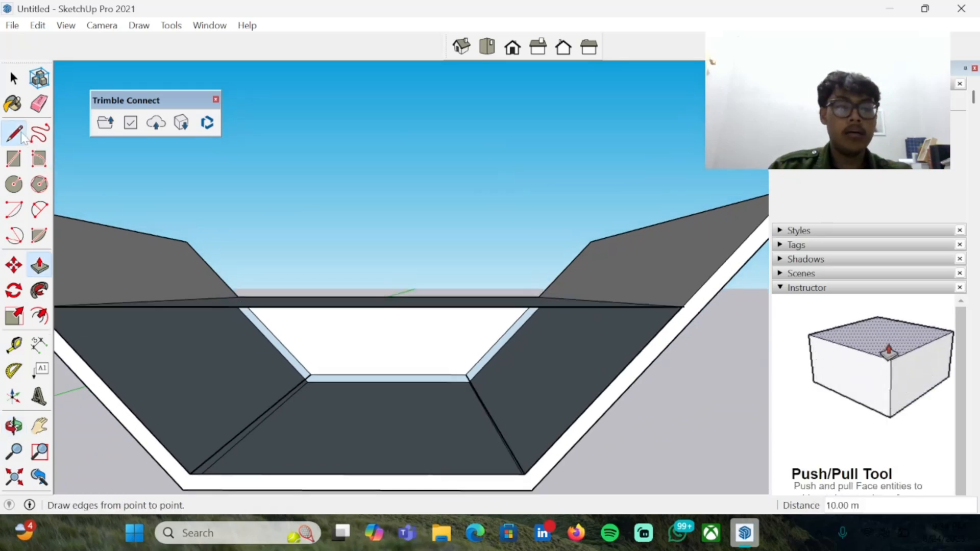
click(367, 303)
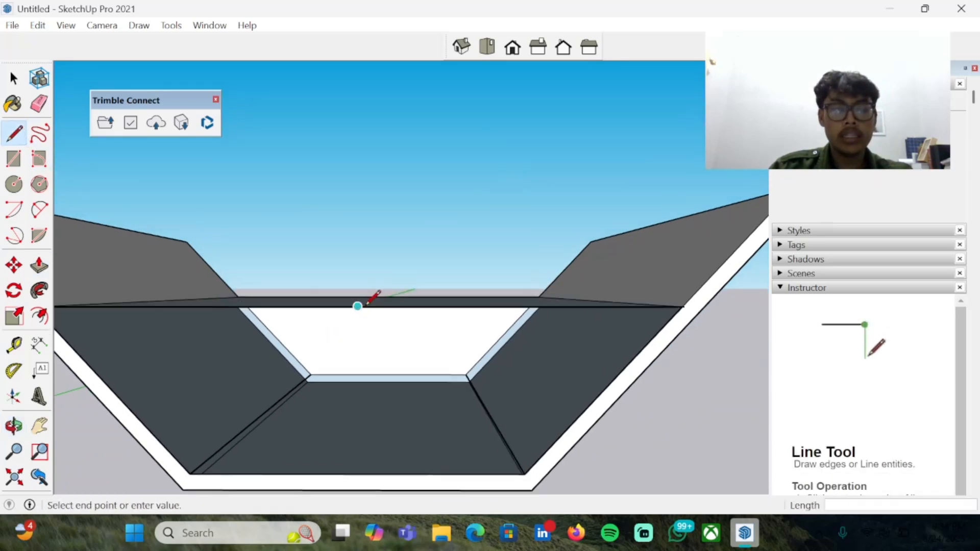
click(357, 472)
middle_drag(498, 194, 73, 223)
middle_drag(668, 228, 320, 2)
middle_drag(463, 127, 66, 341)
middle_drag(378, 186, 240, 243)
middle_drag(526, 91, 366, 37)
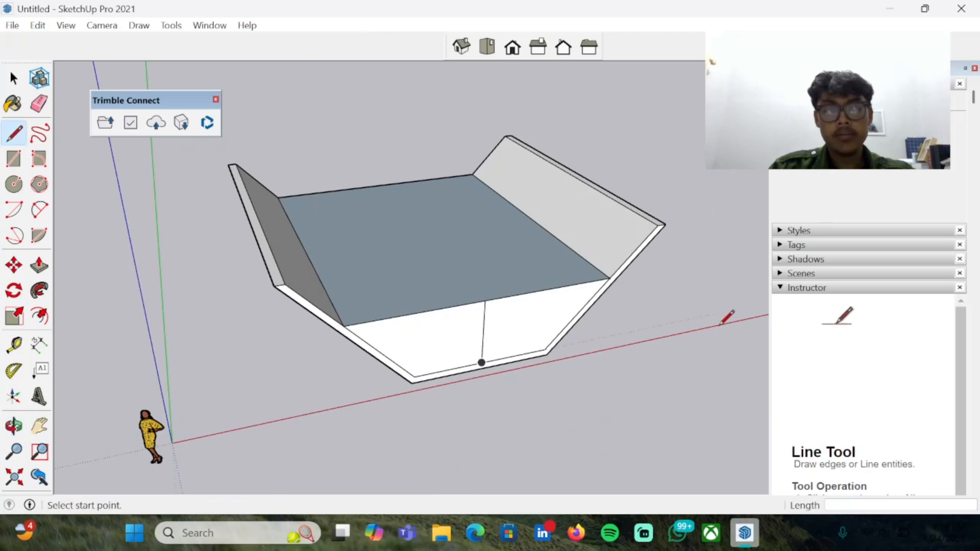
middle_drag(735, 299, 421, 145)
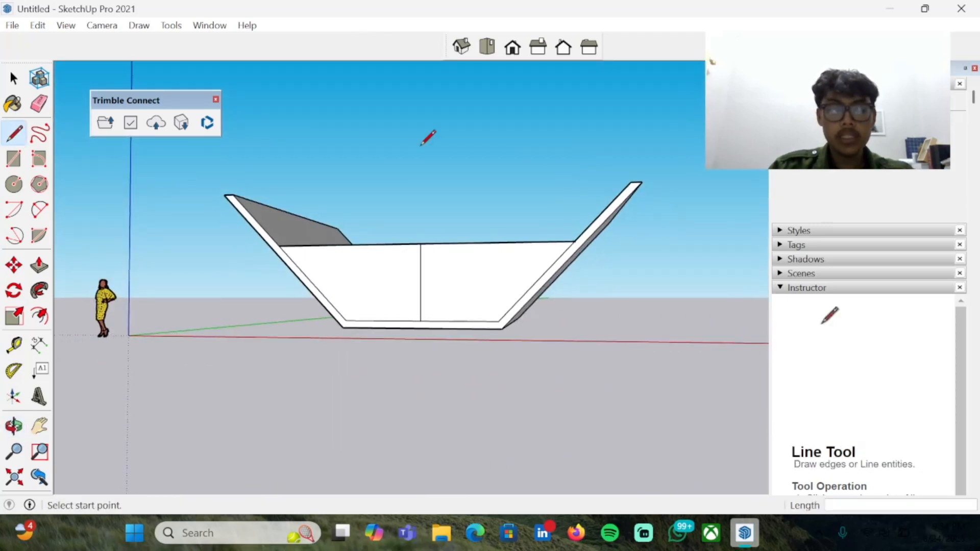
Erase the vertical line dividing the water's end face.
click(40, 103)
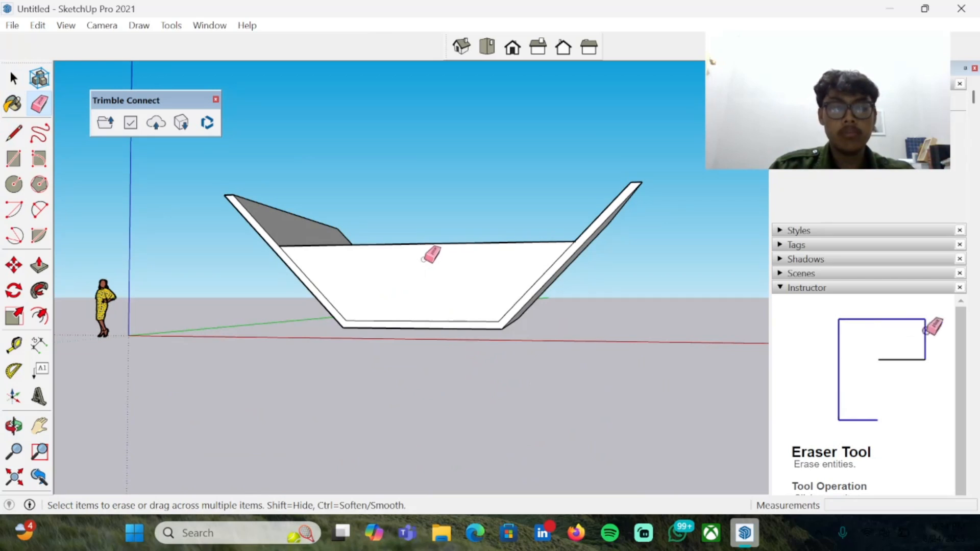
middle_drag(398, 131, 269, 96)
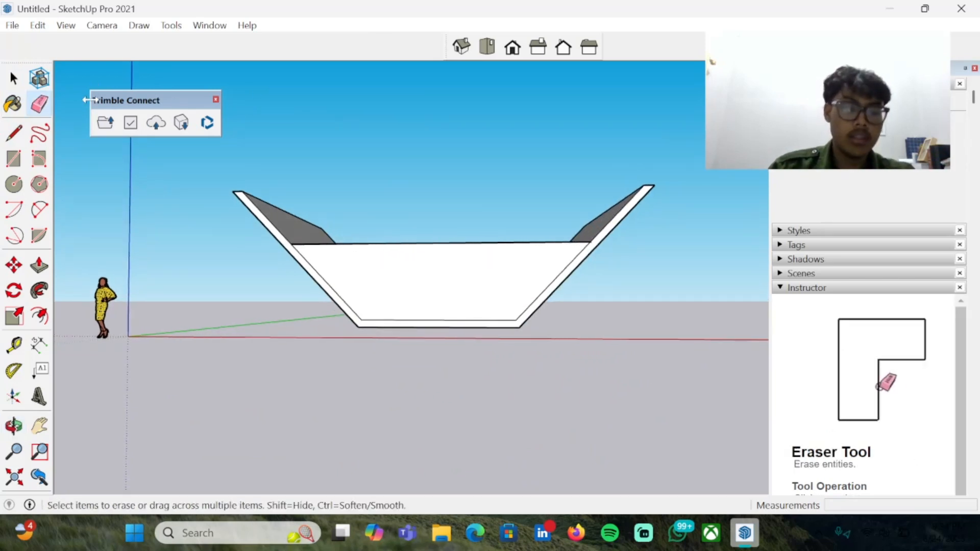
middle_drag(413, 117, 411, 166)
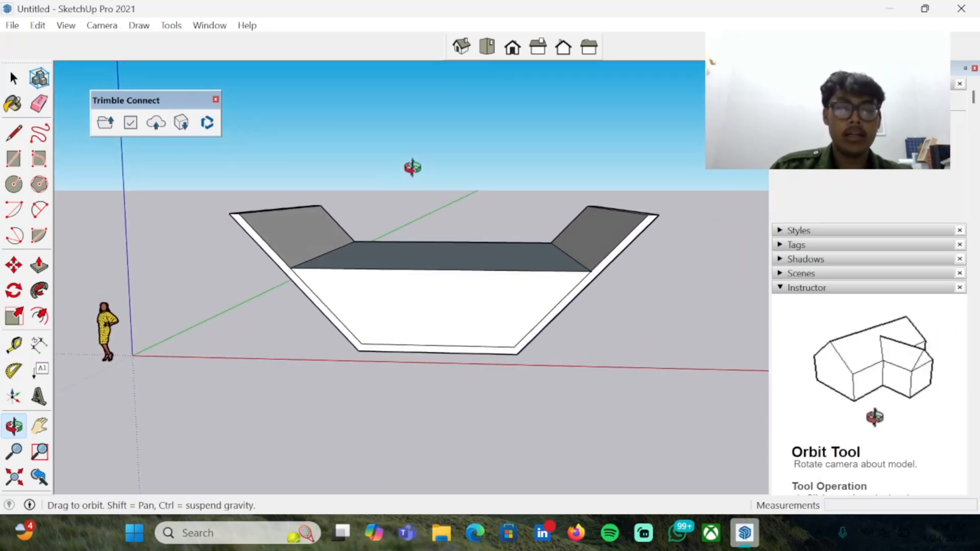
key(e)
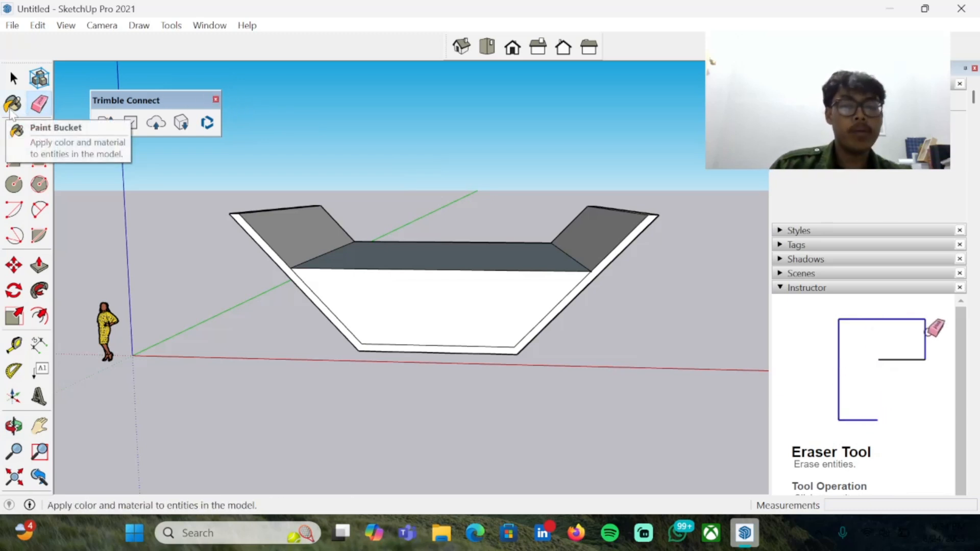
Paint the water's front end face with Water Stream Shallow from the Water materials.
click(11, 107)
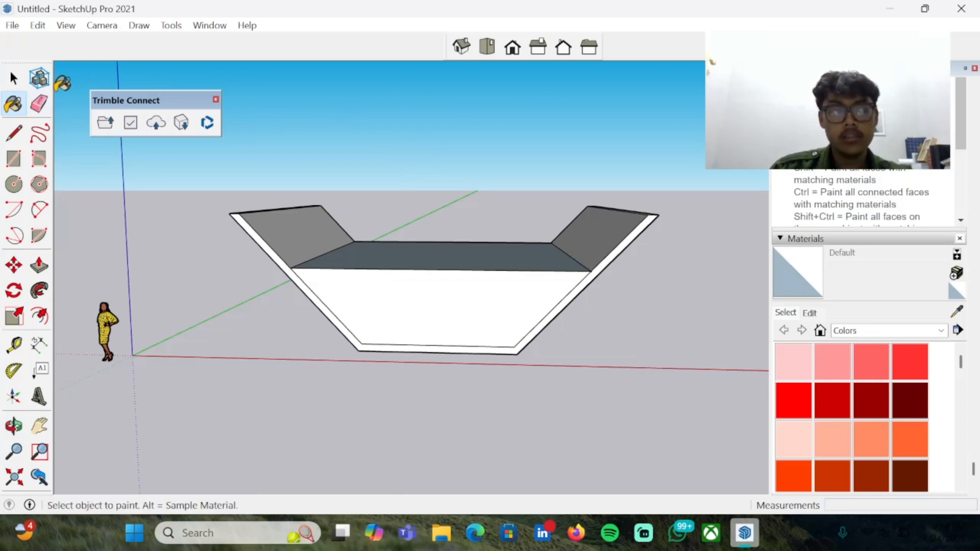
scroll(884, 199, up, 10)
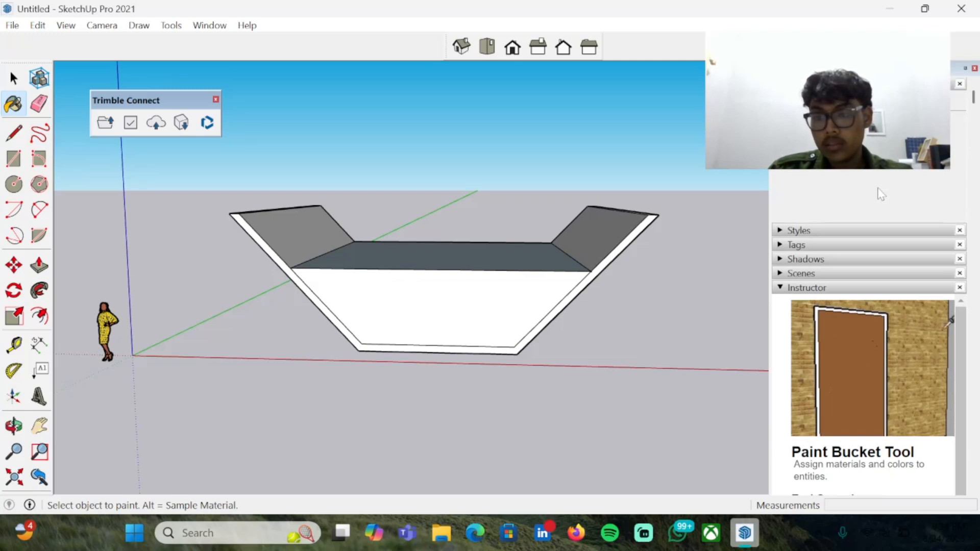
scroll(861, 178, down, 10)
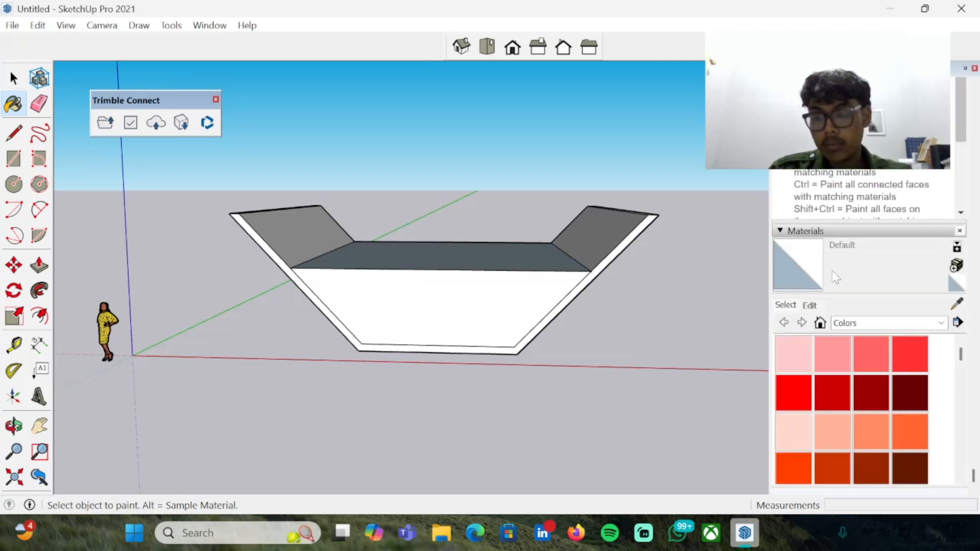
click(861, 325)
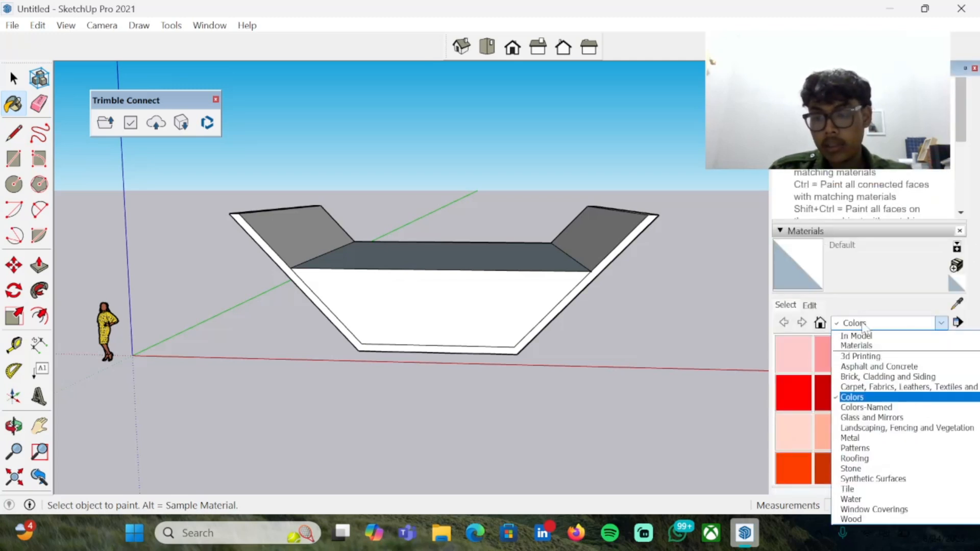
click(867, 499)
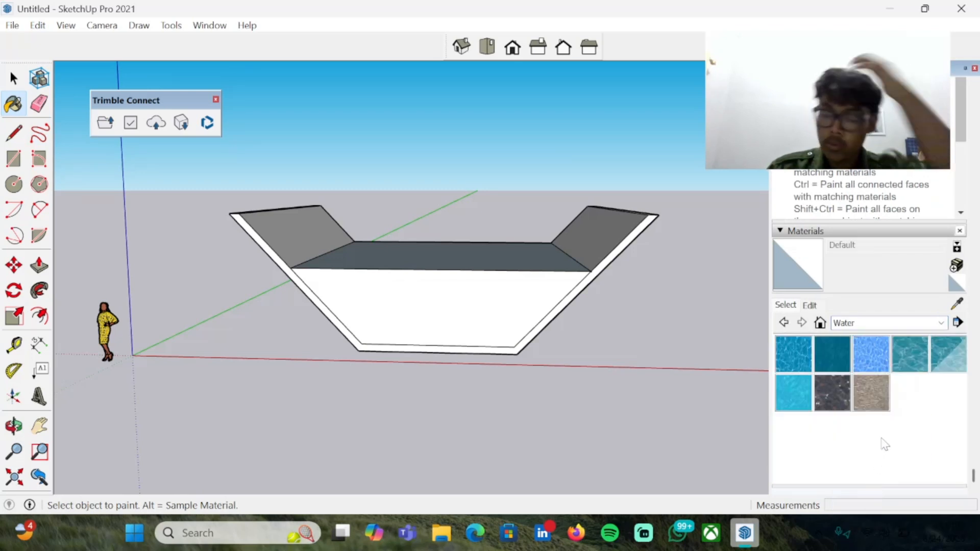
click(872, 393)
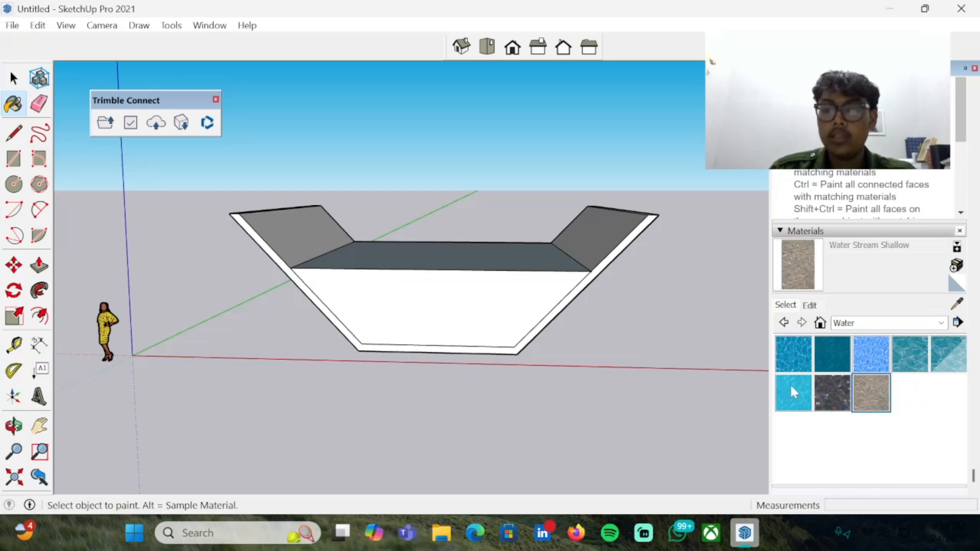
click(439, 306)
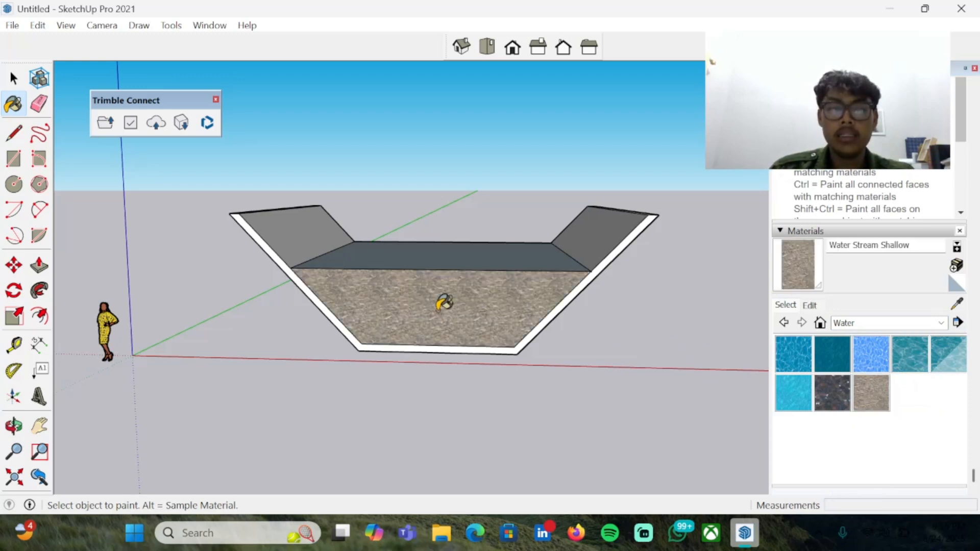
Apply Water Stream Shallow to the water's top surface and its opposite end face.
middle_drag(453, 186, 432, 328)
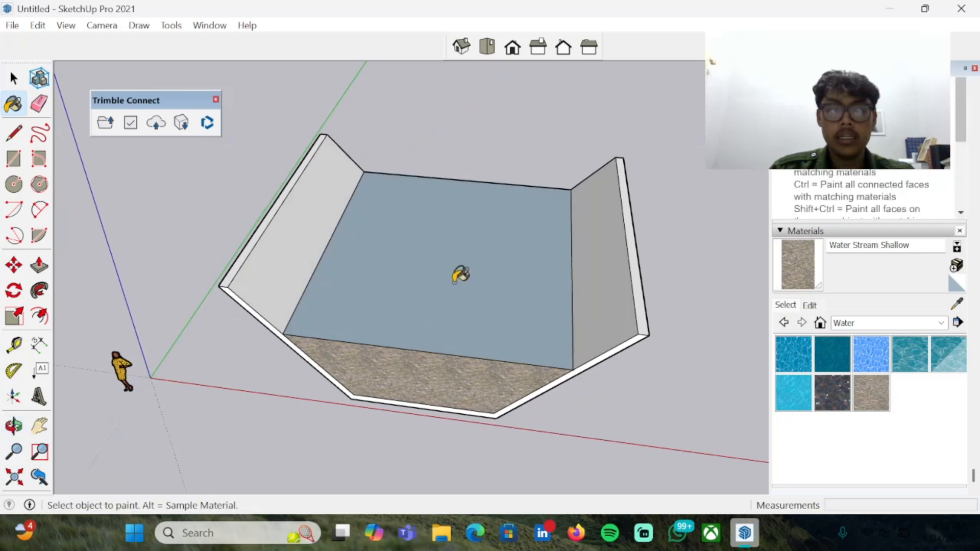
click(459, 273)
mouse_move(510, 153)
middle_down()
mouse_move(457, 255)
mouse_move(149, 102)
mouse_move(529, 225)
mouse_move(571, 210)
mouse_move(181, 124)
middle_up()
click(391, 329)
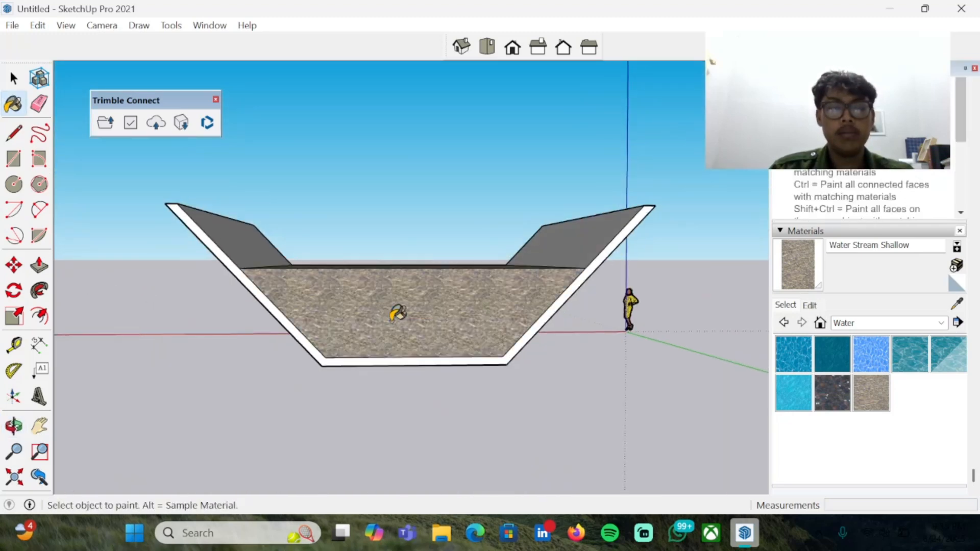
Paint the wall's cross-section face with Blacktop Old 02 from the Asphalt and Concrete materials.
click(923, 324)
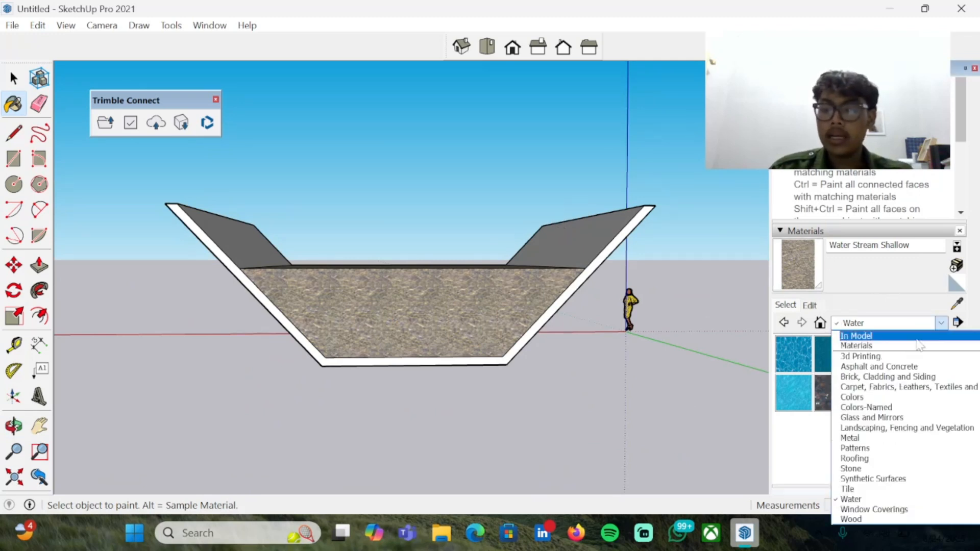
click(910, 367)
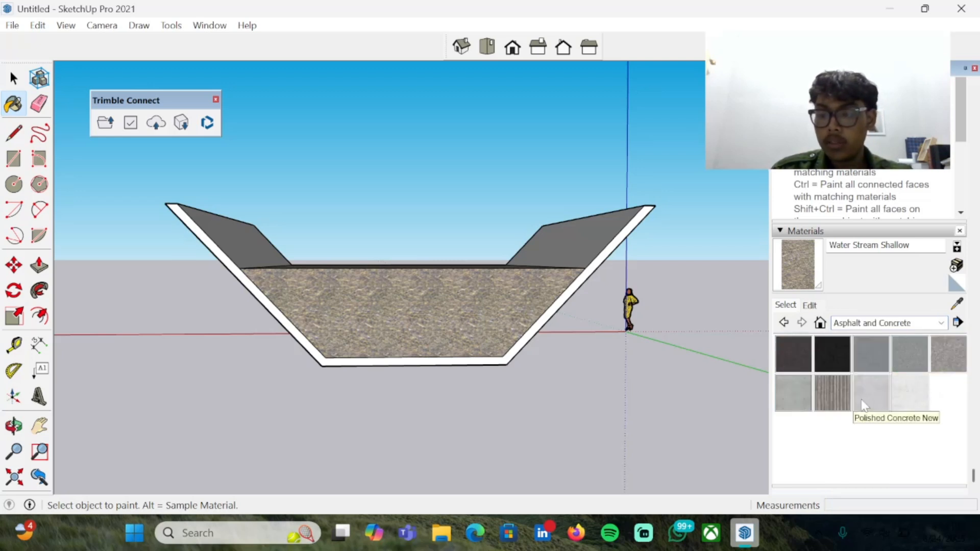
click(924, 360)
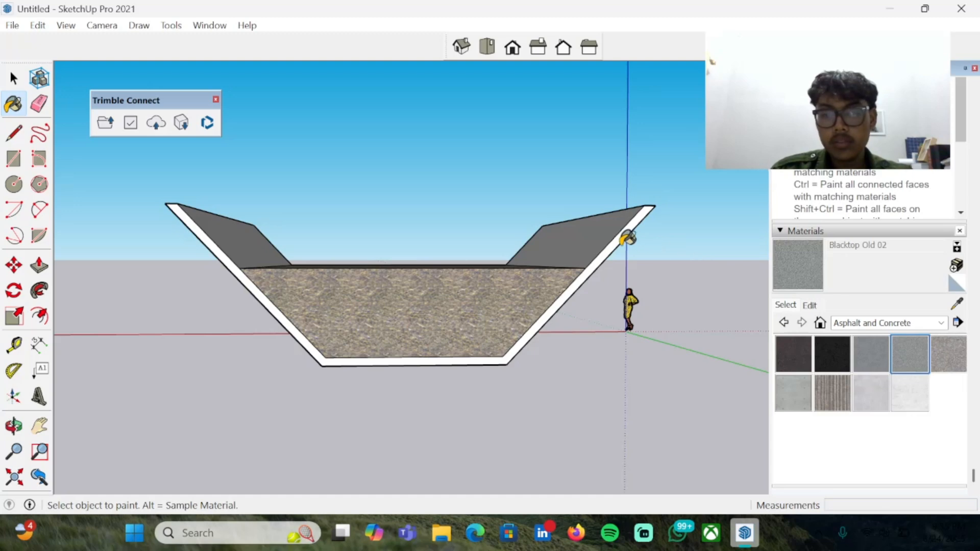
click(625, 234)
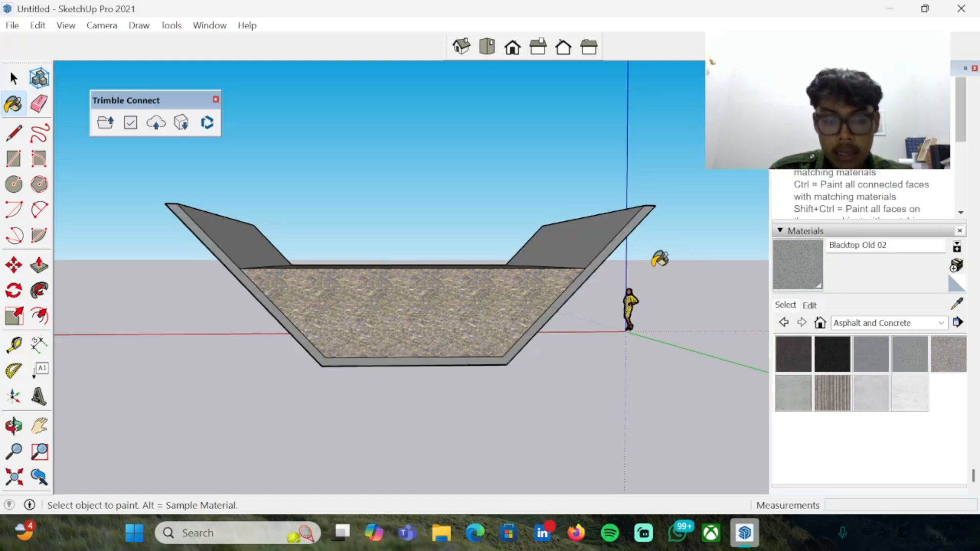
Paint one outer wall side, the inner wall faces and both top rims with Blacktop Old 02.
mouse_move(686, 266)
middle_down()
mouse_move(503, 254)
mouse_move(453, 221)
middle_up()
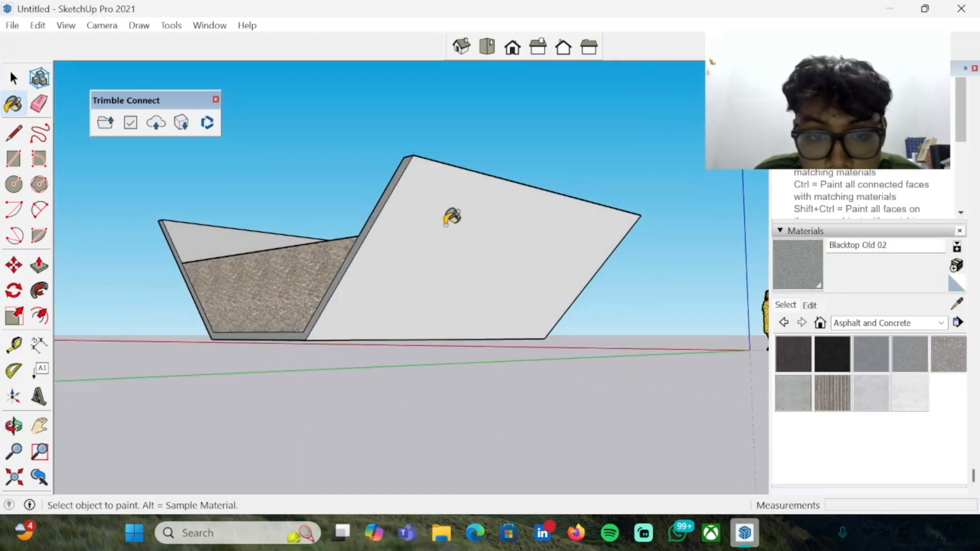
click(454, 219)
mouse_move(551, 190)
middle_down()
mouse_move(518, 227)
mouse_move(334, 363)
middle_up()
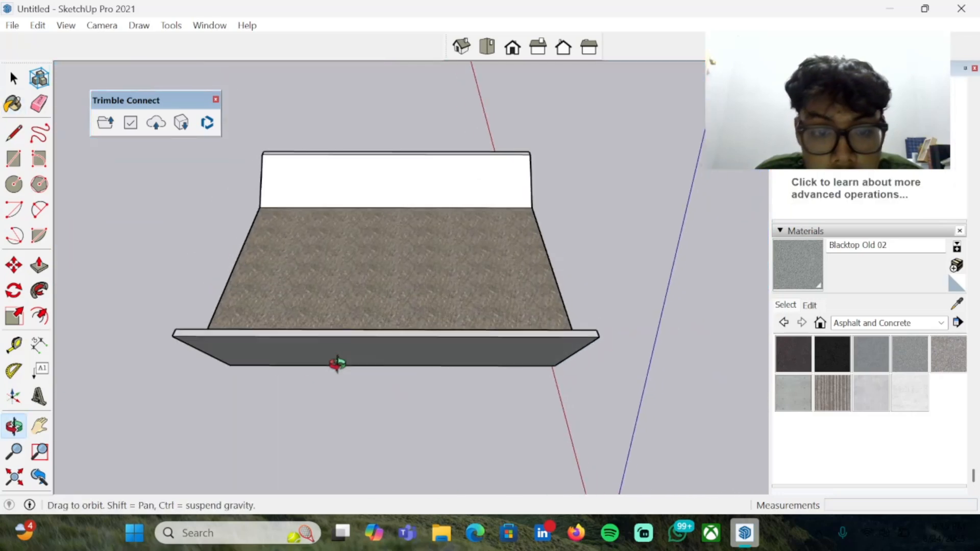
click(351, 329)
mouse_move(416, 269)
middle_down()
mouse_move(378, 407)
mouse_move(434, 216)
middle_up()
click(460, 122)
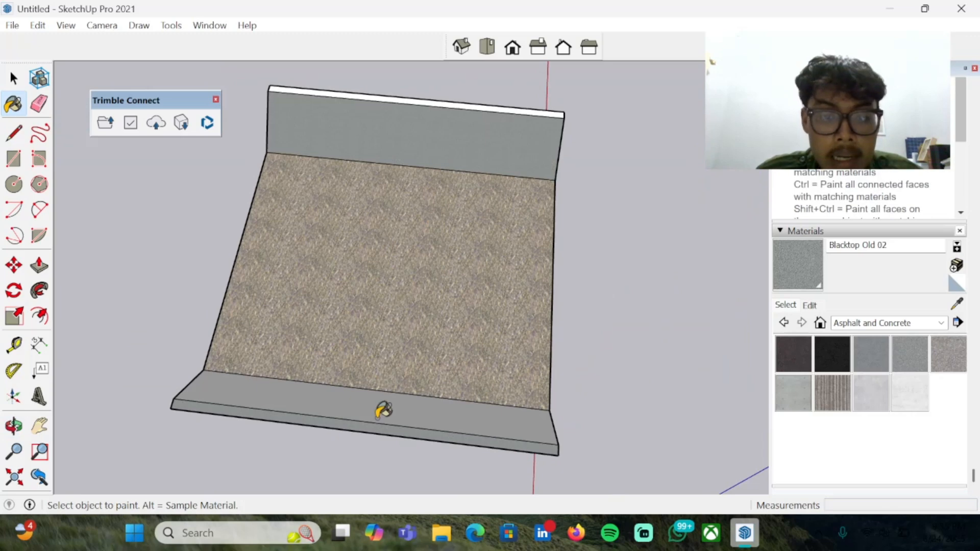
click(448, 102)
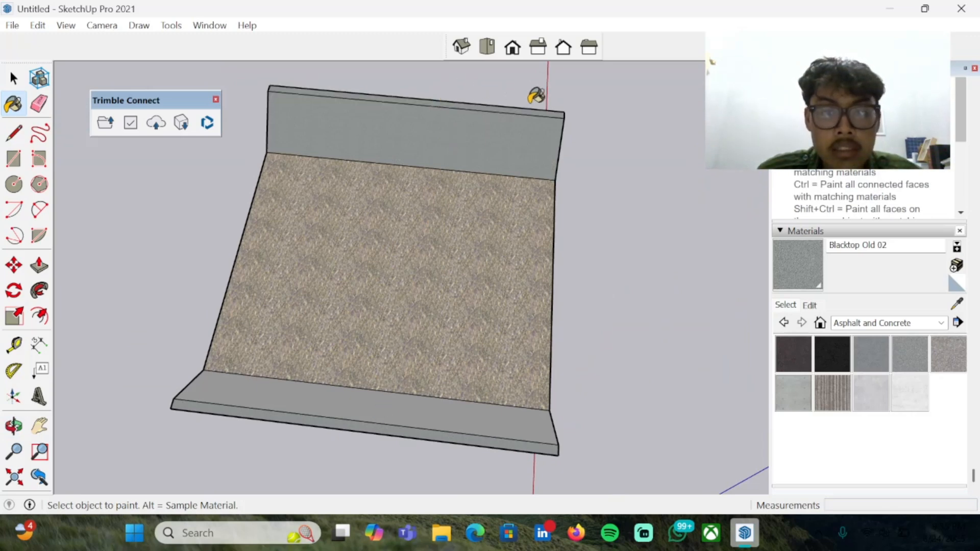
Paint the channel's opposite end section, underside and remaining outer wall faces with Blacktop Old 02.
mouse_move(602, 143)
middle_down()
mouse_move(338, 354)
mouse_move(332, 155)
middle_up()
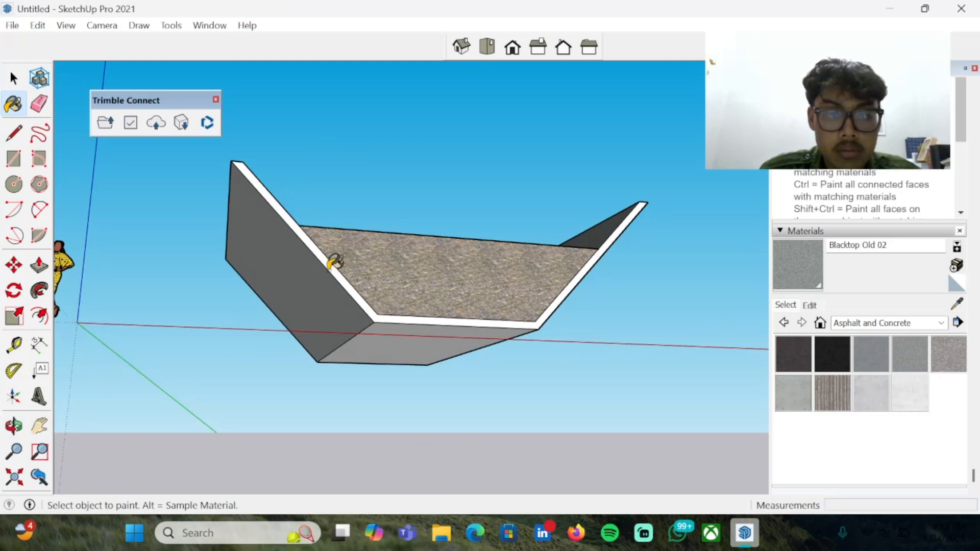
middle_drag(516, 363, 417, 248)
click(417, 249)
click(530, 253)
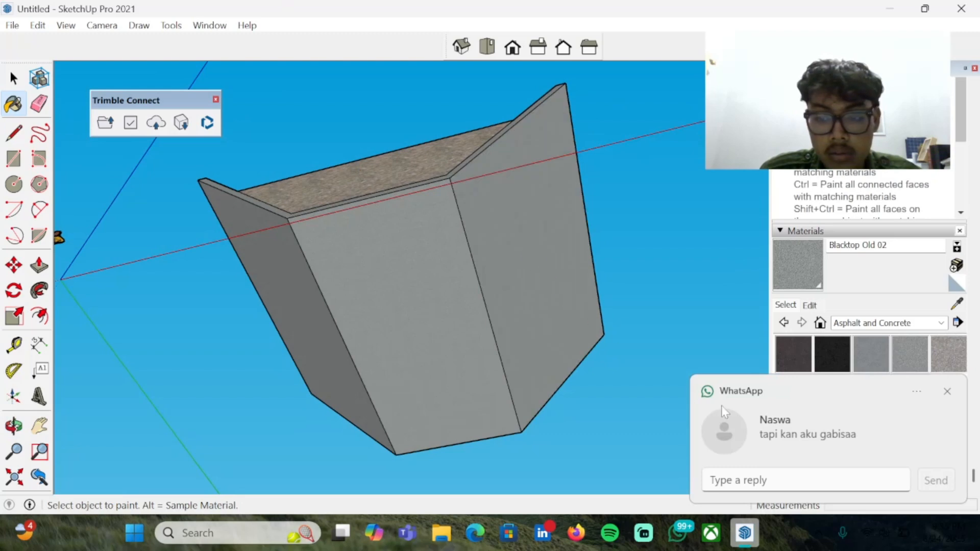
click(948, 392)
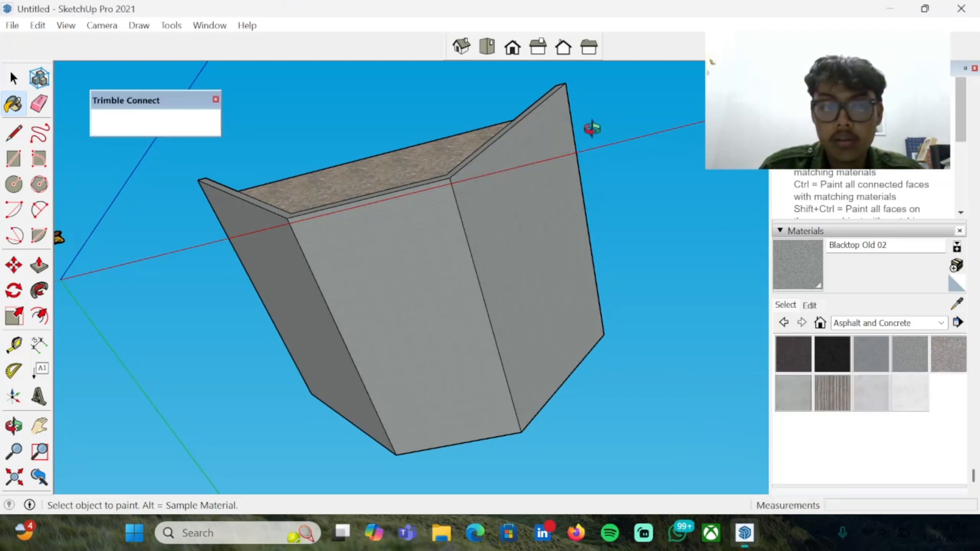
middle_drag(586, 127, 324, 223)
click(440, 233)
mouse_move(564, 190)
middle_down()
mouse_move(489, 245)
mouse_move(217, 254)
middle_up()
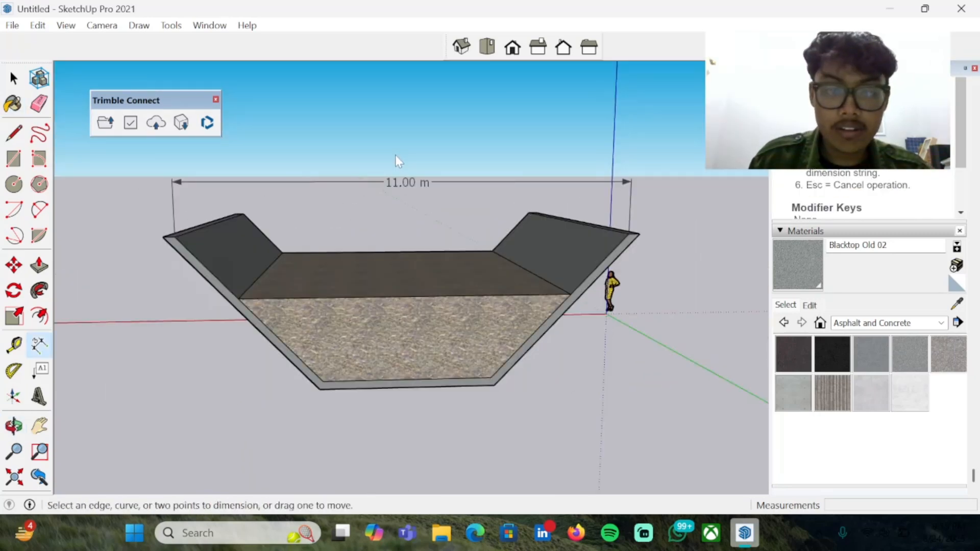
Undo the dimension placed across the channel's top opening.
click(391, 182)
click(391, 182)
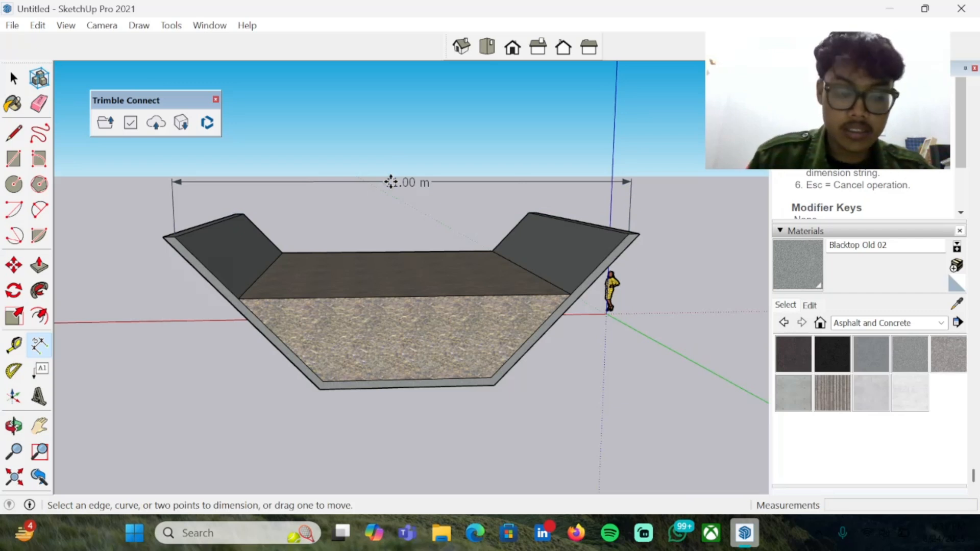
key(ctrl+z)
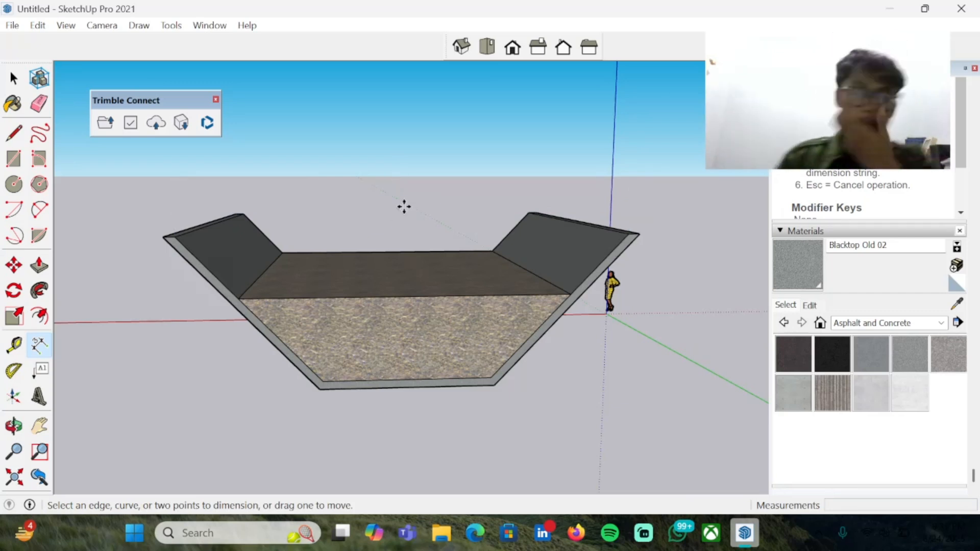
Dimension the channel's top opening between the two inner rim corners, placing the dimension line above the channel.
middle_drag(342, 182, 356, 161)
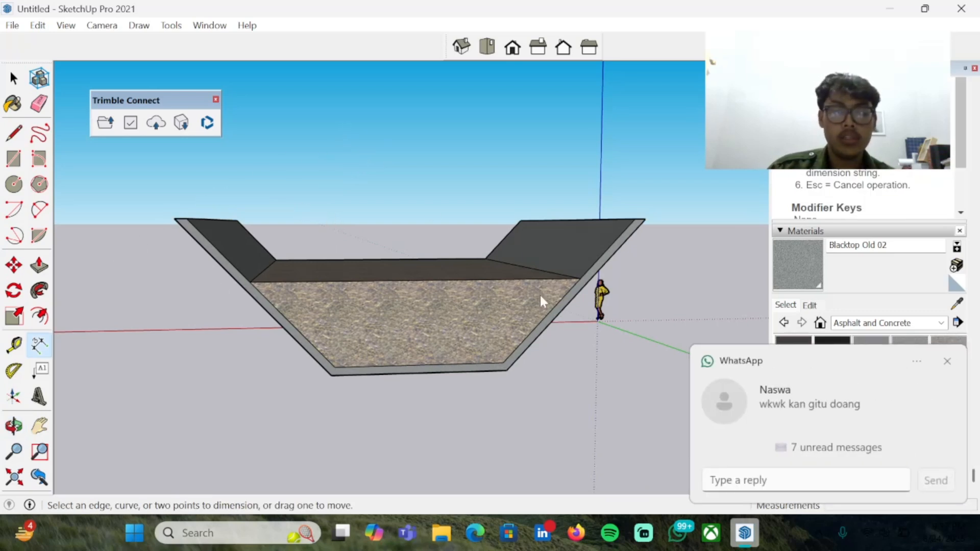
click(947, 361)
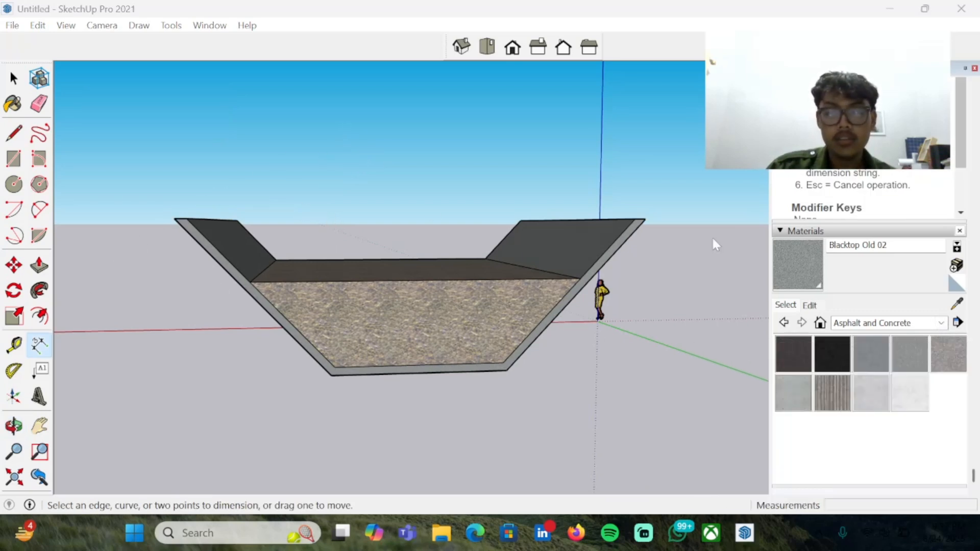
middle_drag(458, 121, 434, 142)
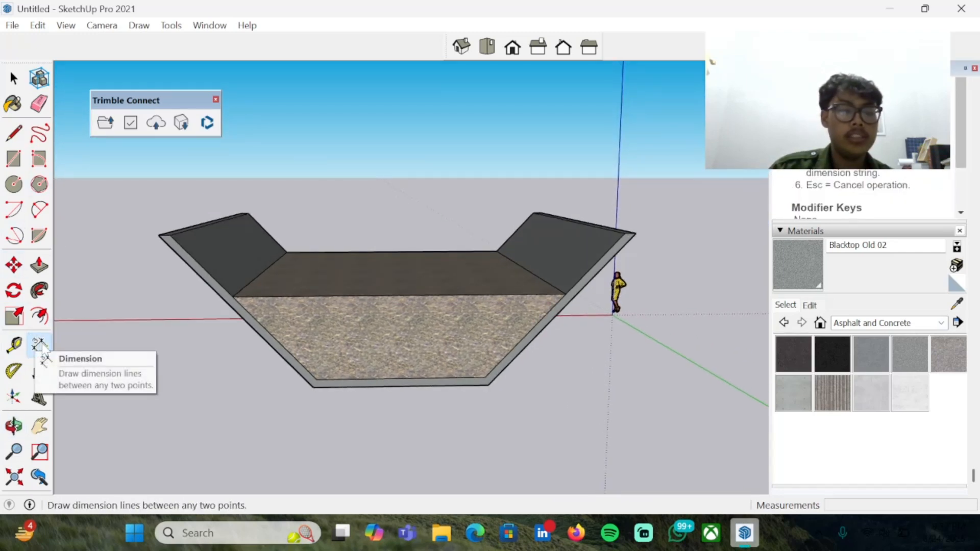
click(38, 342)
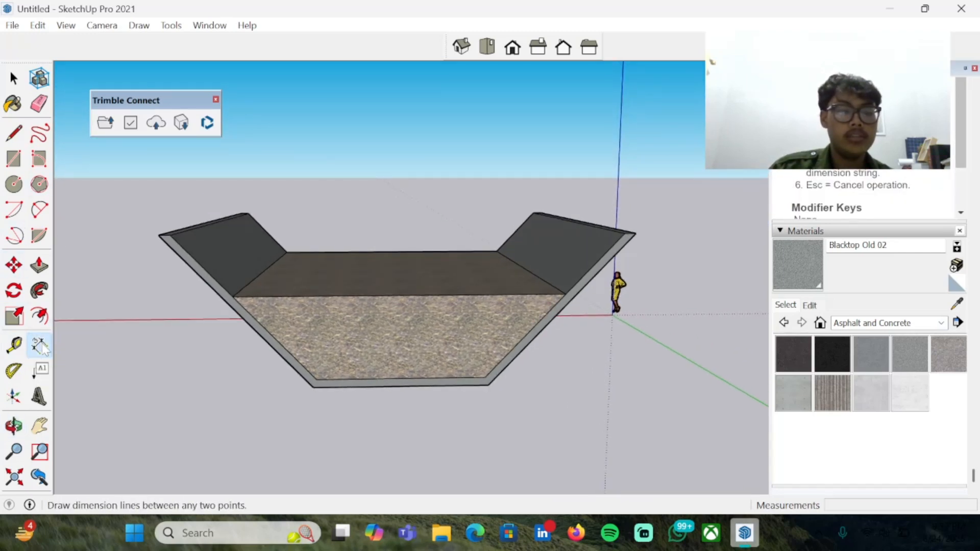
click(170, 234)
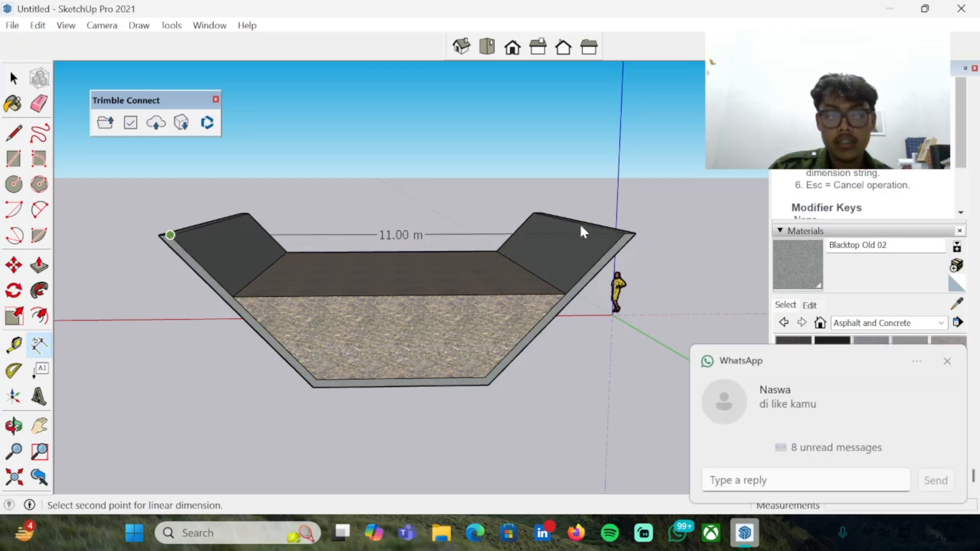
click(625, 233)
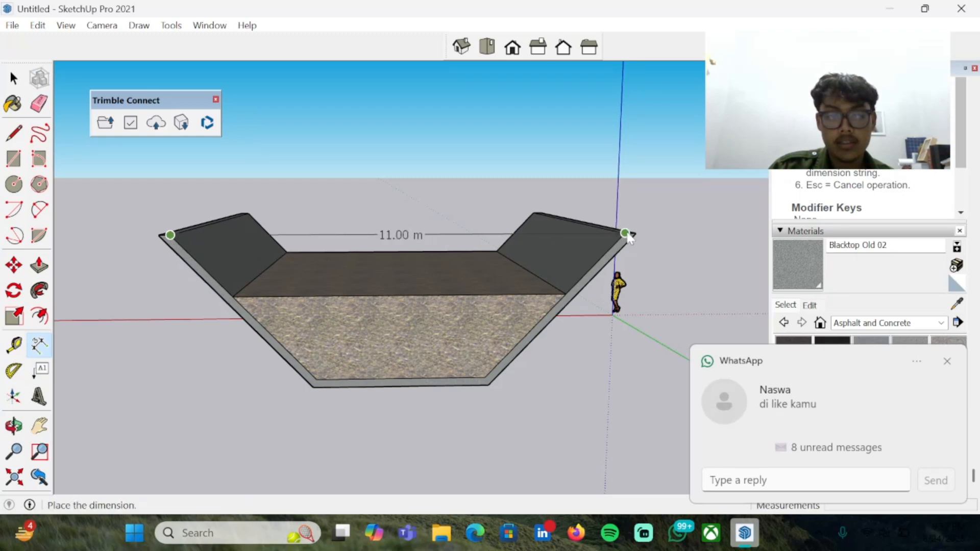
click(626, 160)
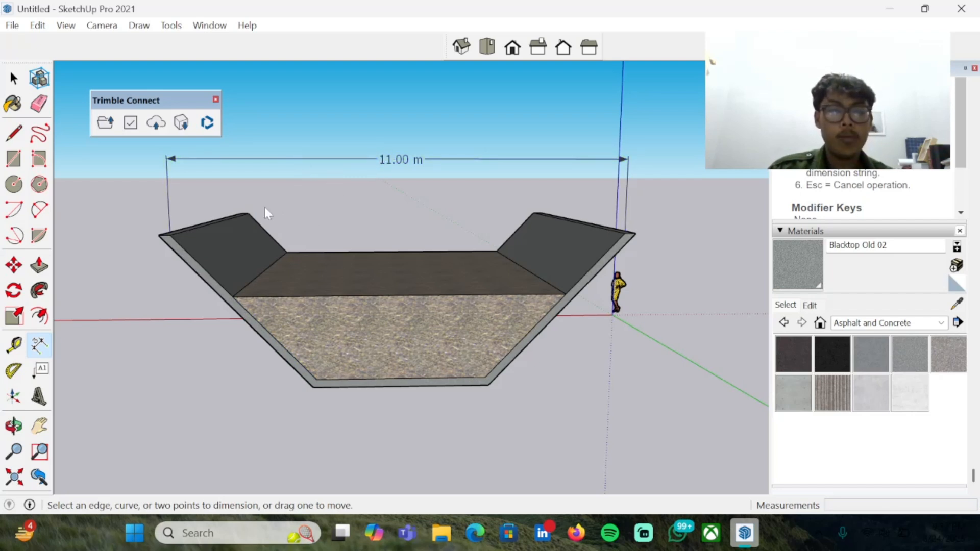
Dimension the channel's inner bottom width between its two lower corners, placing the dimension line below the section.
click(316, 379)
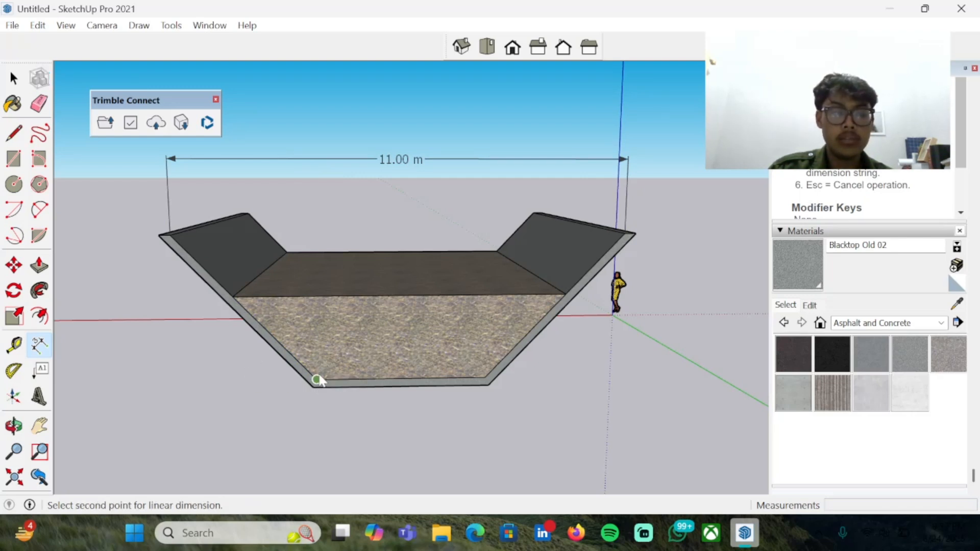
click(484, 379)
click(481, 420)
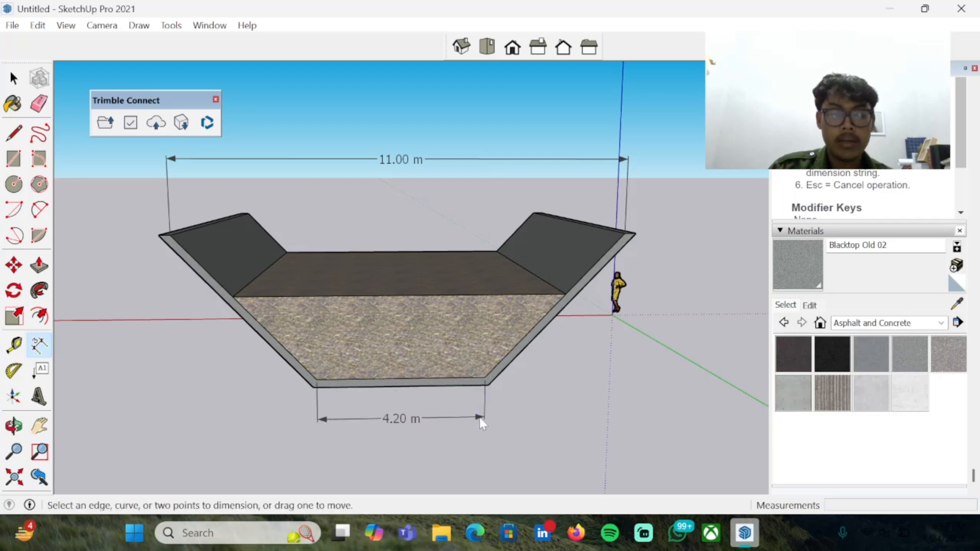
Dimension the water depth from the bed's midpoint to the water surface's midpoint, placing the dimension inside the water face.
middle_drag(492, 253, 477, 197)
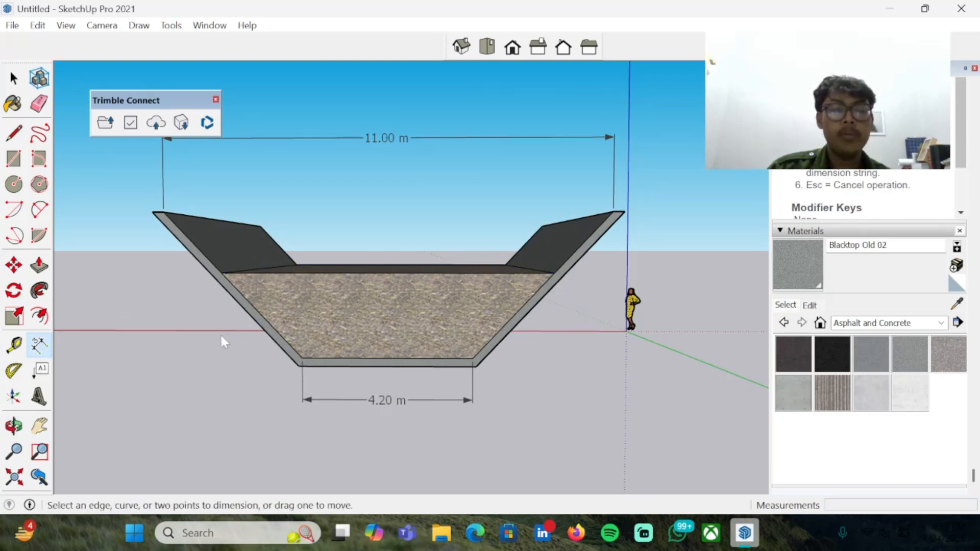
click(387, 359)
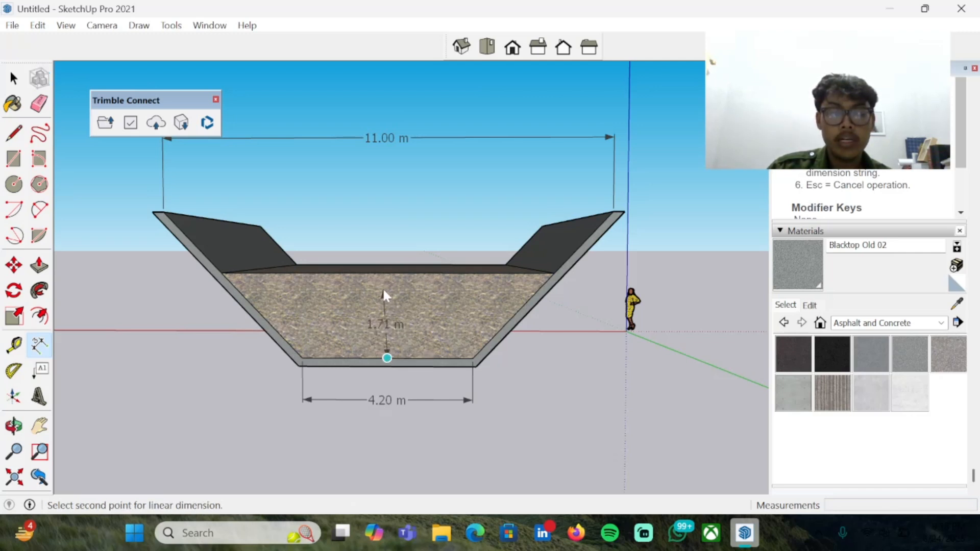
click(387, 272)
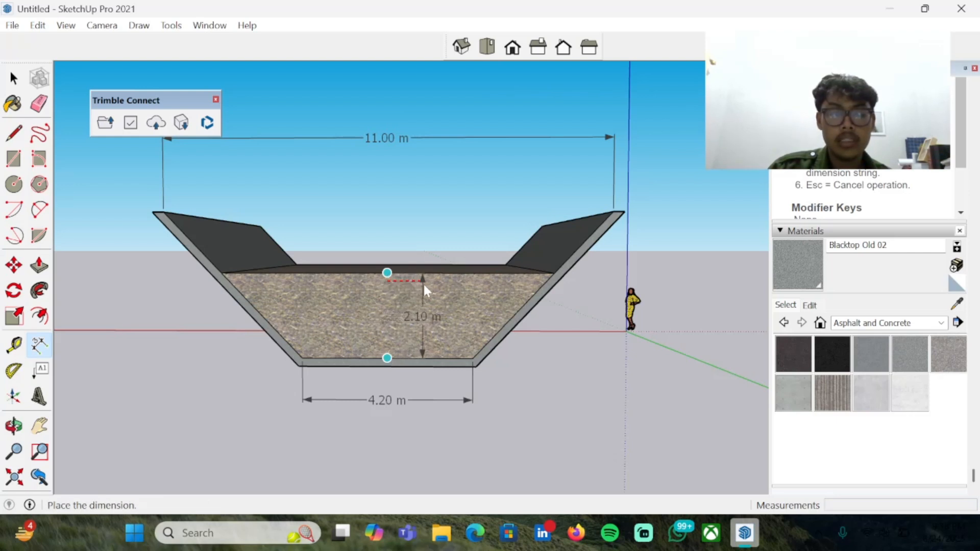
click(437, 291)
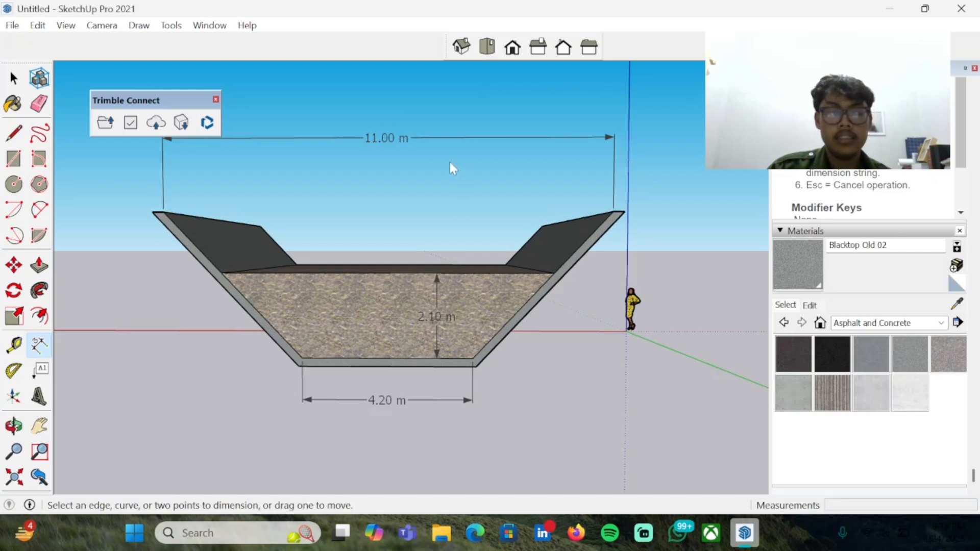
Hide the Default Tray and show it again.
middle_drag(469, 115, 459, 131)
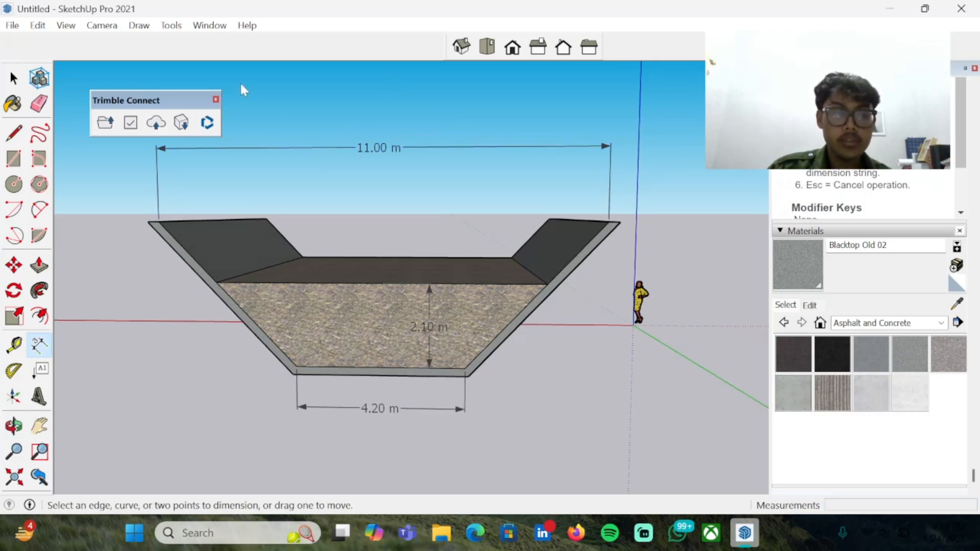
click(209, 25)
mouse_move(238, 47)
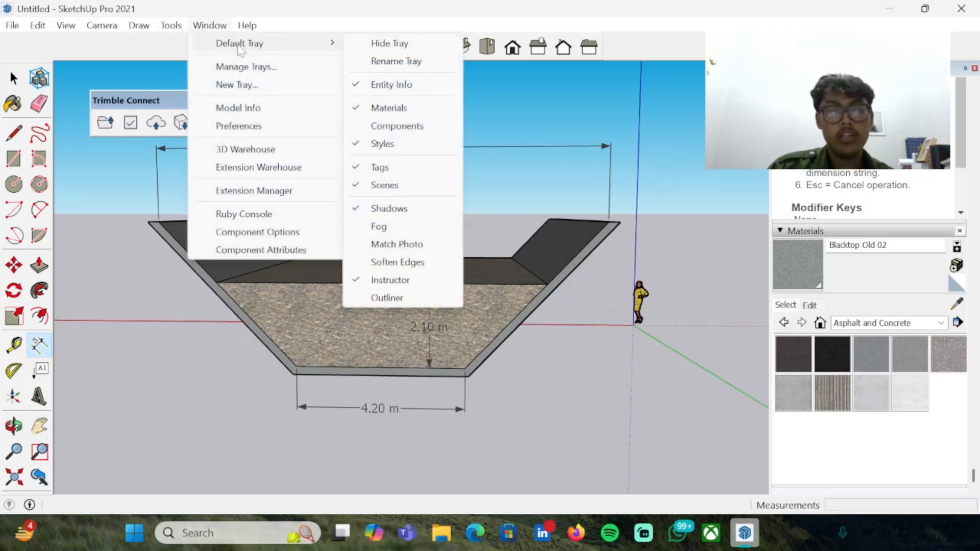
click(388, 44)
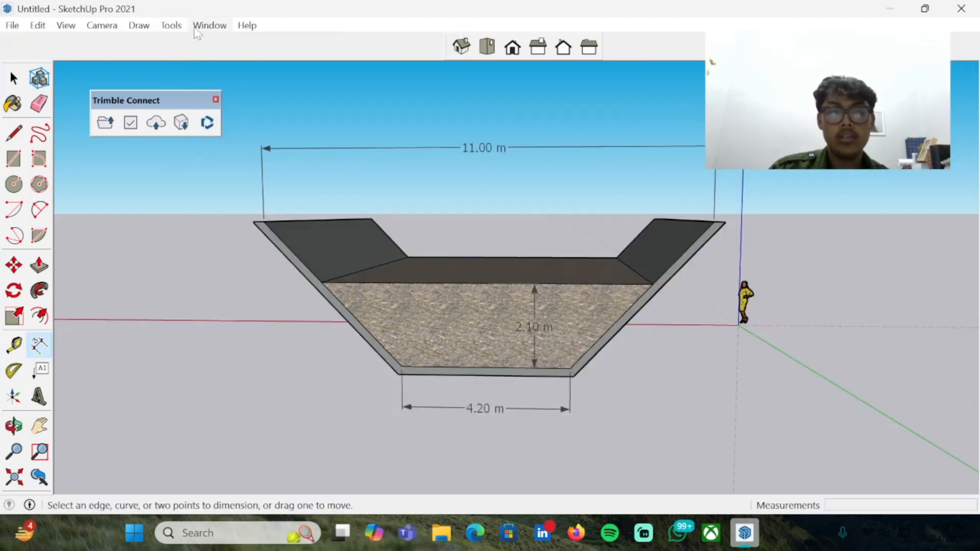
click(209, 25)
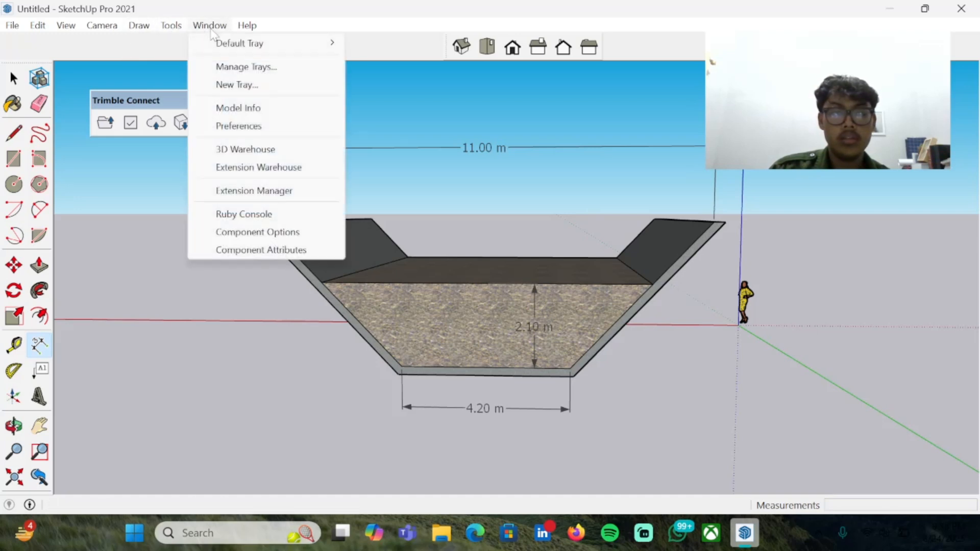
mouse_move(247, 26)
click(211, 31)
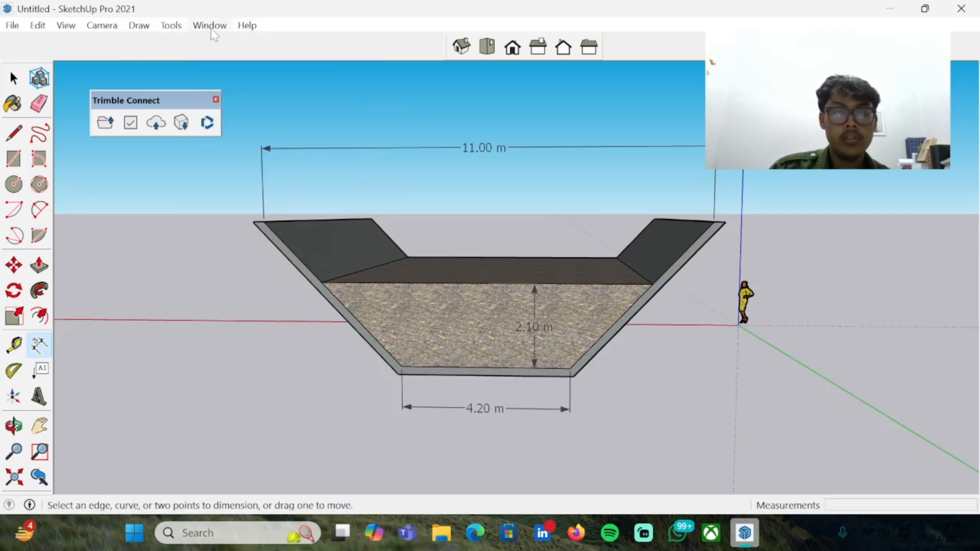
click(211, 29)
mouse_move(246, 47)
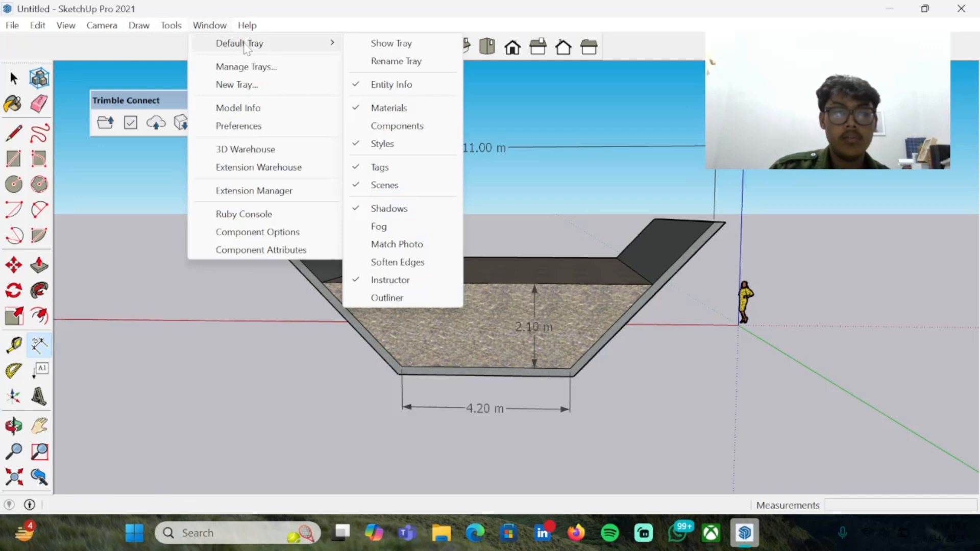
click(402, 43)
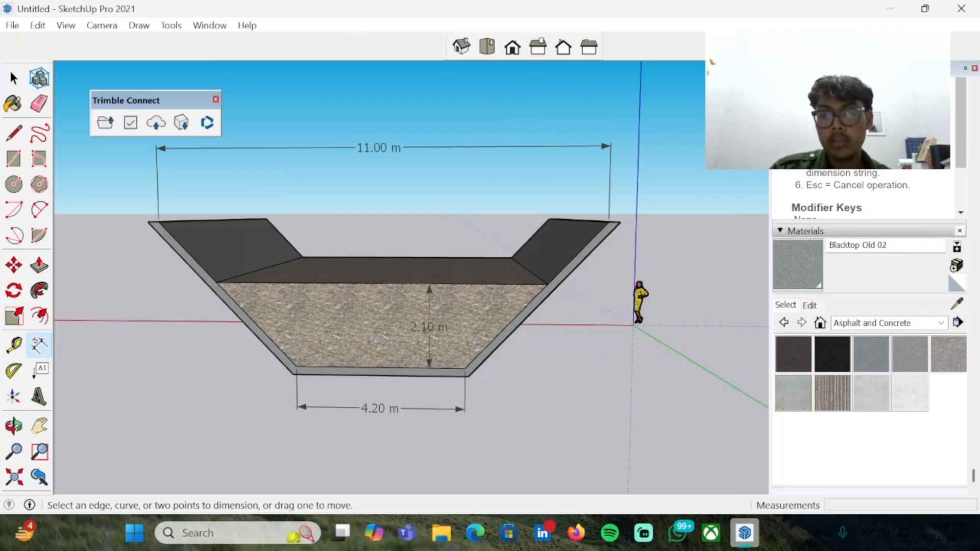
Colour the dimensions red with Color A05 from the Colors materials.
click(839, 232)
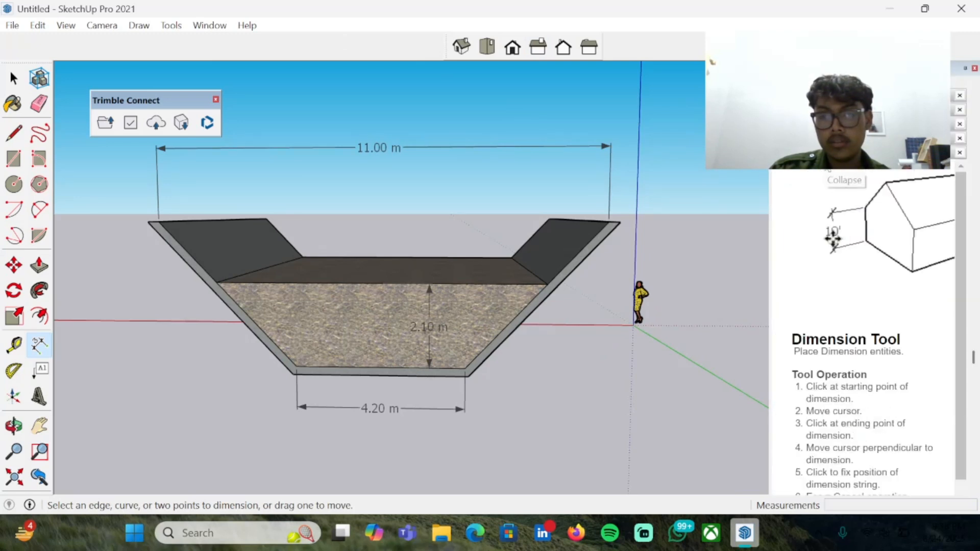
scroll(781, 159, down, 4)
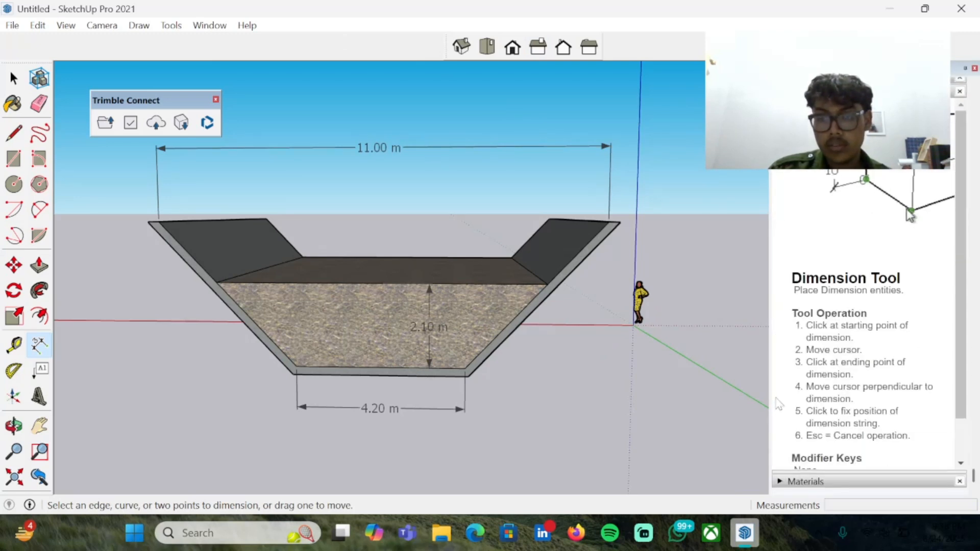
click(811, 481)
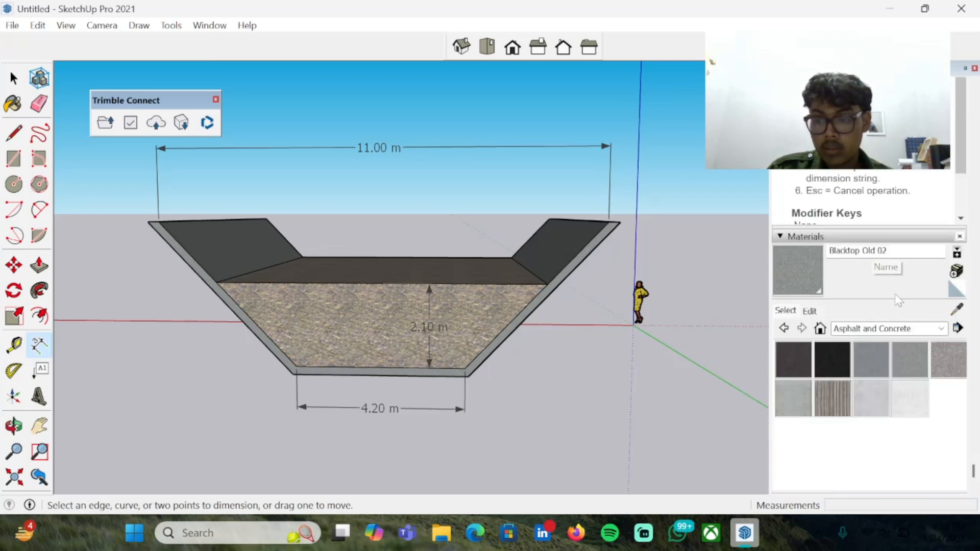
click(929, 328)
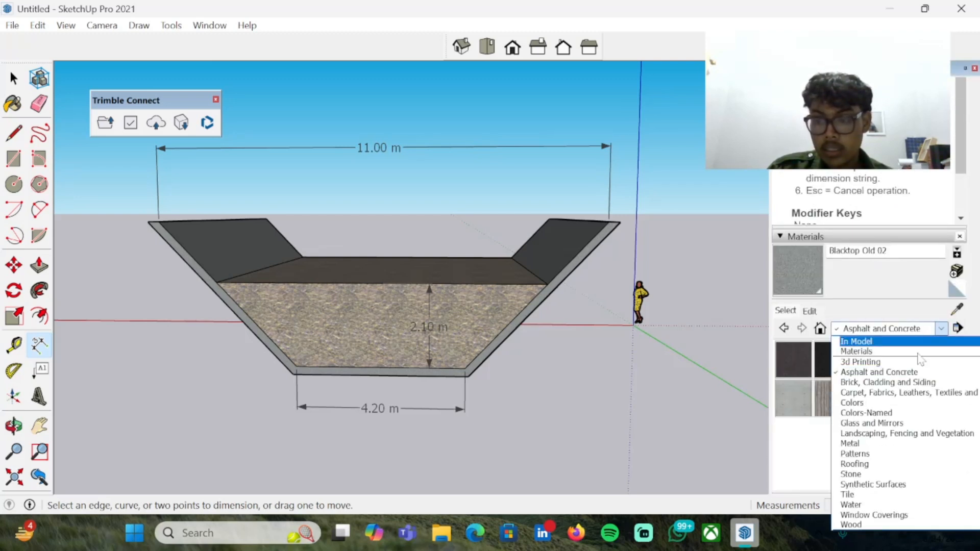
click(900, 405)
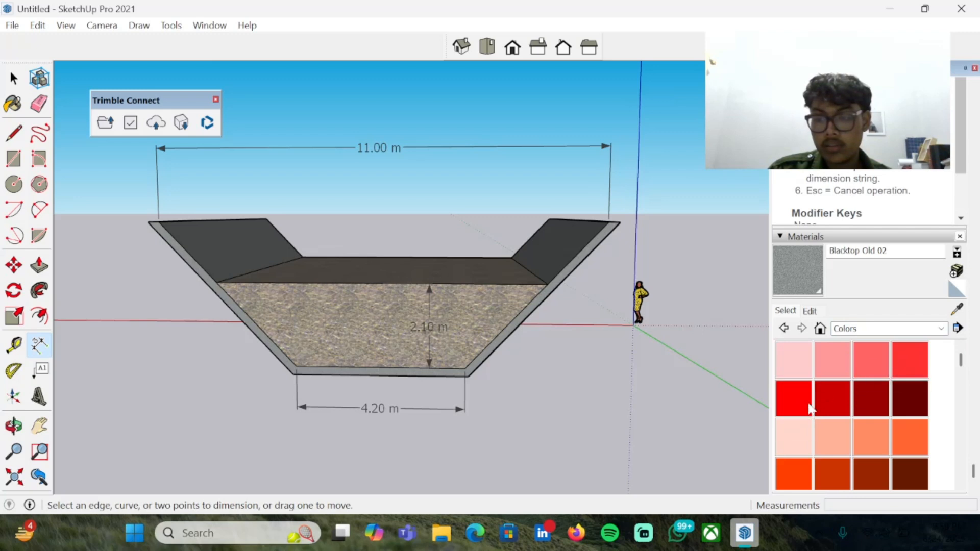
click(794, 397)
click(390, 147)
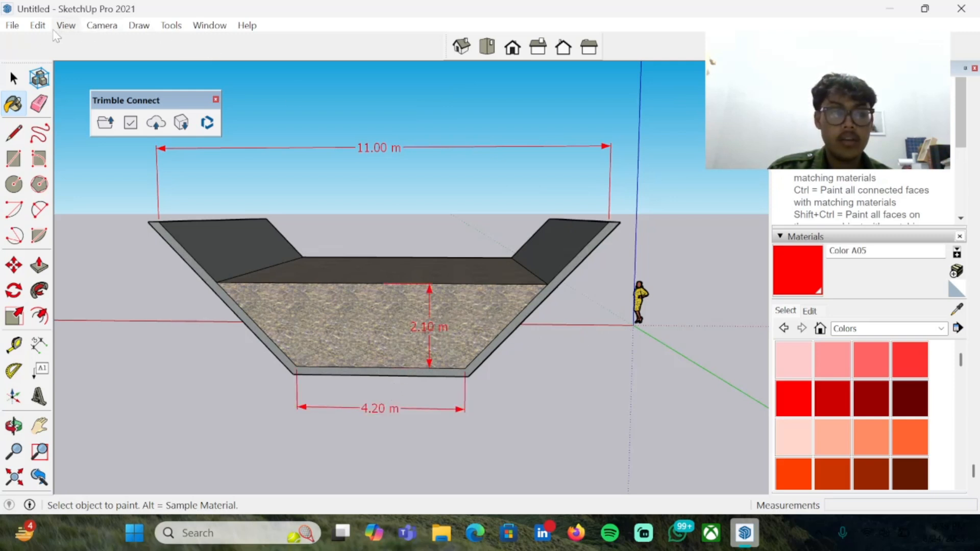
Place a text label with the default wording "Enter text" near the wall's outer top corner, above the scale figure.
click(41, 370)
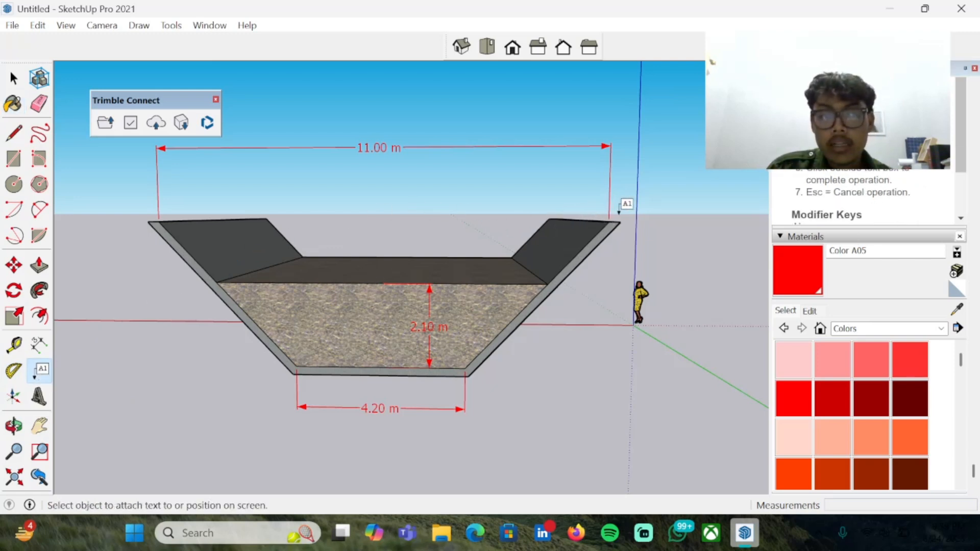
double_click(619, 222)
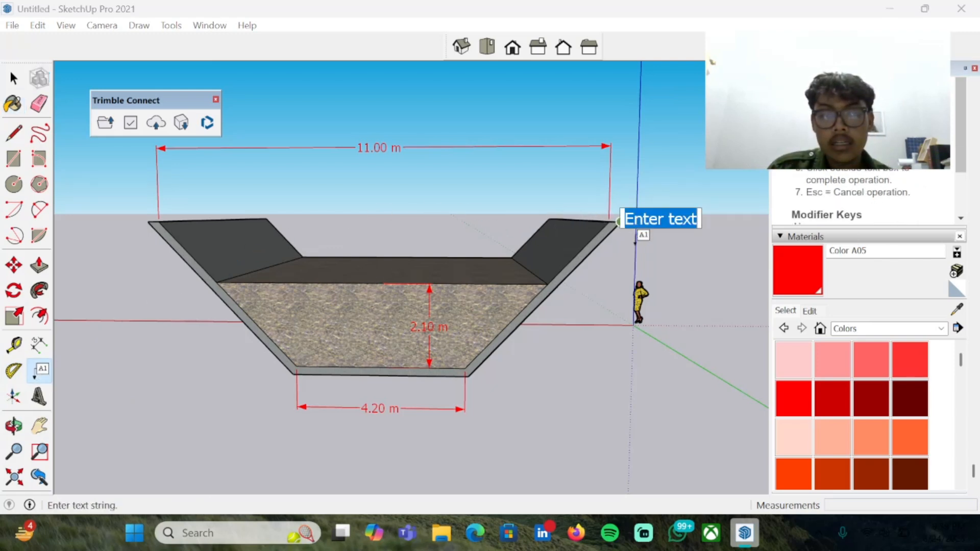
click(619, 221)
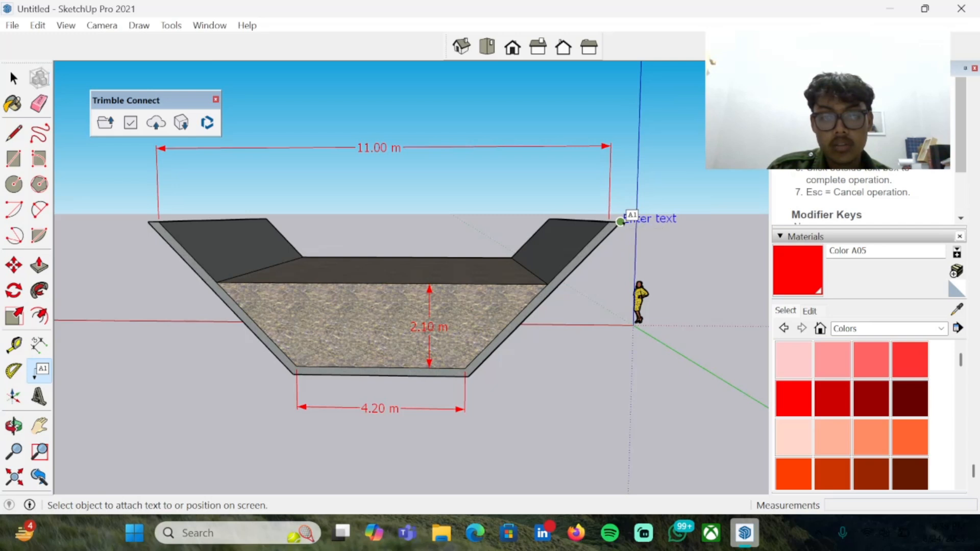
click(621, 222)
click(634, 270)
Attach a leader text label beginning with "Sa" to the wall's outer top corner beside the scale figure.
click(621, 220)
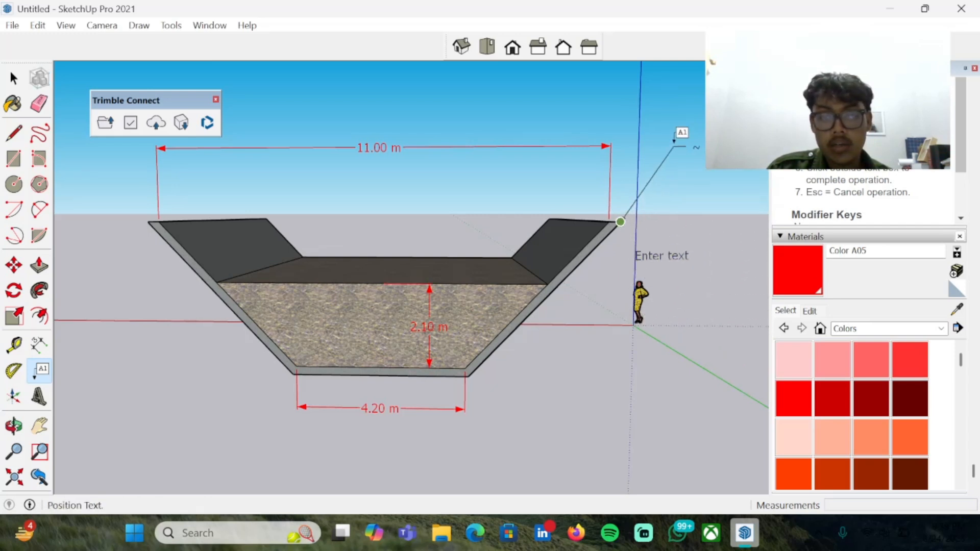
click(674, 132)
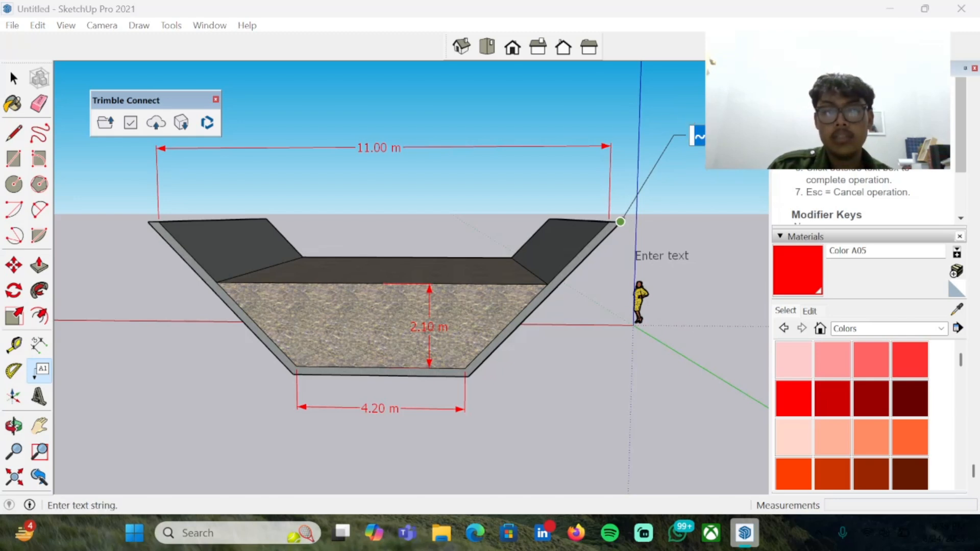
key(Caps_Lock)
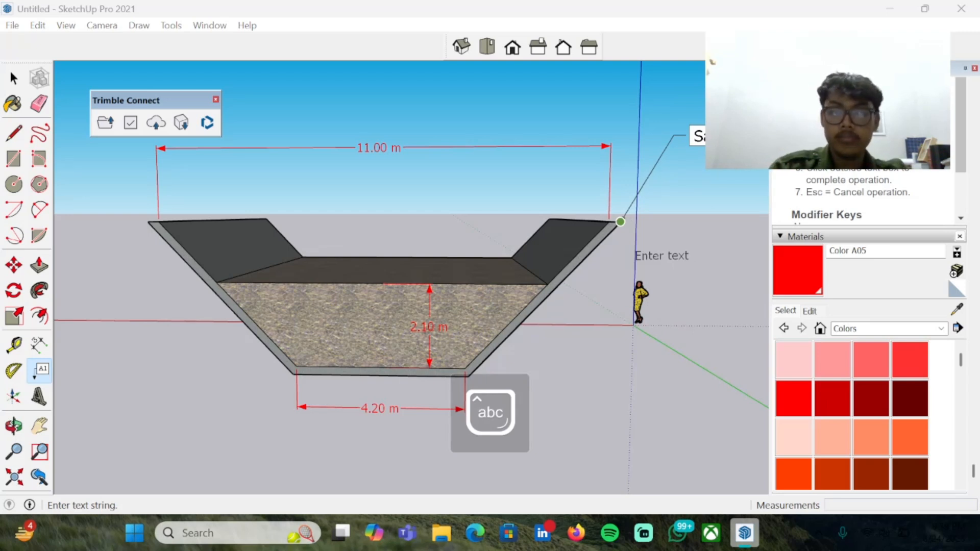
click(688, 176)
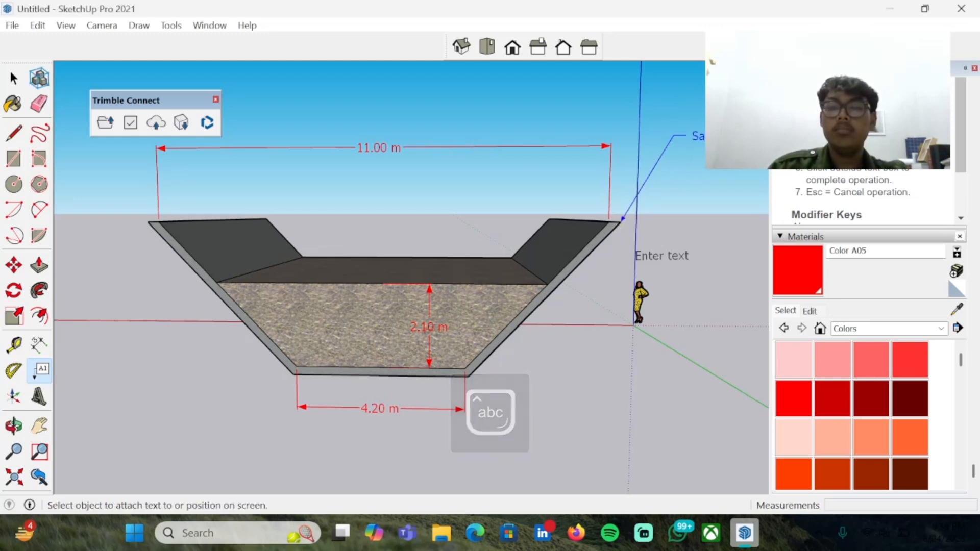
Colour the "Saluran Drainase Terbuka" leader label red with Color A05.
click(796, 403)
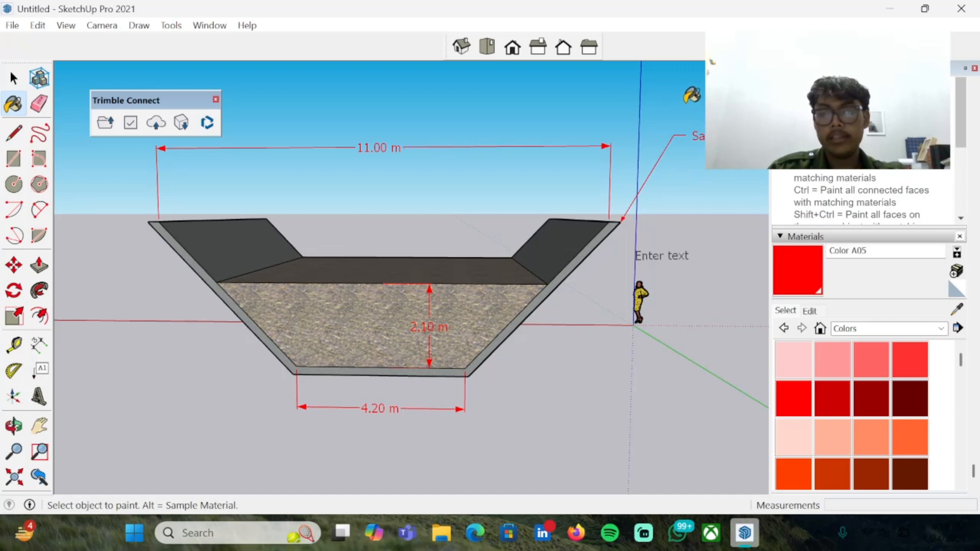
key(o)
drag(689, 98, 641, 110)
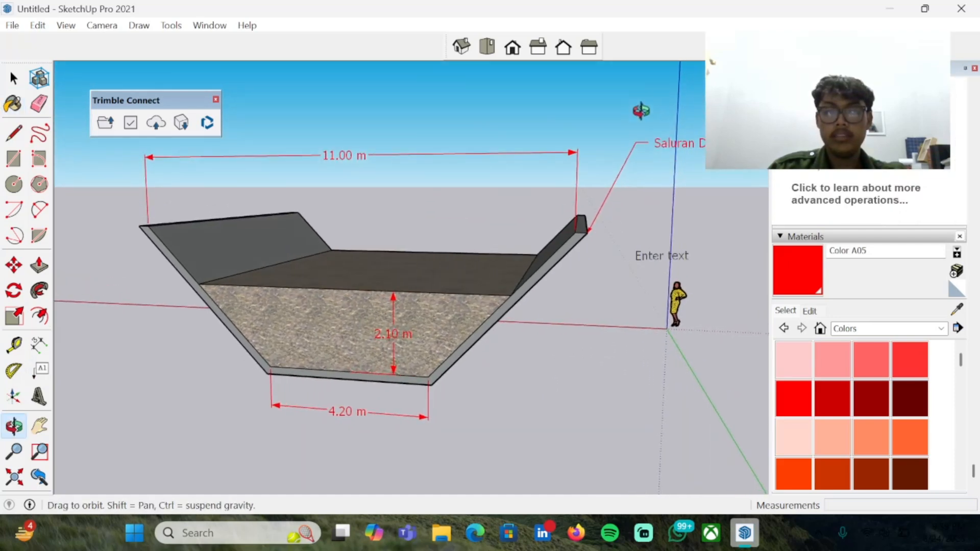
scroll(584, 236, up, 1)
scroll(582, 205, down, 3)
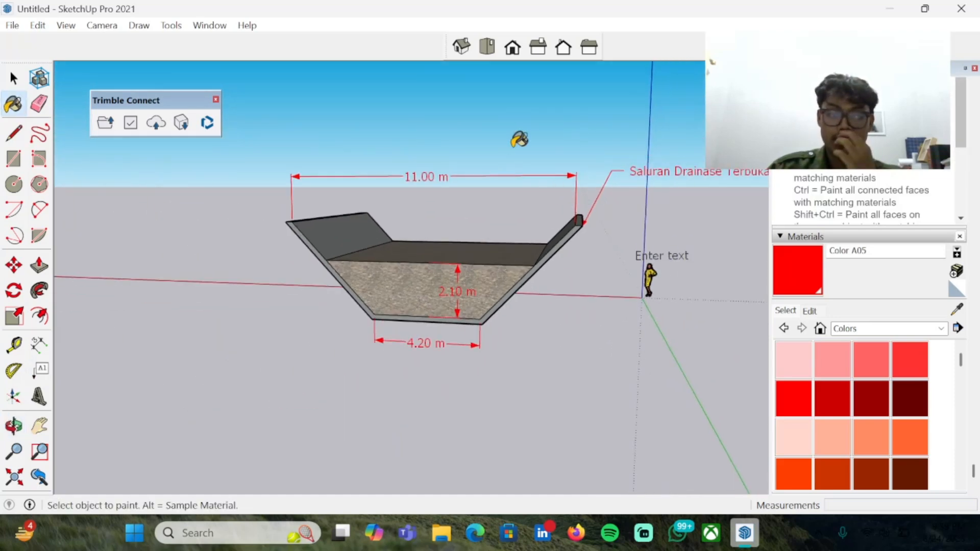
Examine the channel from several angles and in the isometric, top, front, right, back and left standard views.
key(o)
drag(505, 122, 579, 147)
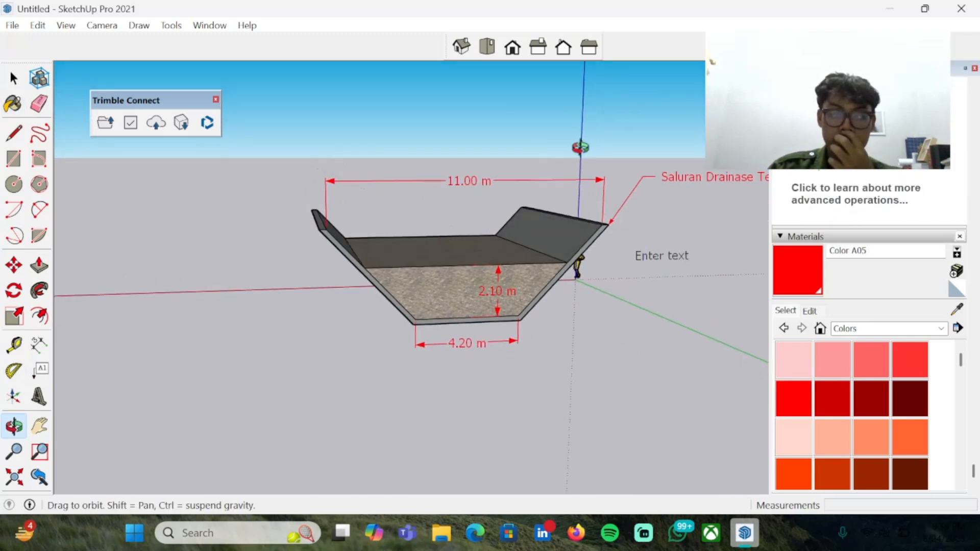
middle_drag(580, 147, 614, 147)
mouse_move(495, 118)
middle_down()
mouse_move(564, 112)
mouse_move(485, 129)
mouse_move(660, 136)
mouse_move(437, 150)
mouse_move(590, 116)
mouse_move(510, 87)
mouse_move(507, 118)
mouse_move(554, 137)
middle_up()
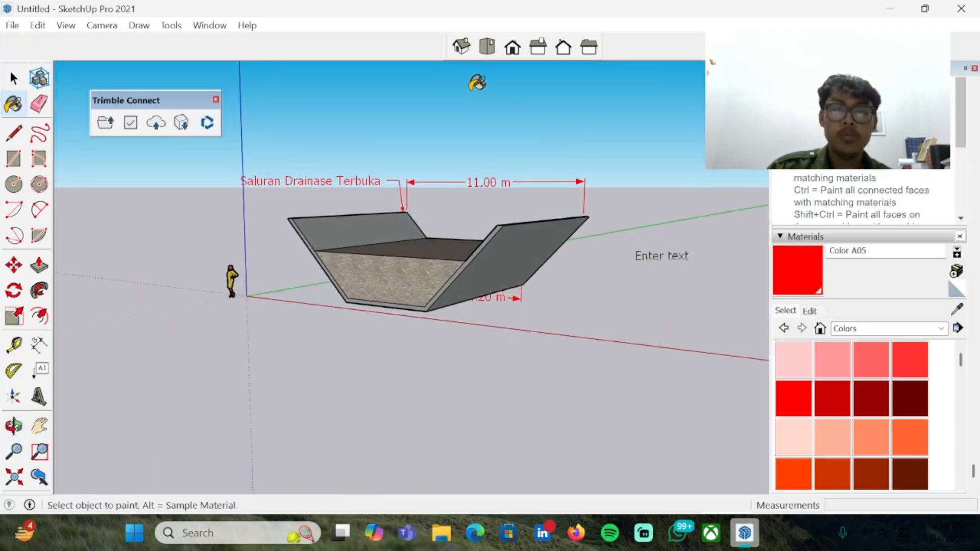
click(462, 47)
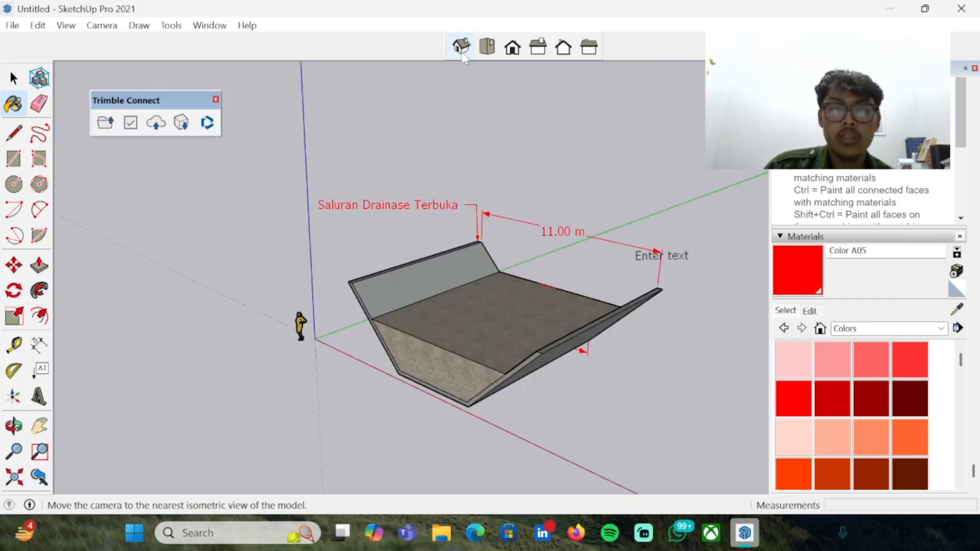
click(491, 53)
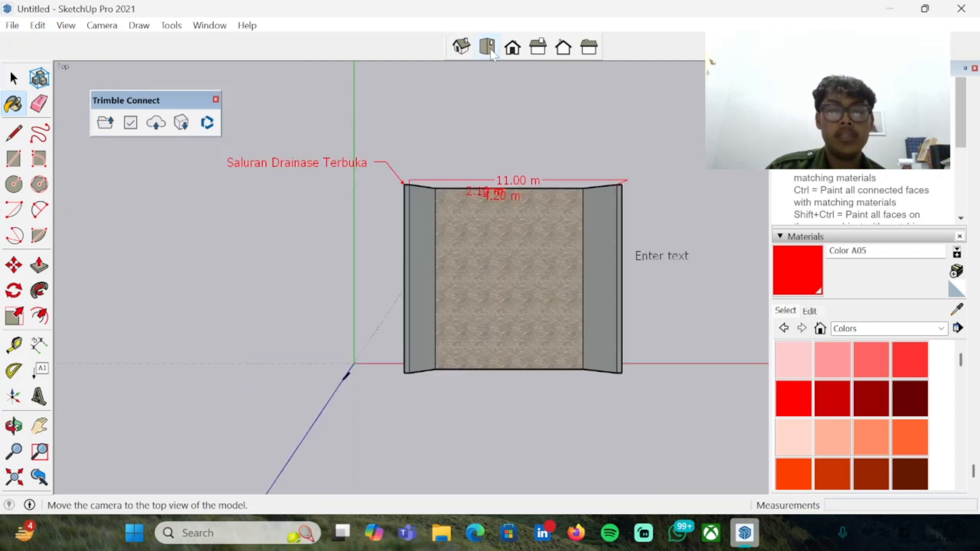
click(513, 51)
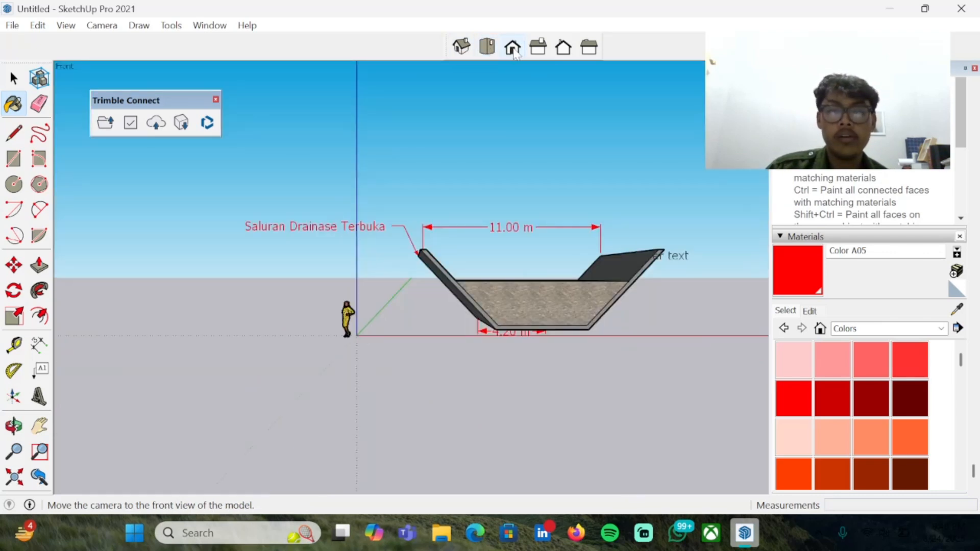
click(538, 49)
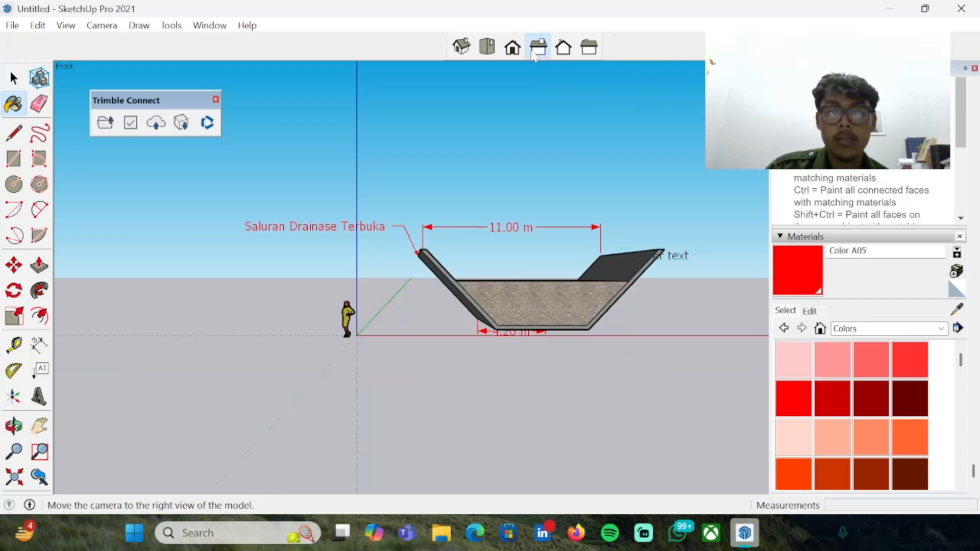
click(562, 51)
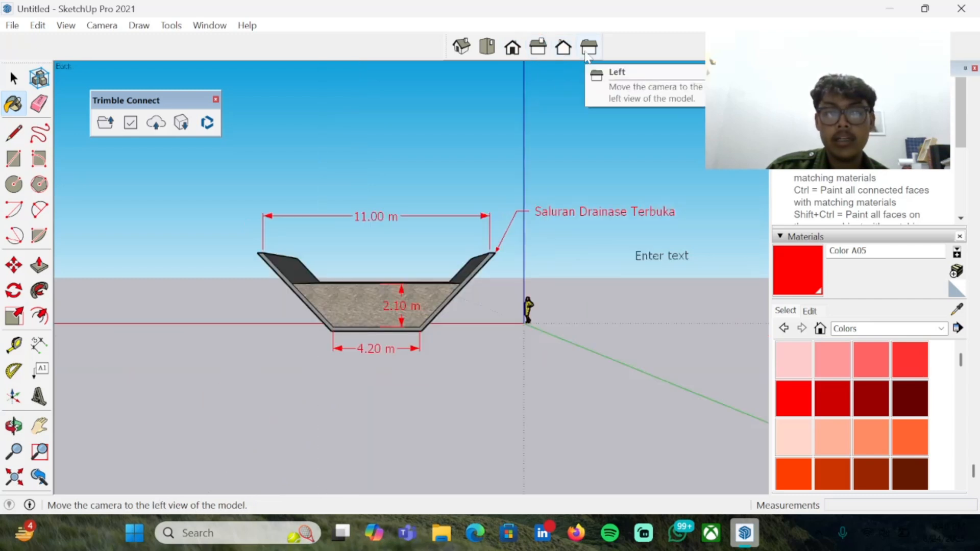
click(589, 48)
Orbit around the channel to inspect its sides and annotations, finishing in the isometric view.
key(o)
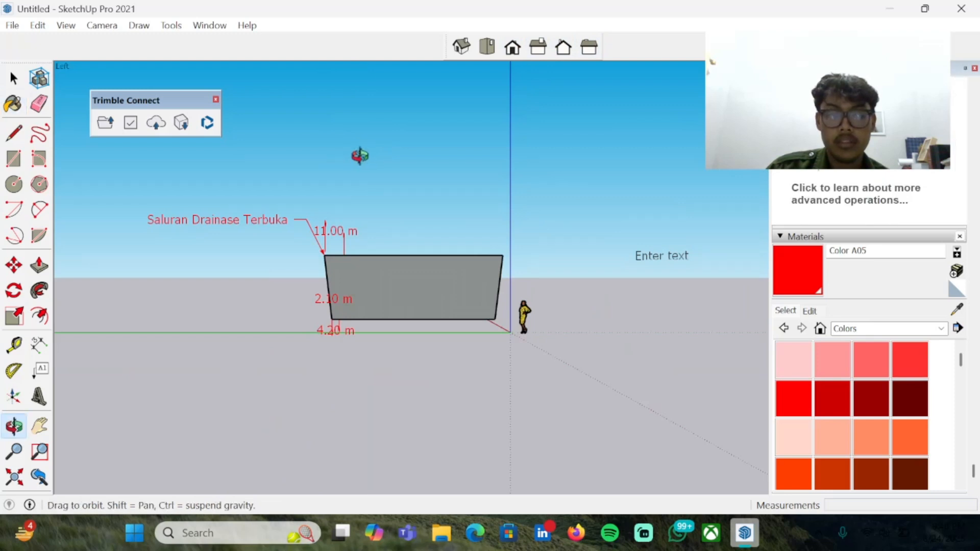
mouse_move(359, 156)
middle_down()
mouse_move(501, 148)
mouse_move(599, 175)
middle_up()
middle_drag(435, 171, 578, 173)
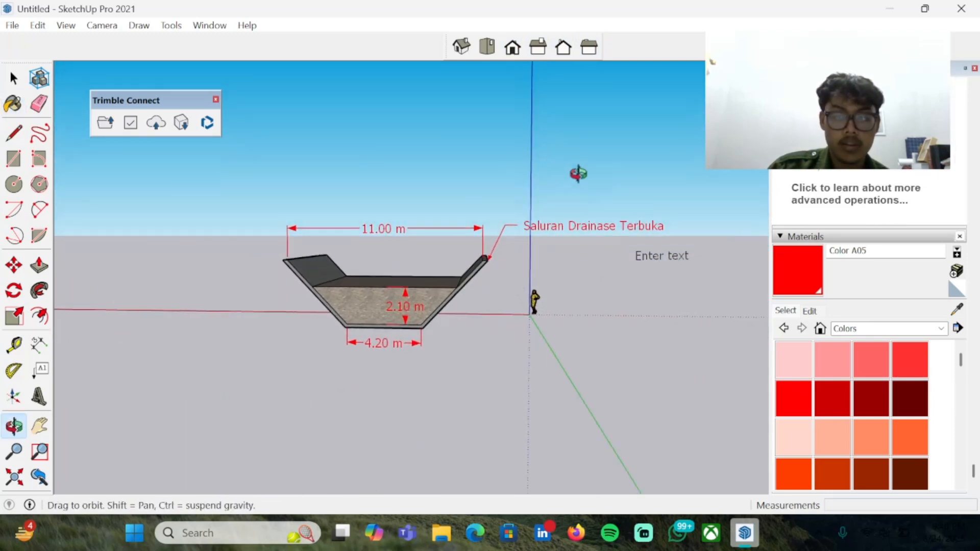
middle_drag(383, 164, 606, 177)
middle_drag(405, 162, 567, 145)
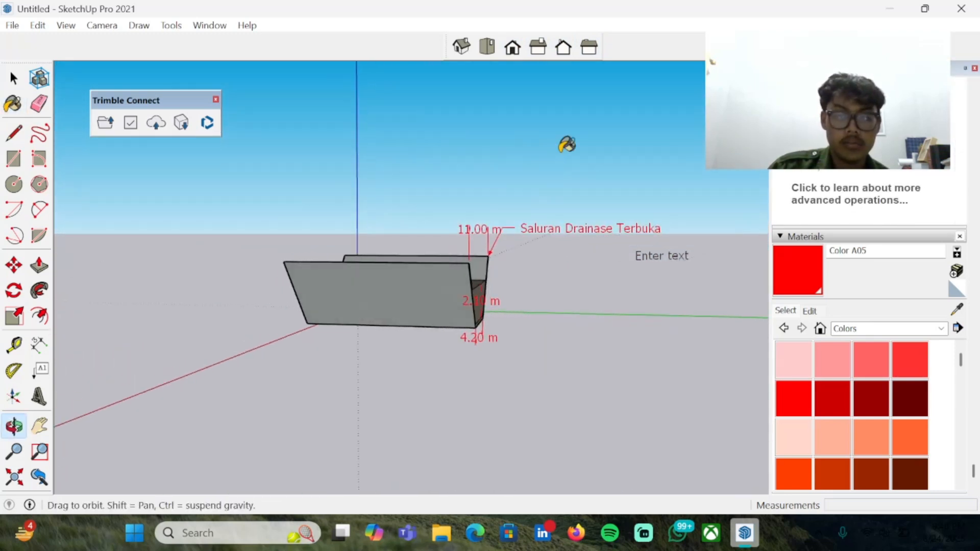
click(461, 47)
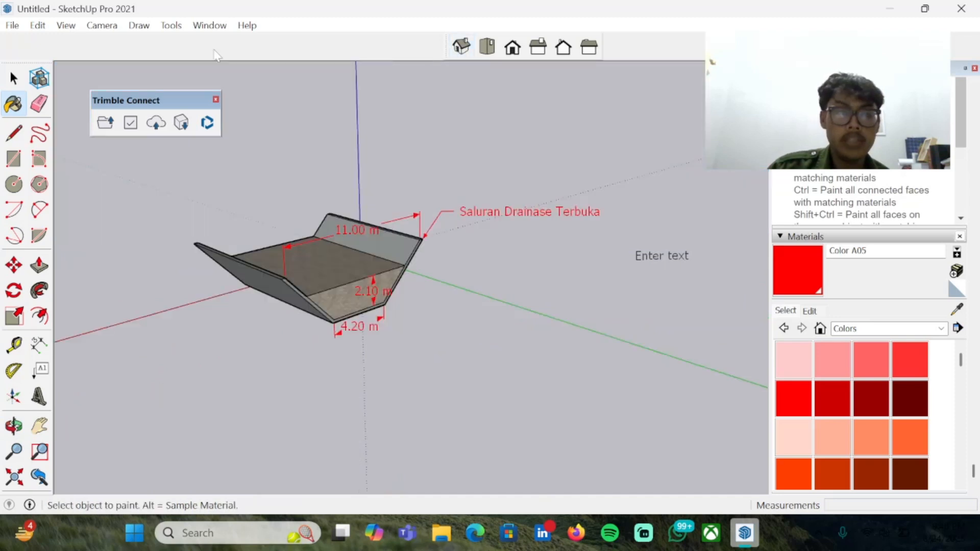
Start saving the model under a new name and browse to OneDrive Documents, SIL, acara 1.
click(12, 25)
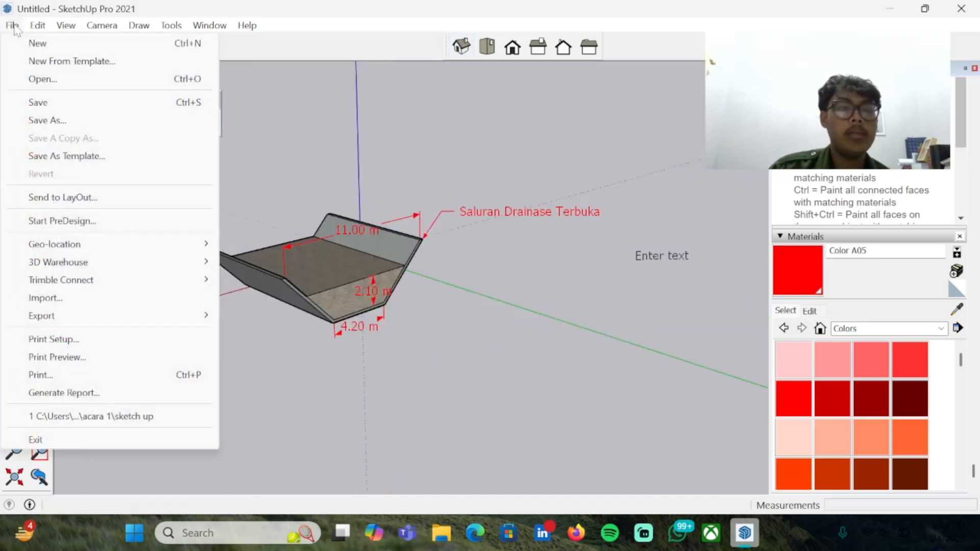
click(42, 127)
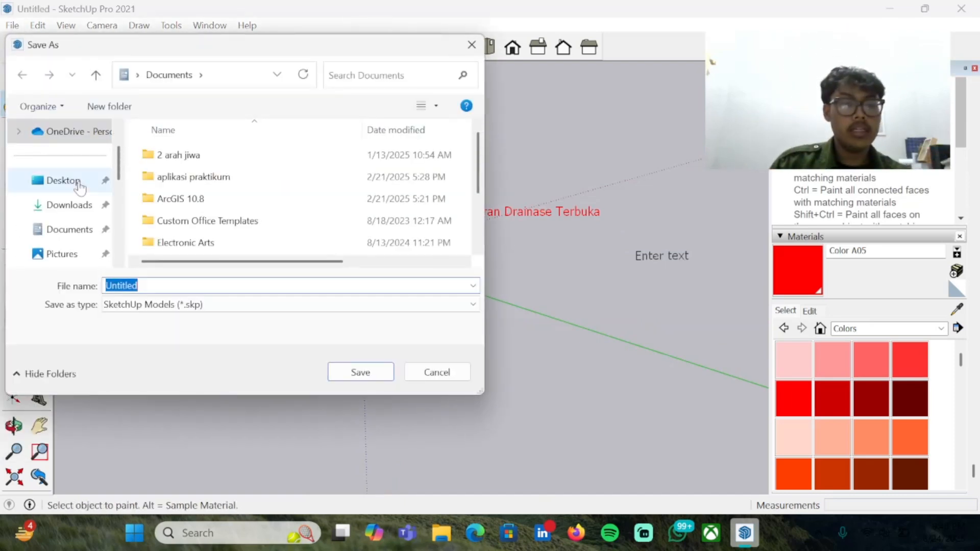
click(69, 138)
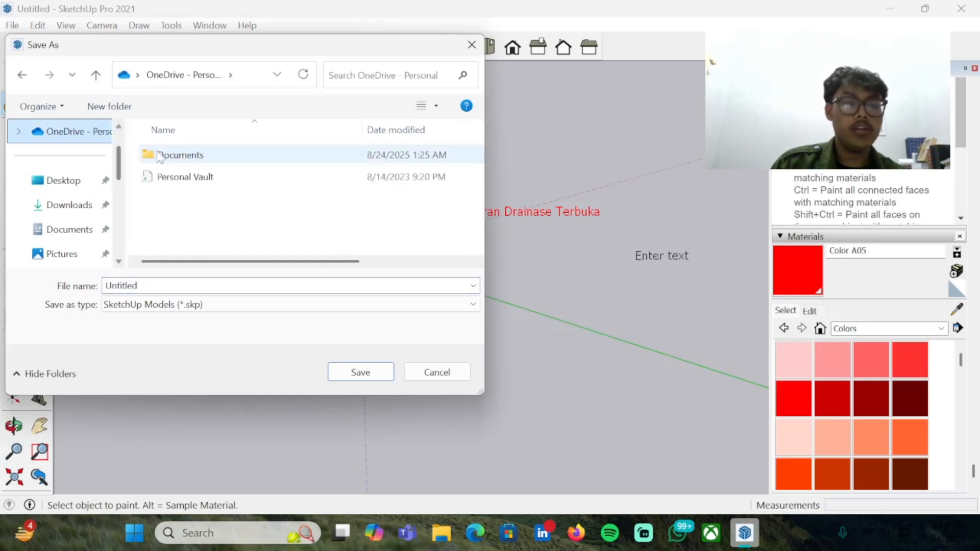
double_click(159, 156)
scroll(164, 199, down, 2)
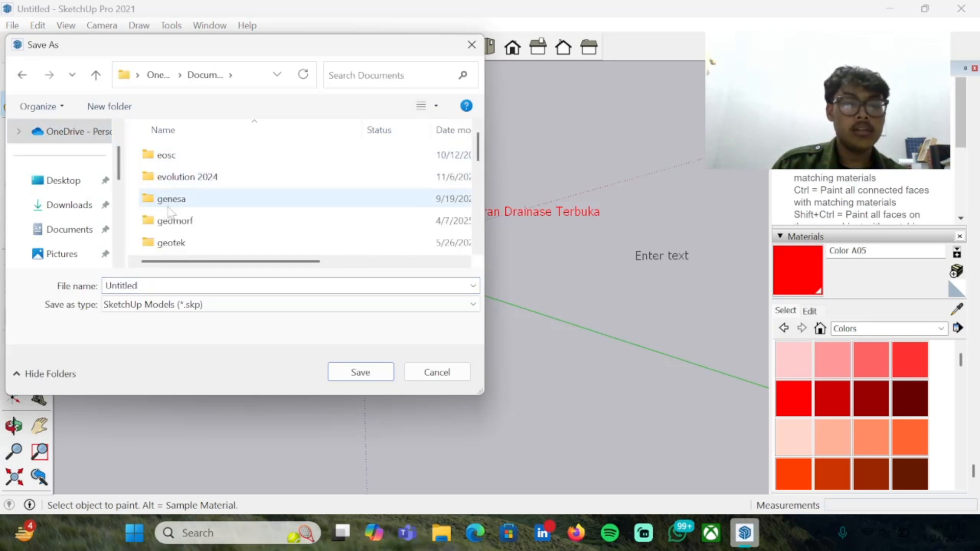
scroll(163, 214, down, 3)
scroll(173, 219, down, 1)
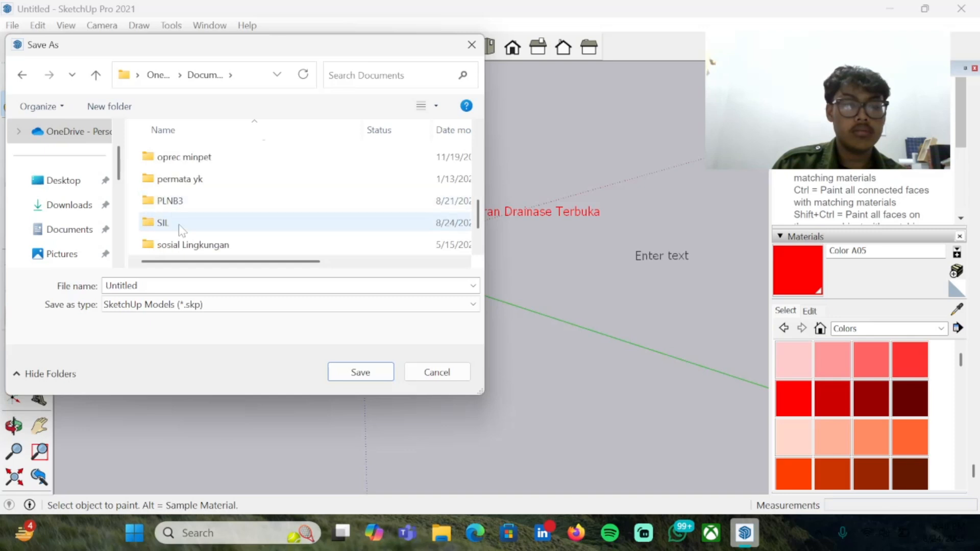
click(179, 224)
double_click(180, 227)
double_click(179, 161)
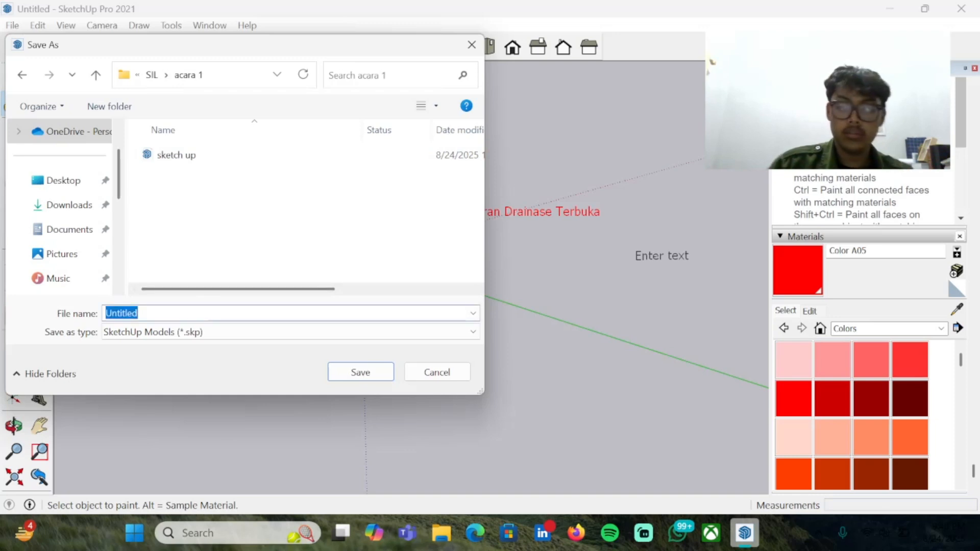
Save the SketchUp model with the file name "sketch up acara 1".
key(BackSpace)
text(sketch)
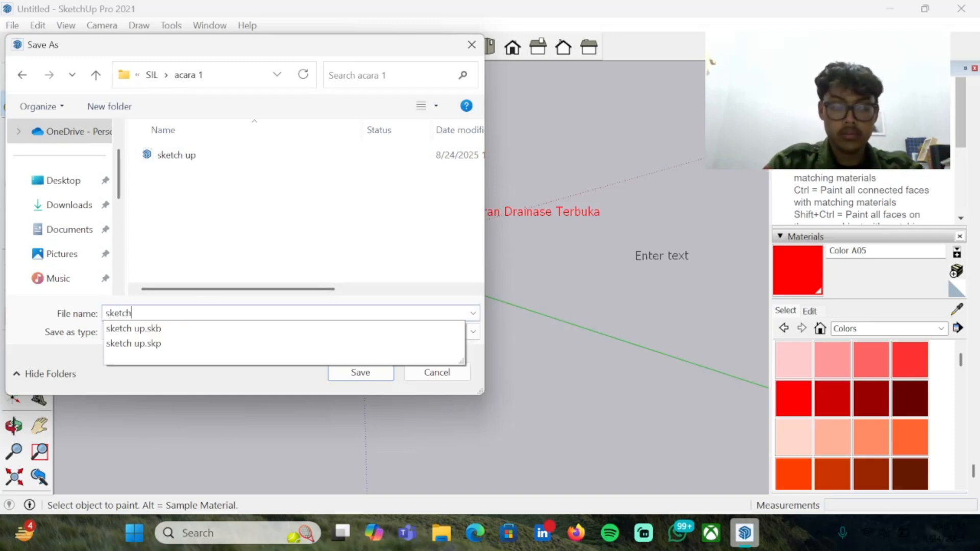
text( up acara 1)
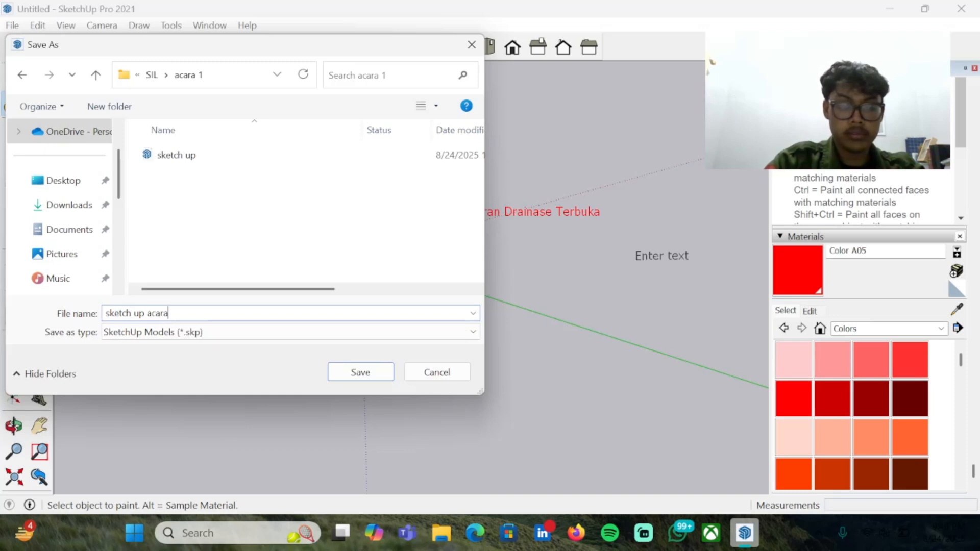
click(359, 373)
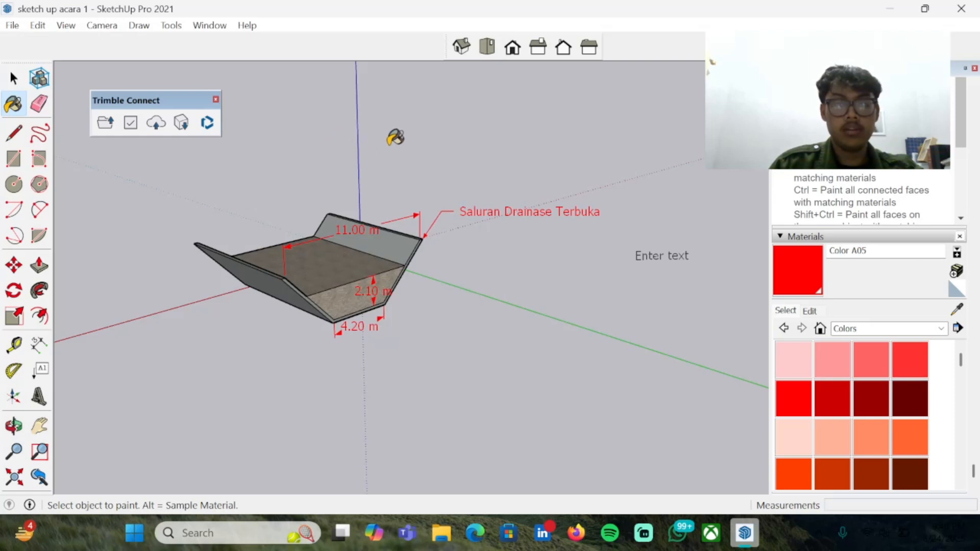
middle_drag(427, 149, 506, 141)
middle_drag(398, 149, 498, 120)
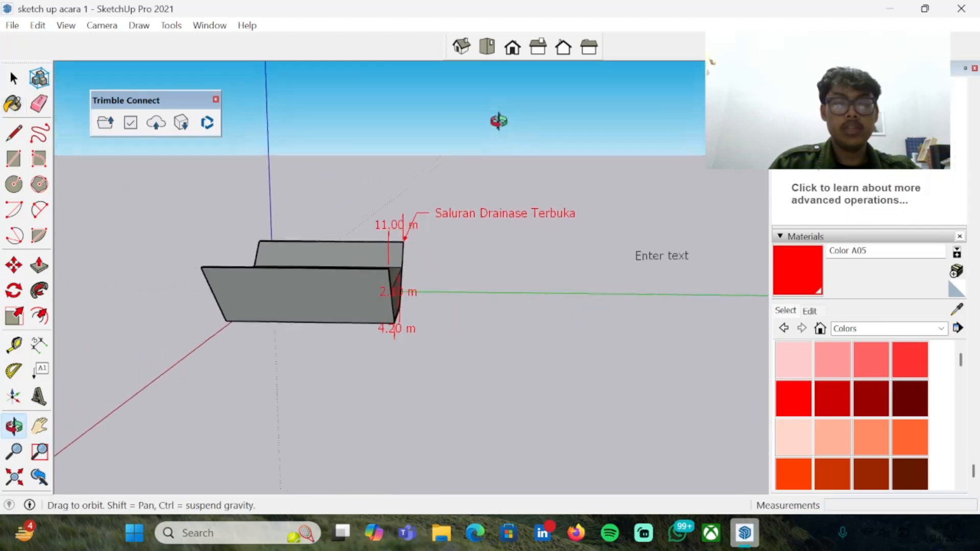
mouse_move(335, 140)
middle_down()
mouse_move(432, 139)
mouse_move(506, 153)
mouse_move(203, 173)
mouse_move(480, 123)
mouse_move(407, 146)
mouse_move(422, 192)
middle_up()
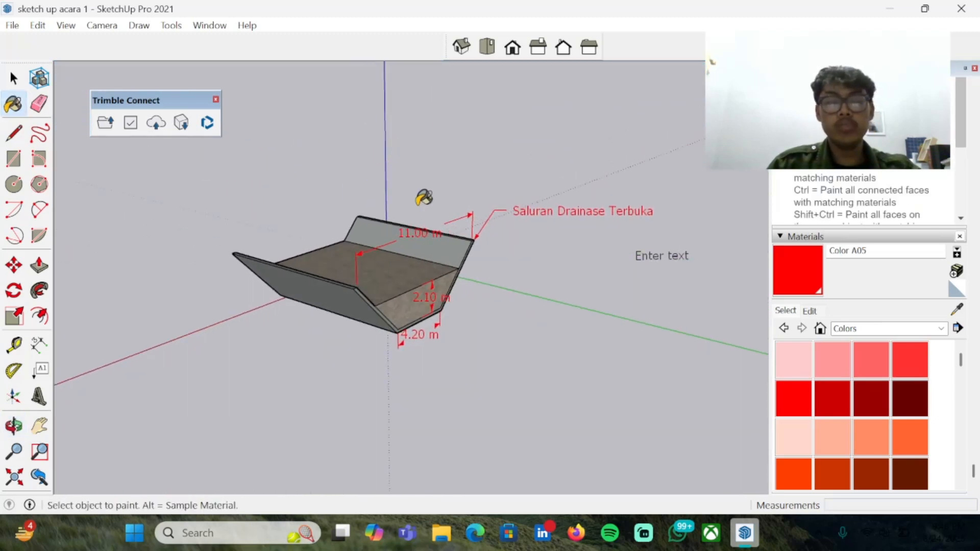